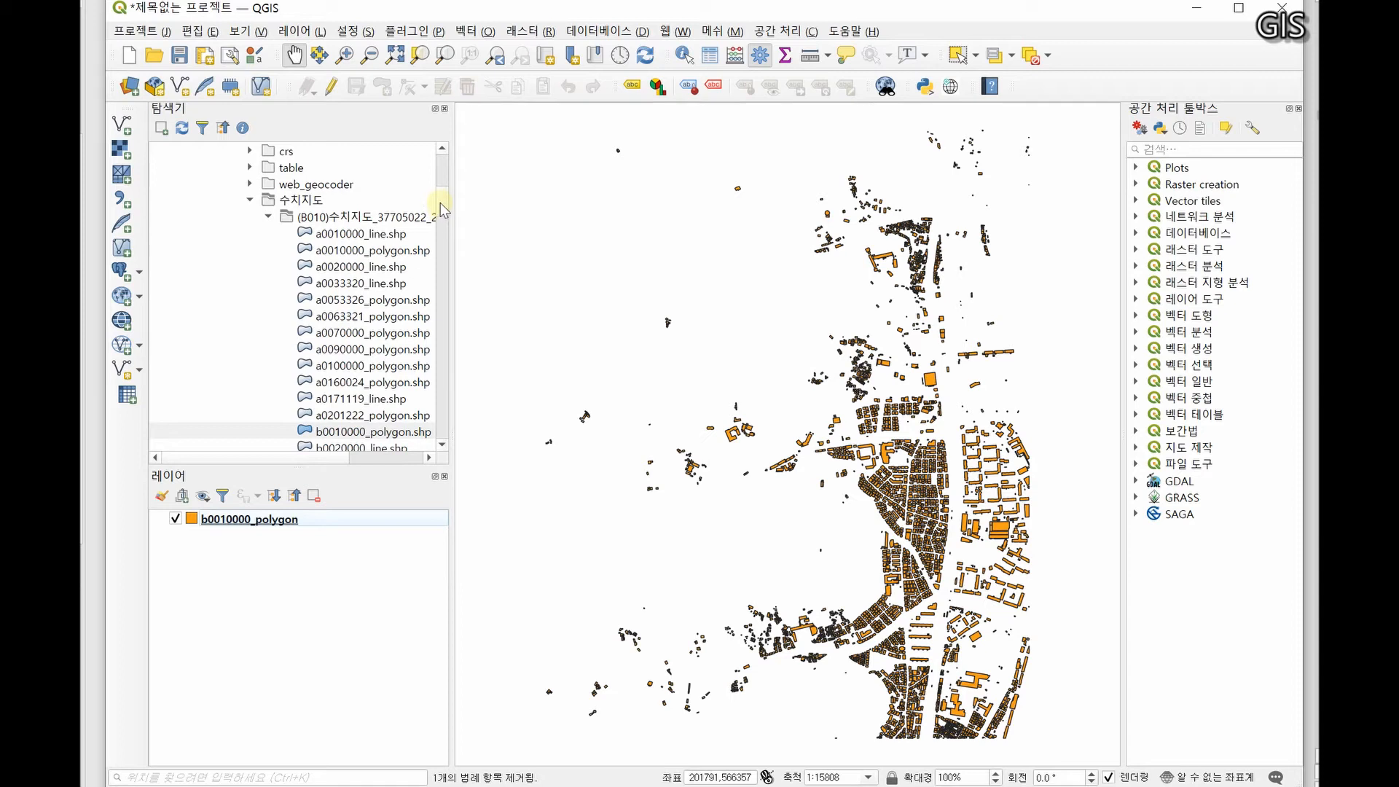
Add the 브이월드 일반도 XYZ tile basemap to the project and place it beneath the b0010000_polygon layer
drag(440, 207, 440, 364)
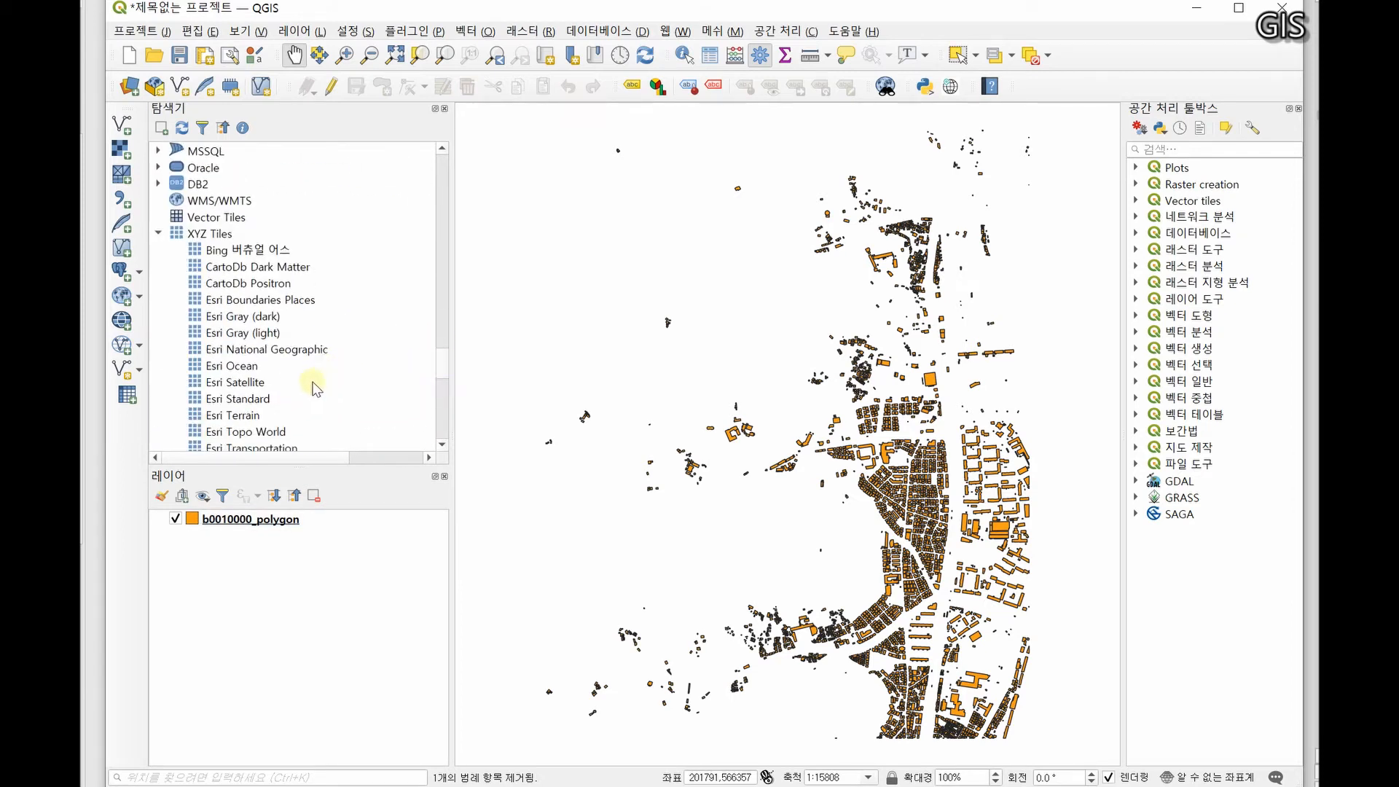
click(268, 400)
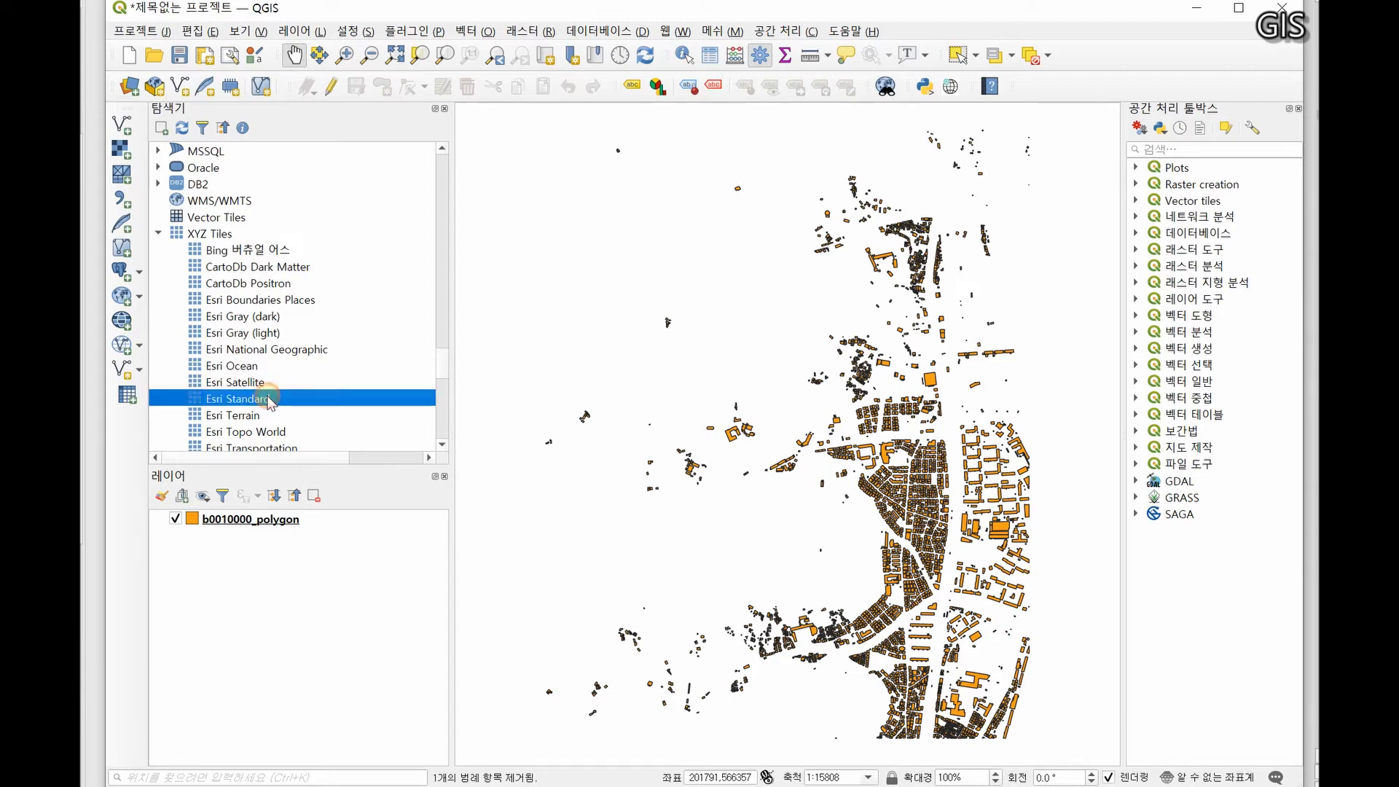
scroll(269, 394, down, 2)
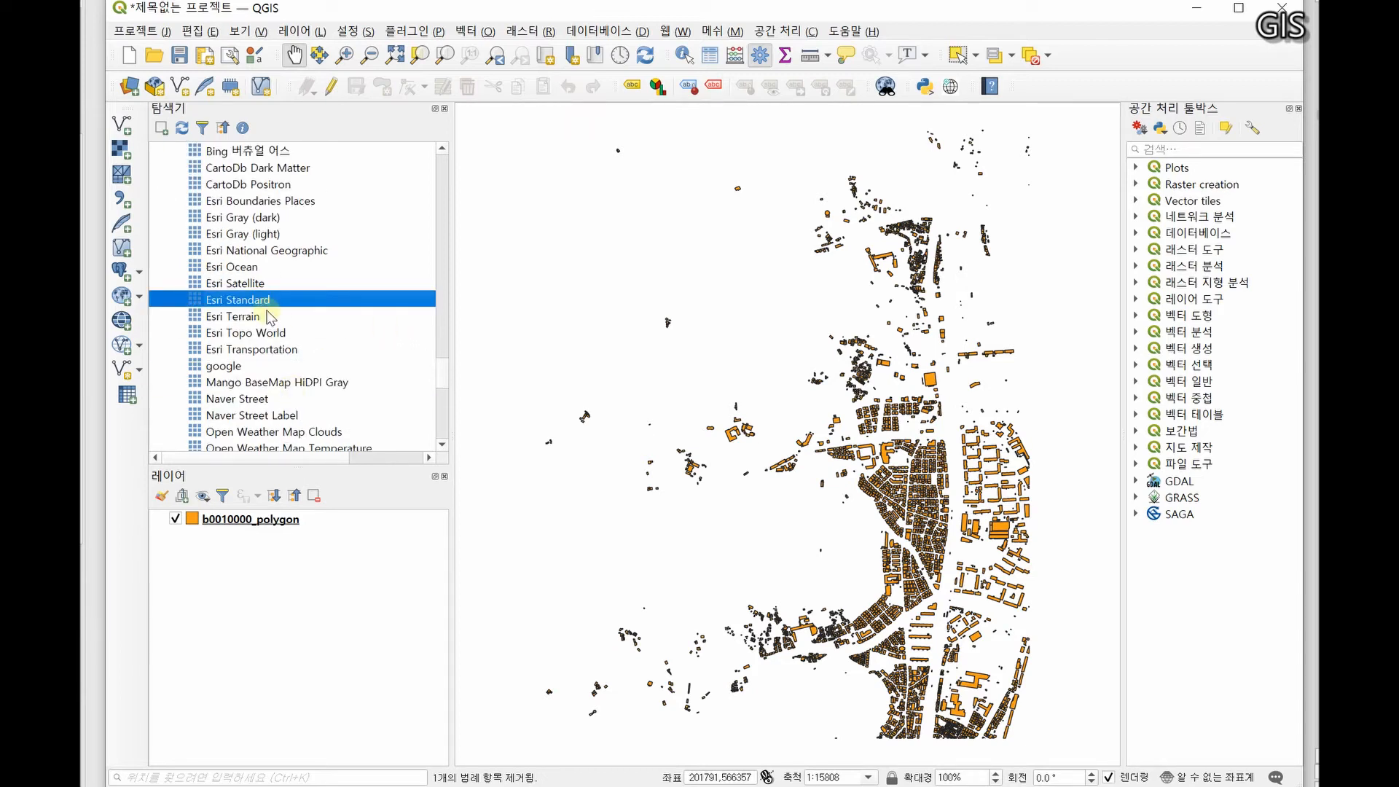
scroll(259, 310, down, 10)
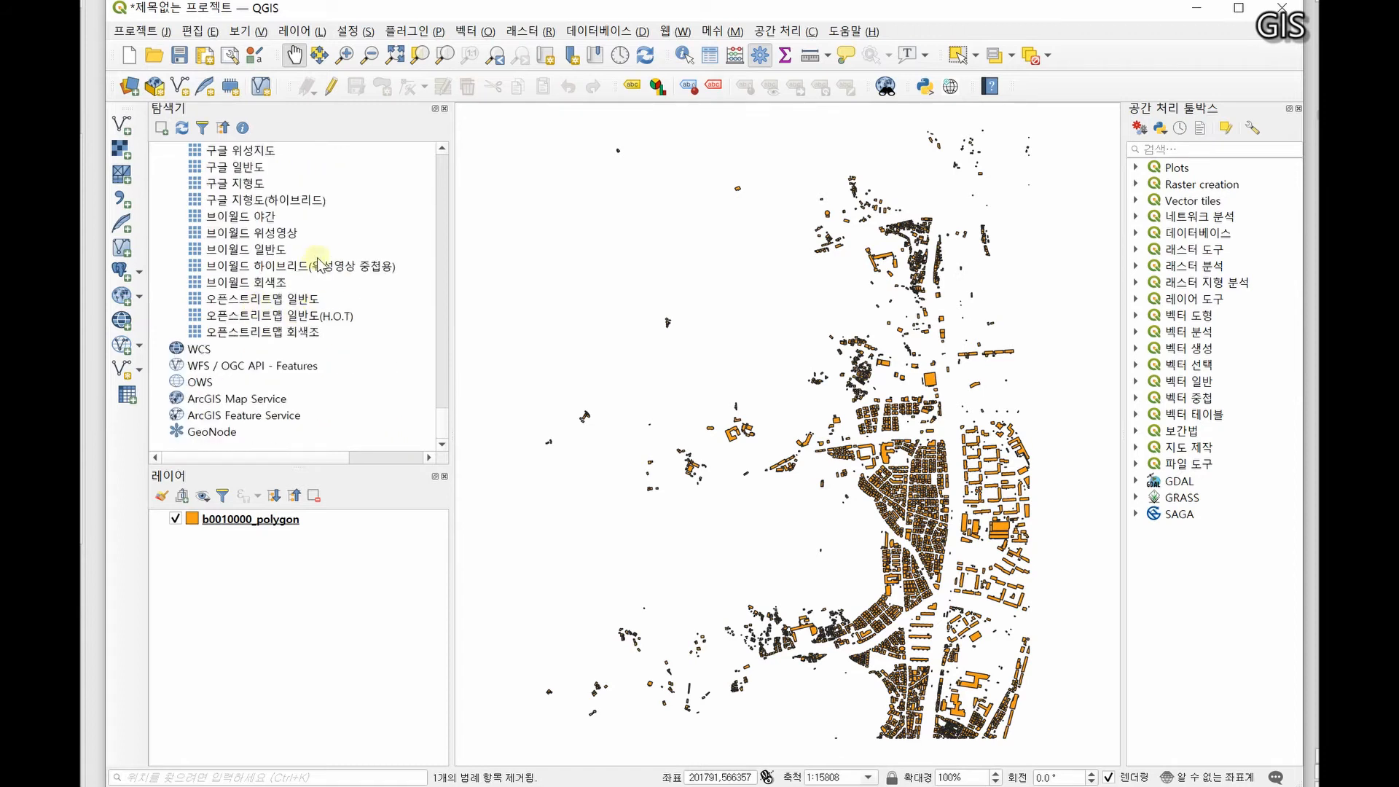
click(250, 252)
drag(250, 251, 246, 736)
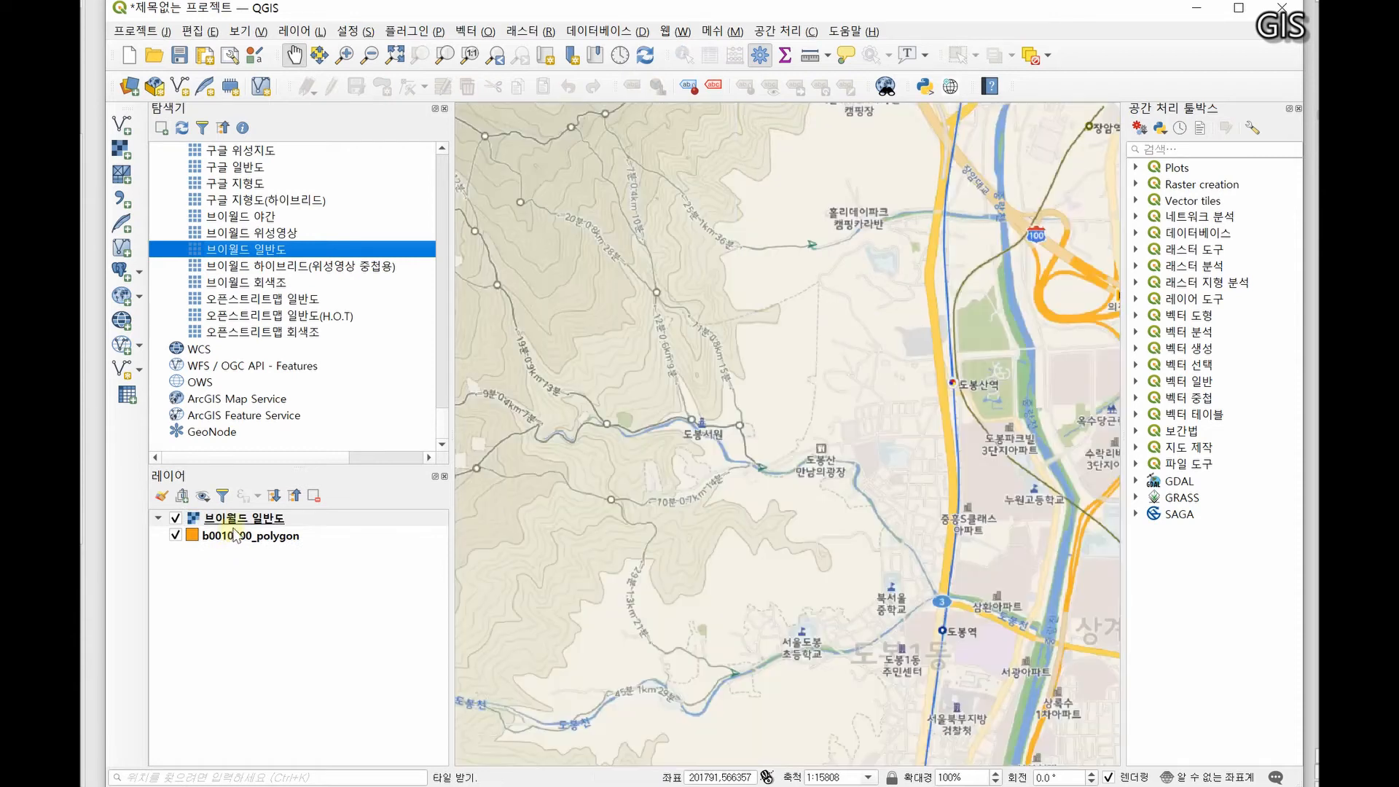
click(242, 522)
drag(244, 537, 237, 604)
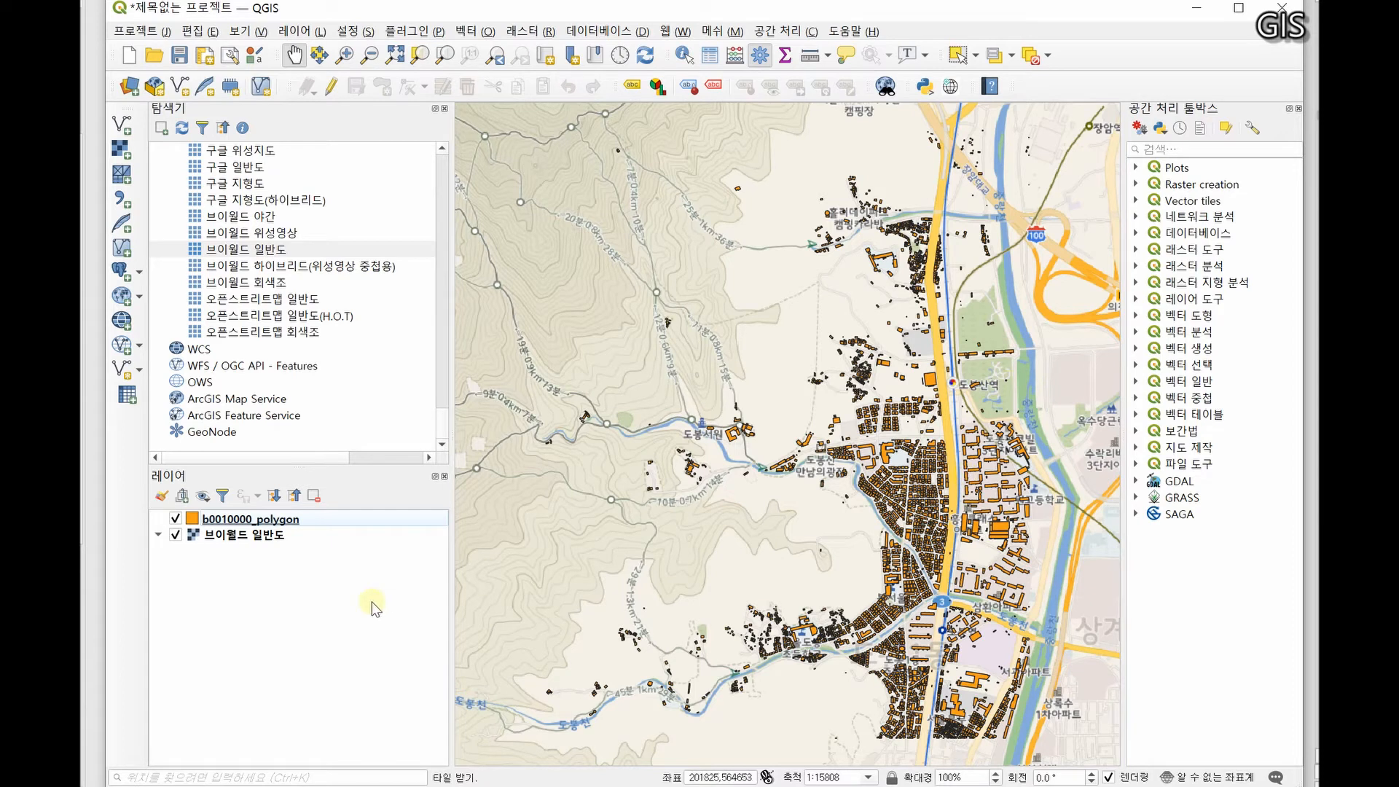
Open the coordinate system selector for the source settings of the b0010000_polygon layer
right_click(322, 522)
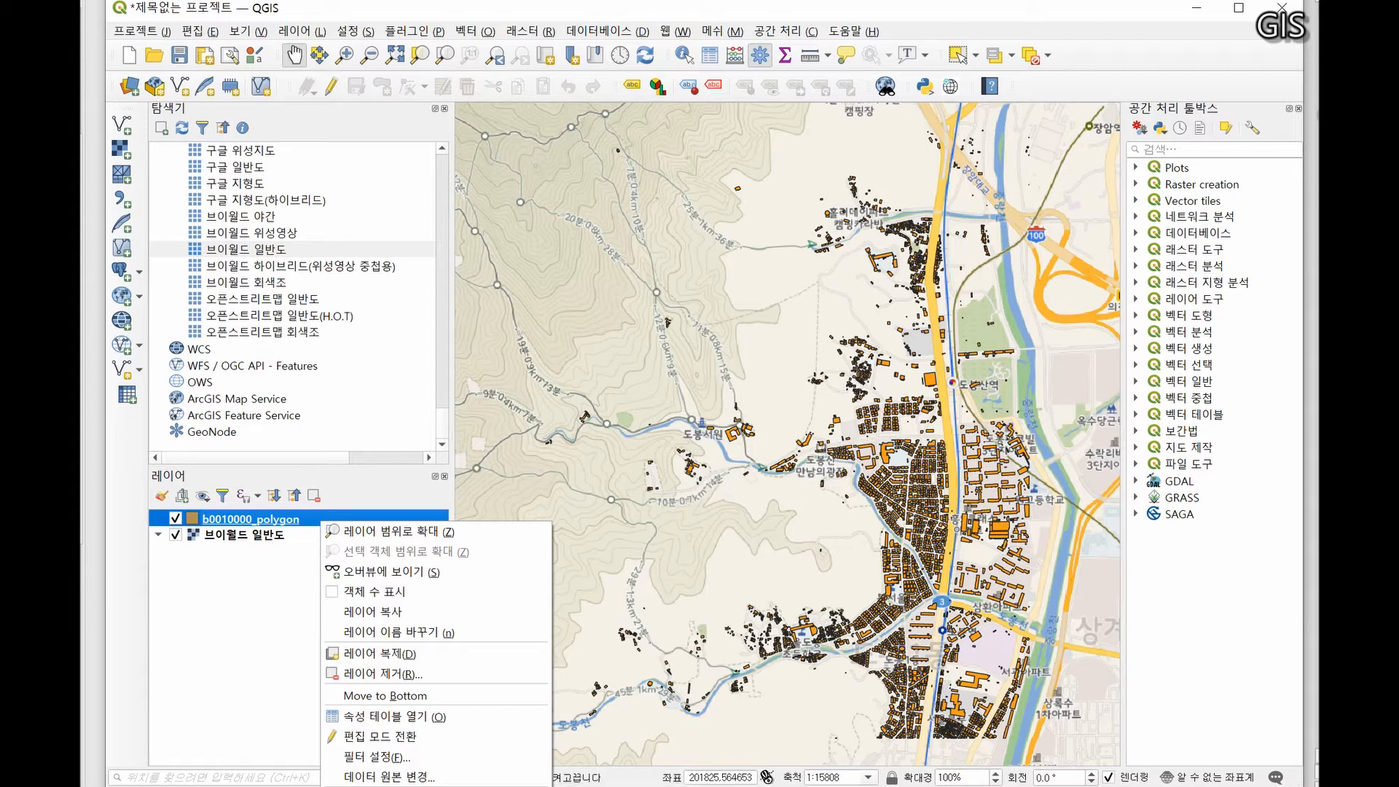
click(466, 786)
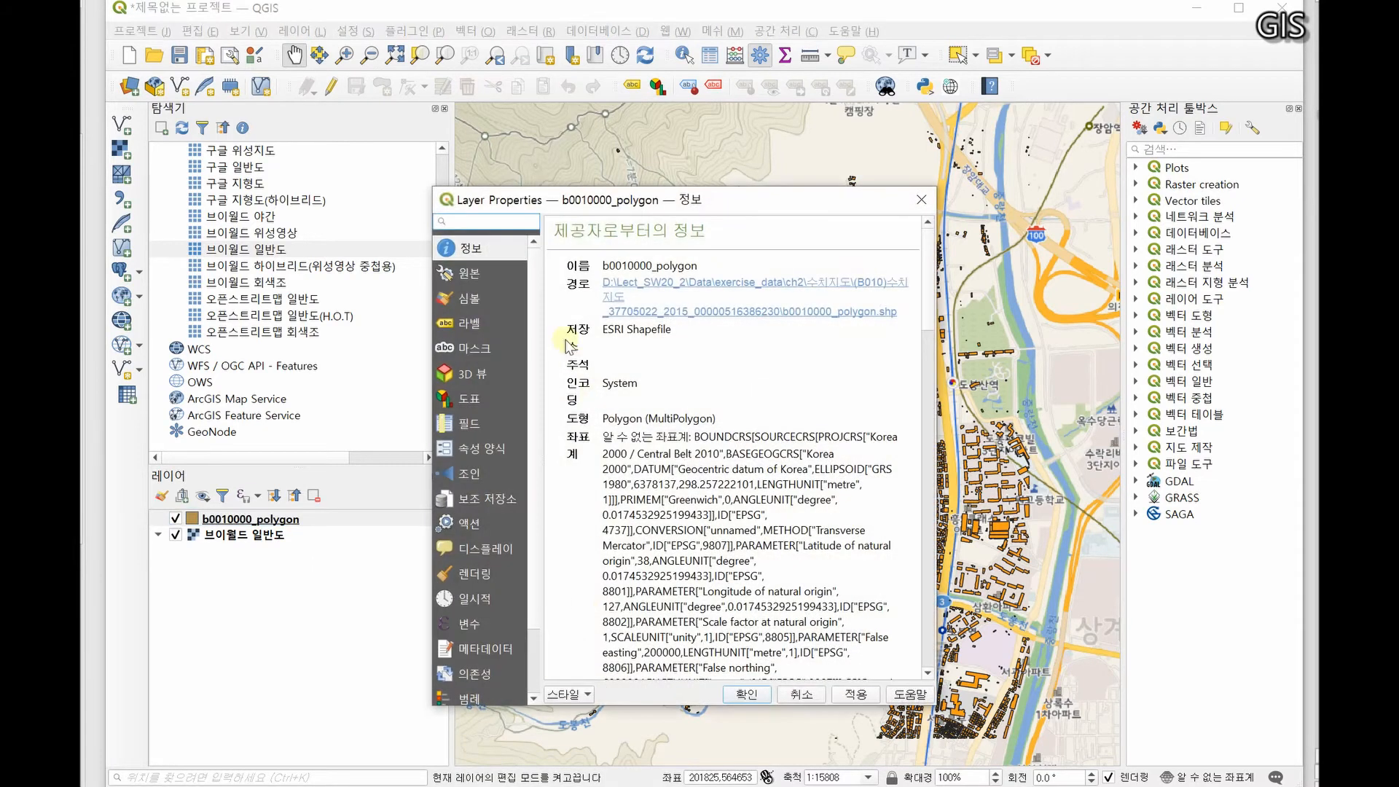
click(470, 273)
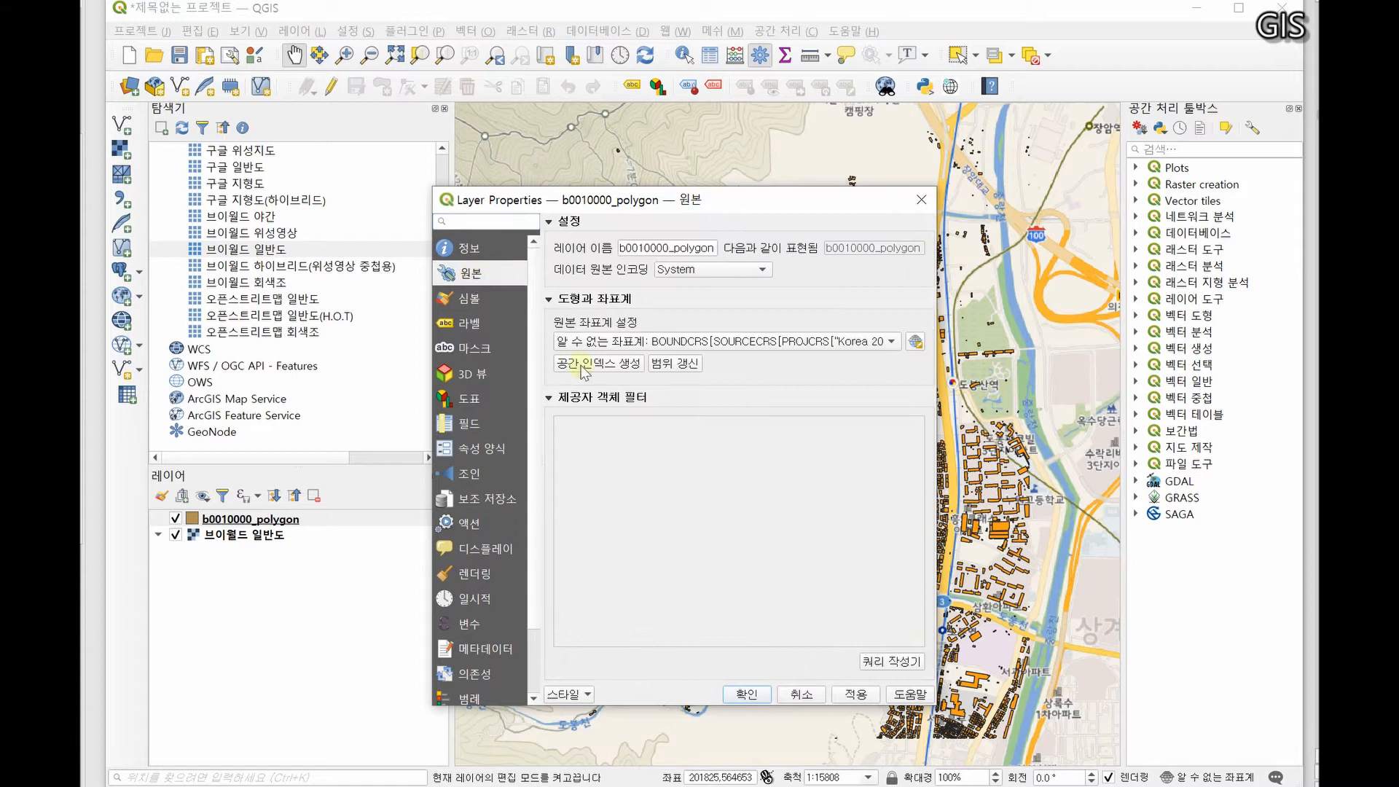
click(692, 343)
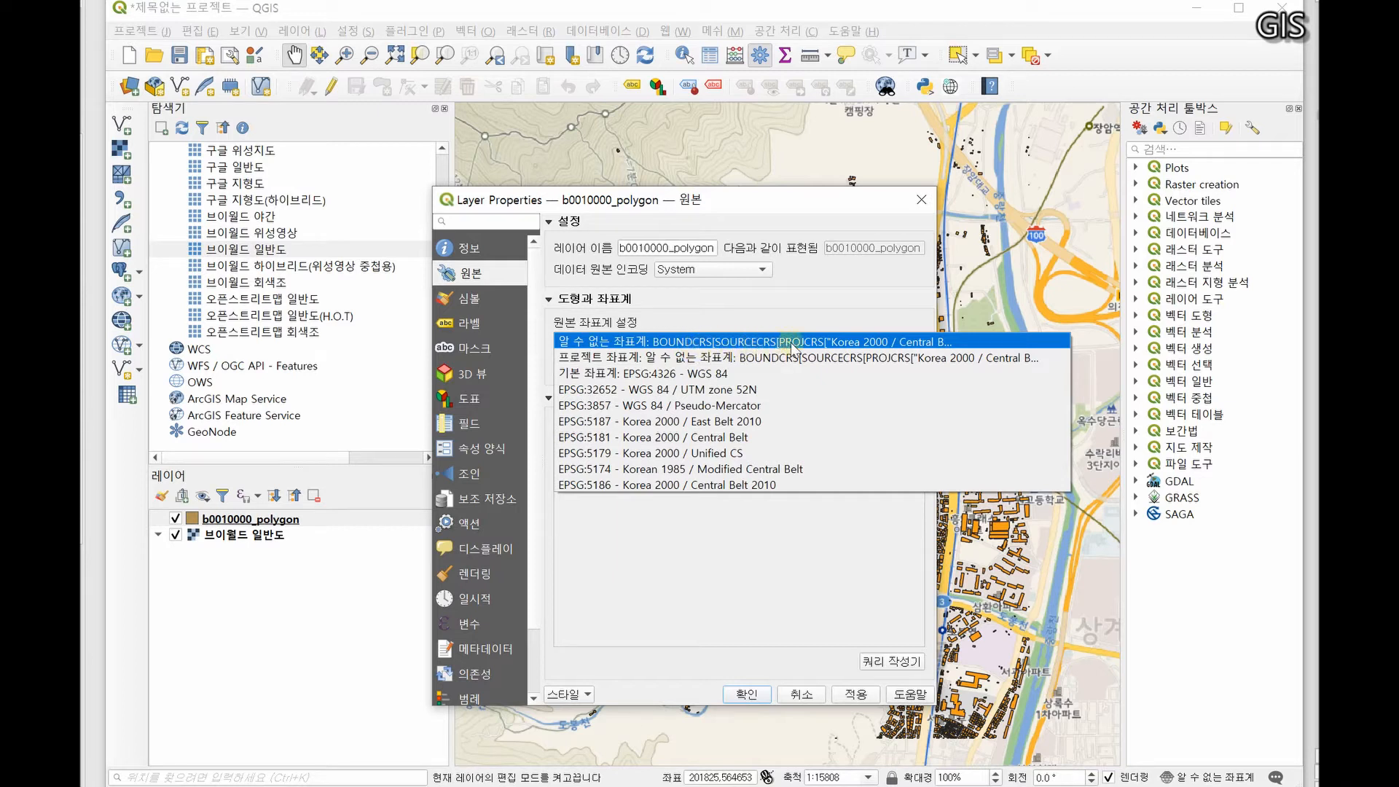
click(944, 342)
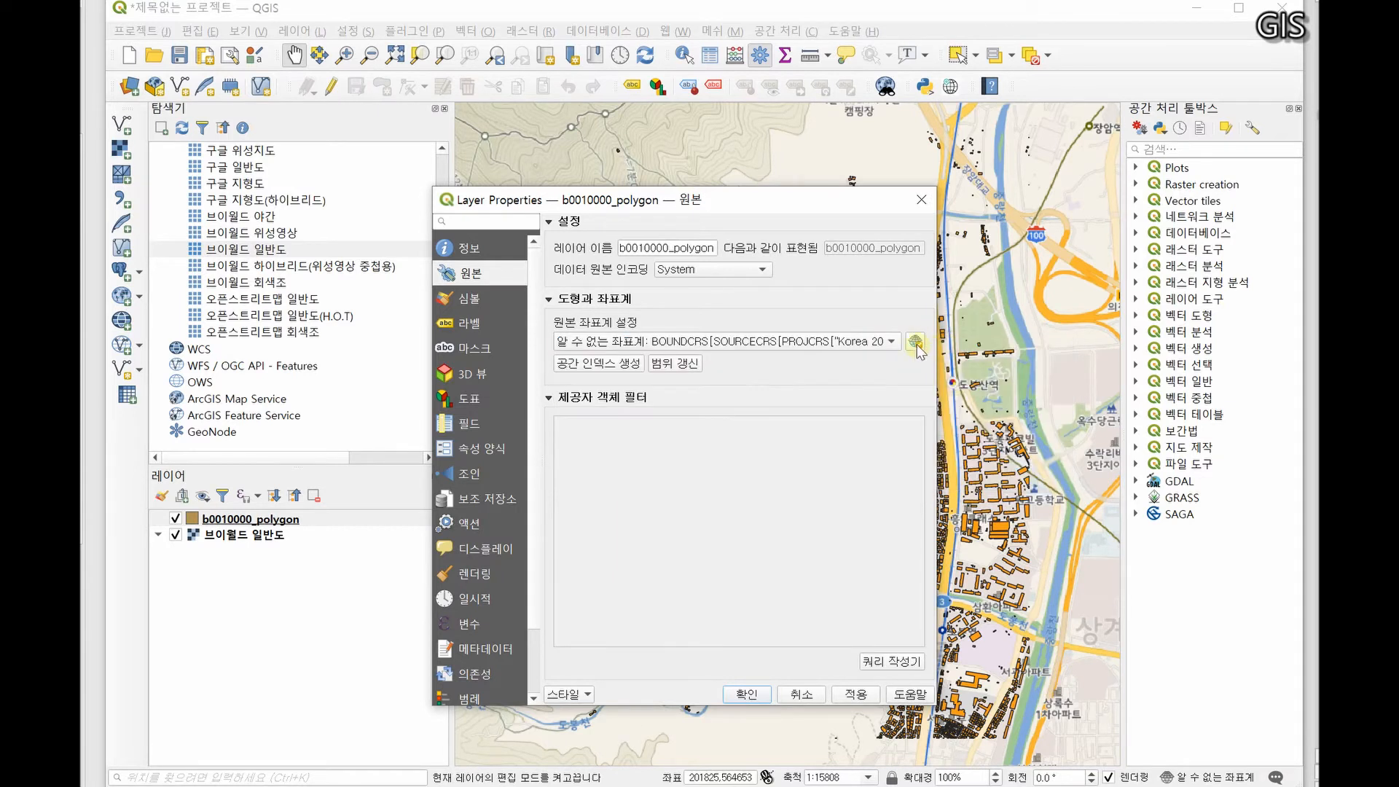
click(916, 342)
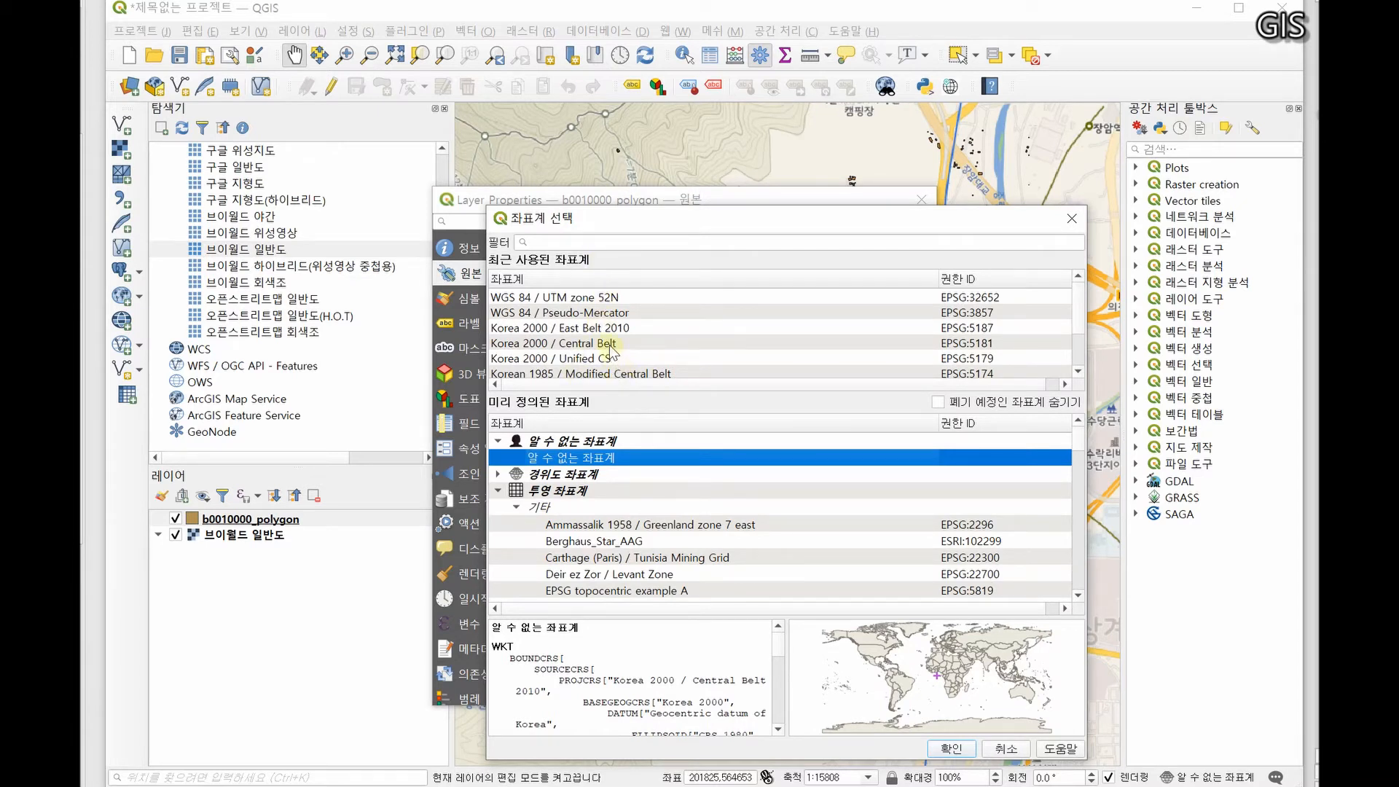
Filter the coordinate systems by 5186 and select Korea 2000 / Central Belt 2010 (EPSG:5186)
click(567, 241)
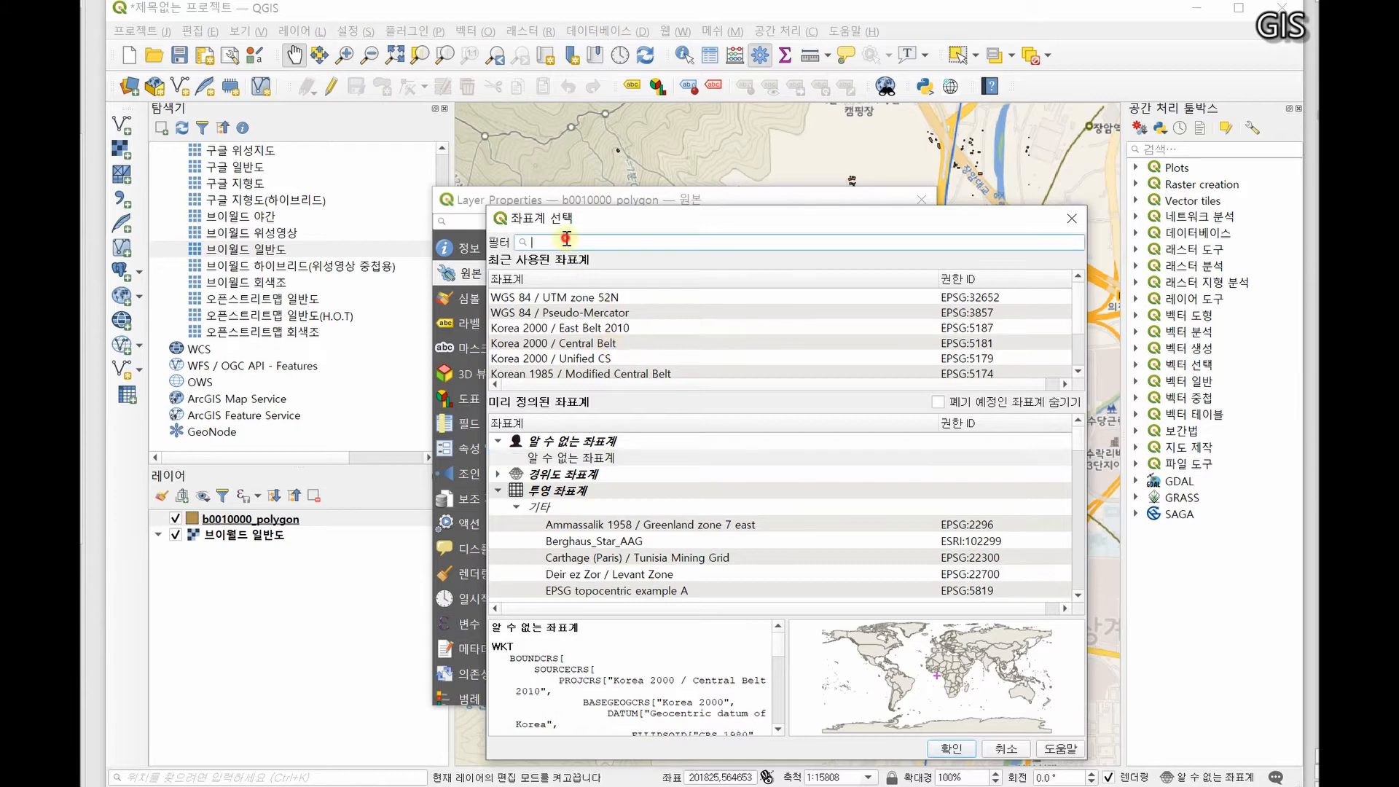
text(518)
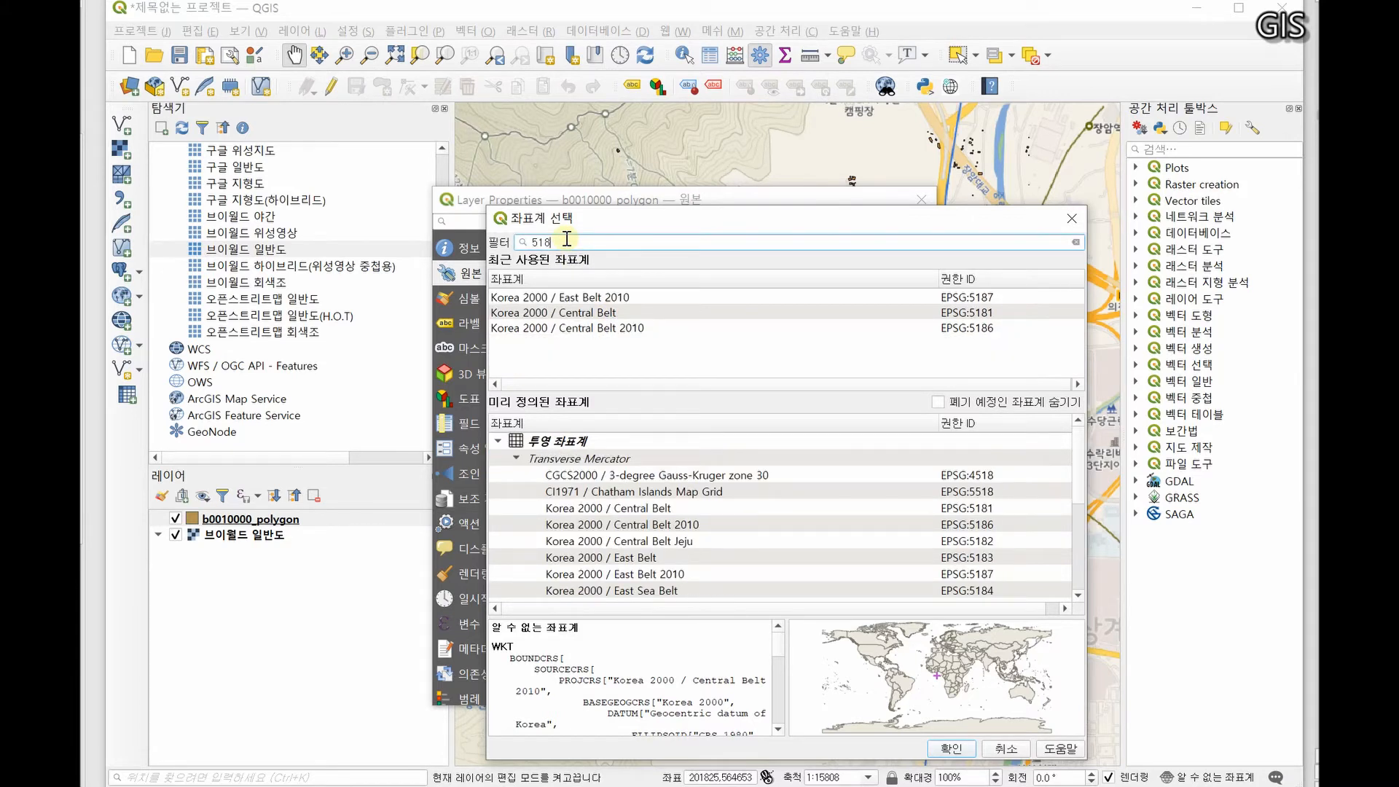
text(7)
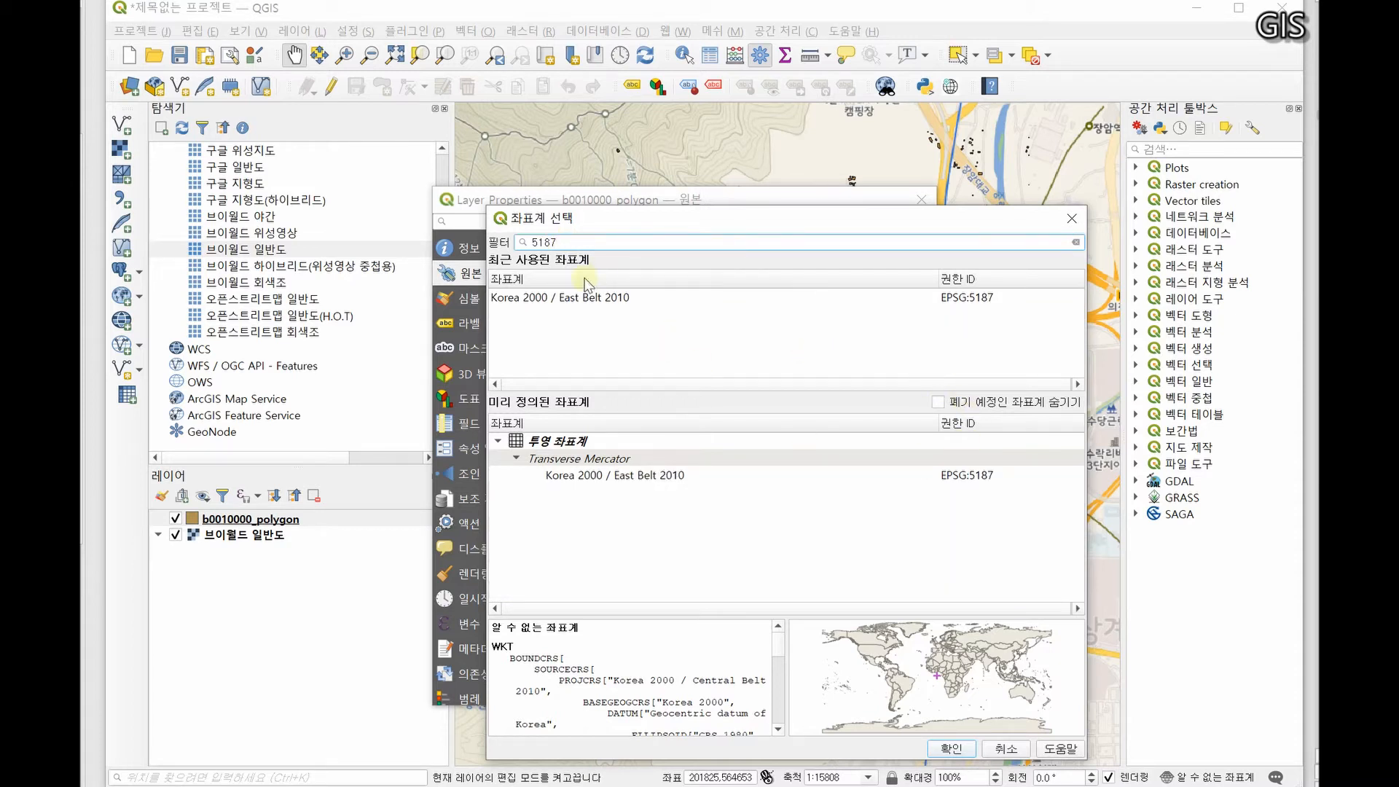
key(BackSpace)
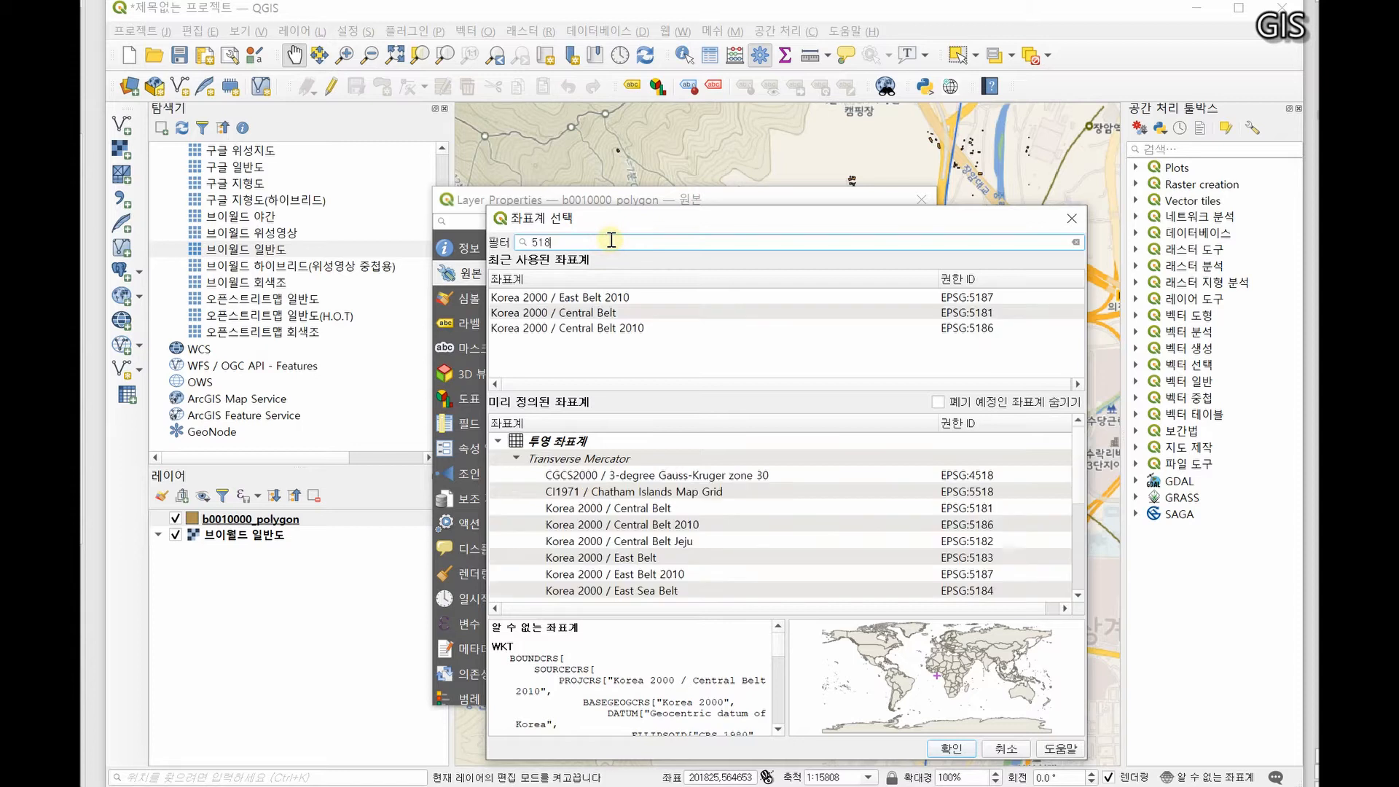
text(6)
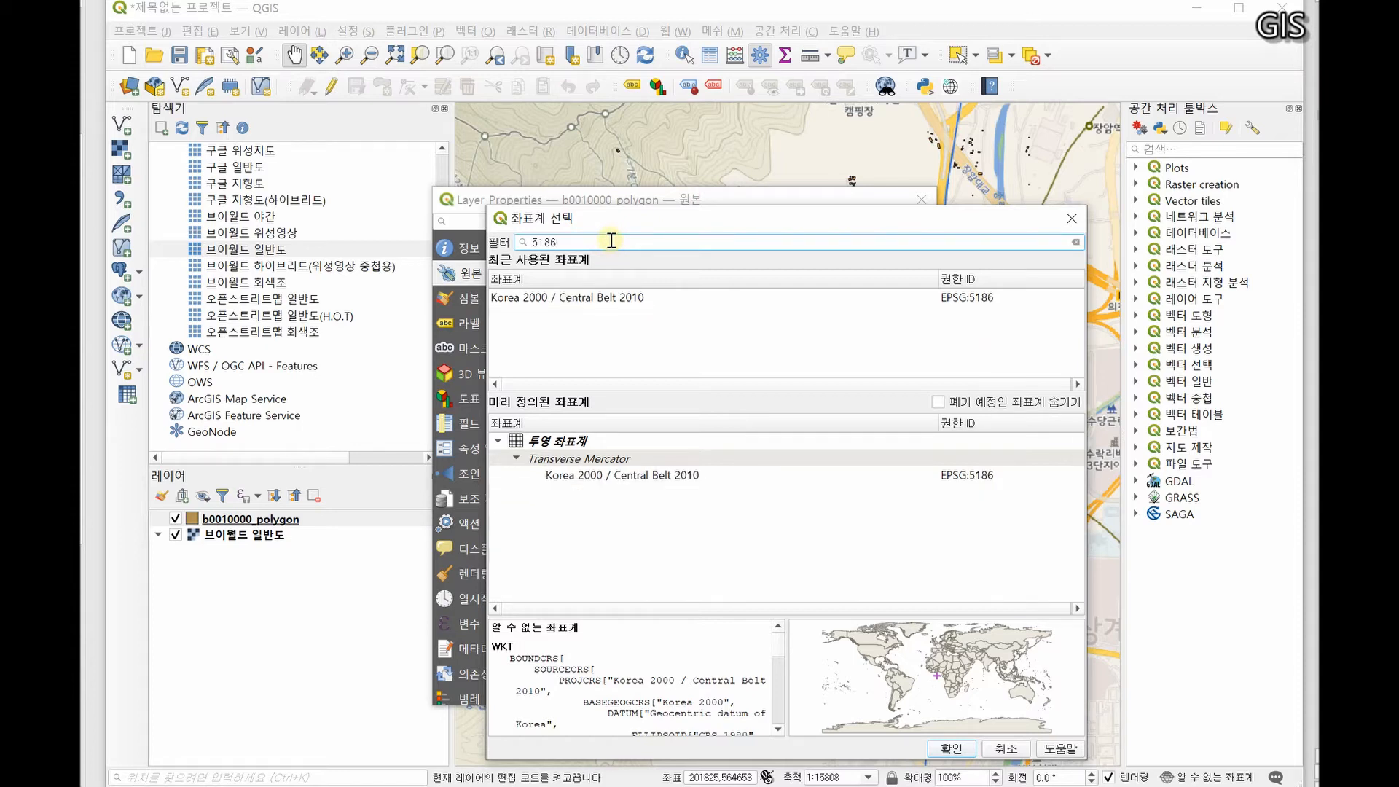
click(621, 298)
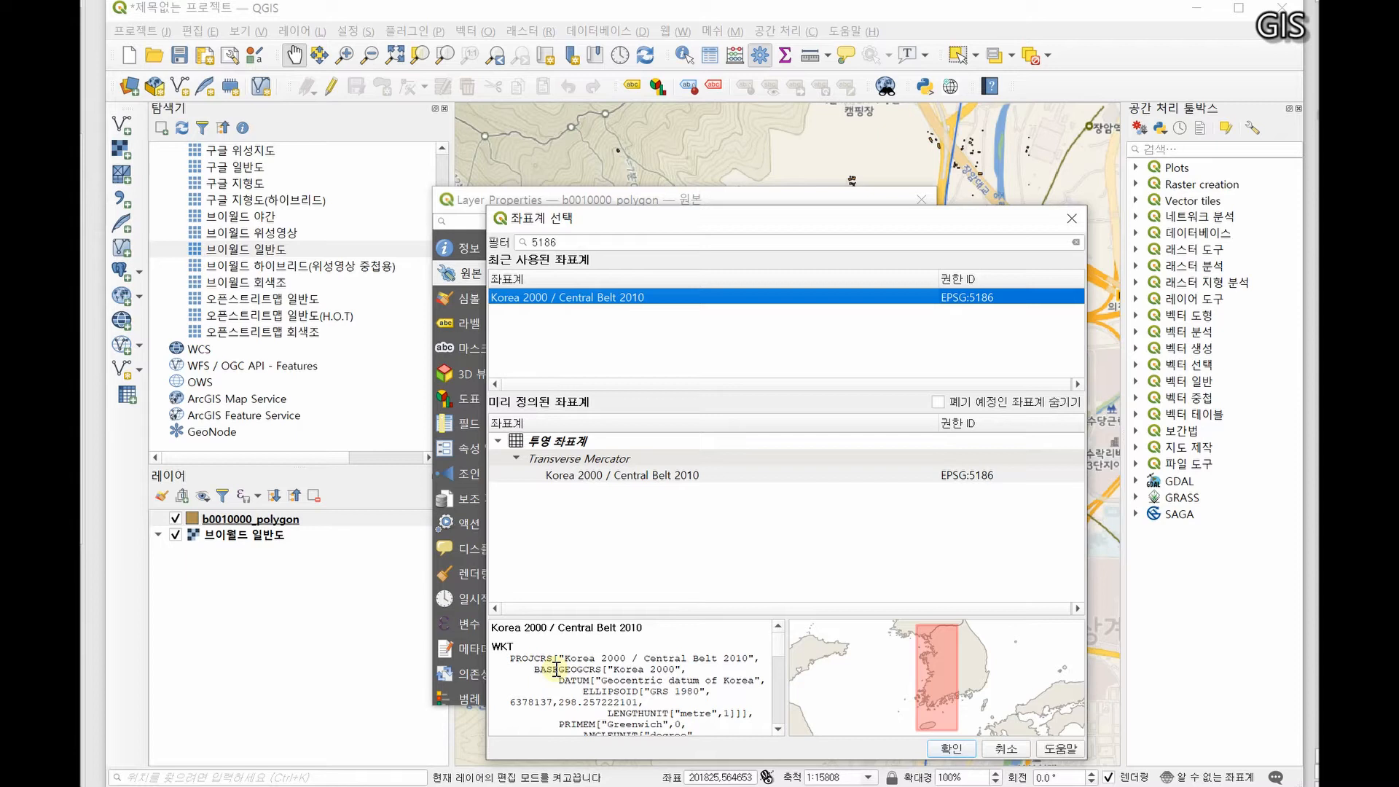
Review the WKT and Proj4 definition of EPSG:5186 and apply it as the b0010000_polygon layer's source coordinate system
scroll(558, 669, down, 2)
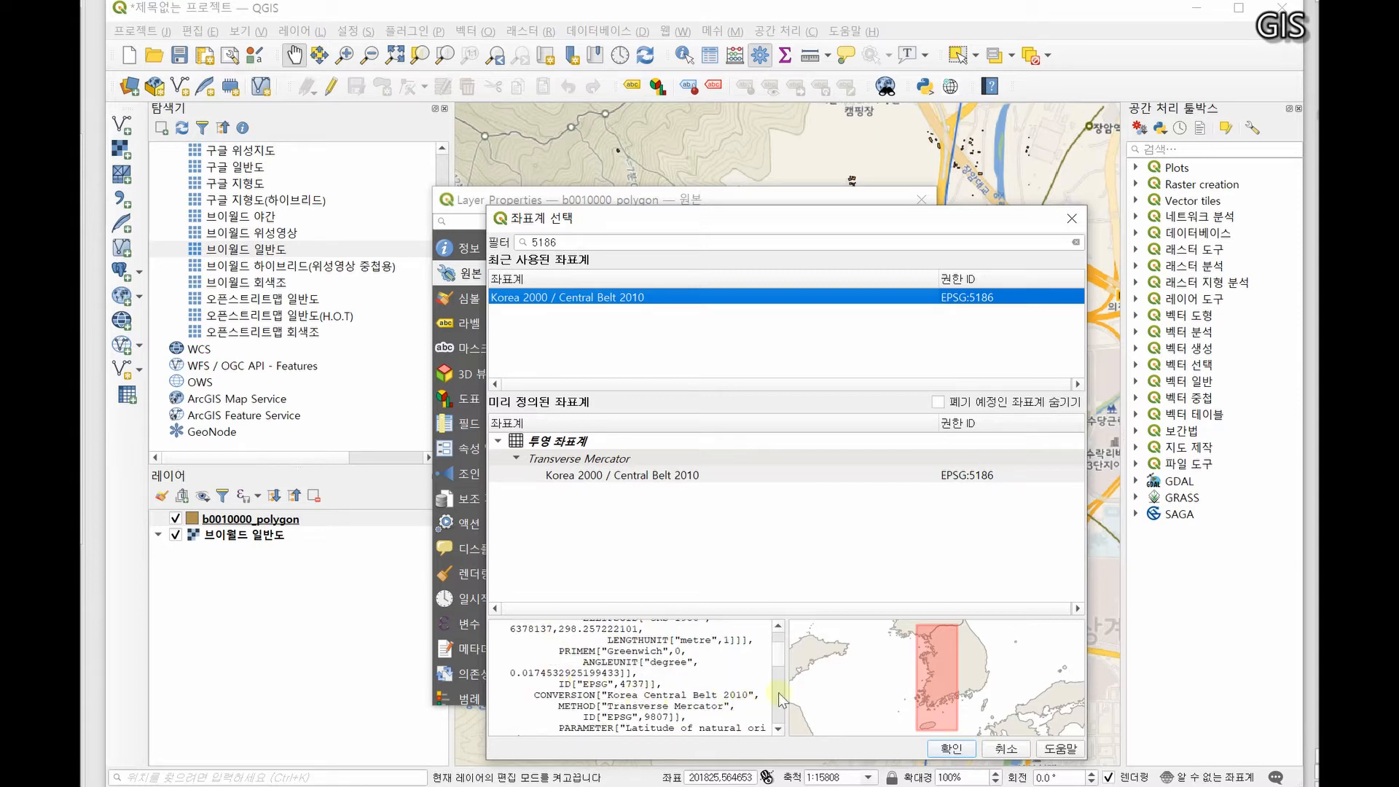
click(777, 655)
scroll(778, 662, up, 1)
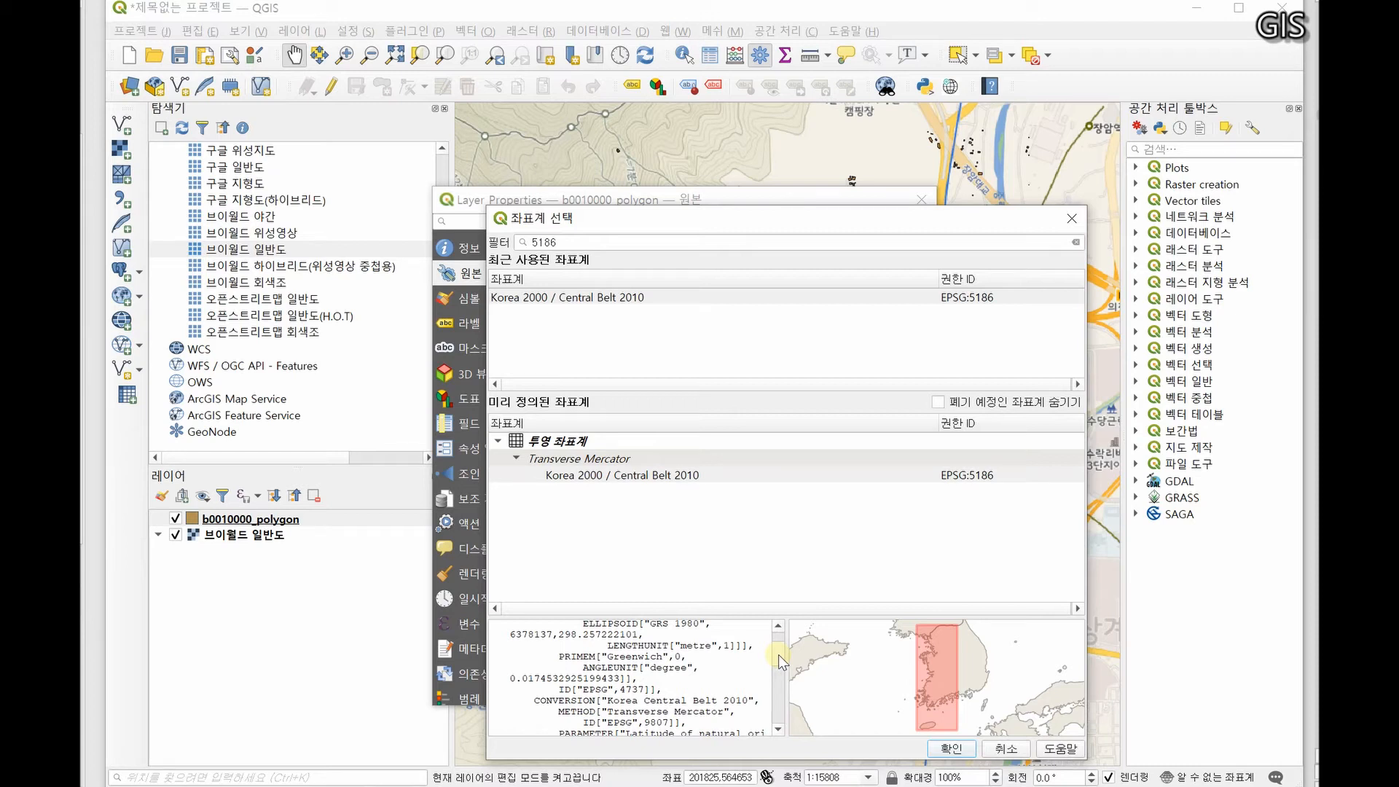
scroll(778, 655, up, 3)
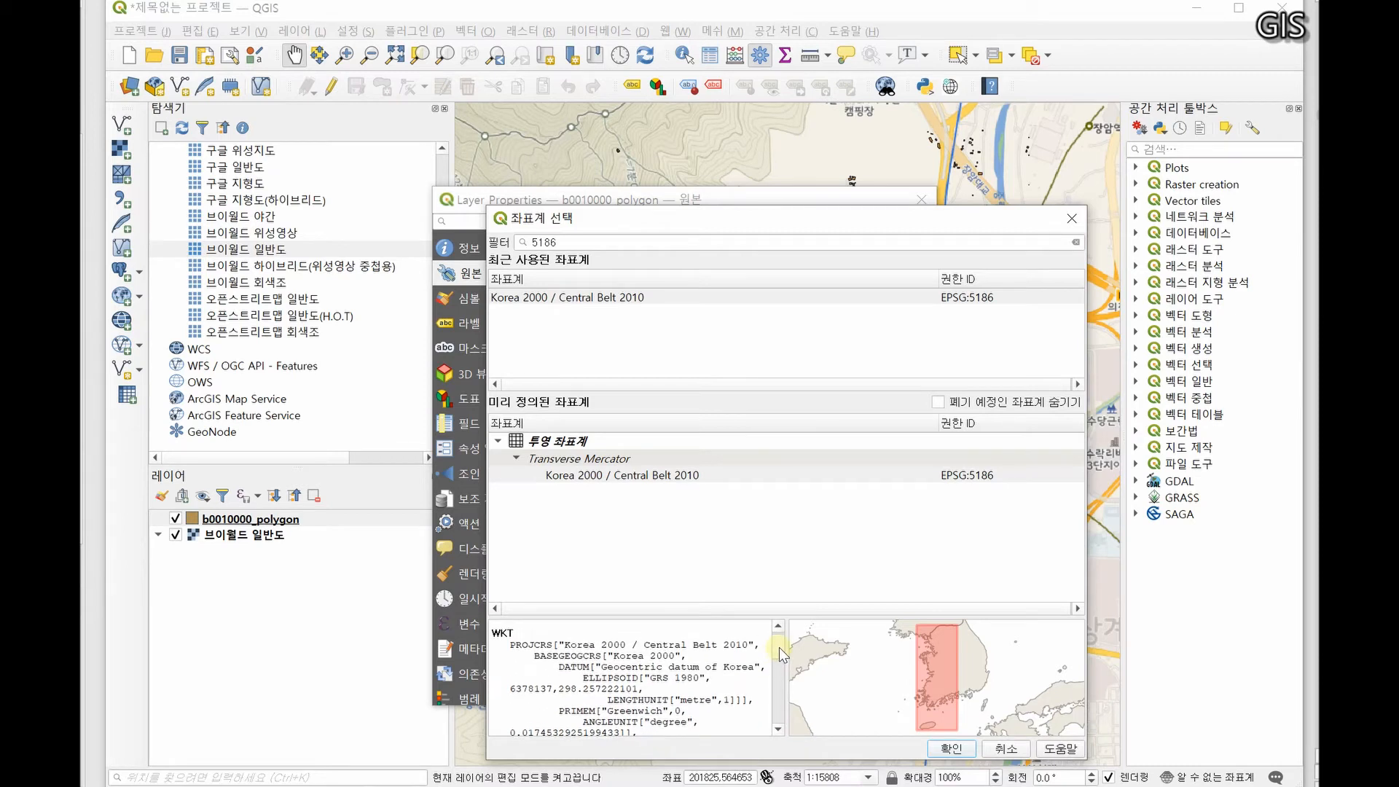
drag(780, 652, 771, 719)
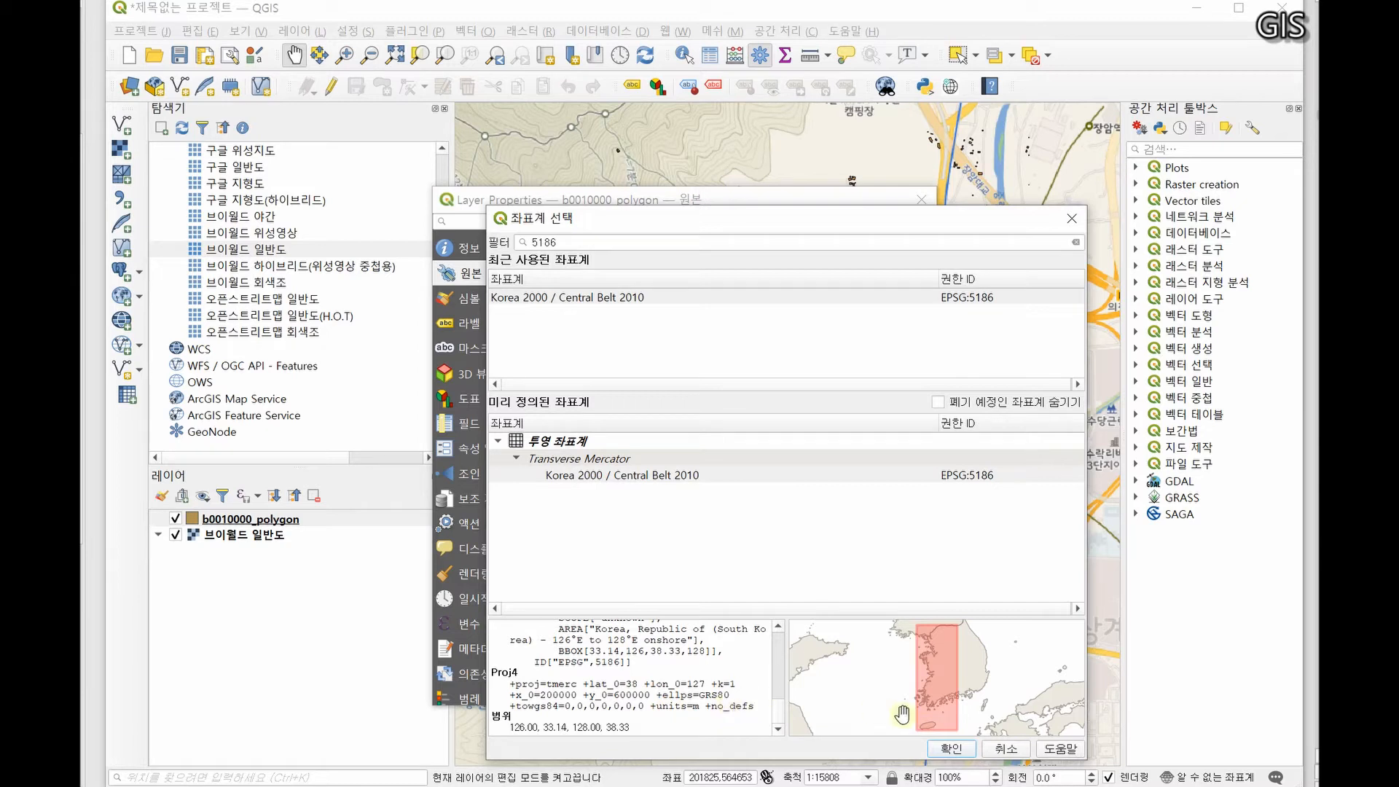
click(949, 750)
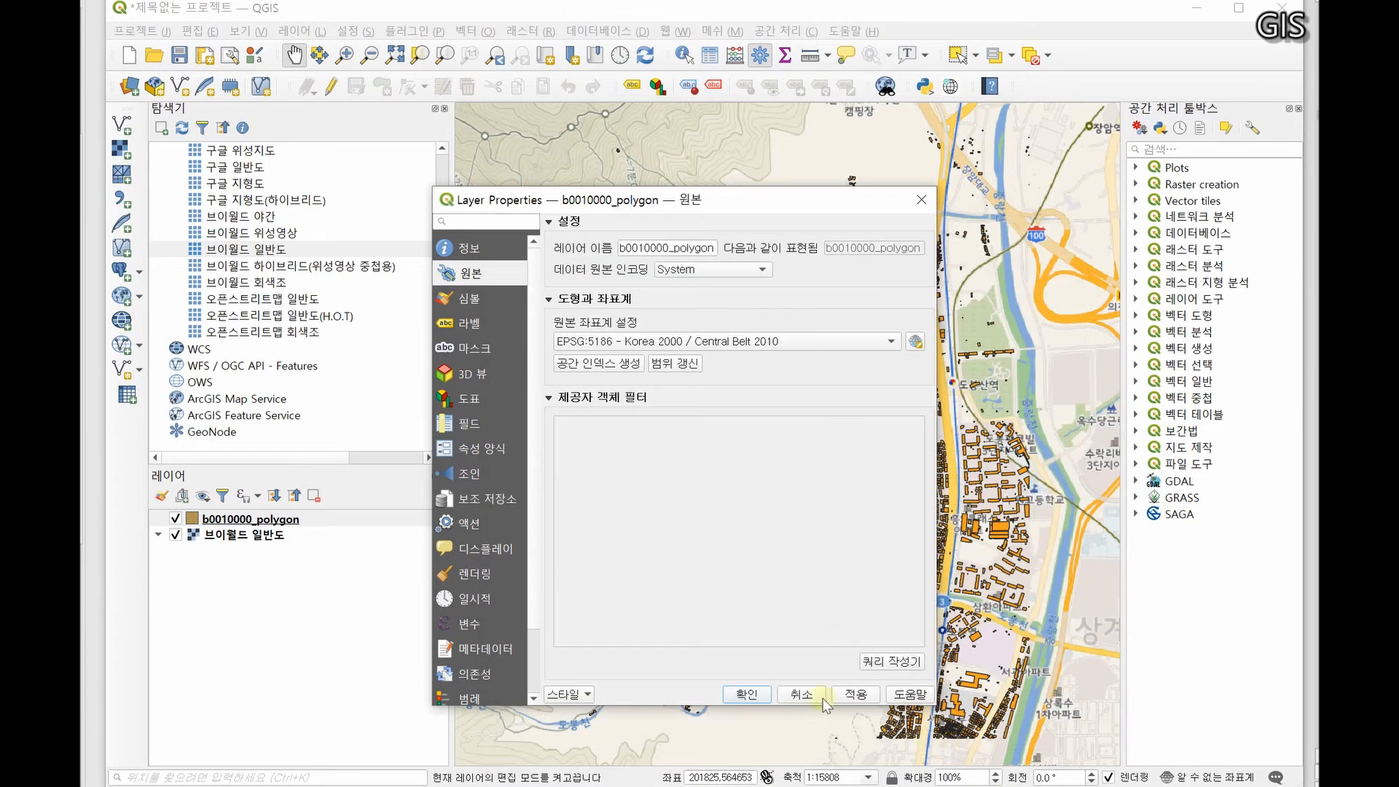
click(856, 695)
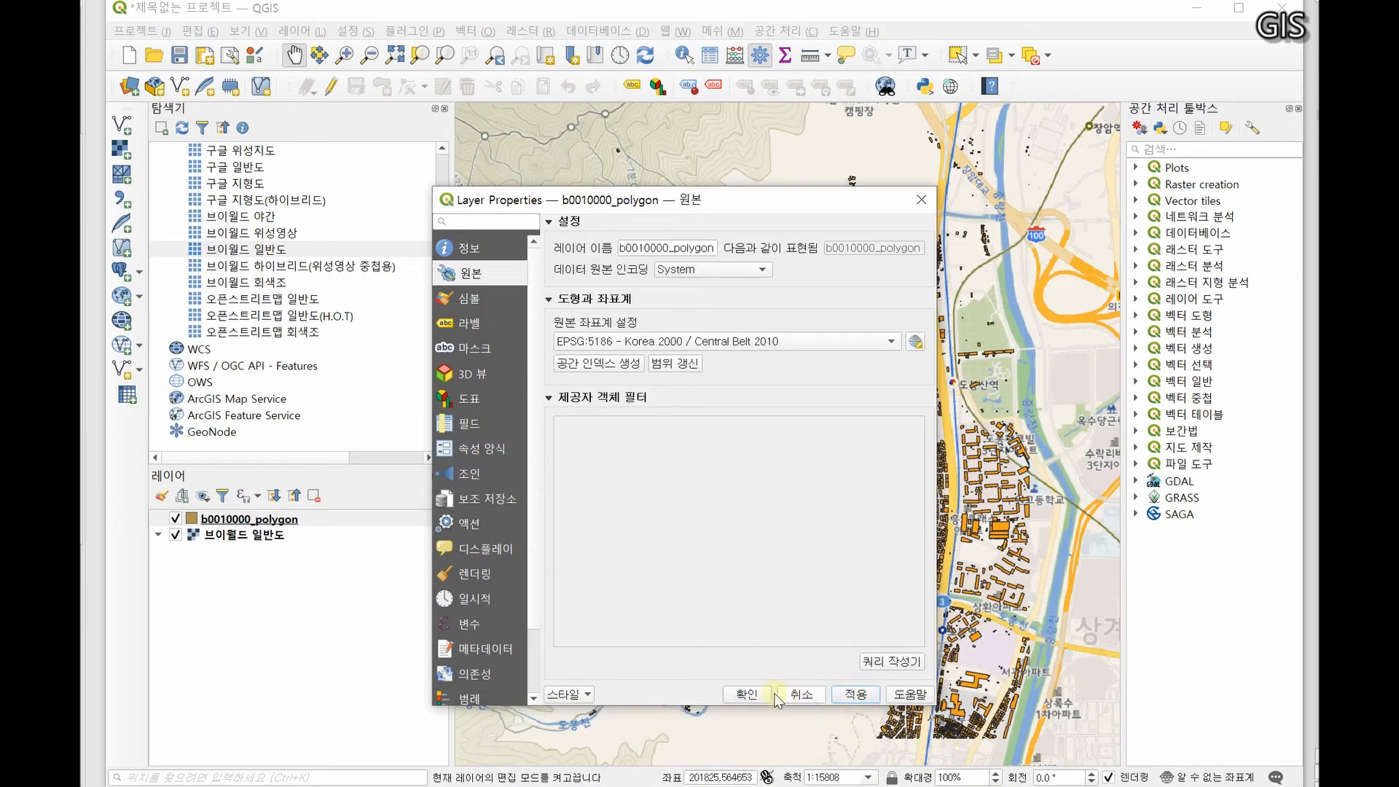
click(749, 692)
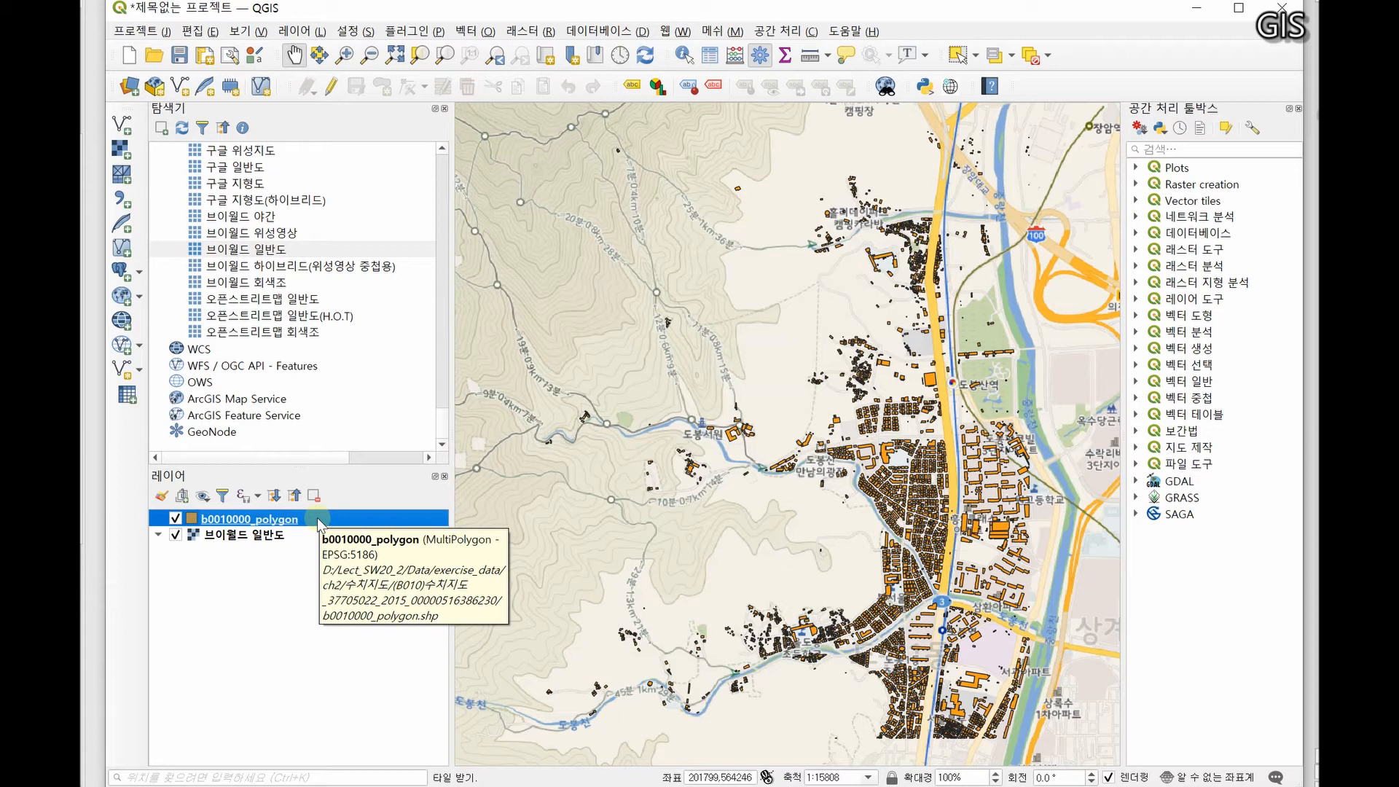
click(255, 636)
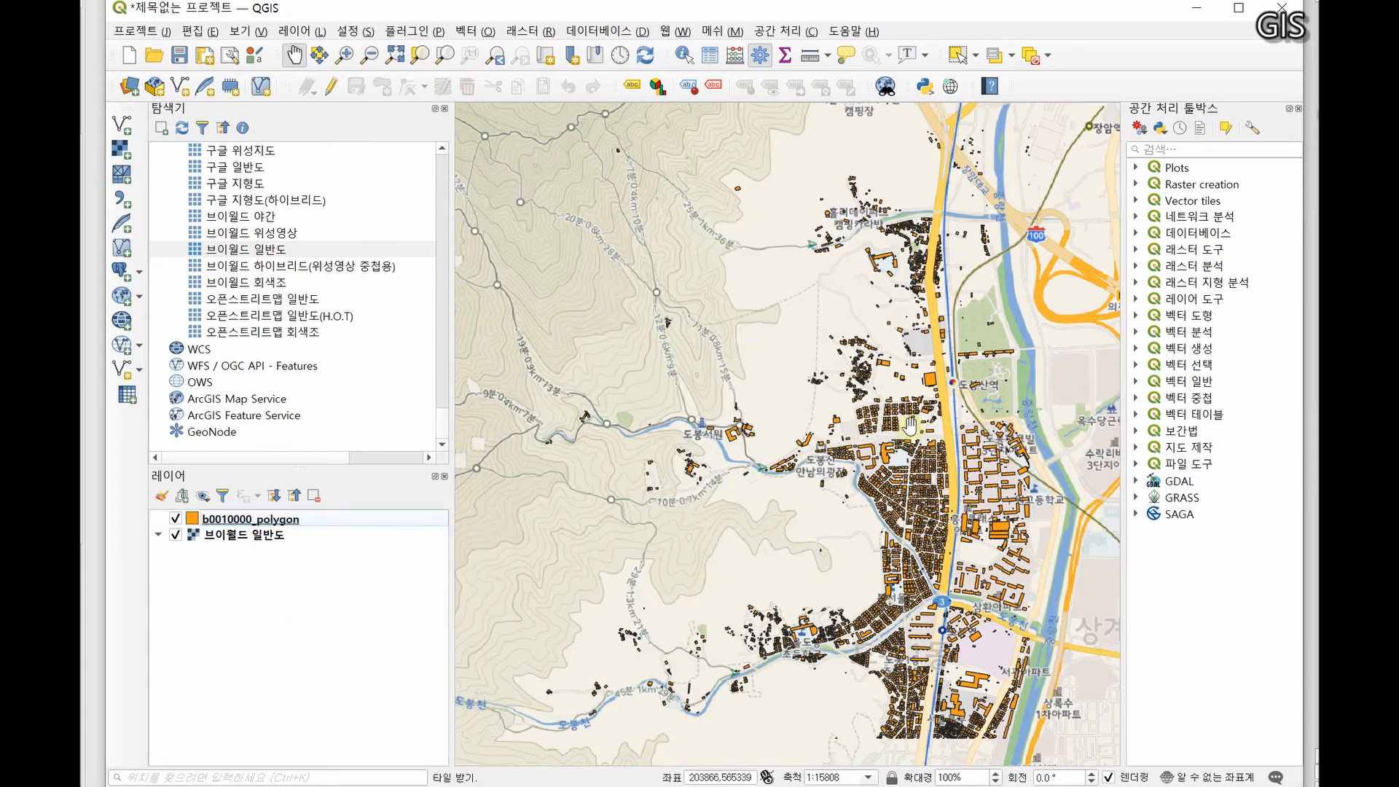
drag(904, 434, 783, 539)
drag(802, 662, 881, 484)
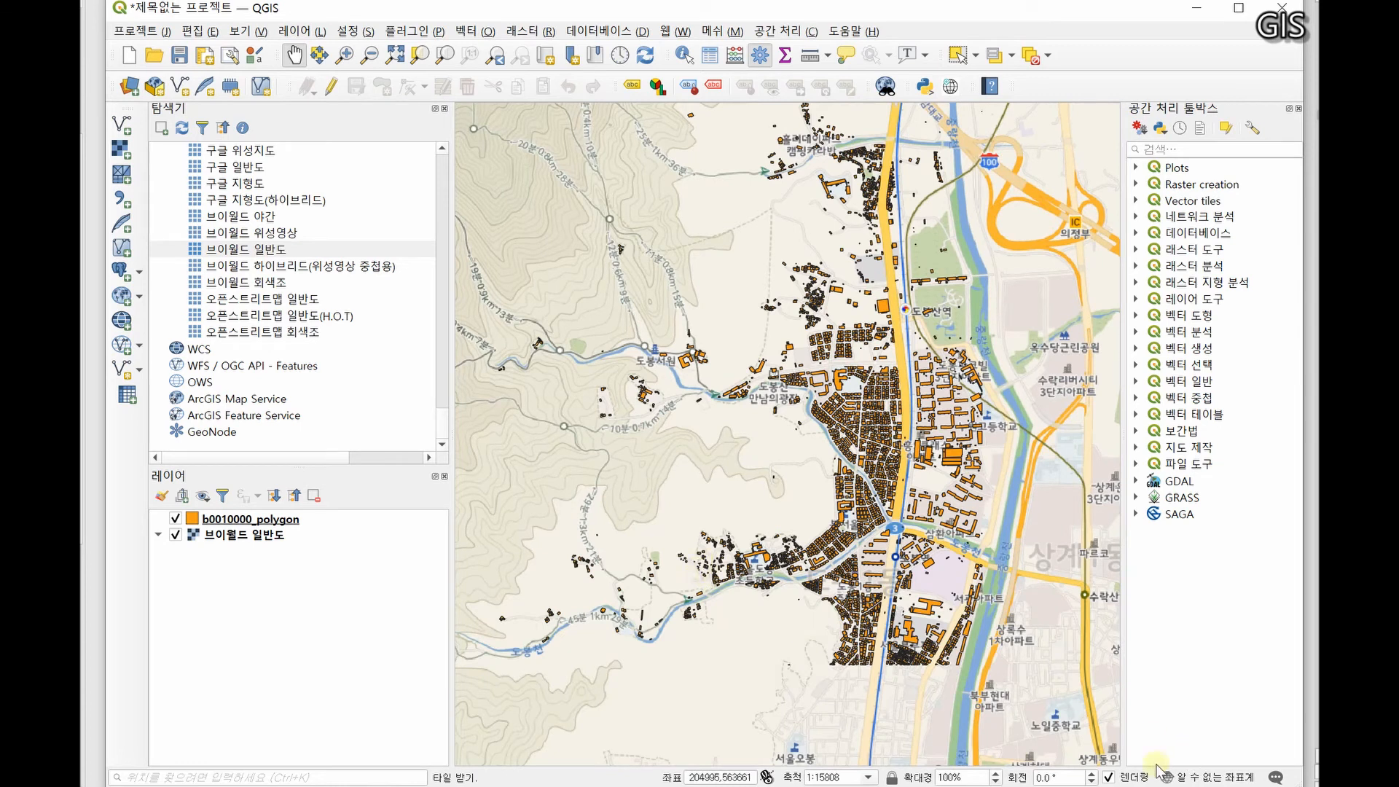
drag(761, 231, 761, 321)
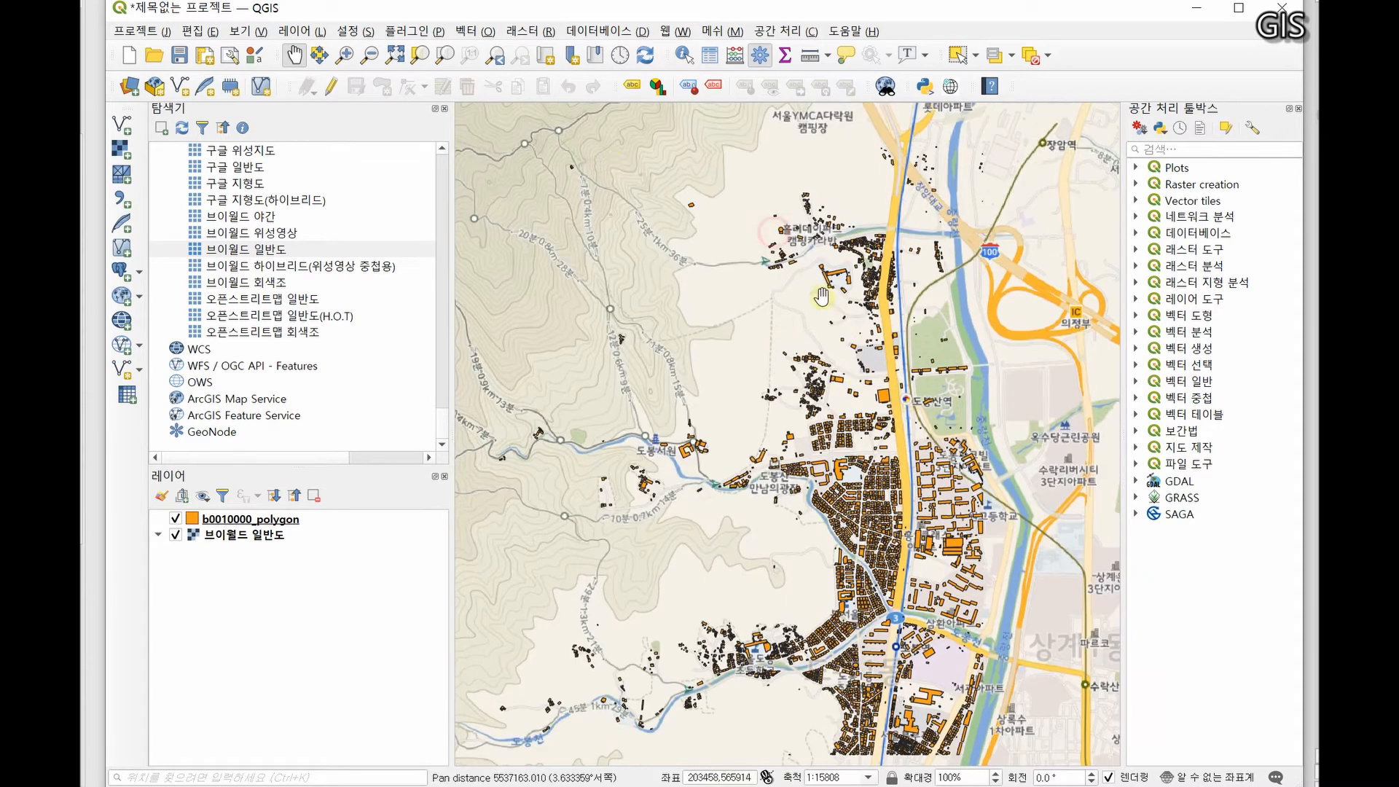
Set the project coordinate system to Korea 2000 / Central Belt 2010 (EPSG:5186) in the project properties
click(153, 32)
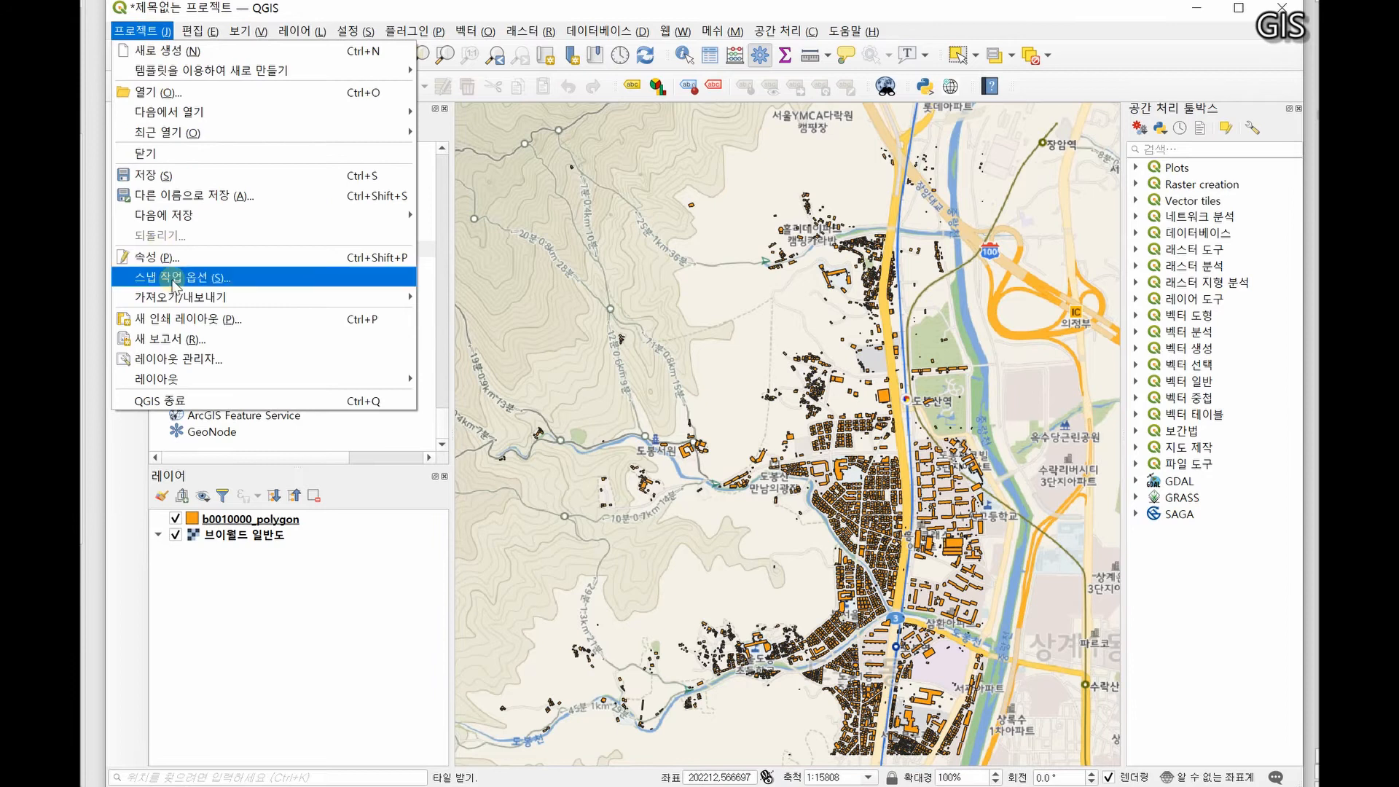
click(173, 258)
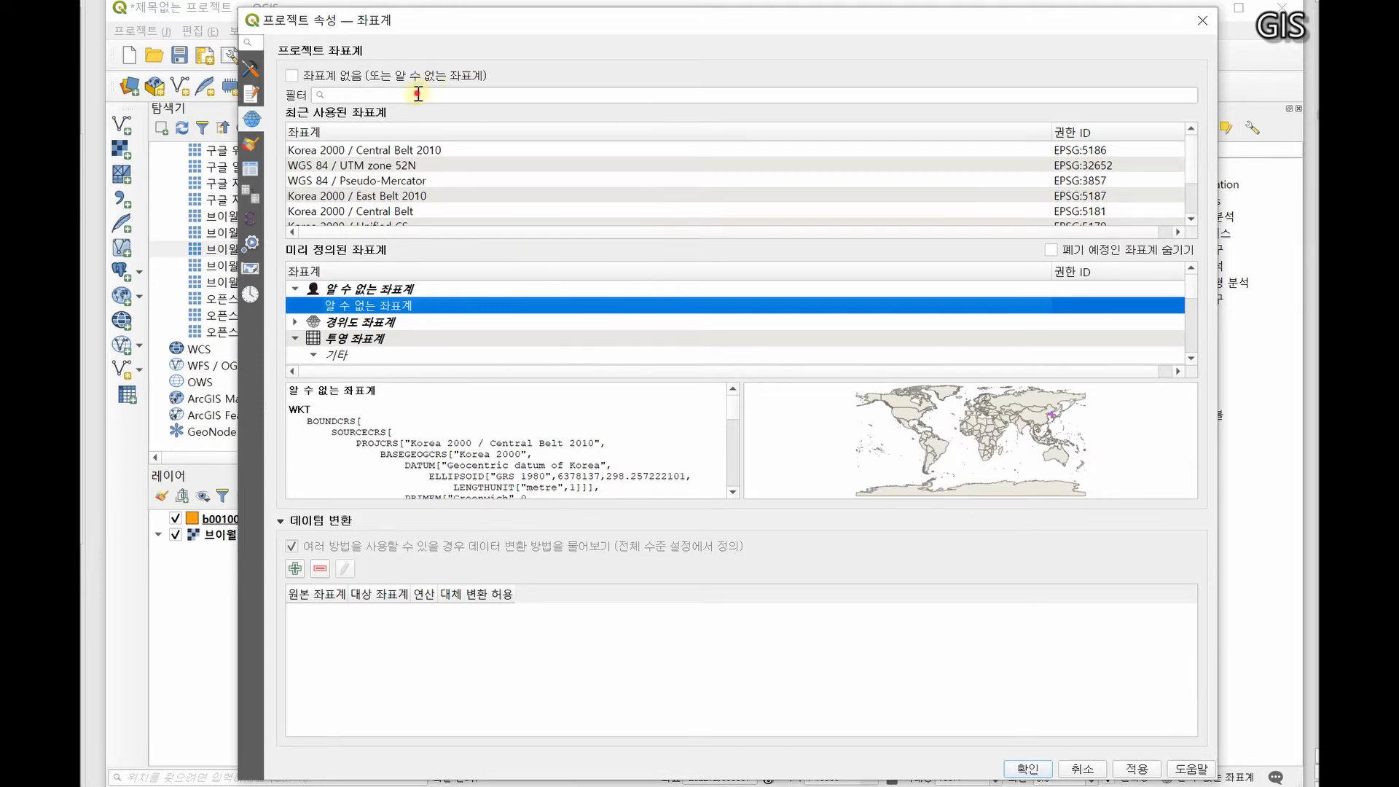
click(418, 94)
text(5)
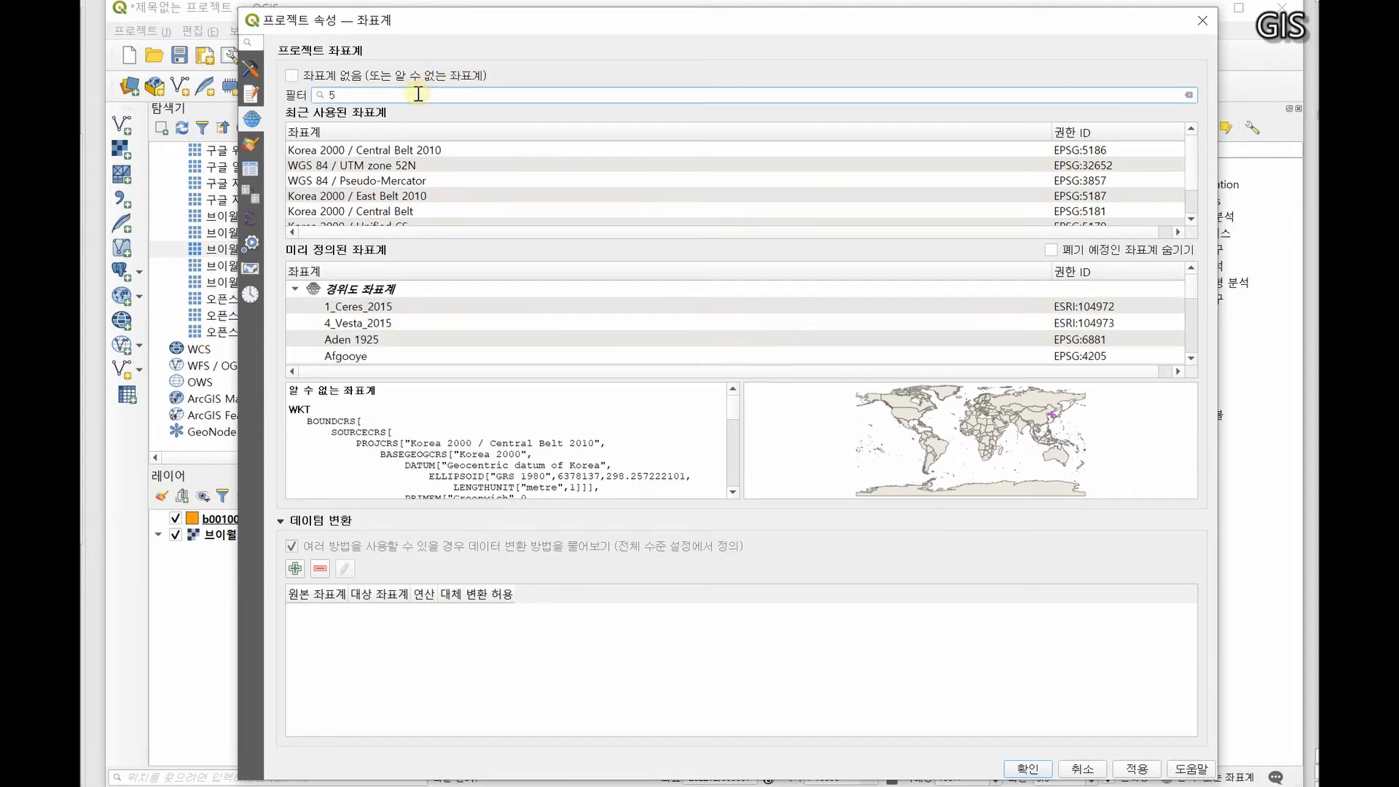
text(18)
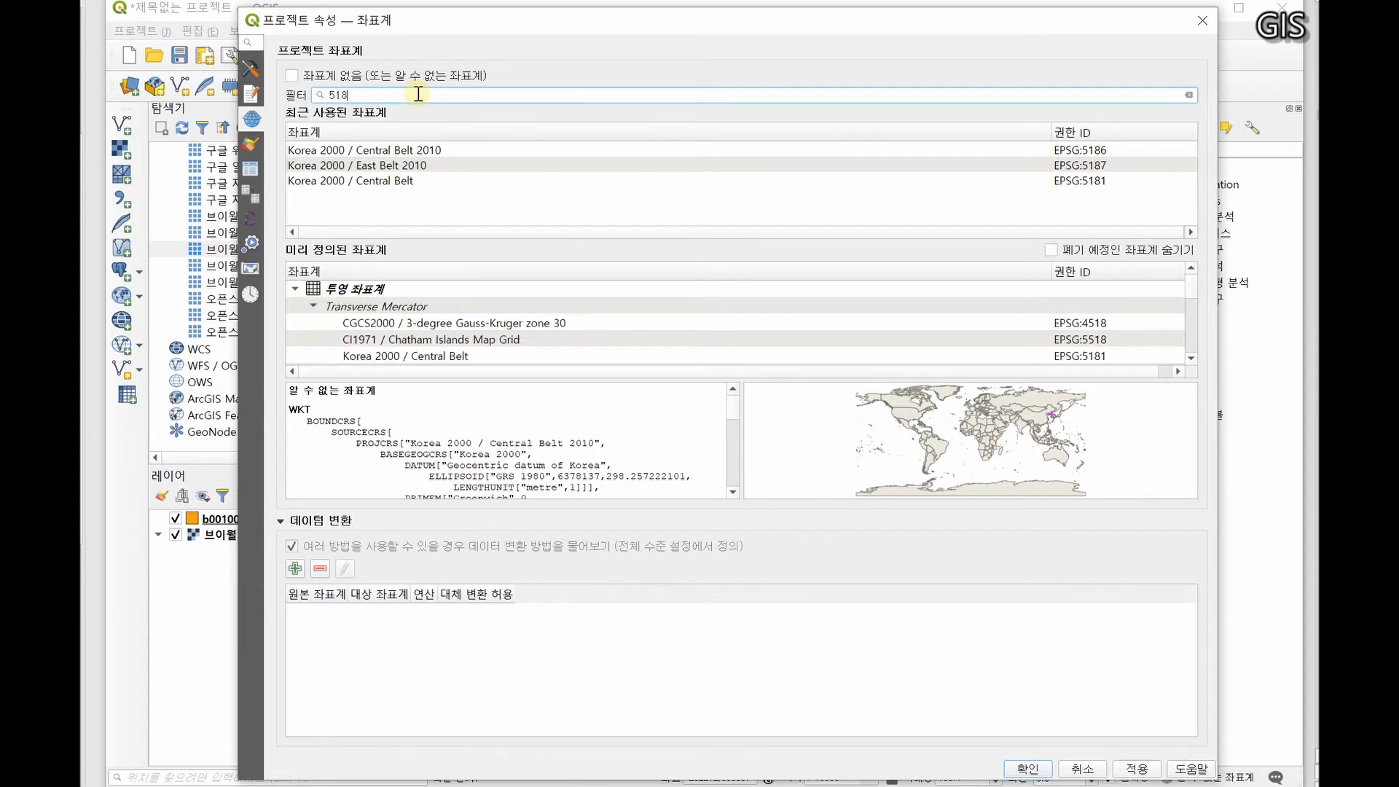
text(6)
click(429, 151)
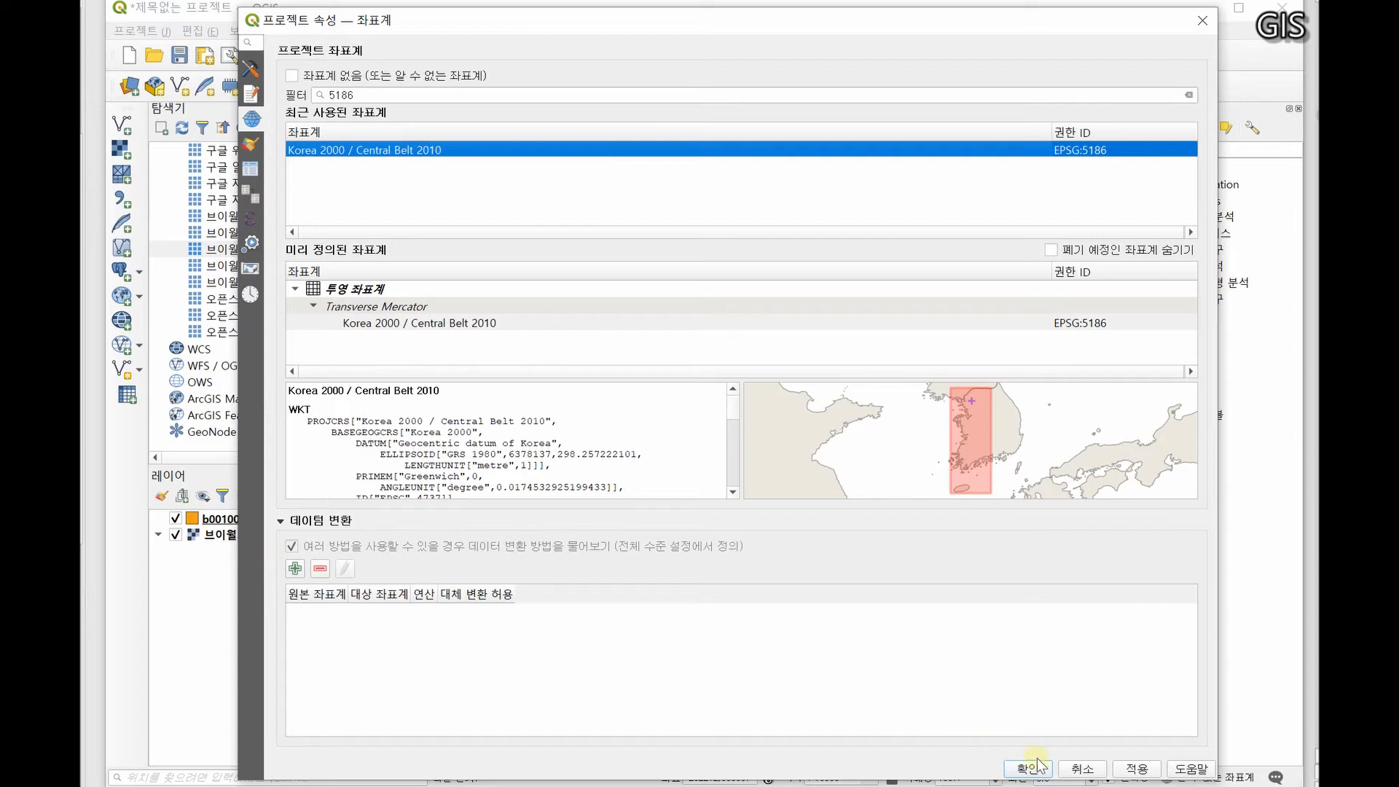
click(1135, 769)
click(1029, 769)
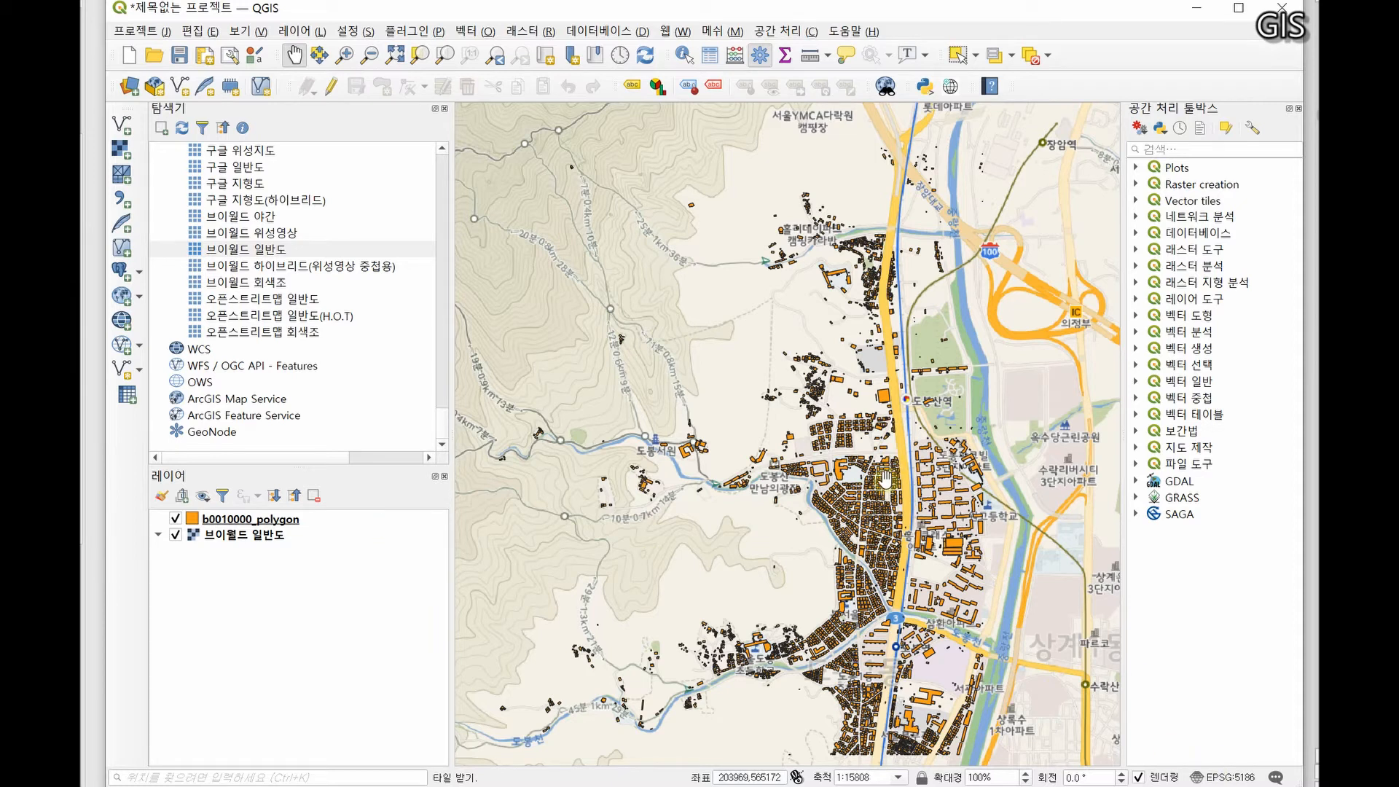
scroll(893, 450, up, 2)
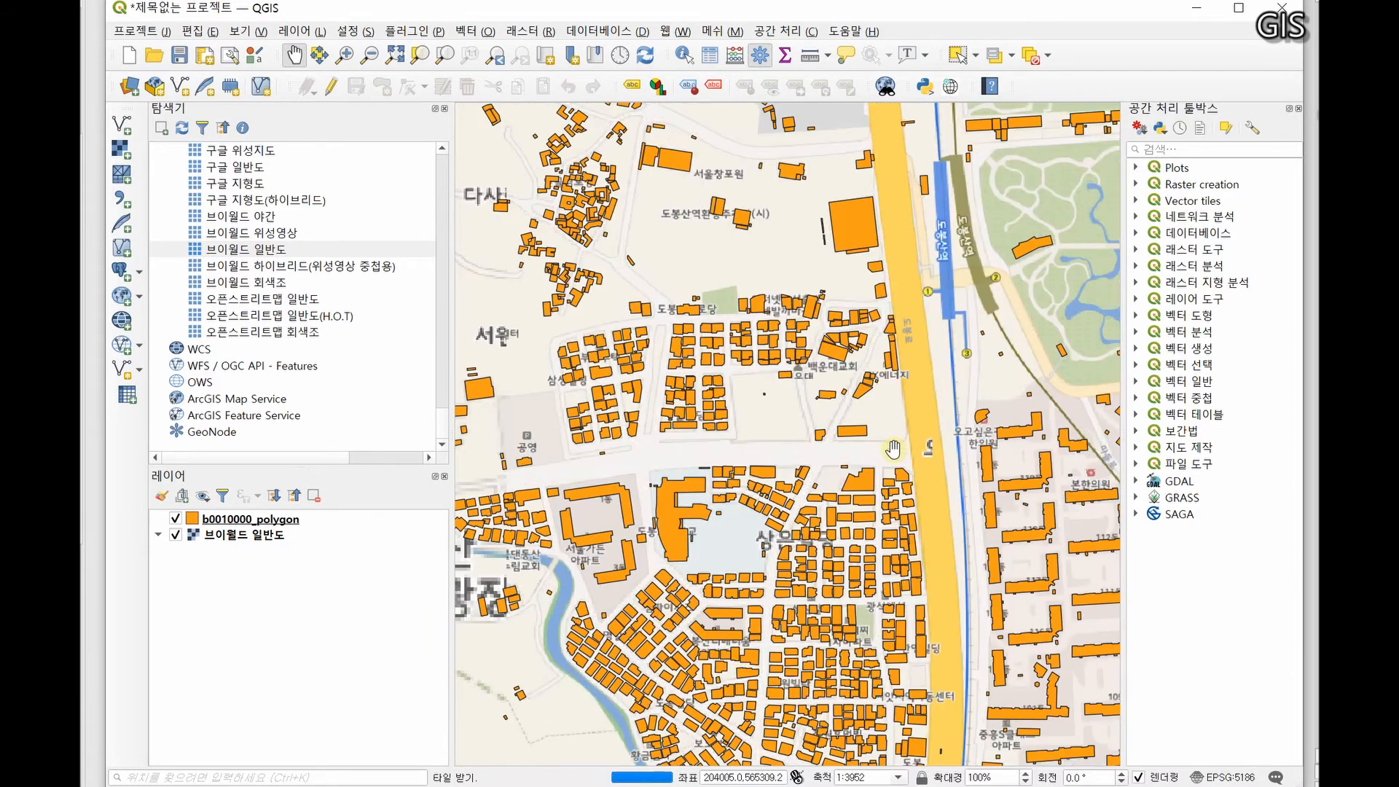
Examine the EPSG:5186 and WGS84 coordinates of the small building near exit 3 of 도봉산역 and compare them with the reference slide
drag(894, 451, 847, 502)
scroll(804, 558, up, 1)
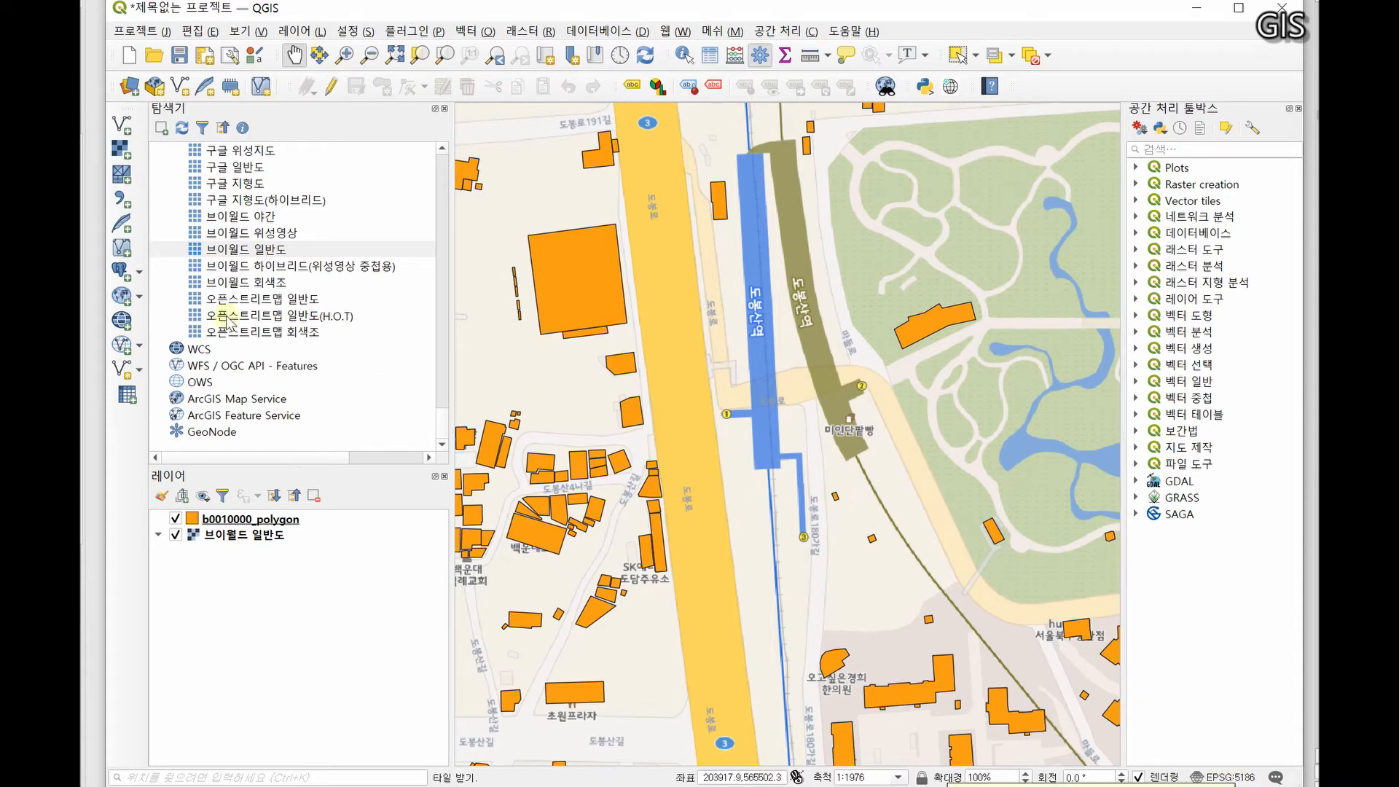
click(93, 291)
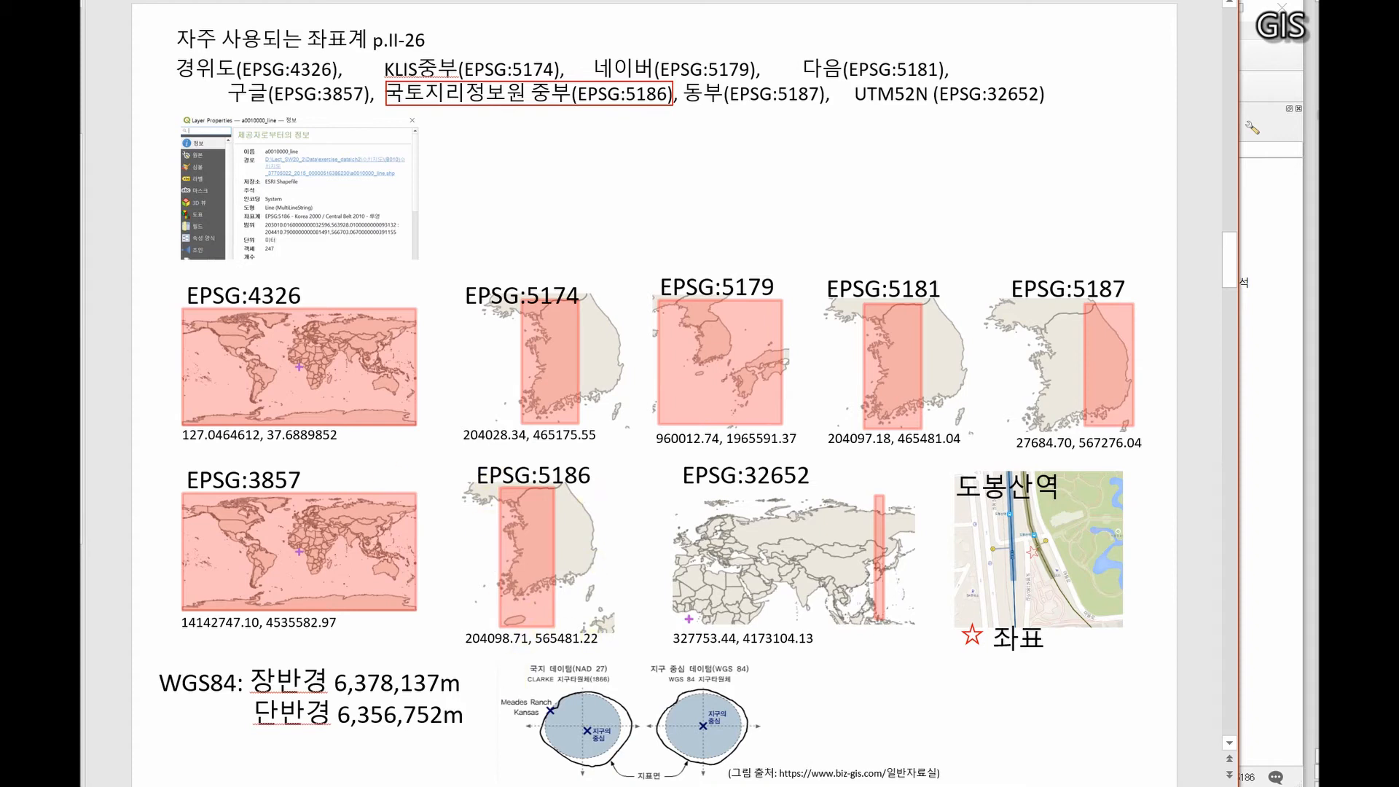
key(alt+Tab)
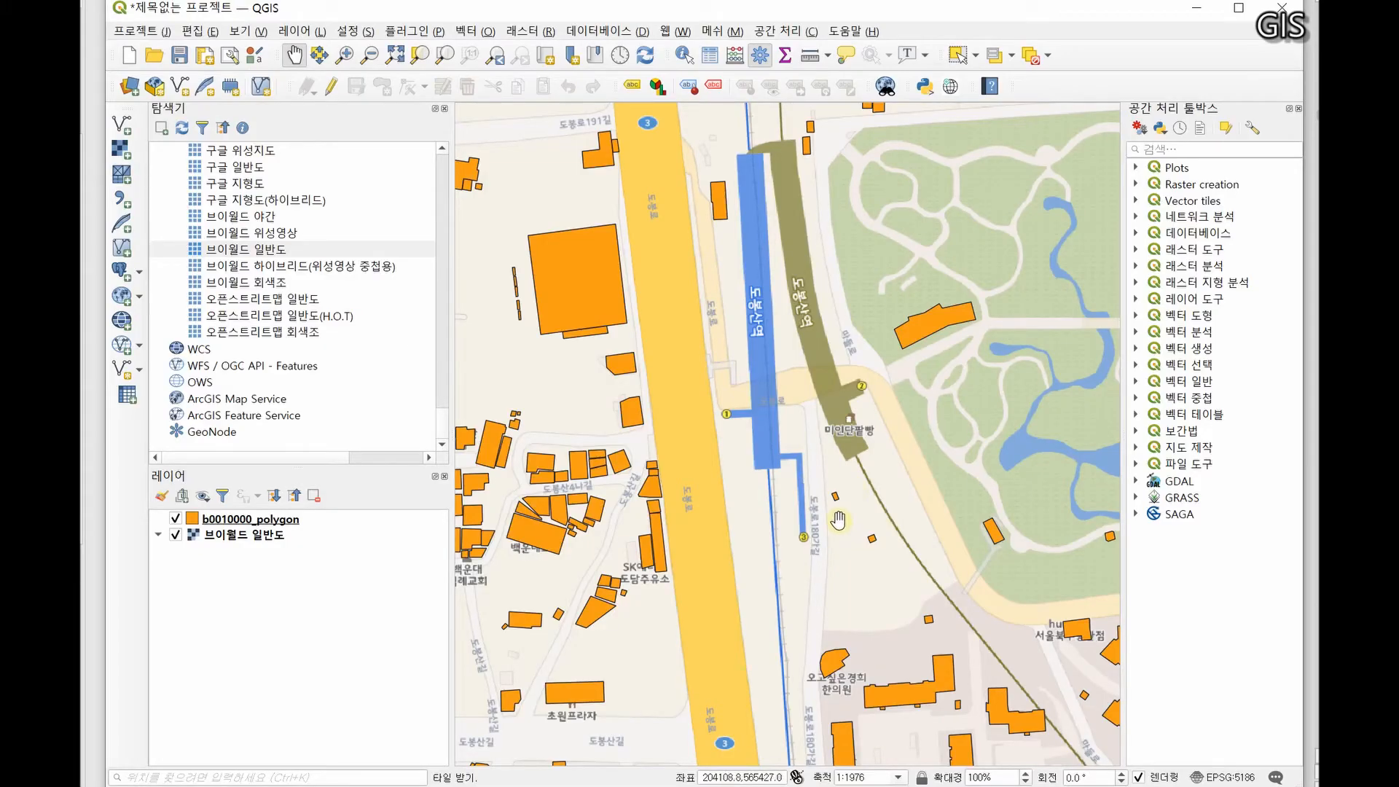
right_click(837, 496)
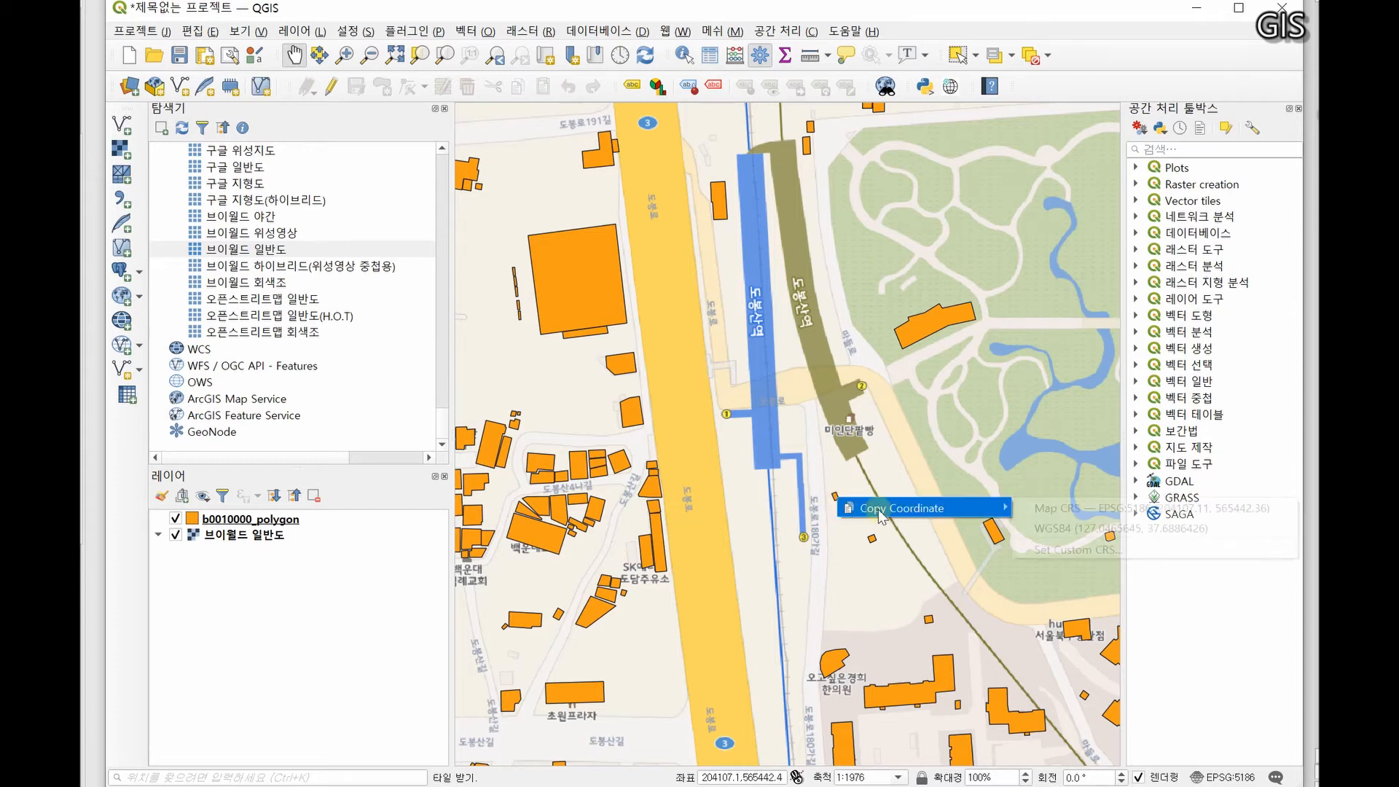
mouse_move(973, 509)
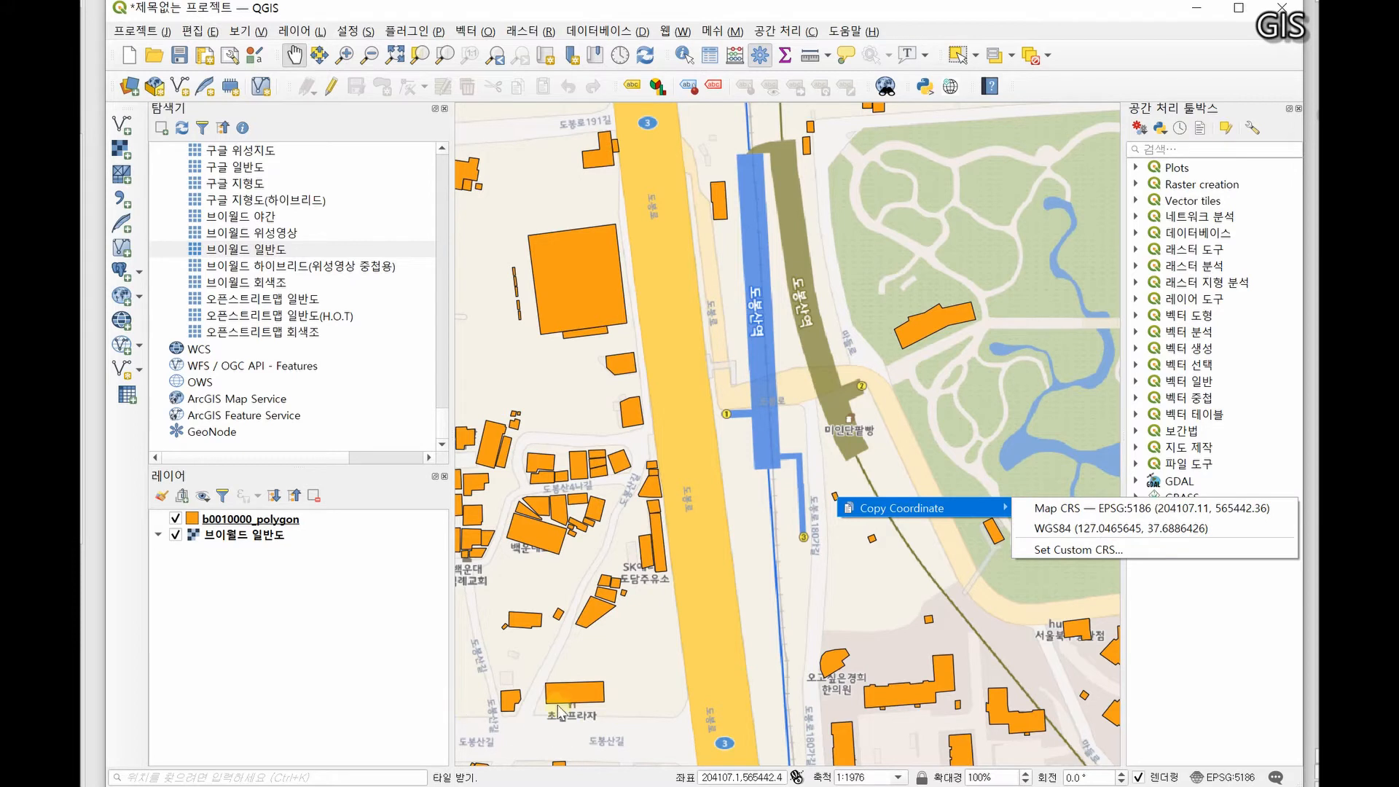
click(823, 450)
drag(802, 487, 834, 508)
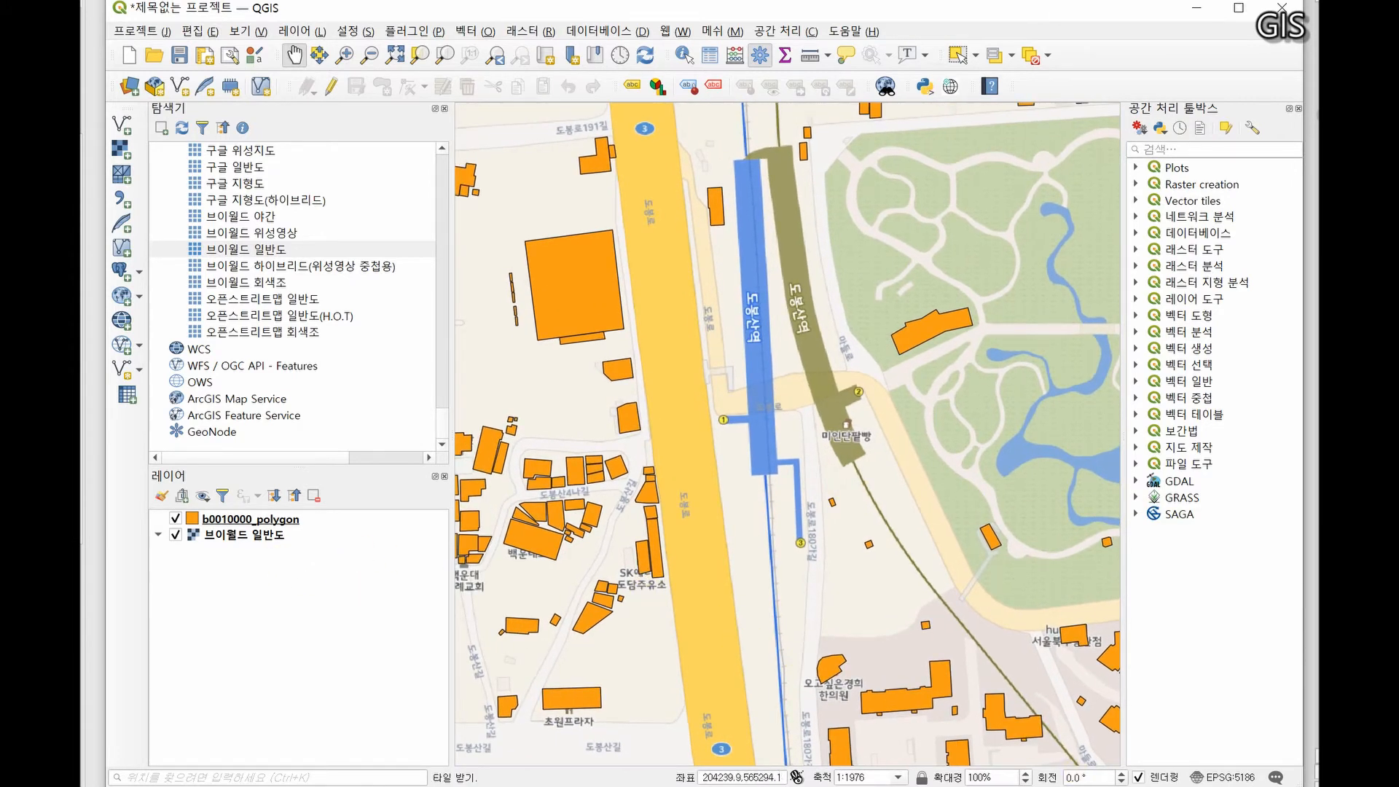
Consult the coordinate system slides and set the project coordinate system to Korea 2000 / Unified CS (EPSG:5179)
click(1234, 778)
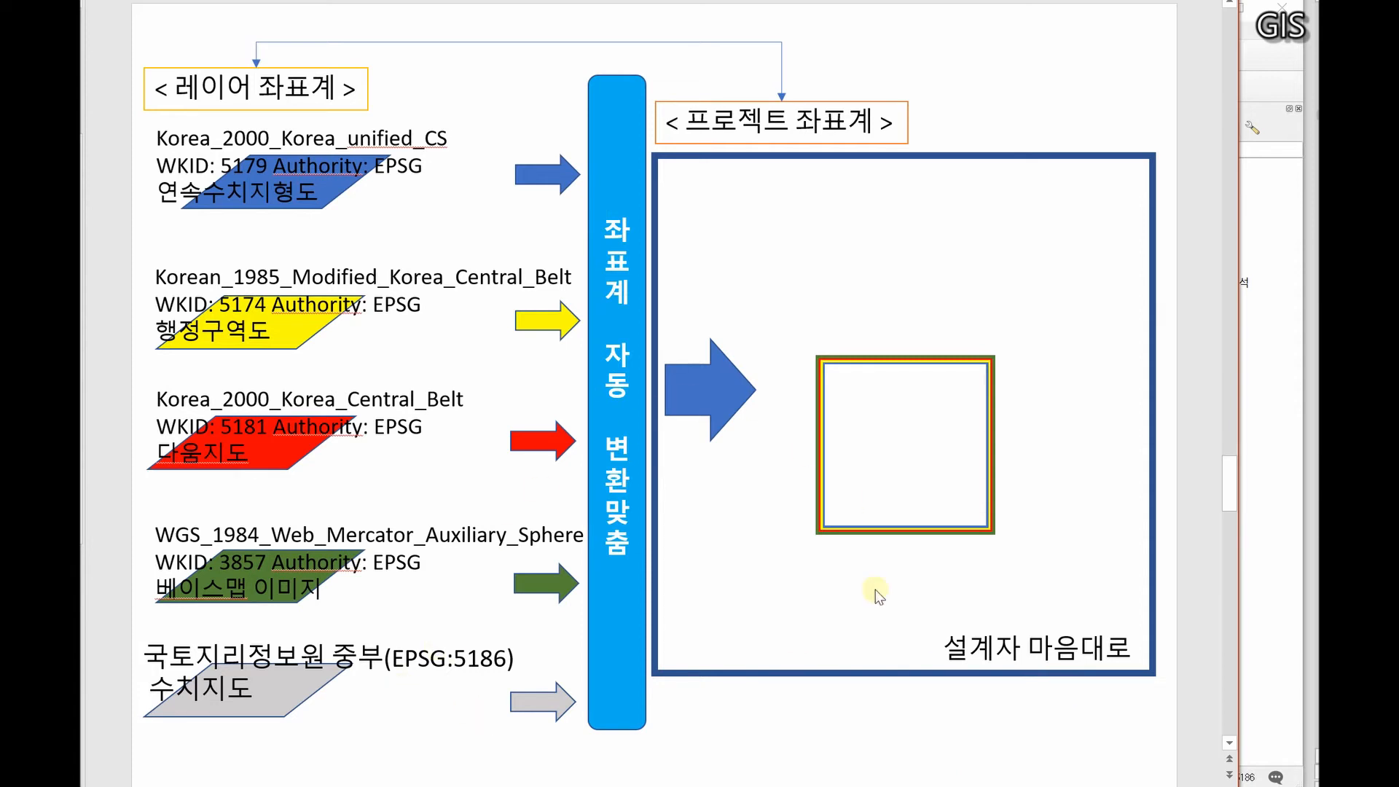
key(alt+Tab)
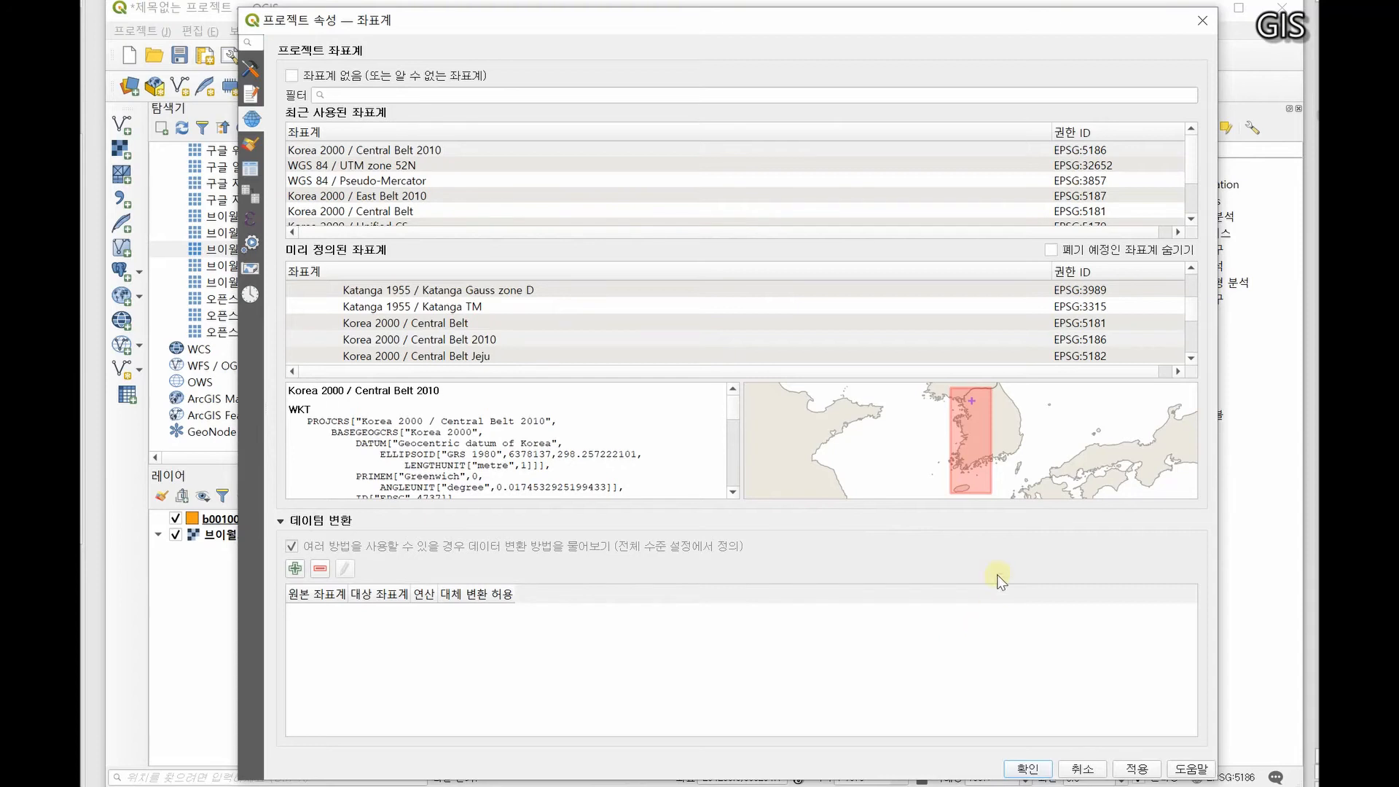
key(alt+Tab)
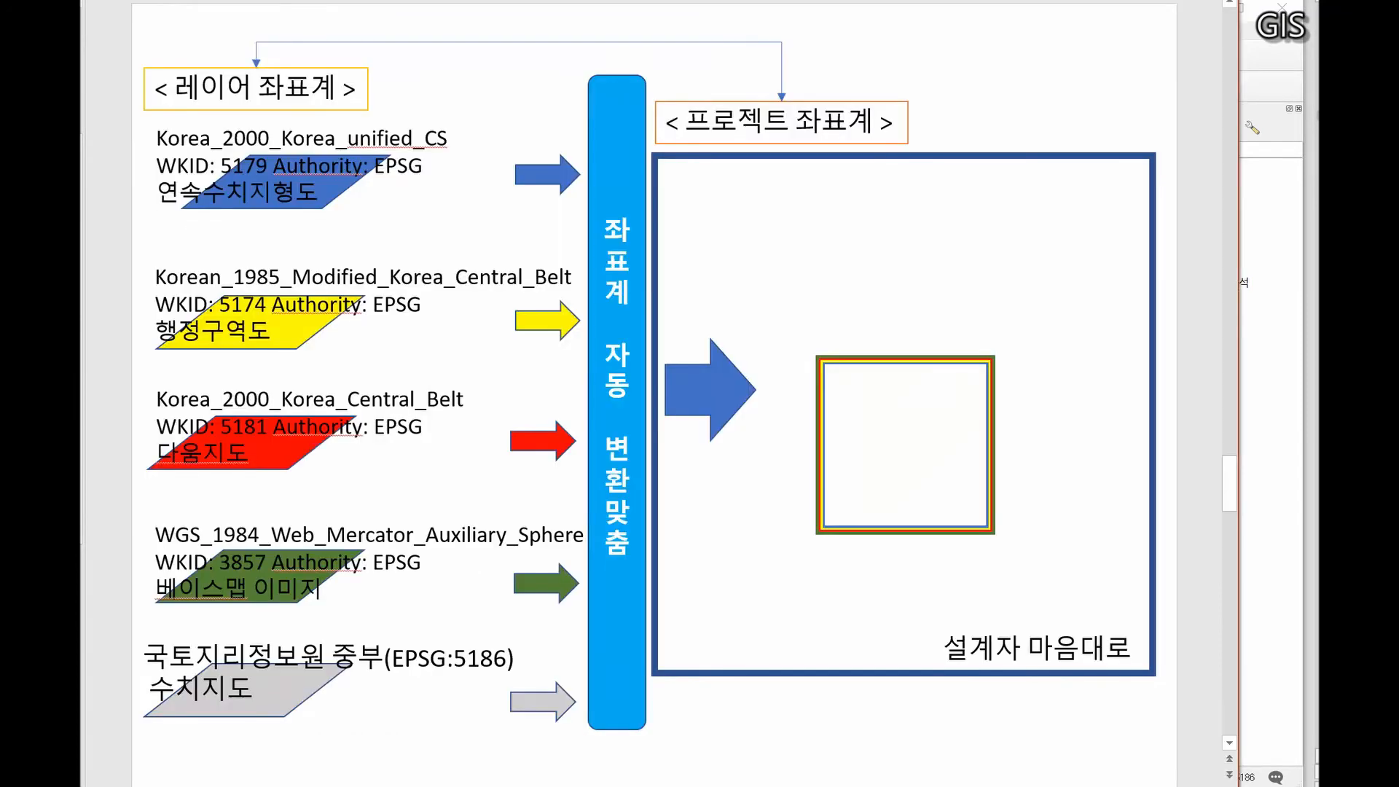
scroll(858, 403, up, 4)
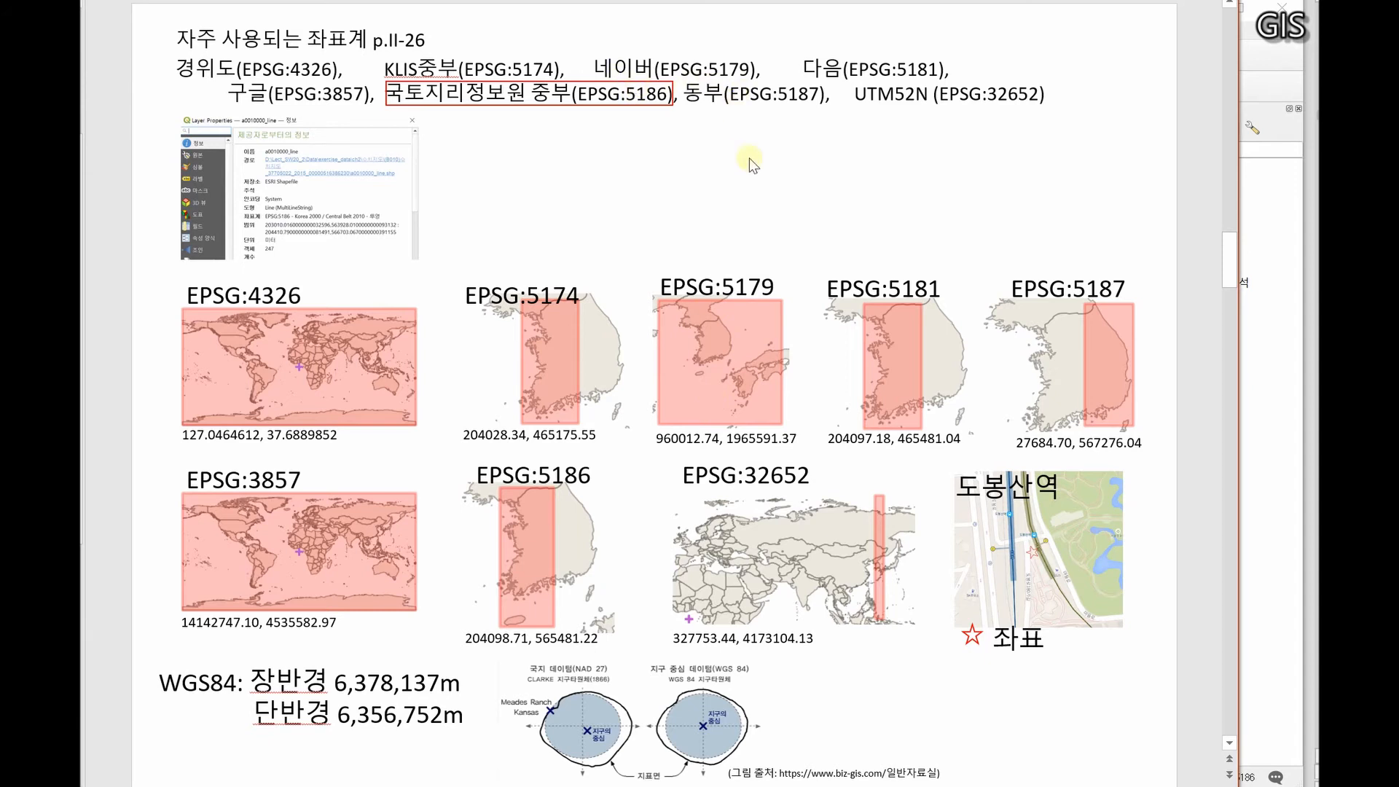
key(alt+Tab)
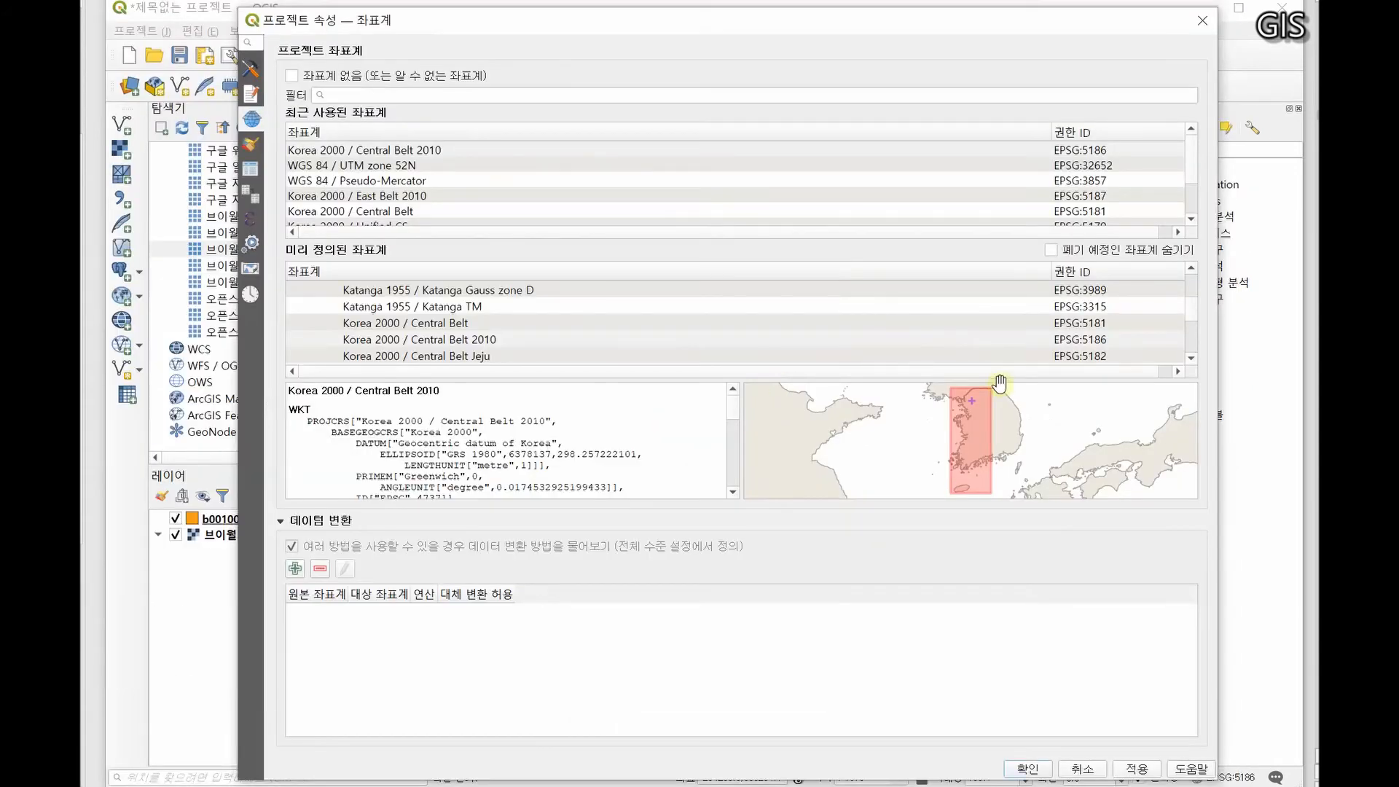
text(5179)
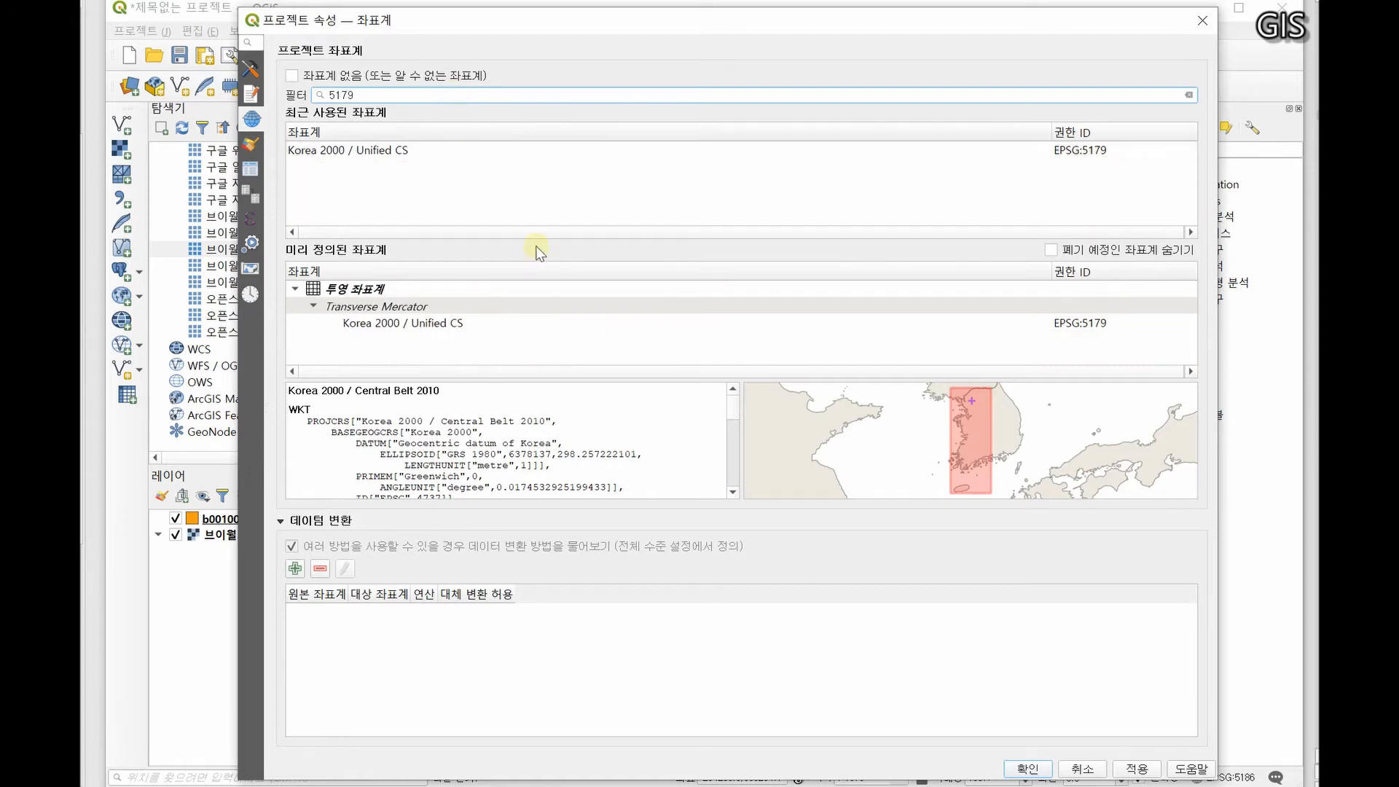
click(452, 325)
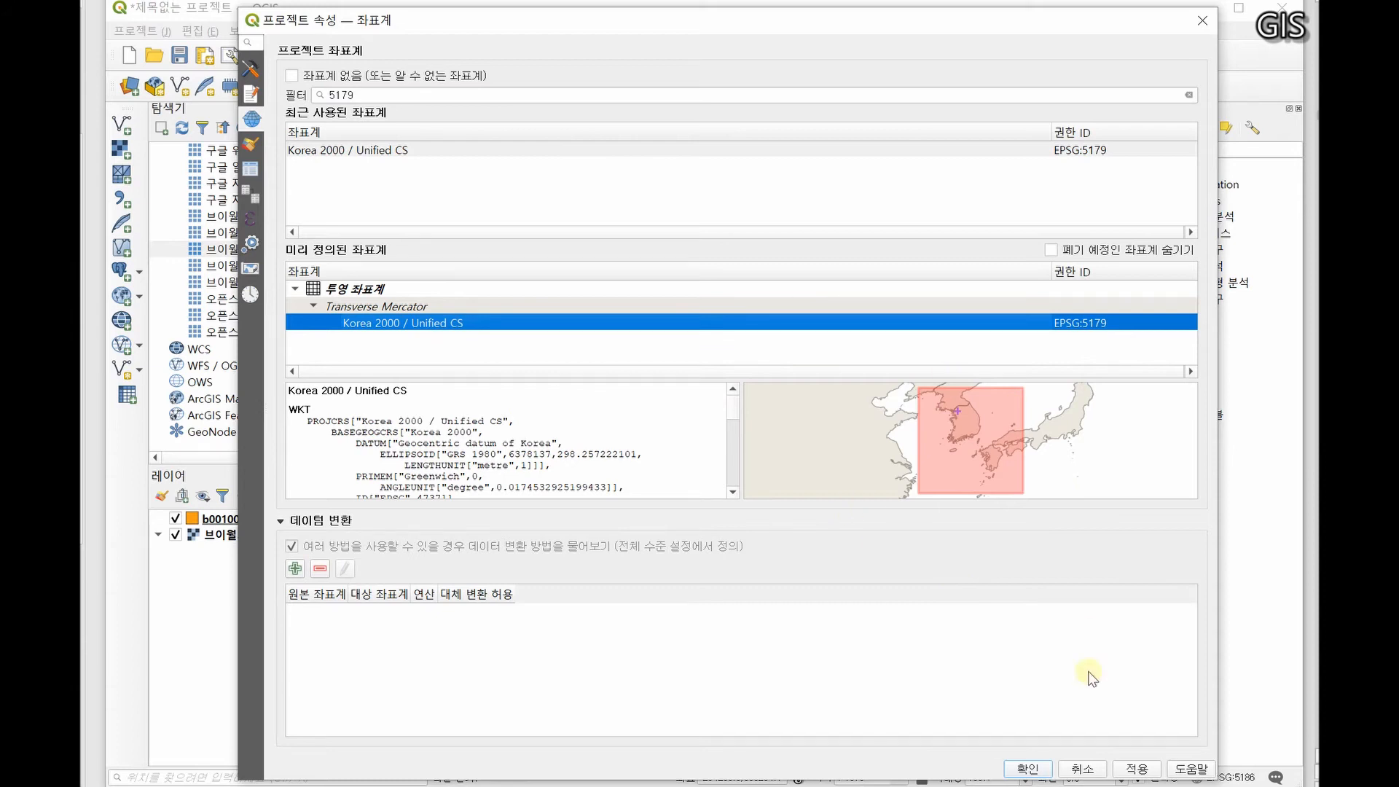
click(1016, 771)
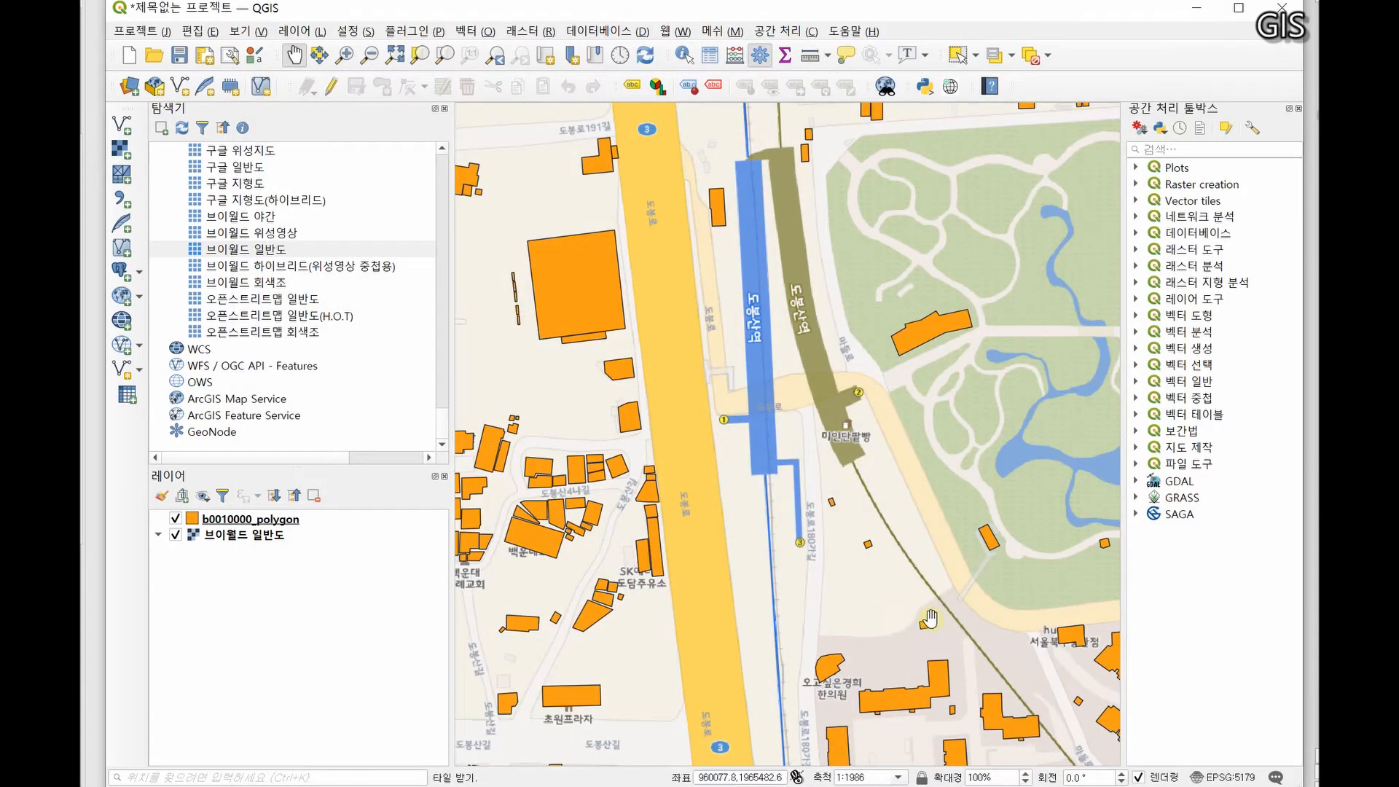
Examine the same small building's coordinates in EPSG:5179 and compare them with the EPSG:5179 entry on the reference slide
drag(929, 618, 852, 631)
scroll(768, 534, up, 2)
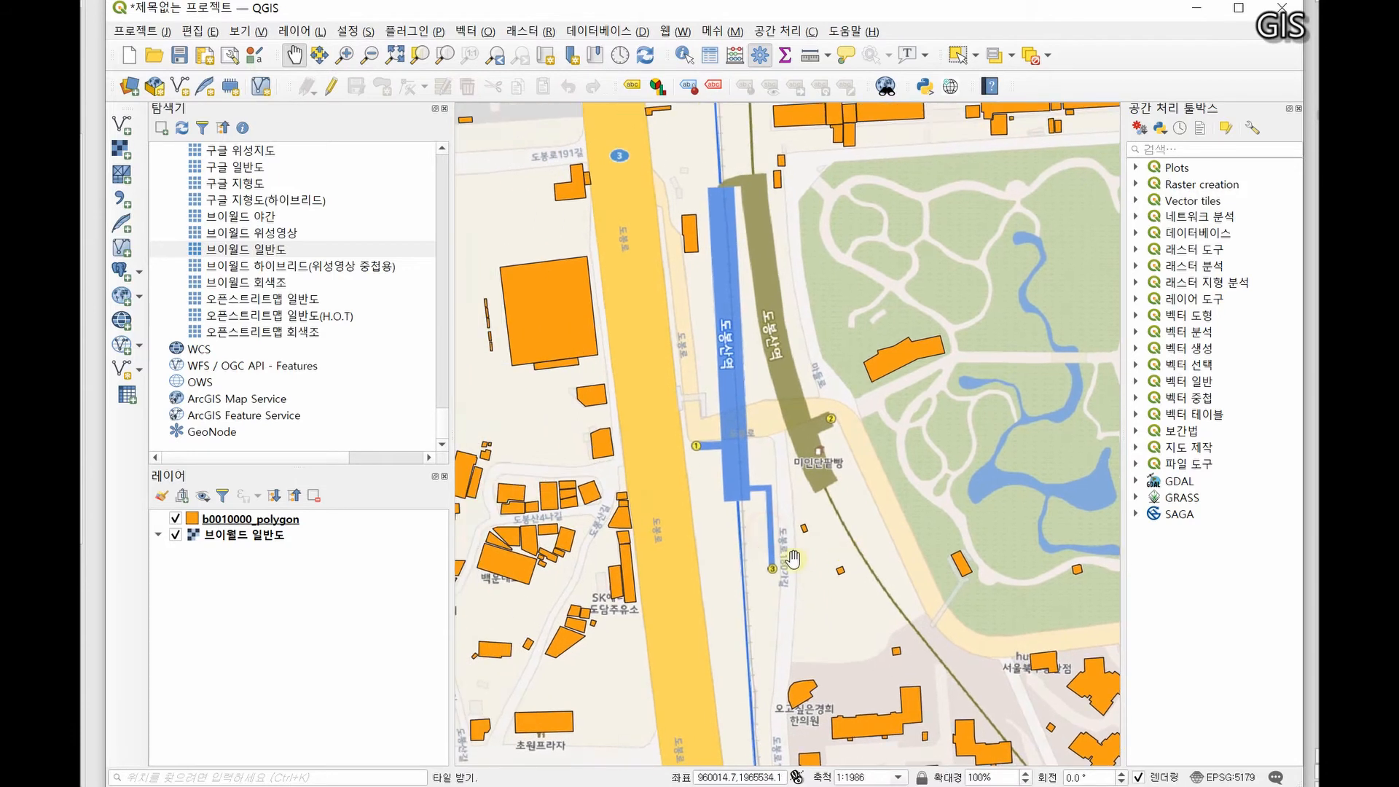
scroll(812, 547, down, 1)
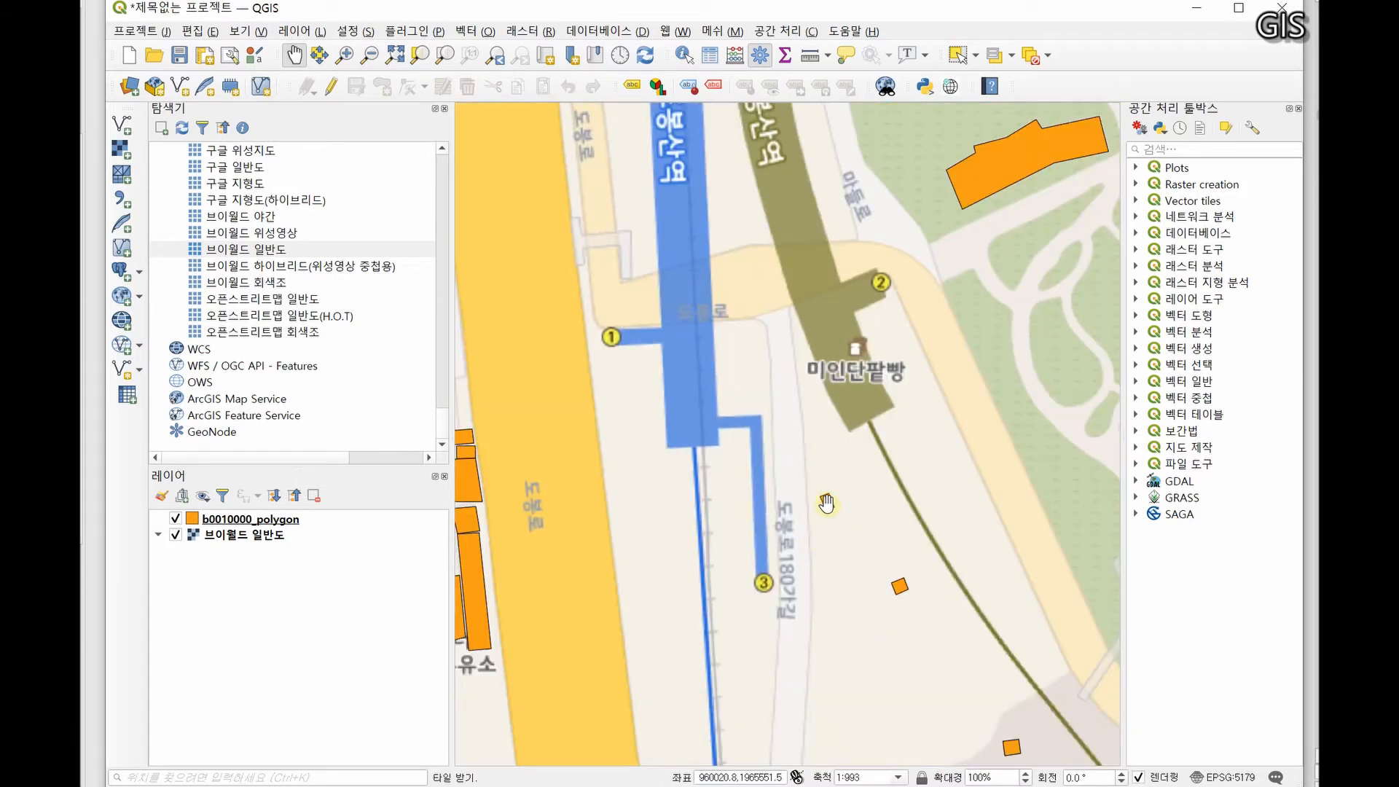
right_click(828, 510)
mouse_move(874, 515)
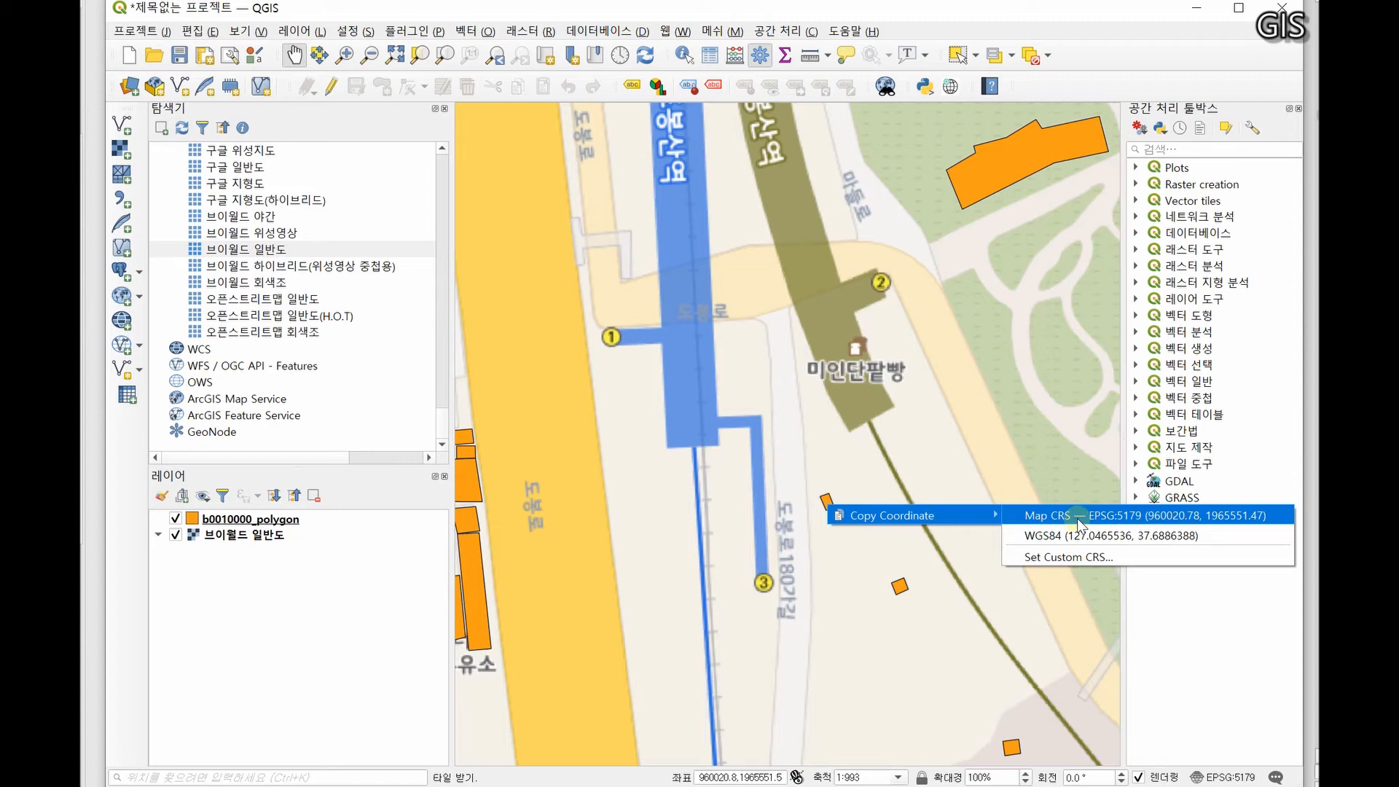
click(1171, 522)
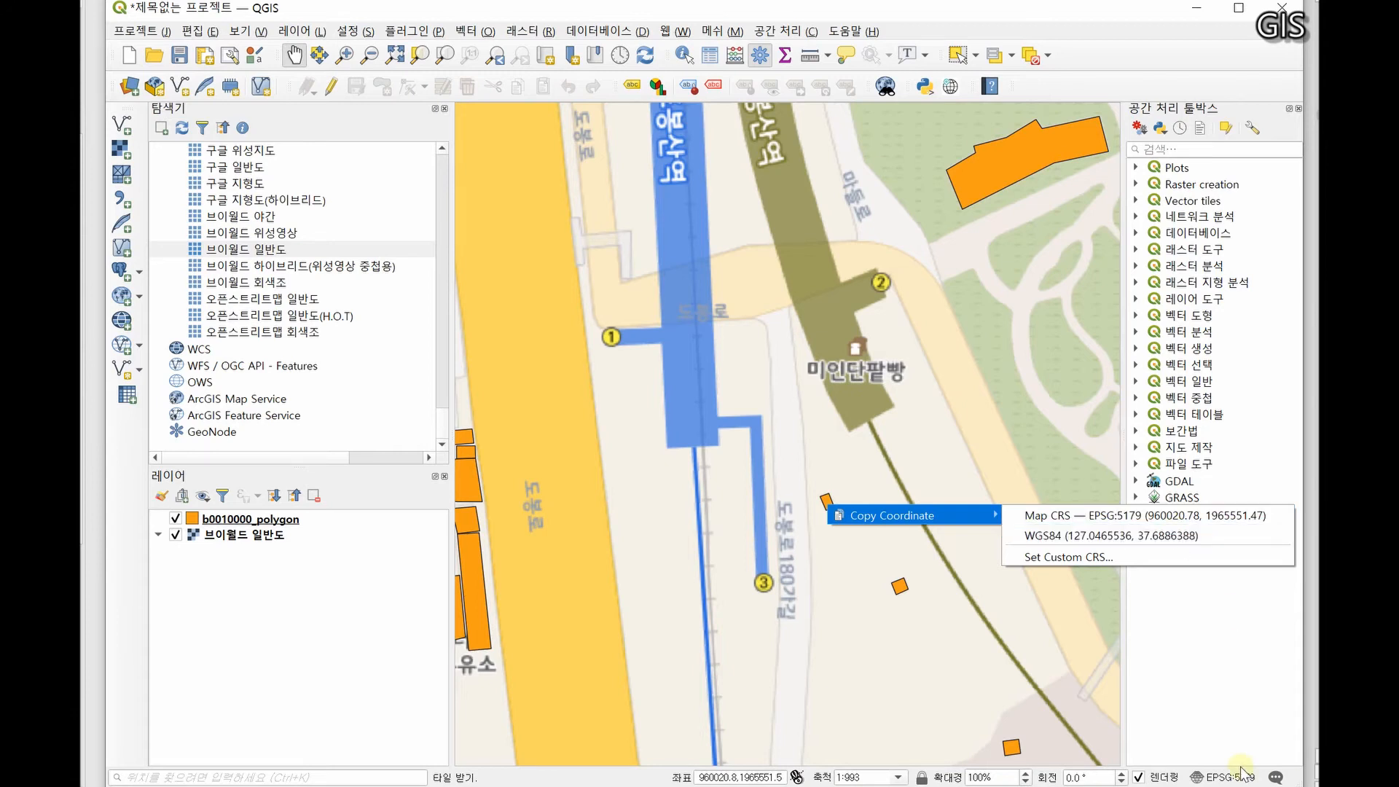
key(alt+Tab)
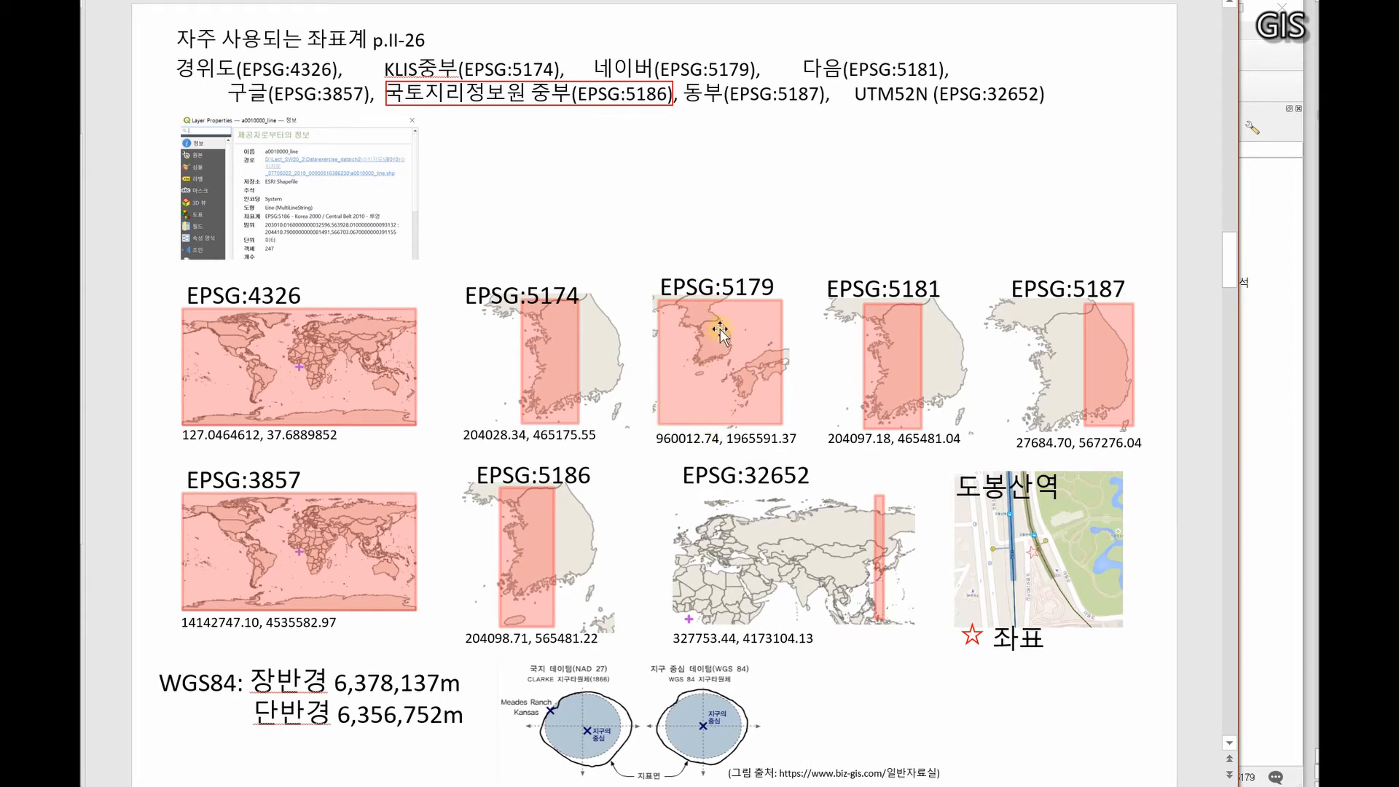
key(alt+Tab)
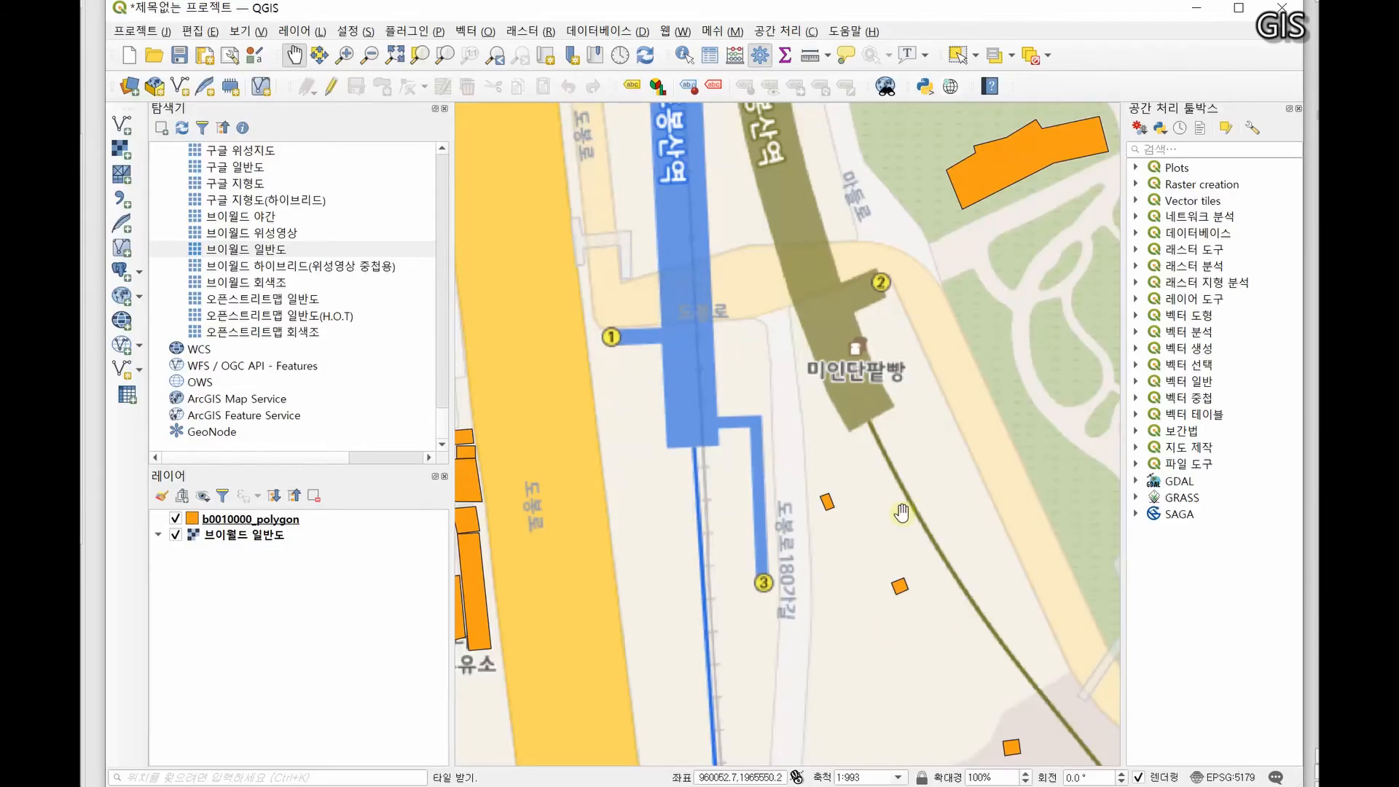
Check the reference slide again and set the project coordinate system to Korea 2000 / Central Belt (EPSG:5181)
scroll(873, 501, down, 3)
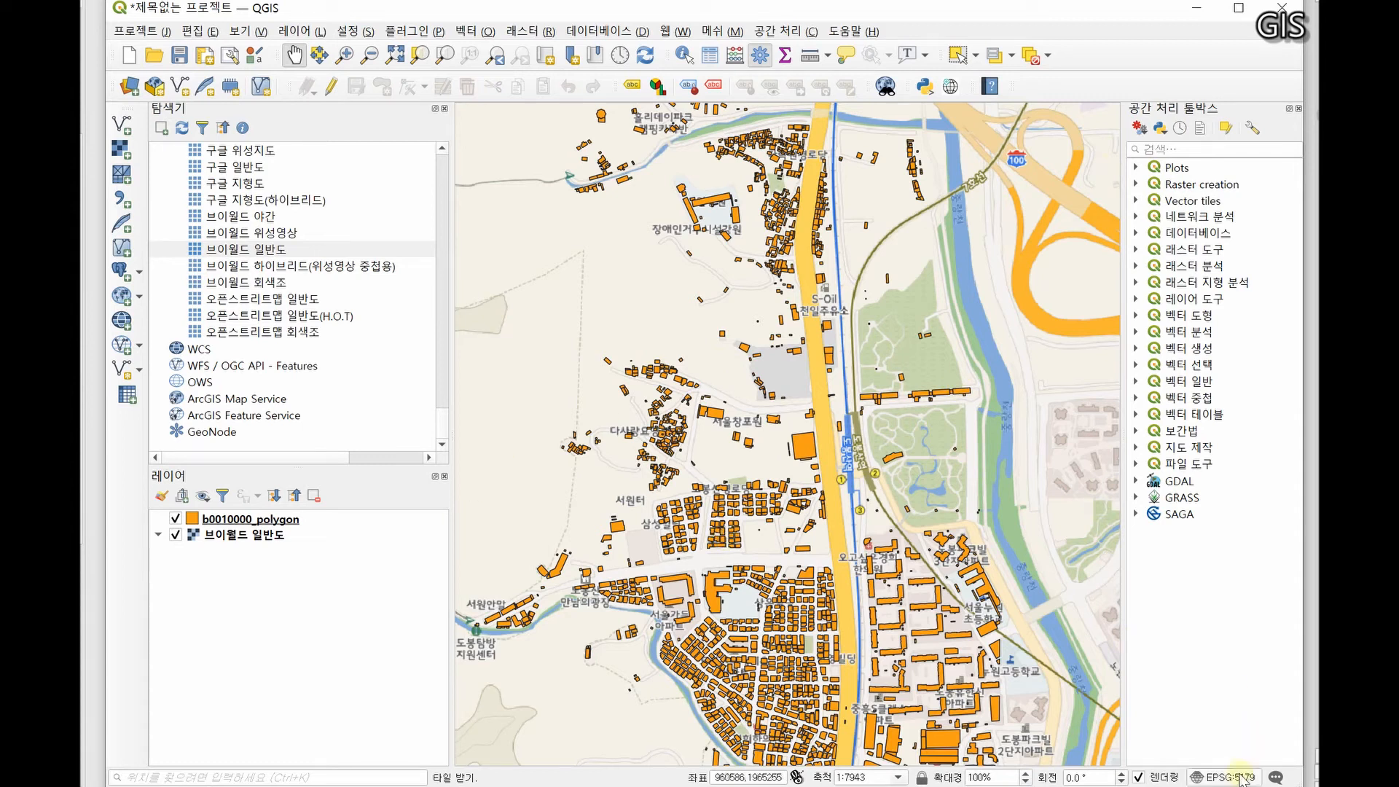
key(alt+Tab)
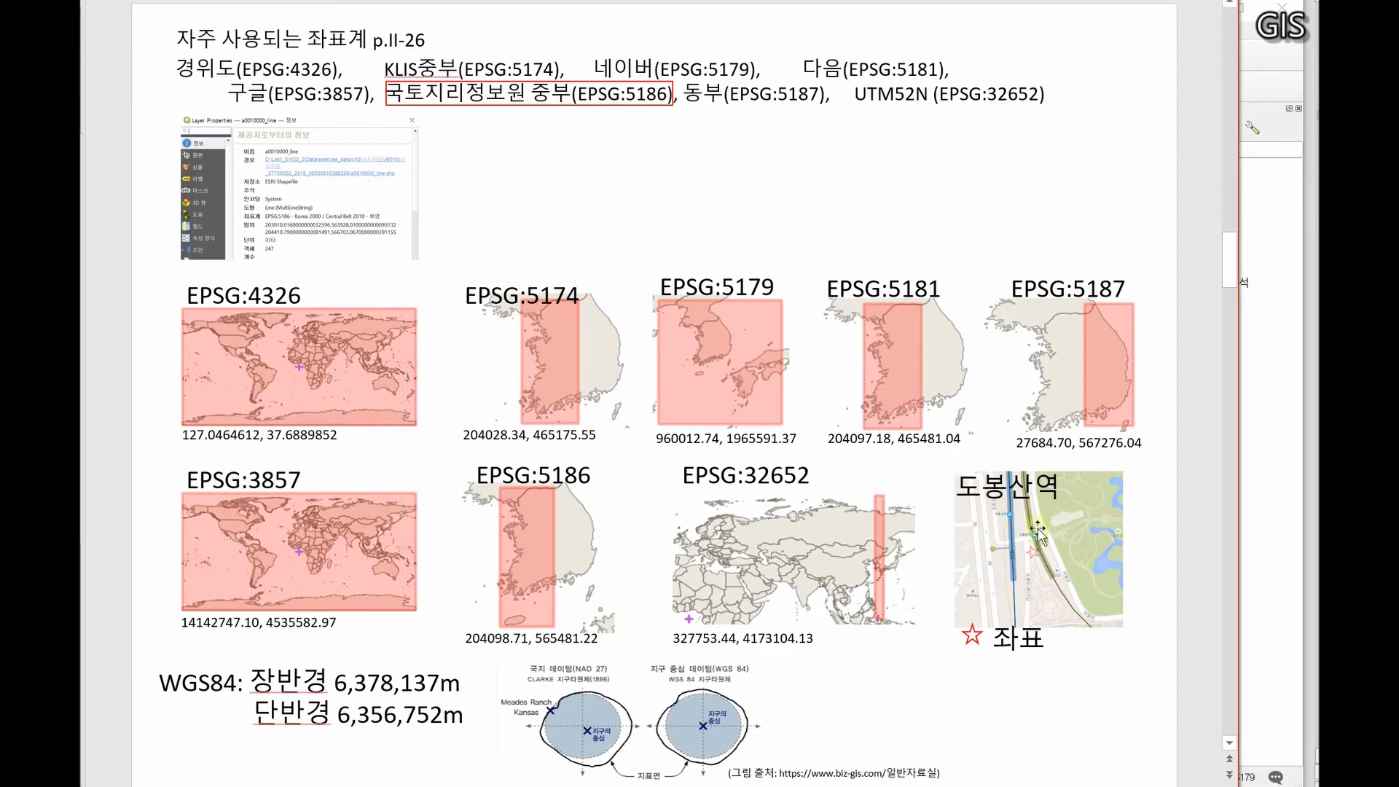
key(alt+Tab)
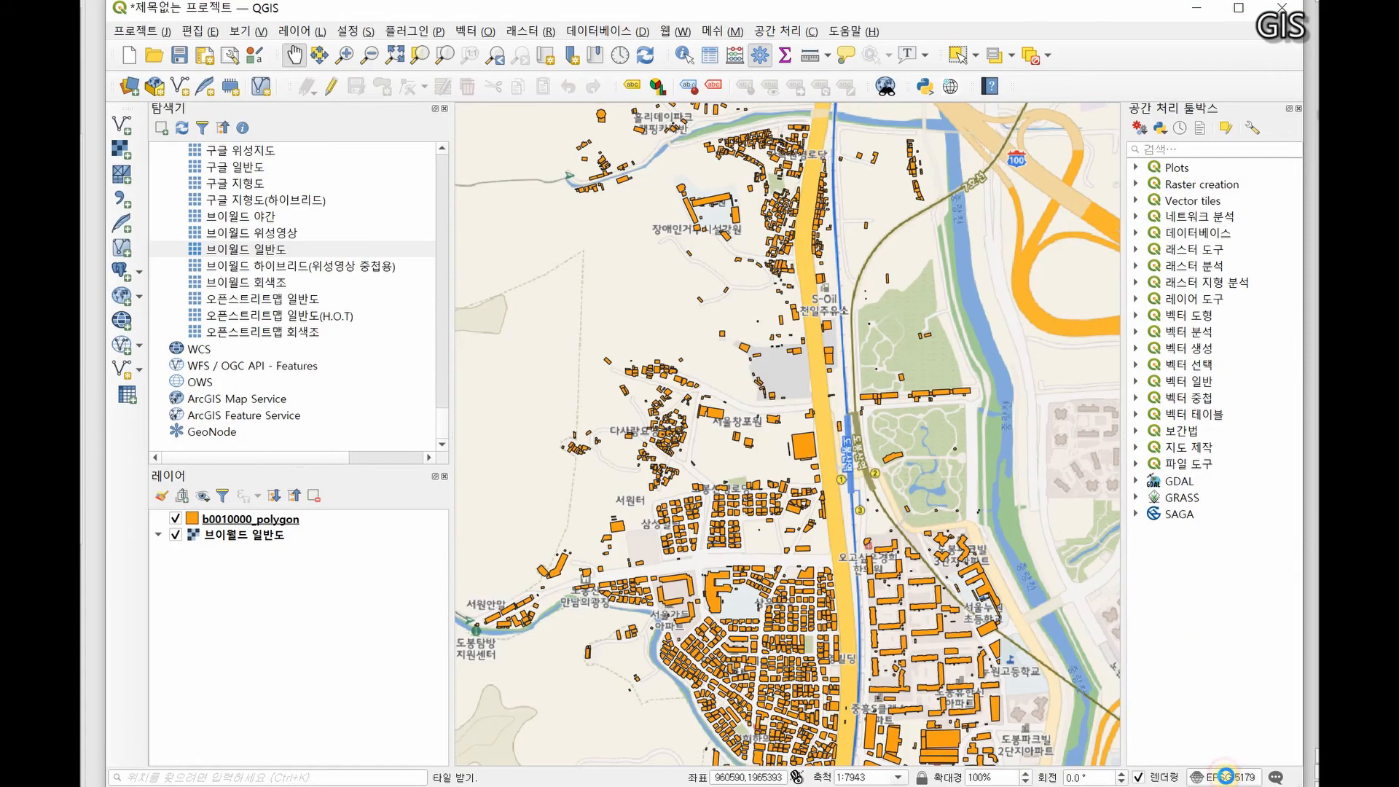
click(1230, 777)
click(416, 95)
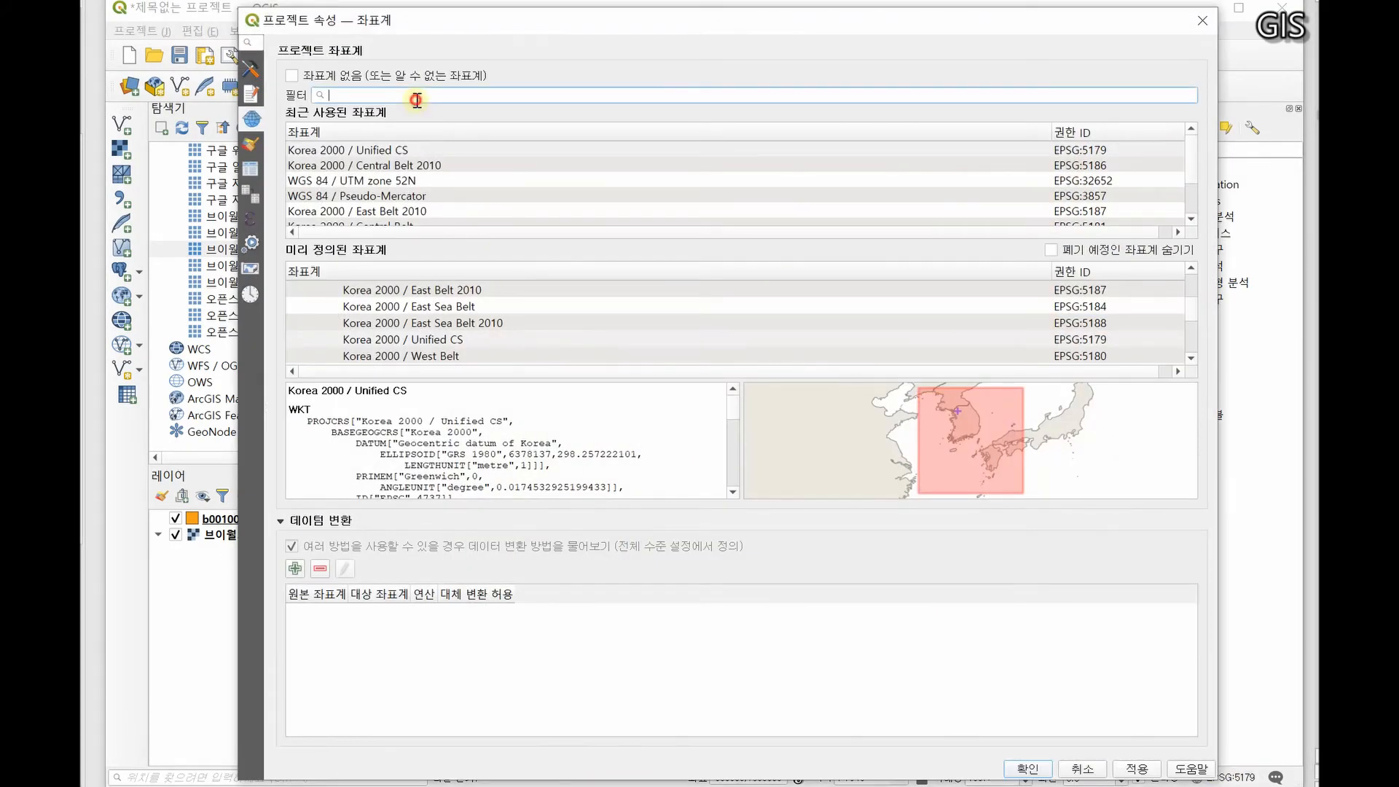
text(5181)
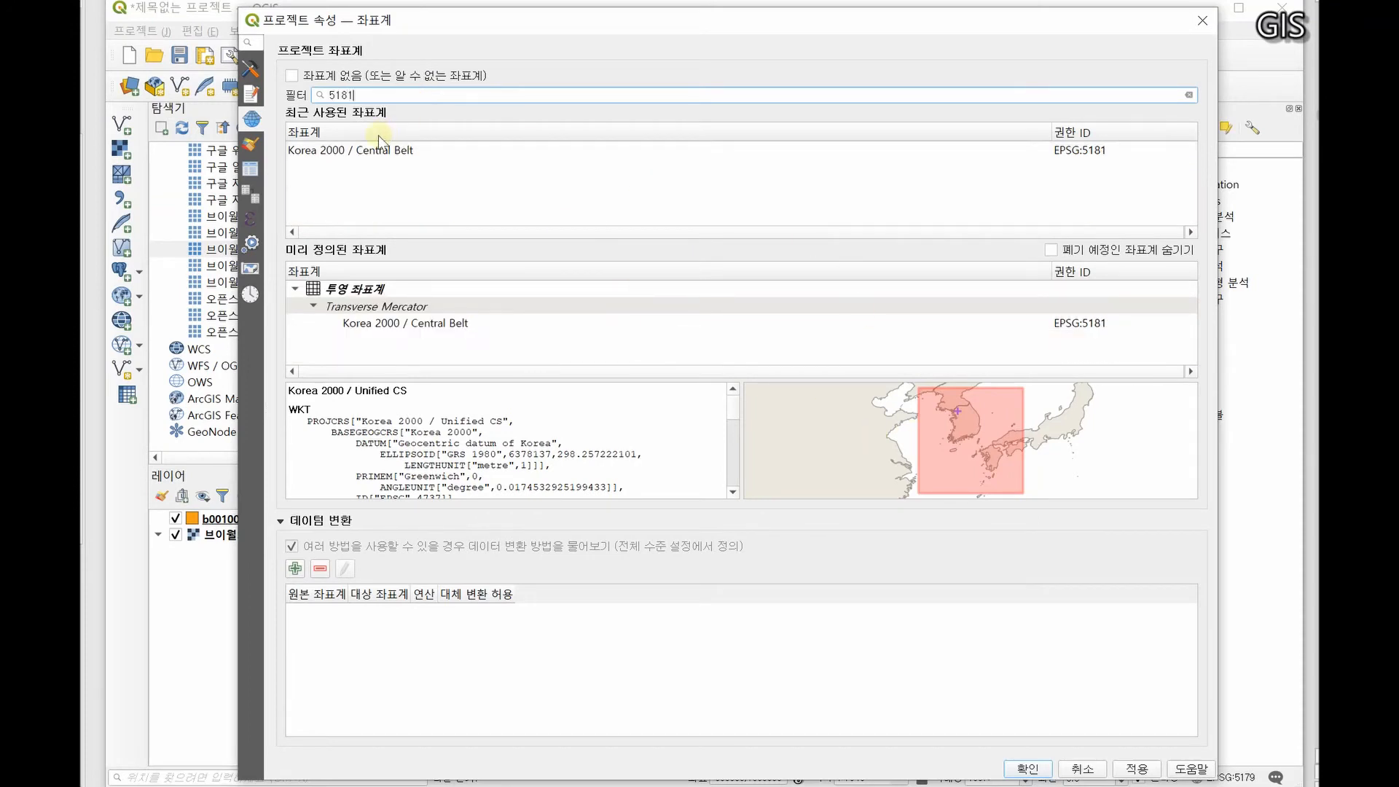
click(380, 145)
click(1137, 769)
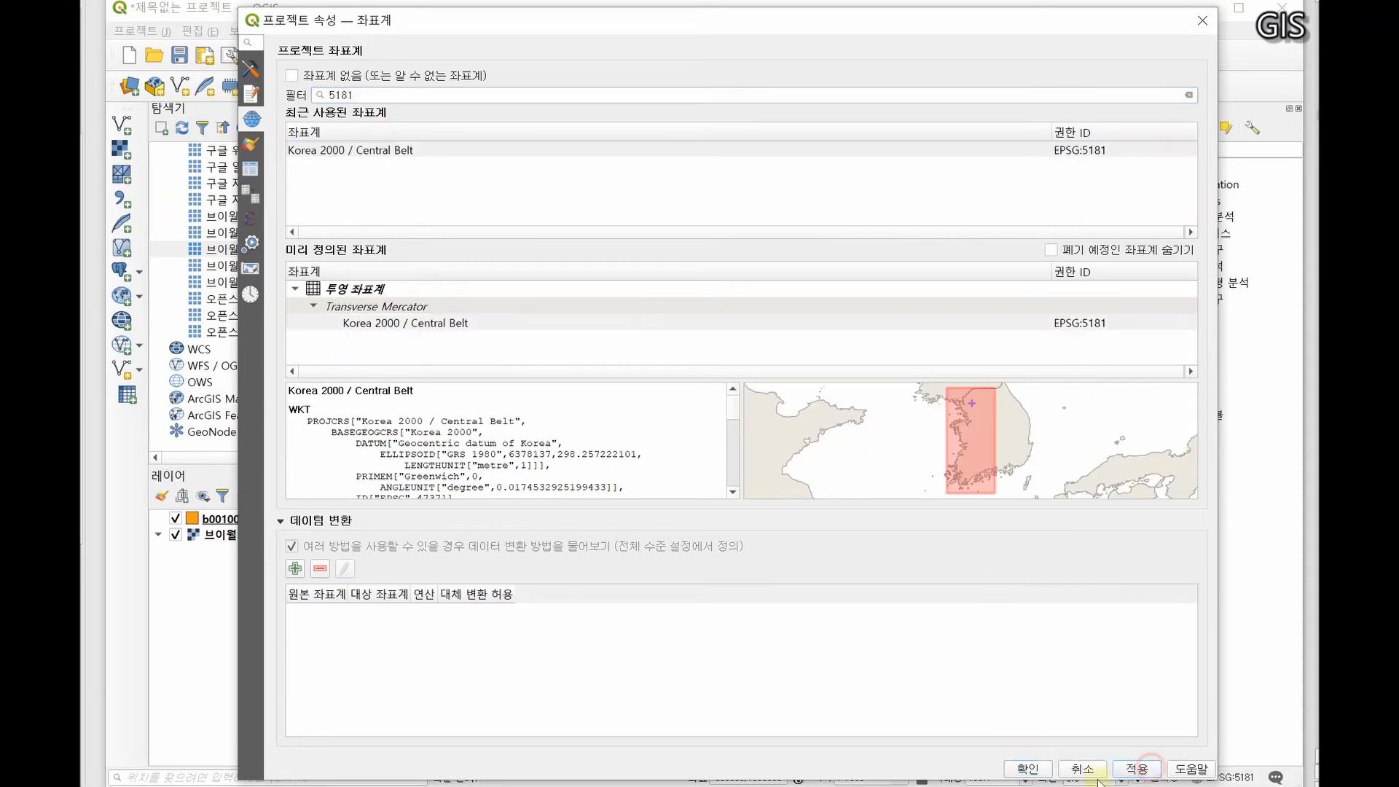
click(1028, 768)
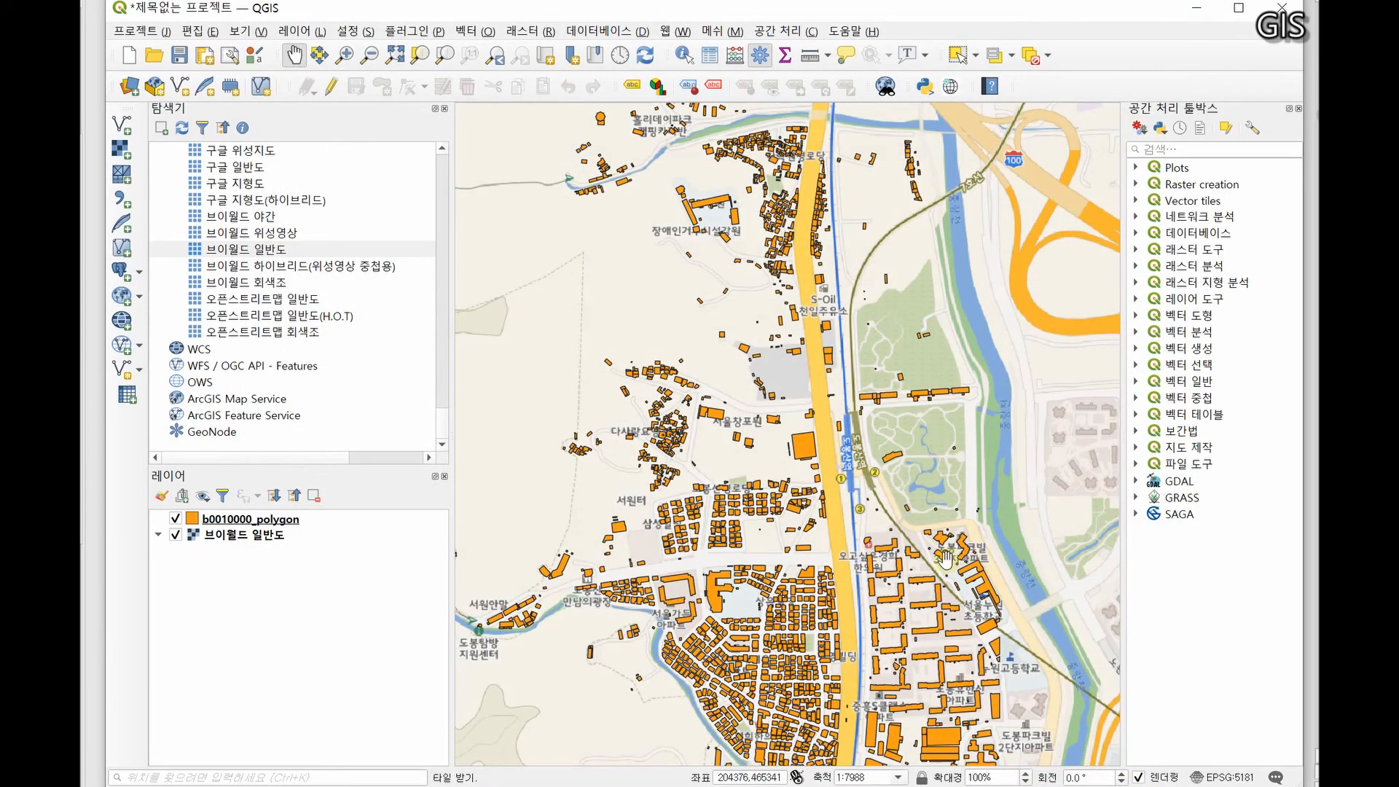
Examine the EPSG:5181 map coordinates of the small building near exit 3 of 도봉산역
scroll(870, 530, up, 3)
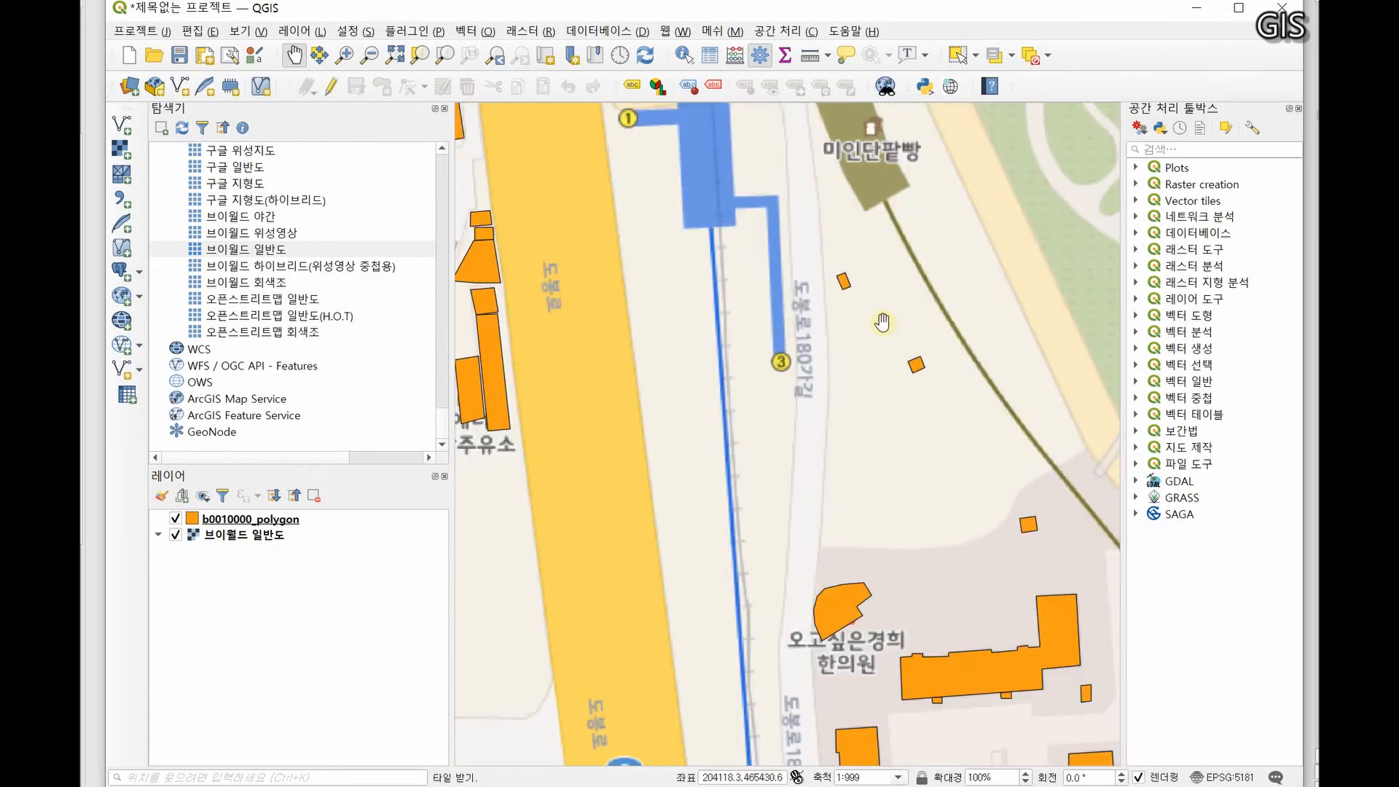
scroll(871, 337, down, 1)
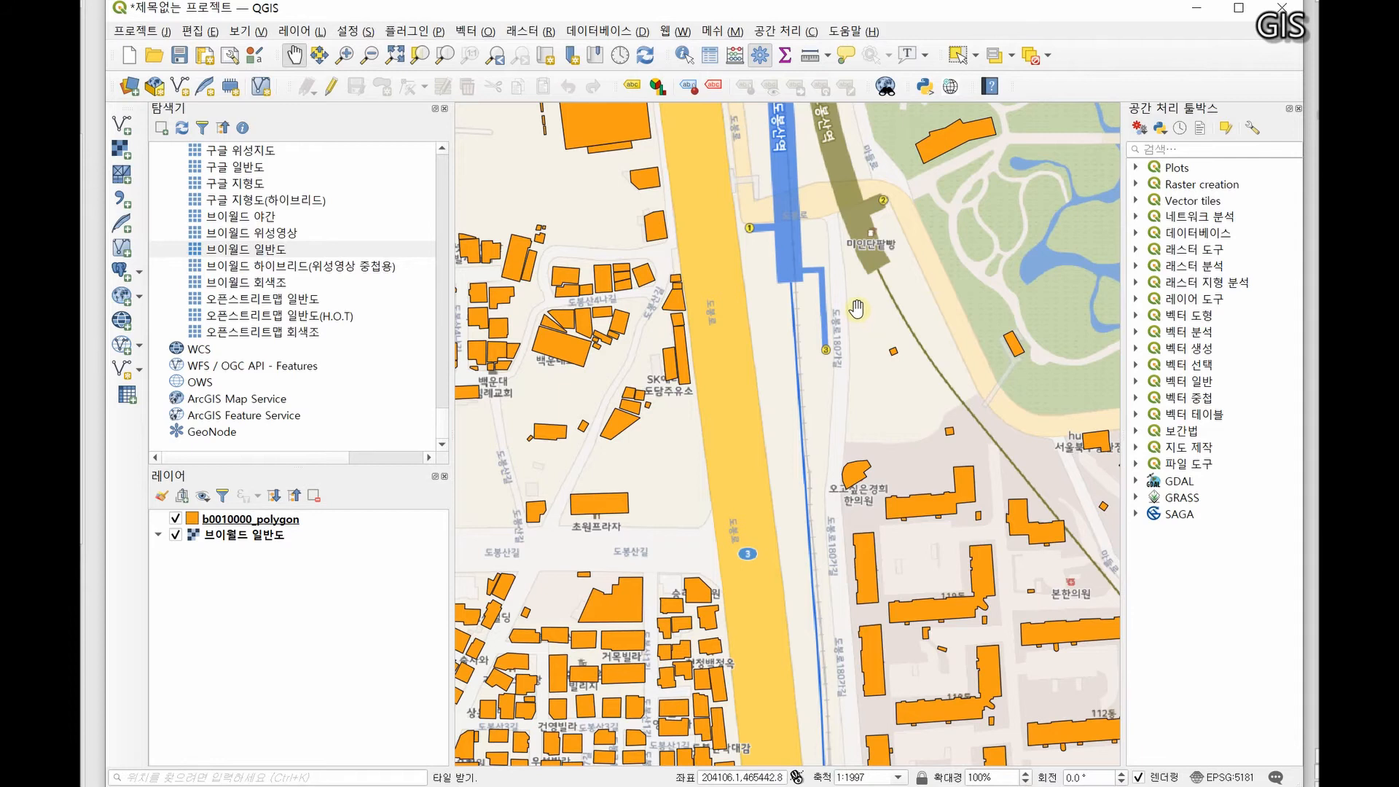
scroll(837, 386, up, 2)
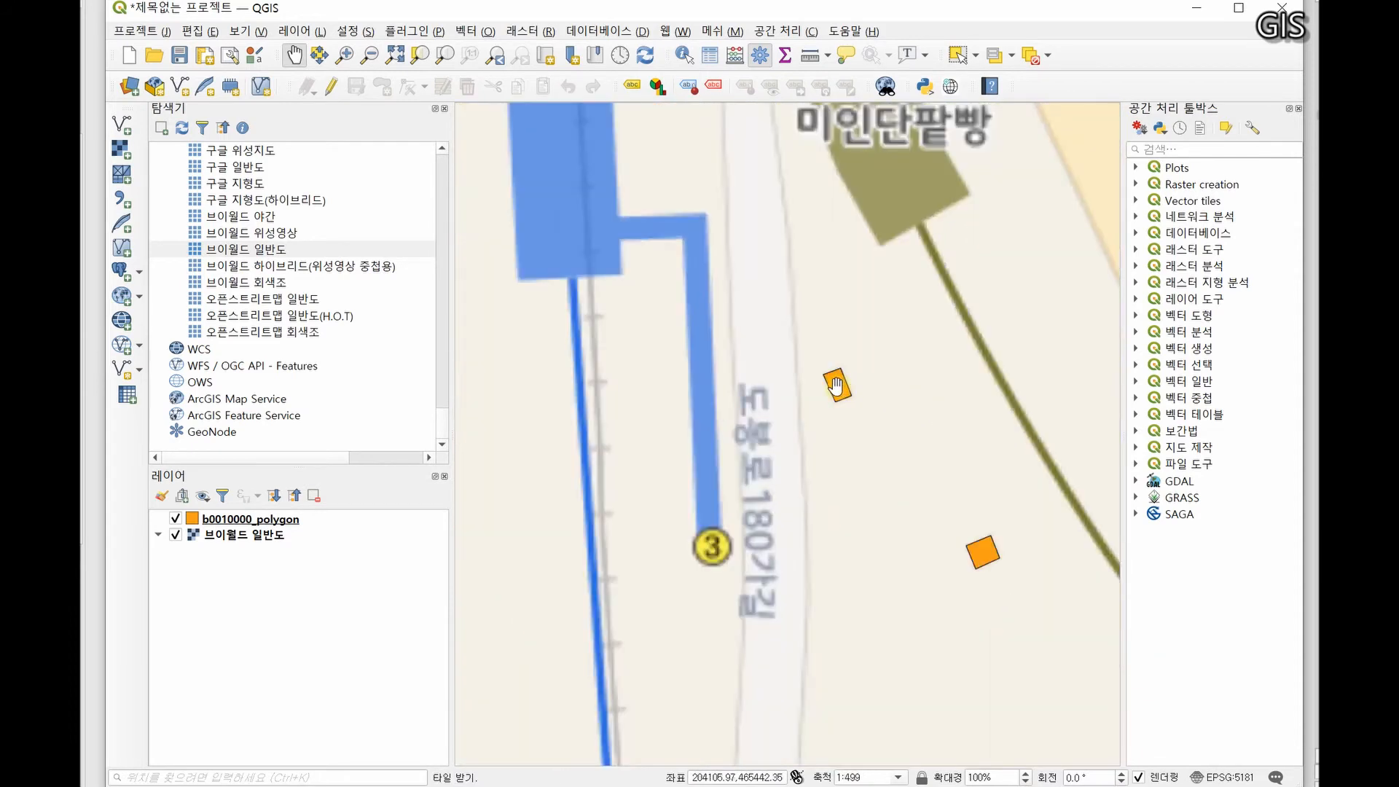
right_click(836, 386)
mouse_move(896, 397)
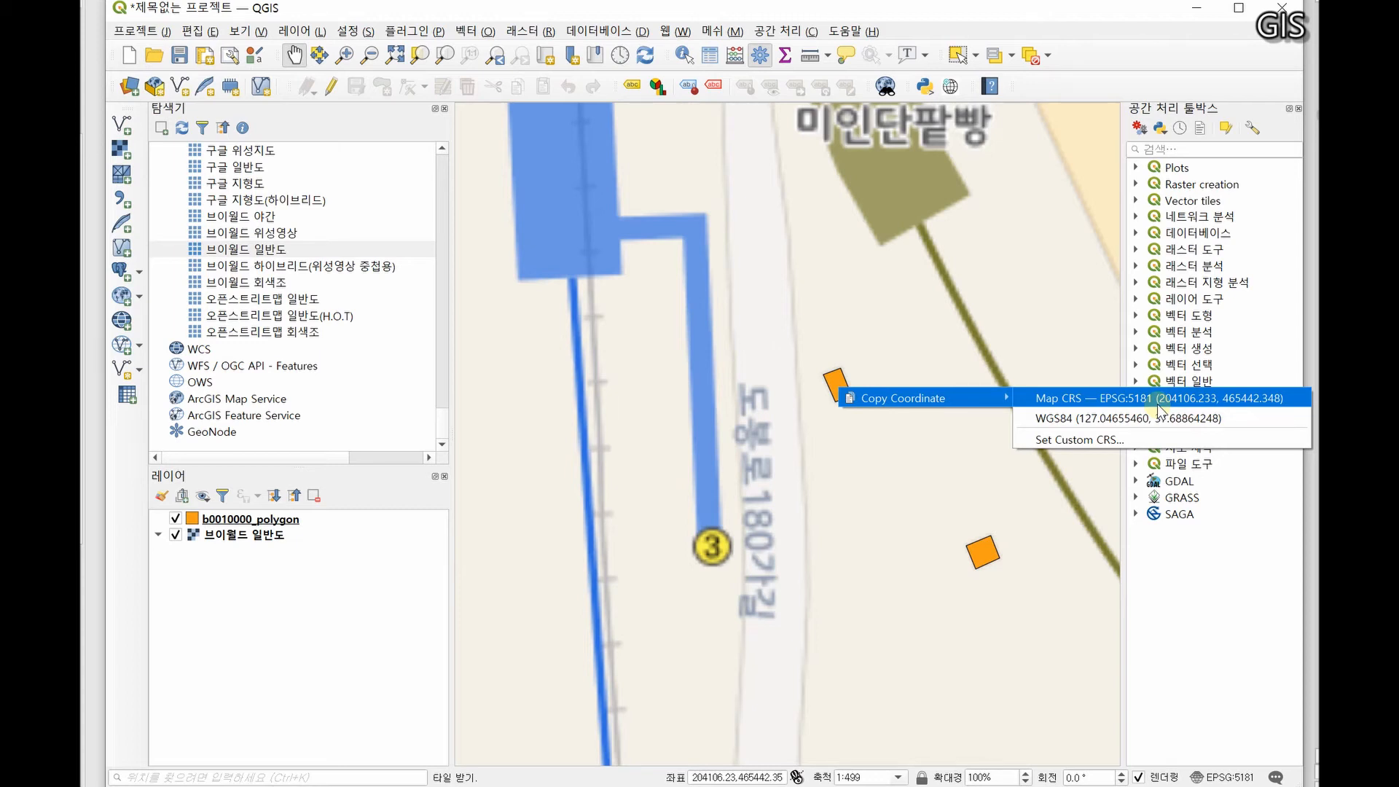
drag(905, 538, 818, 508)
scroll(800, 495, down, 3)
scroll(1000, 630, up, 1)
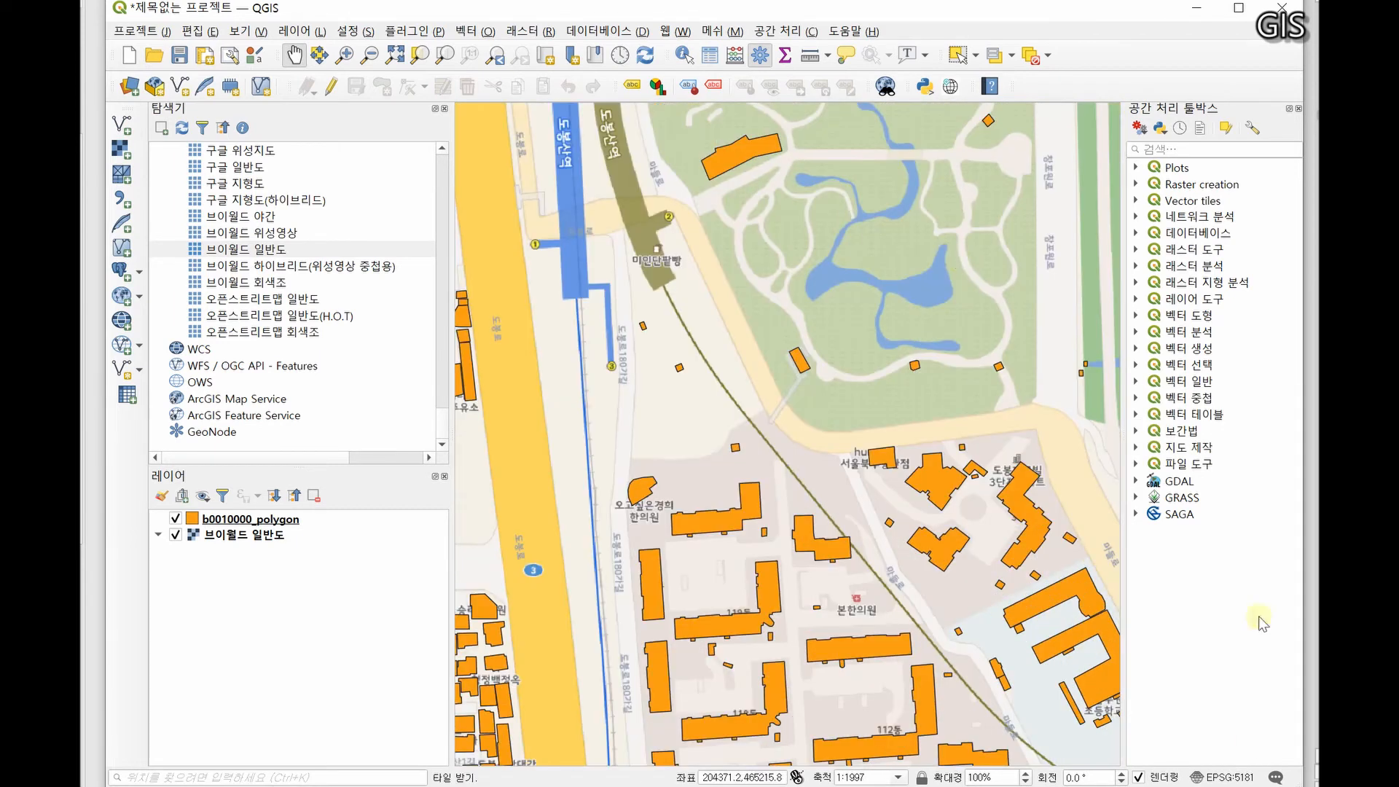
drag(948, 321, 928, 530)
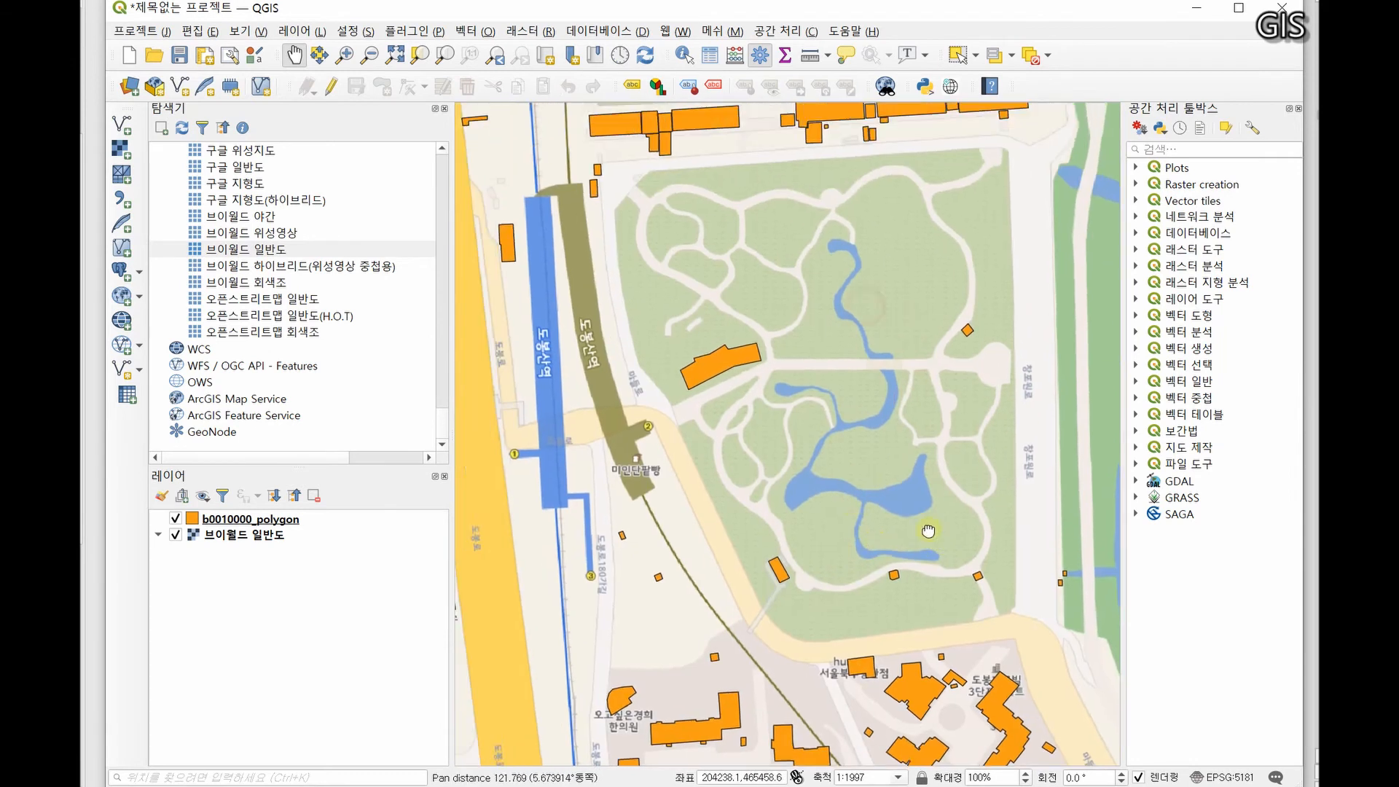
scroll(927, 530, down, 2)
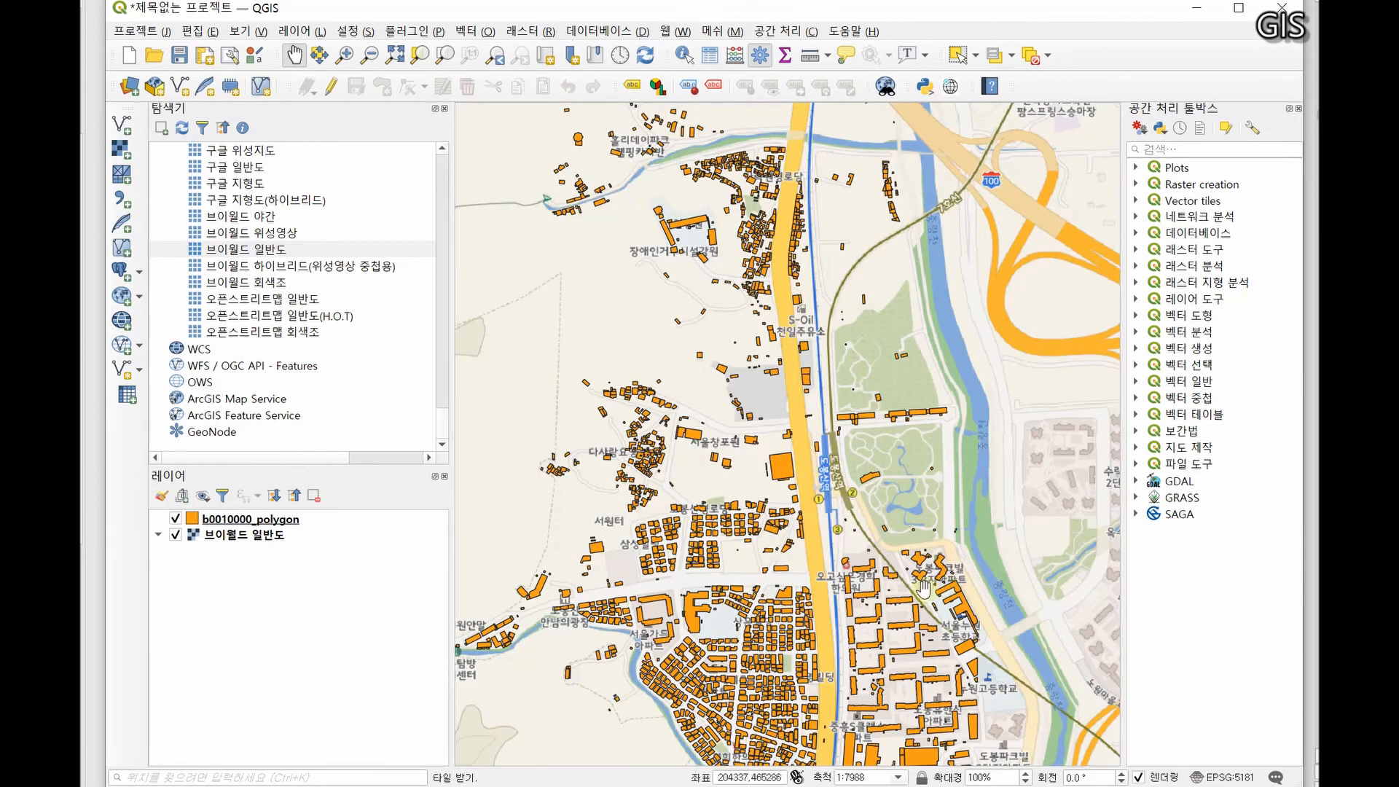
drag(924, 587, 940, 457)
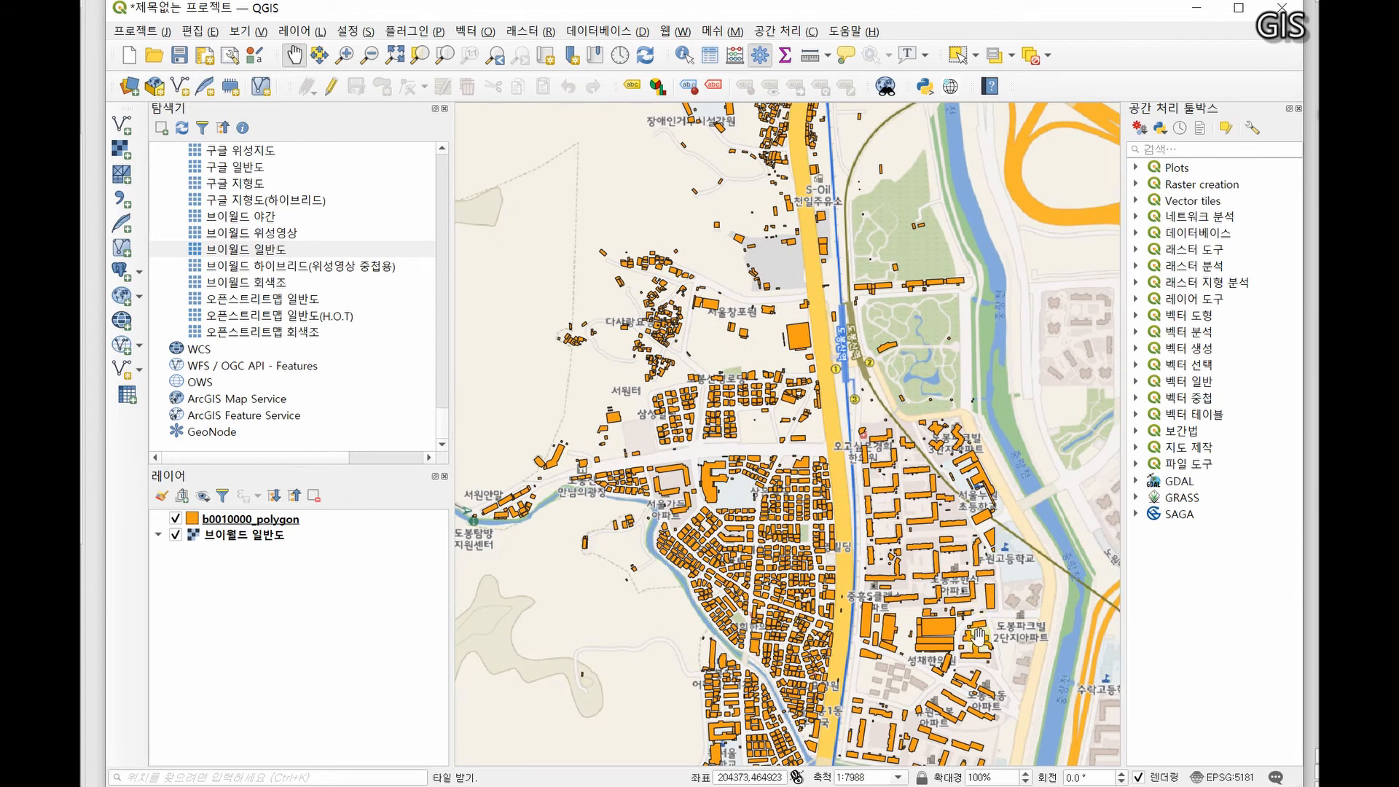
Switch to the textbook, review its pages on project and layer coordinate system settings, and return to QGIS
key(alt+Tab)
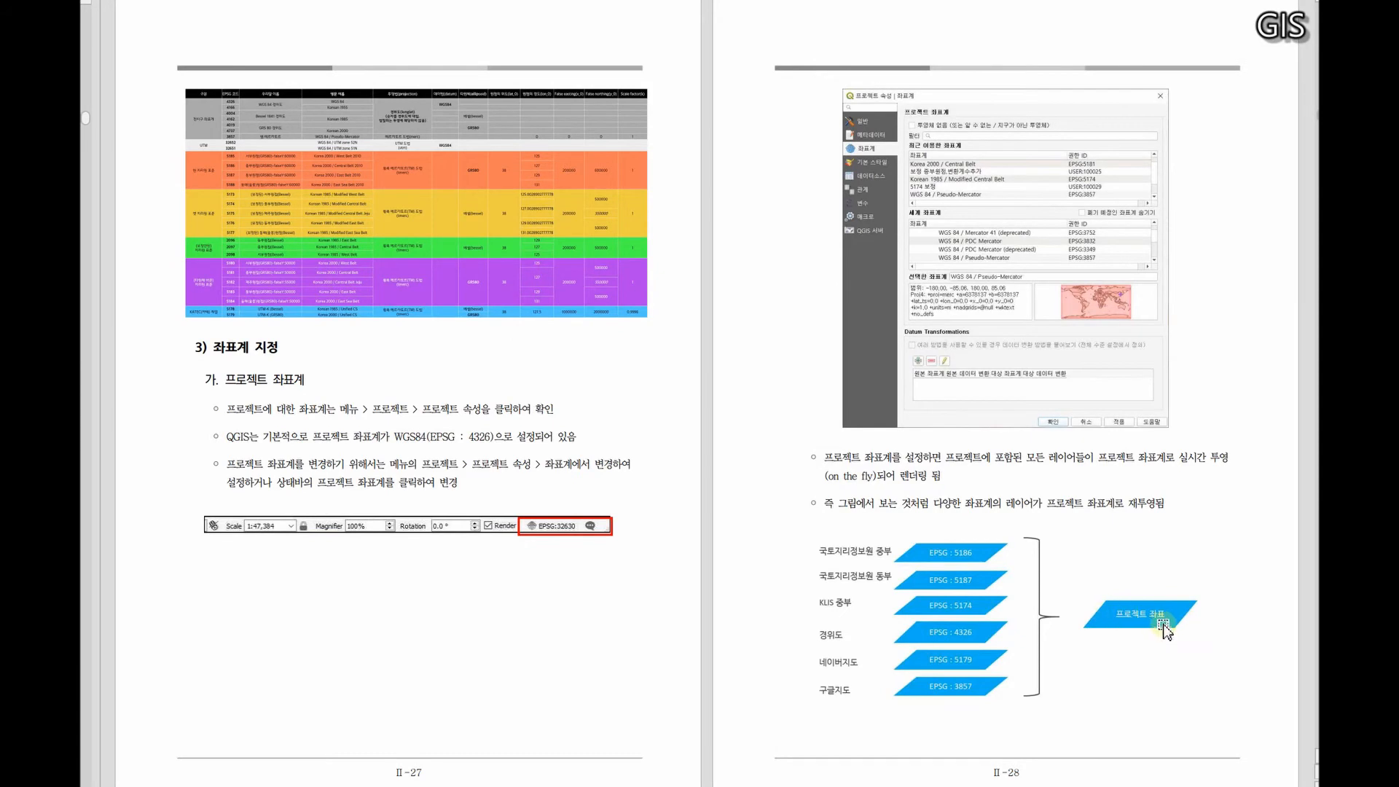
scroll(1164, 628, down, 2)
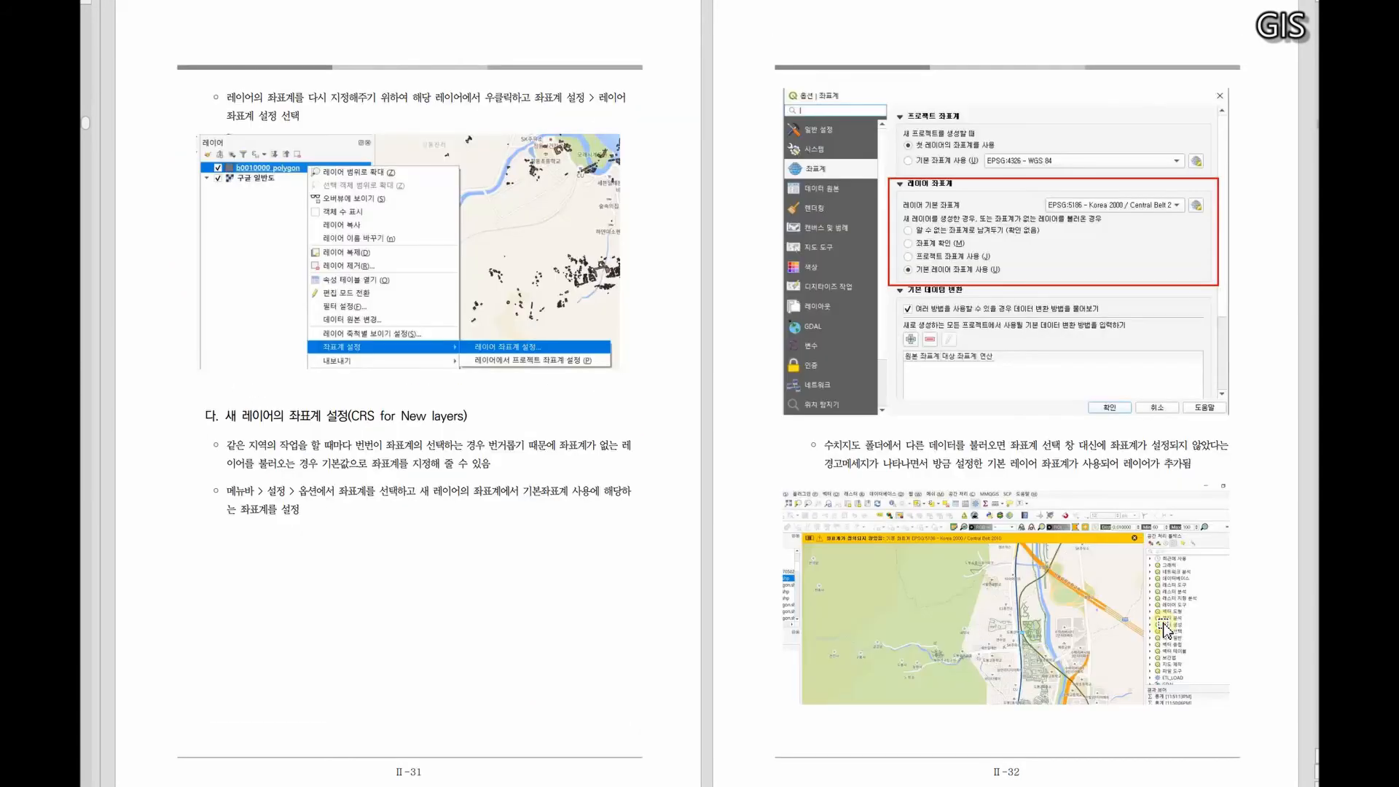
scroll(1164, 628, up, 2)
key(alt+Tab)
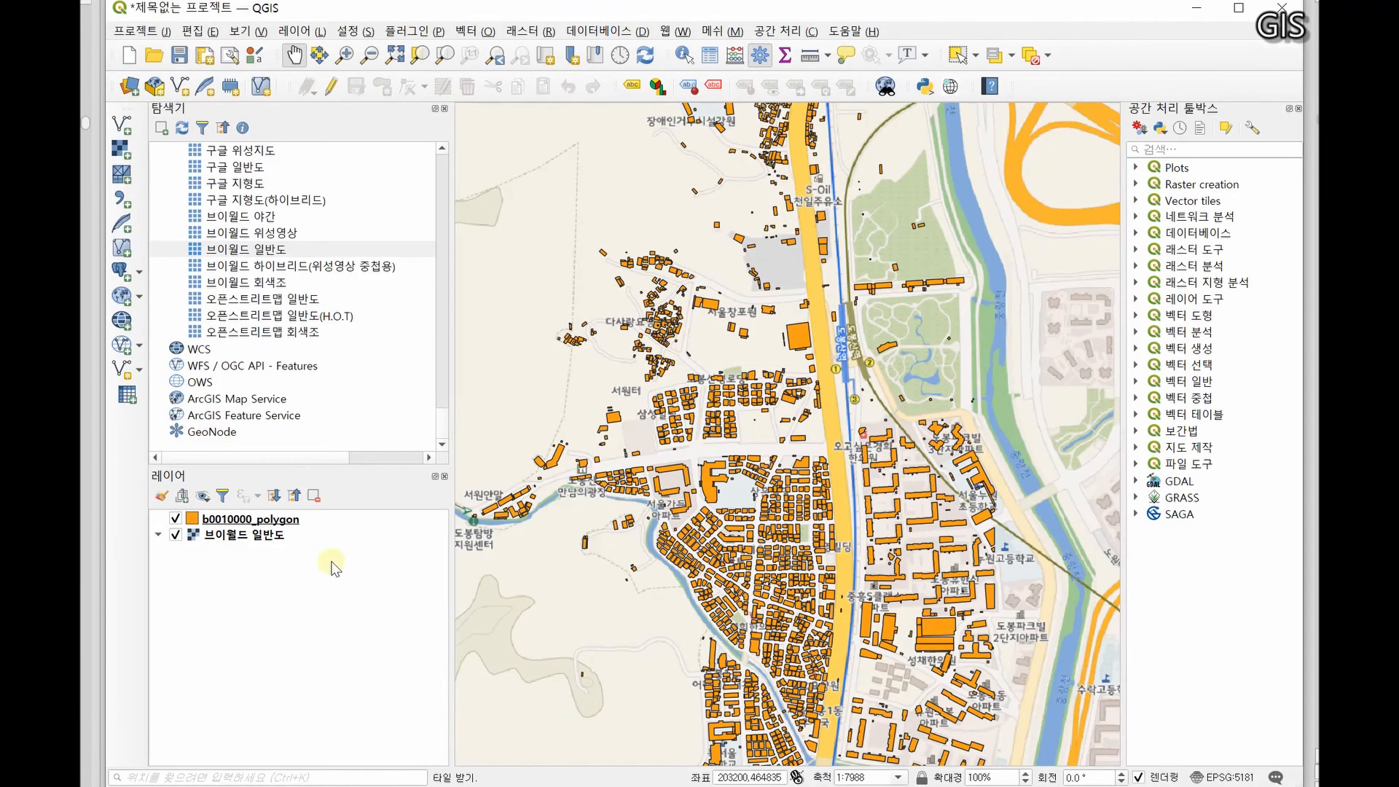
Check the source coordinate system in the b0010000_polygon layer's properties without changing it
click(294, 518)
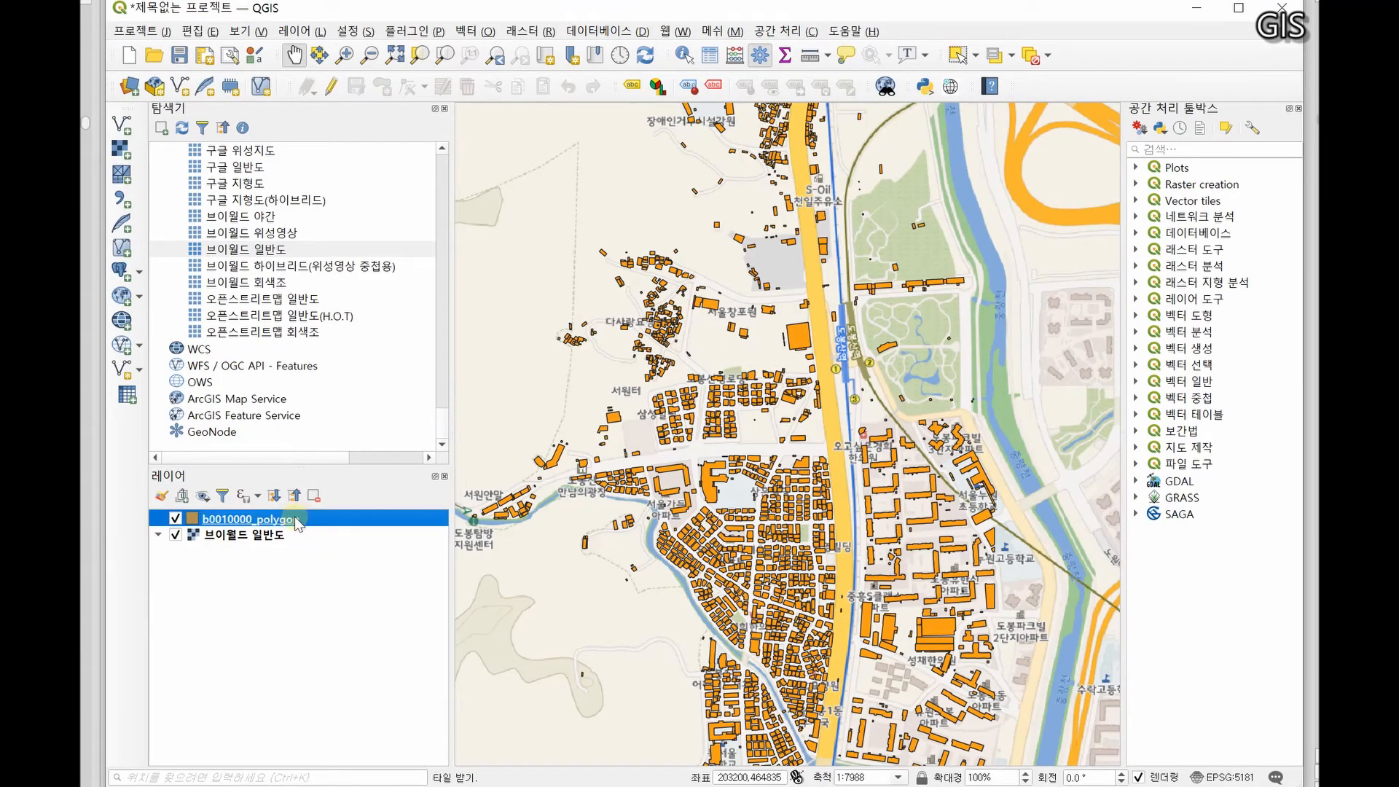
right_click(296, 519)
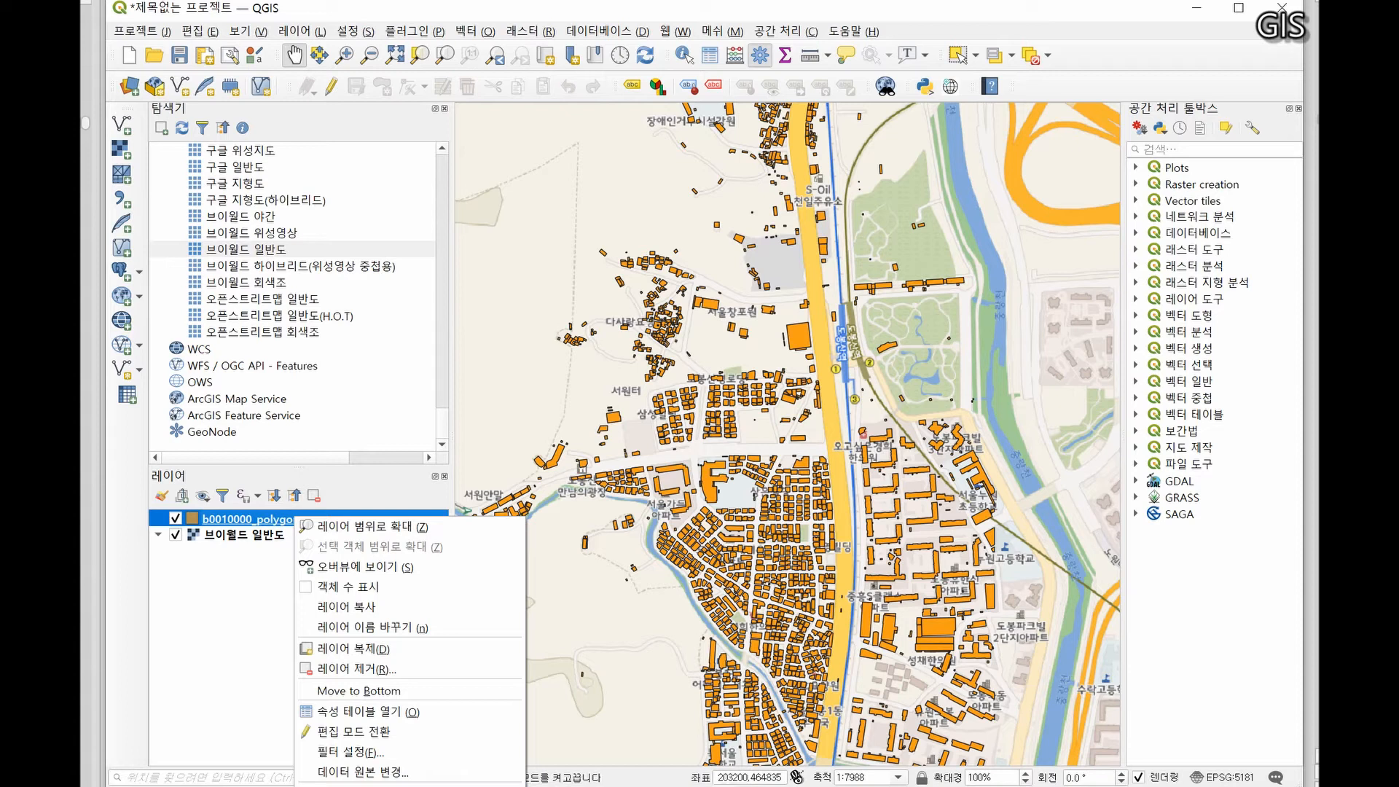
click(343, 785)
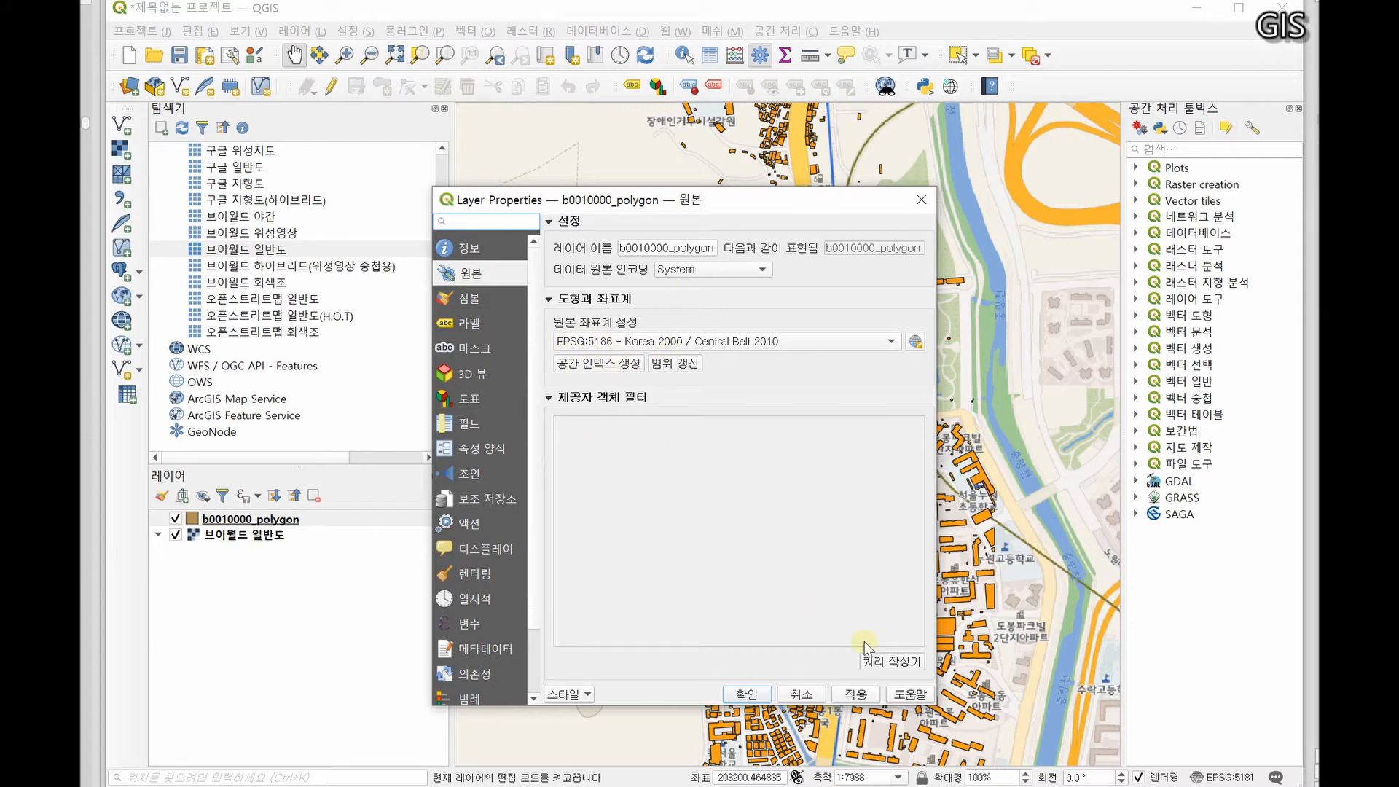
click(804, 694)
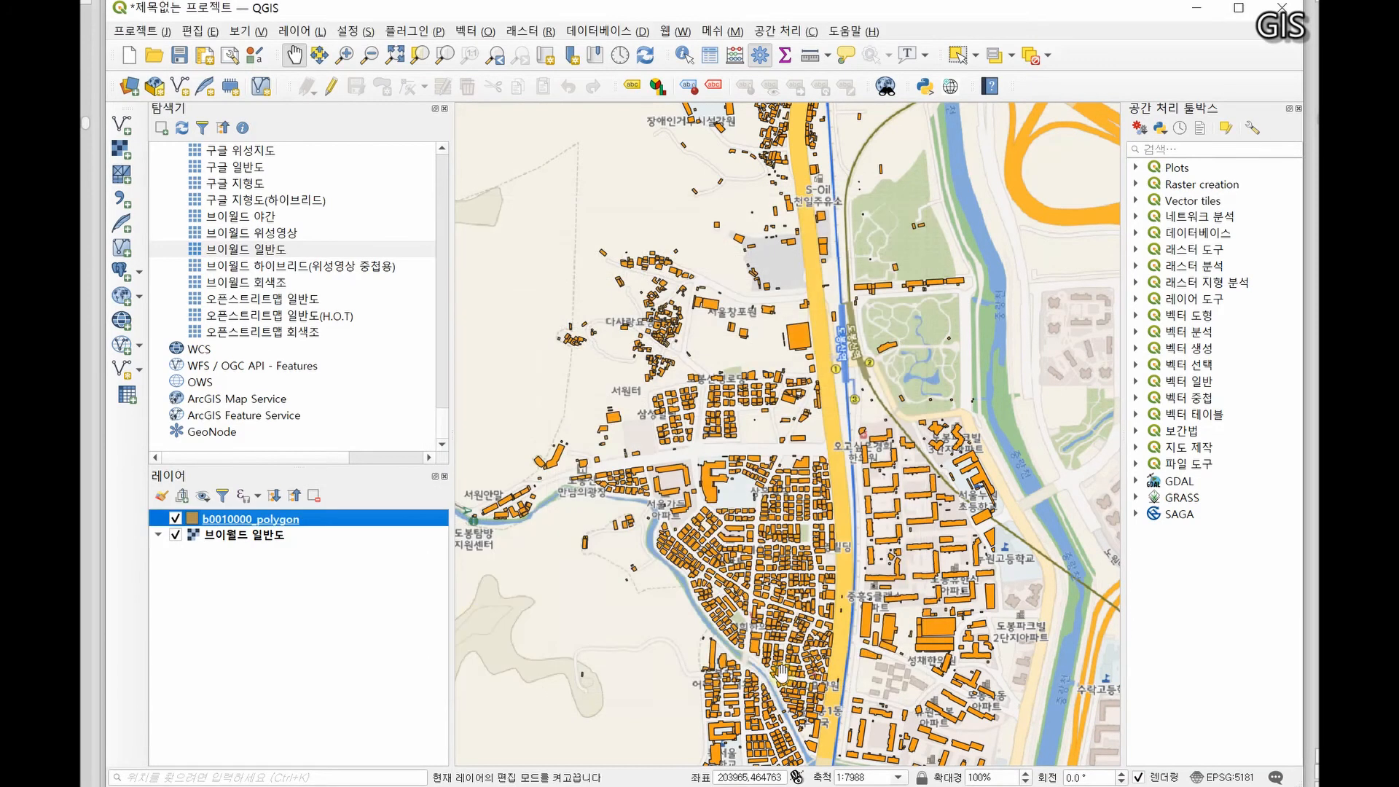
Assign the project coordinate system, EPSG:5181 - Korea 2000 / Central Belt, as the b0010000_polygon layer's source coordinate system
right_click(321, 520)
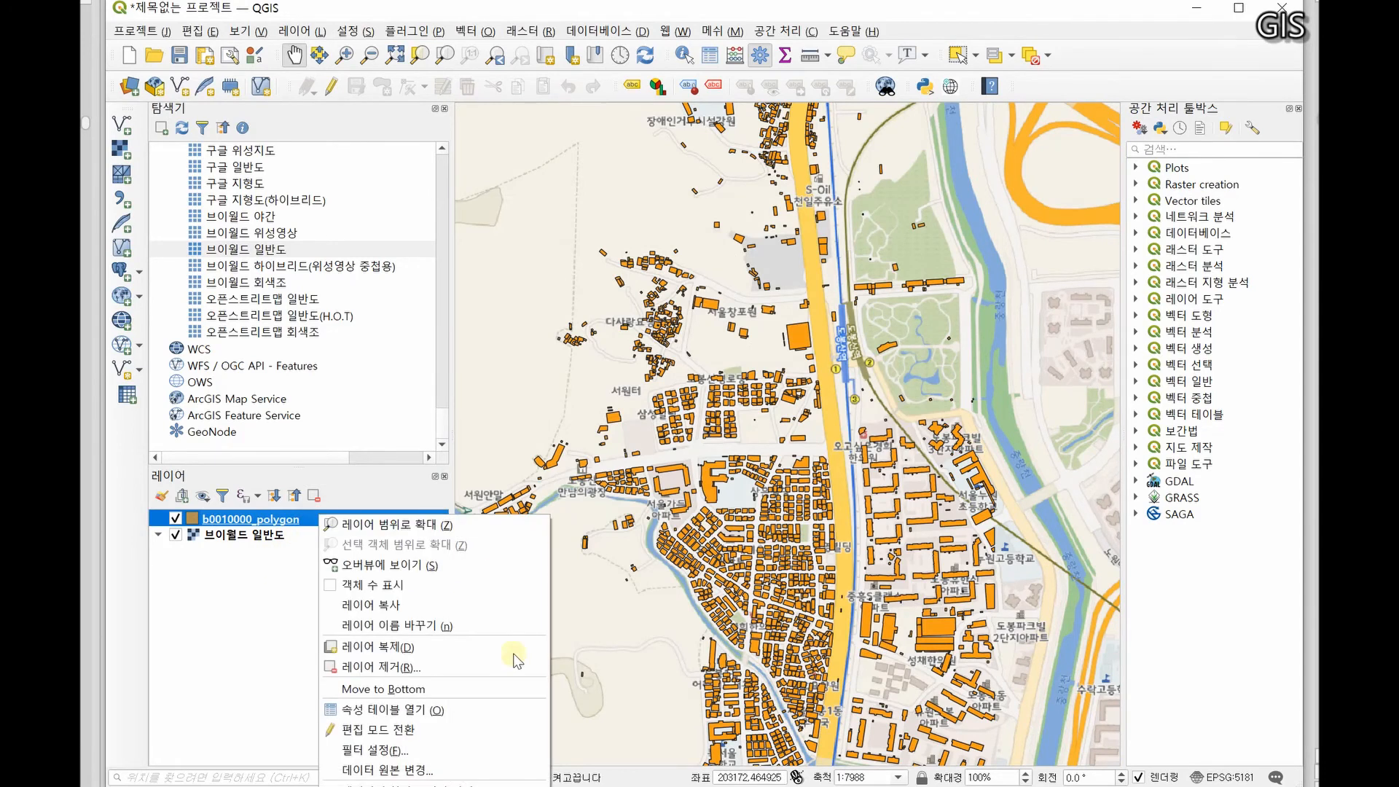
click(467, 710)
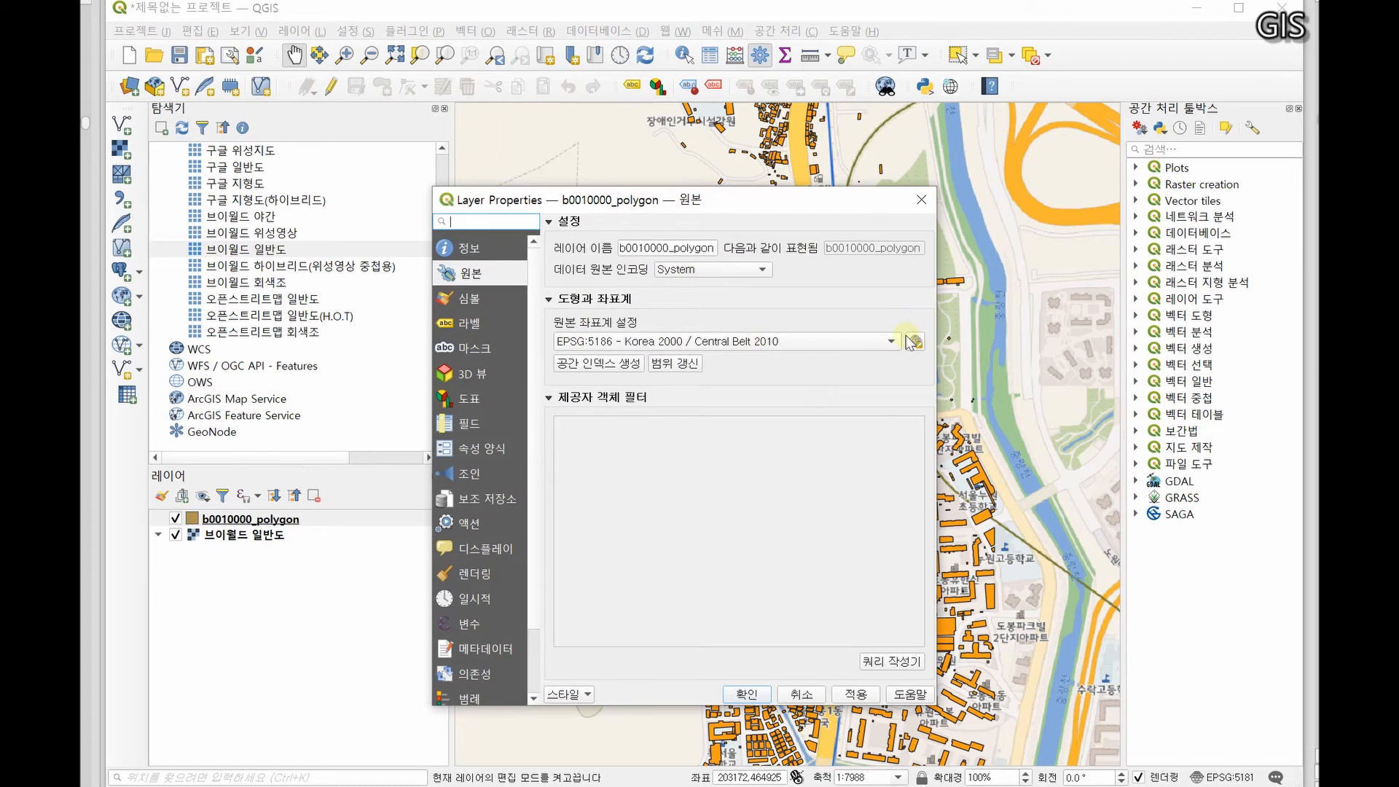
click(892, 342)
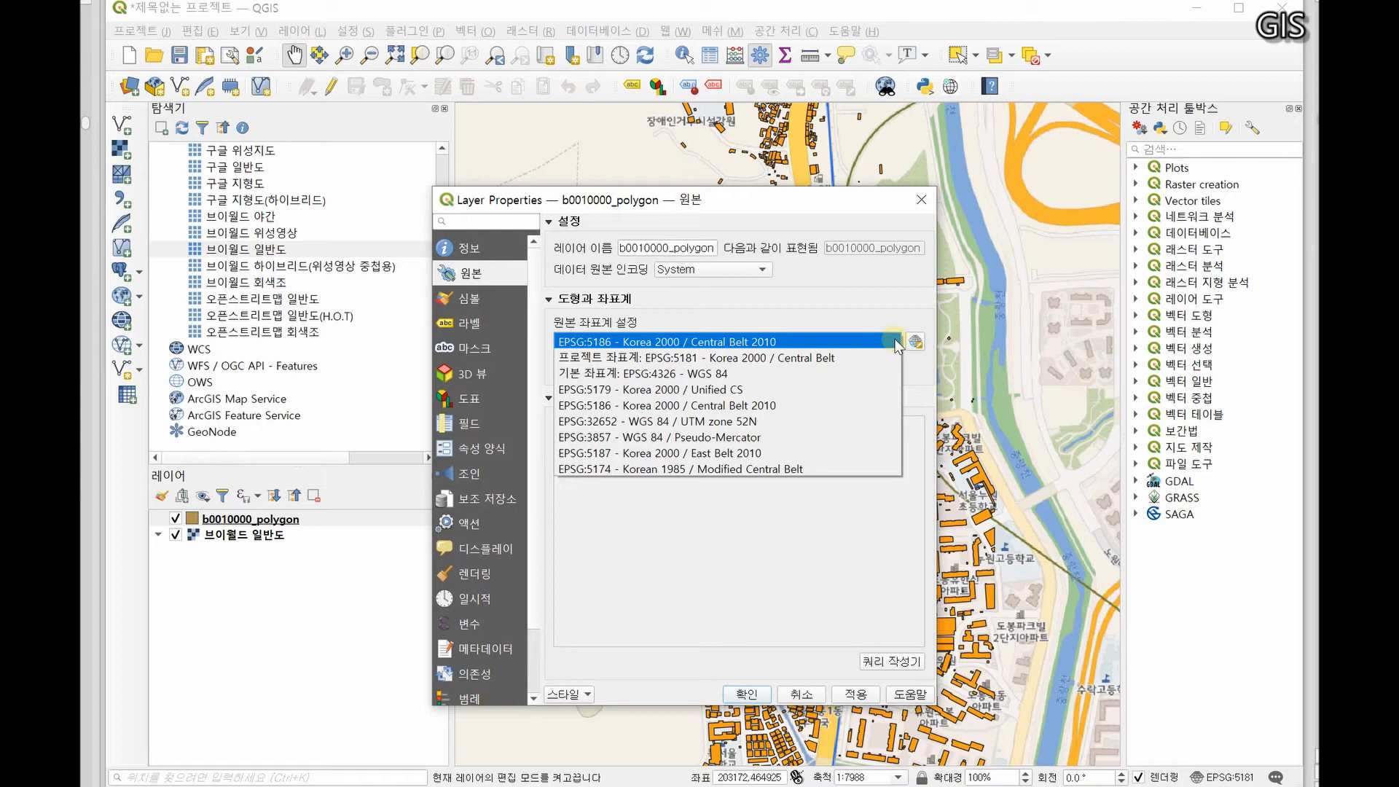
click(839, 360)
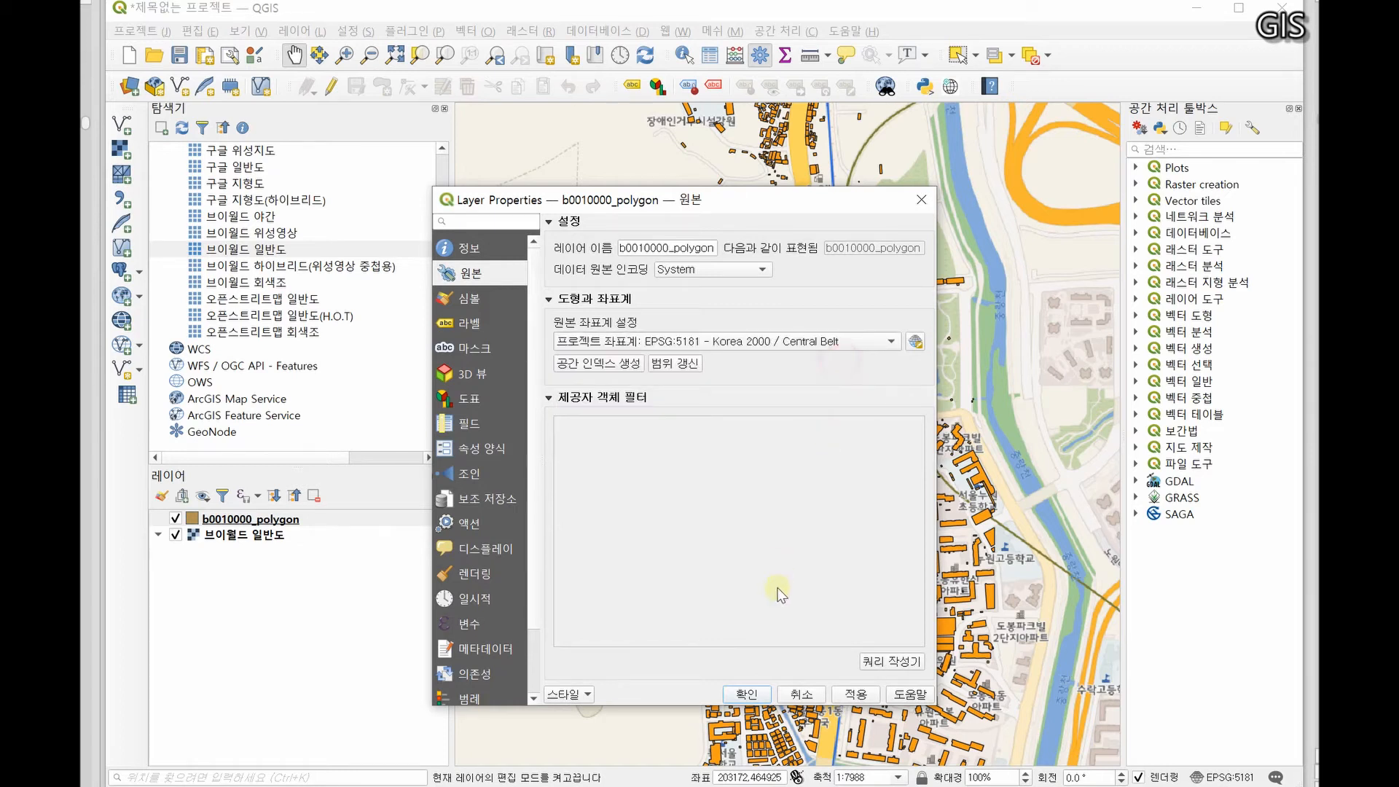
click(862, 692)
click(747, 694)
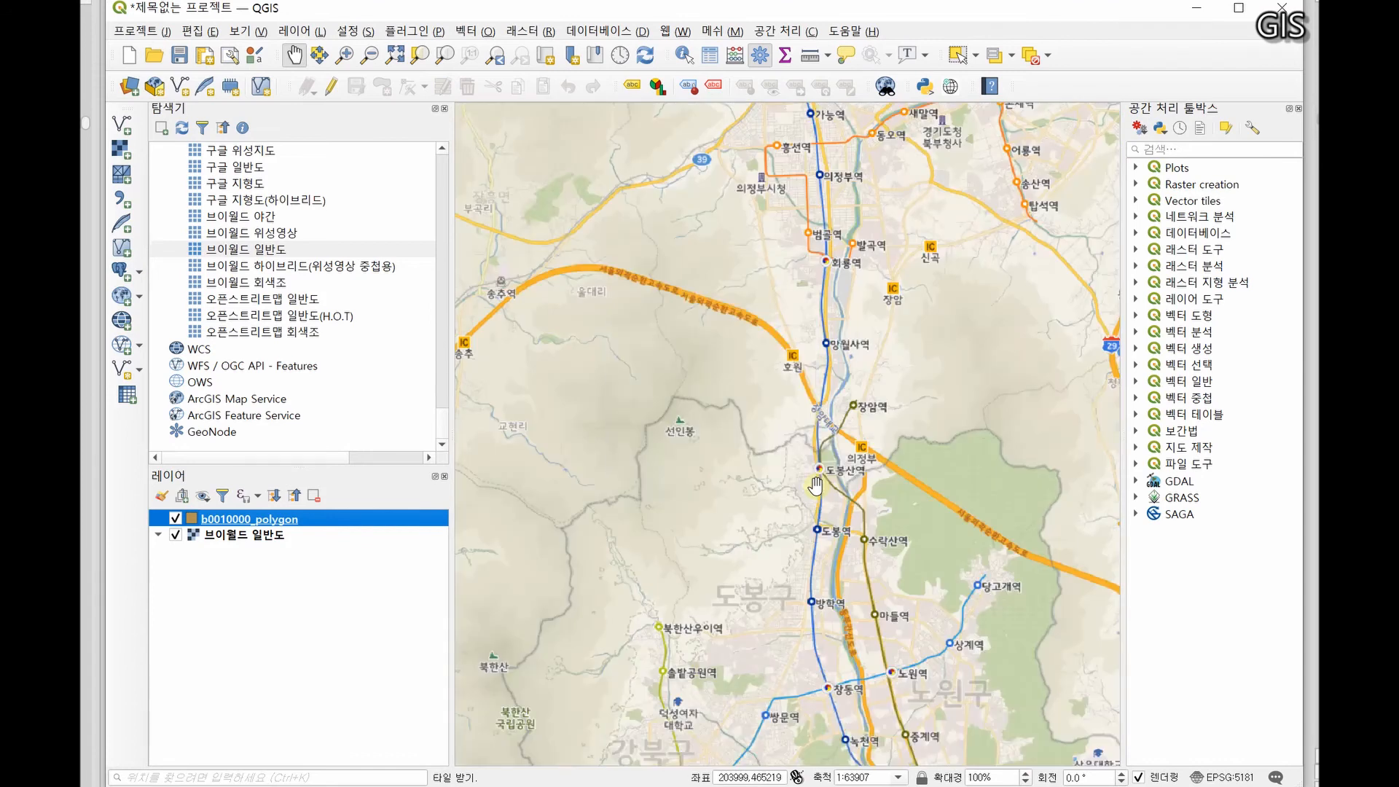
Zoom to the b0010000_polygon layer's extent, examine its position relative to Seoul on the basemap, and consult the coordinate system reference slide
scroll(817, 484, down, 2)
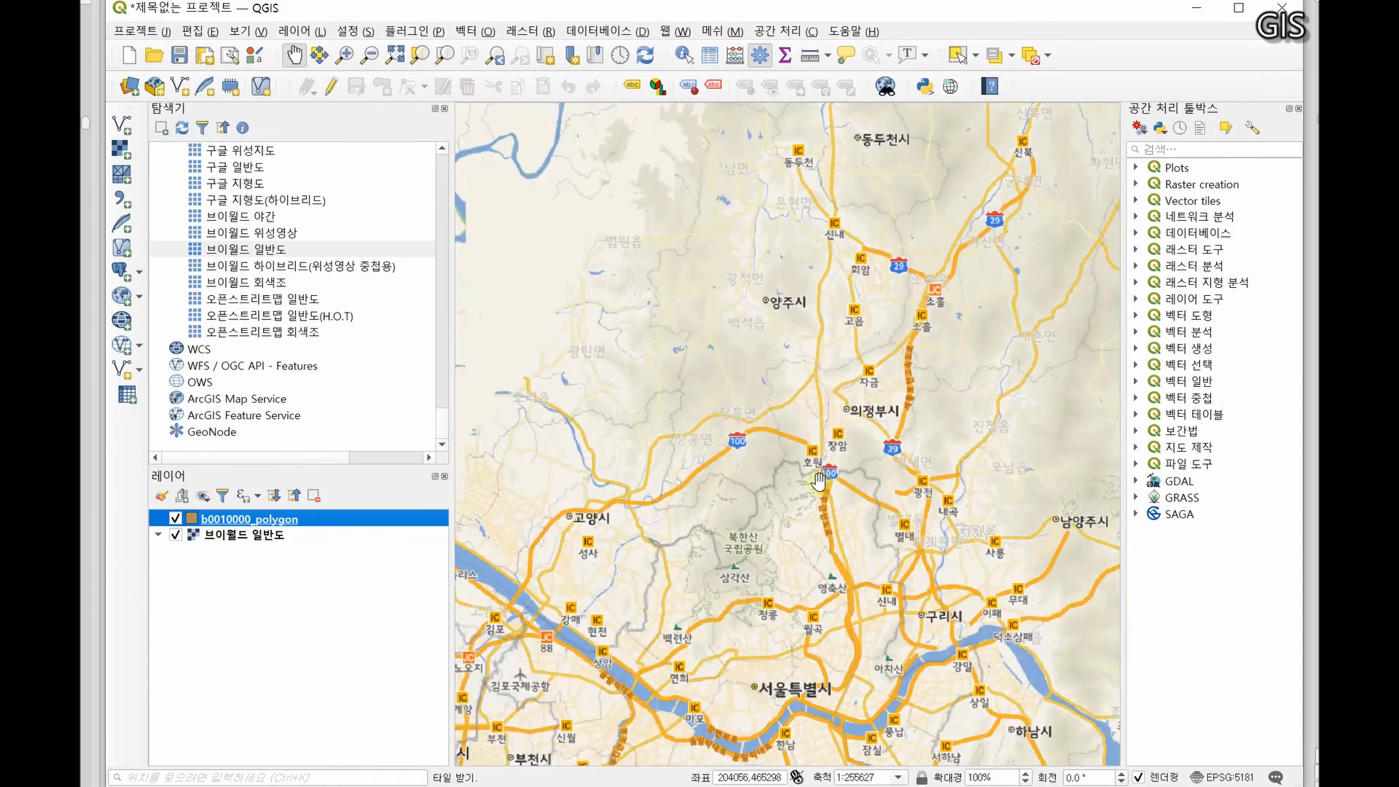
right_click(238, 518)
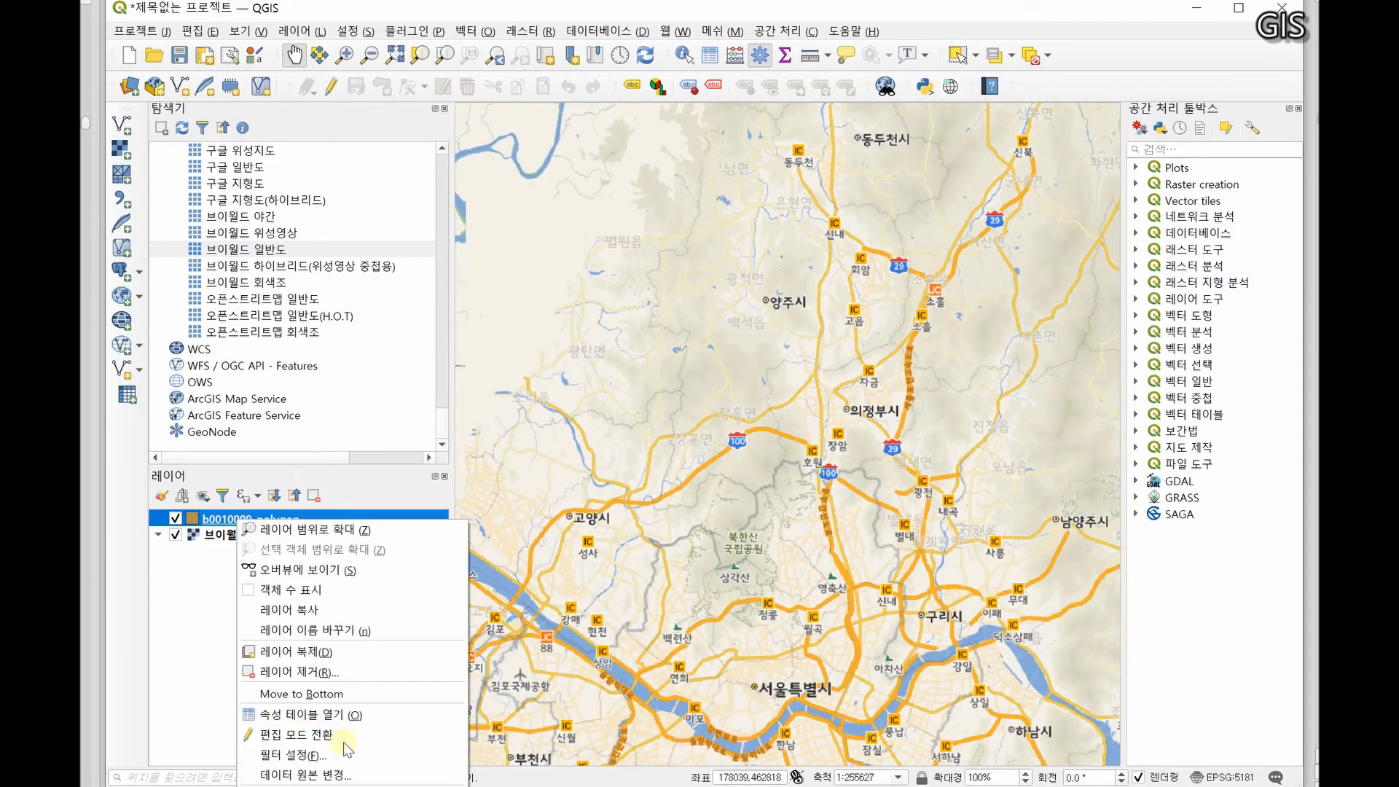
click(328, 530)
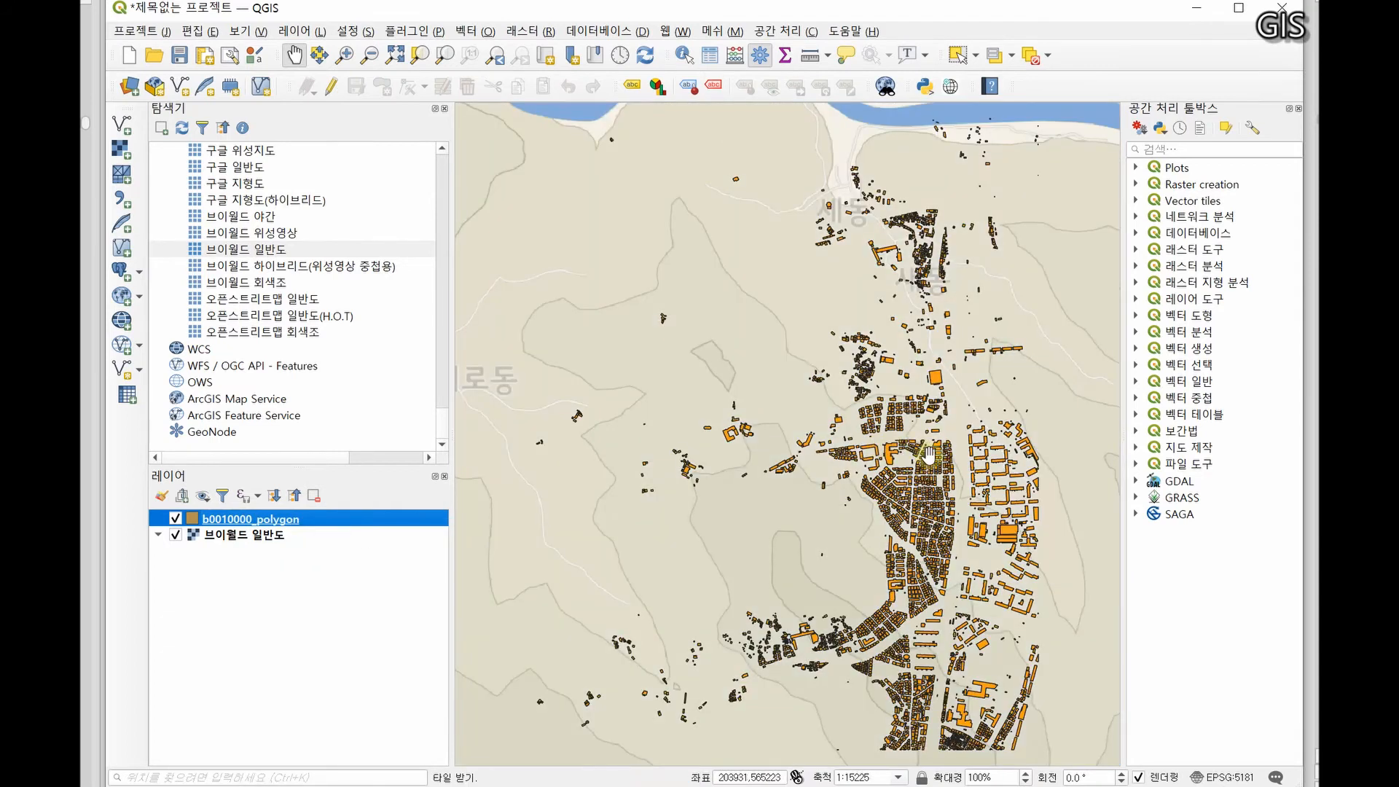
scroll(879, 445, down, 3)
scroll(914, 501, down, 3)
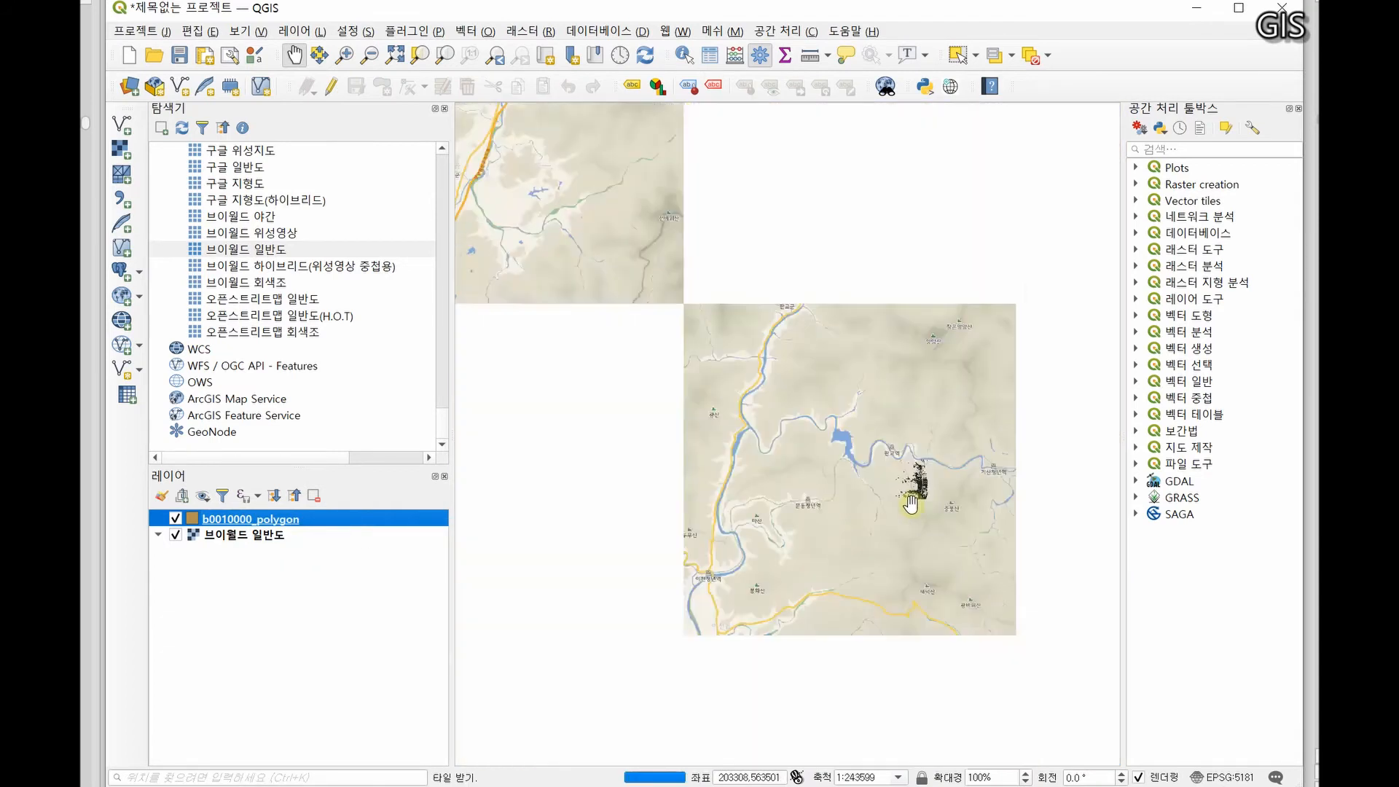
drag(956, 631, 927, 386)
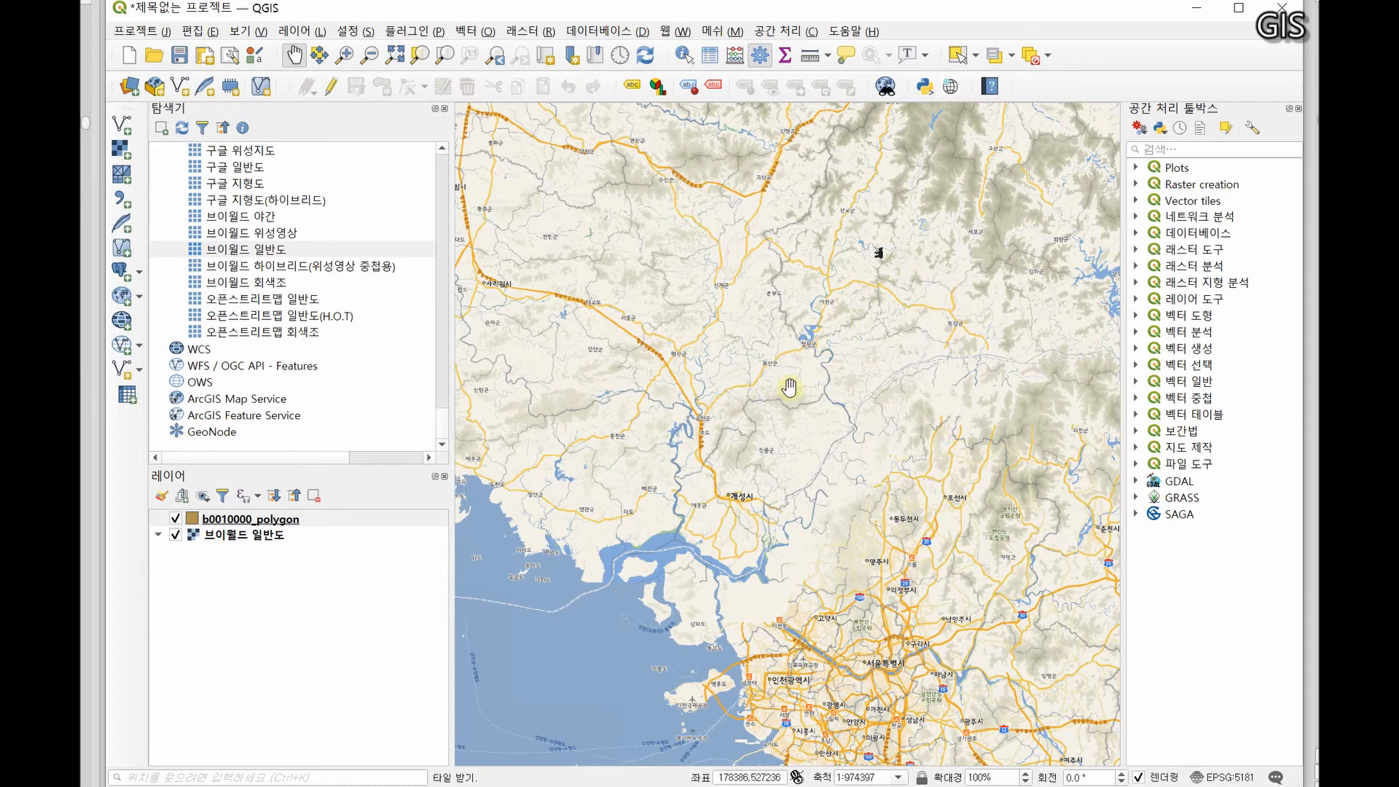
key(alt+Tab)
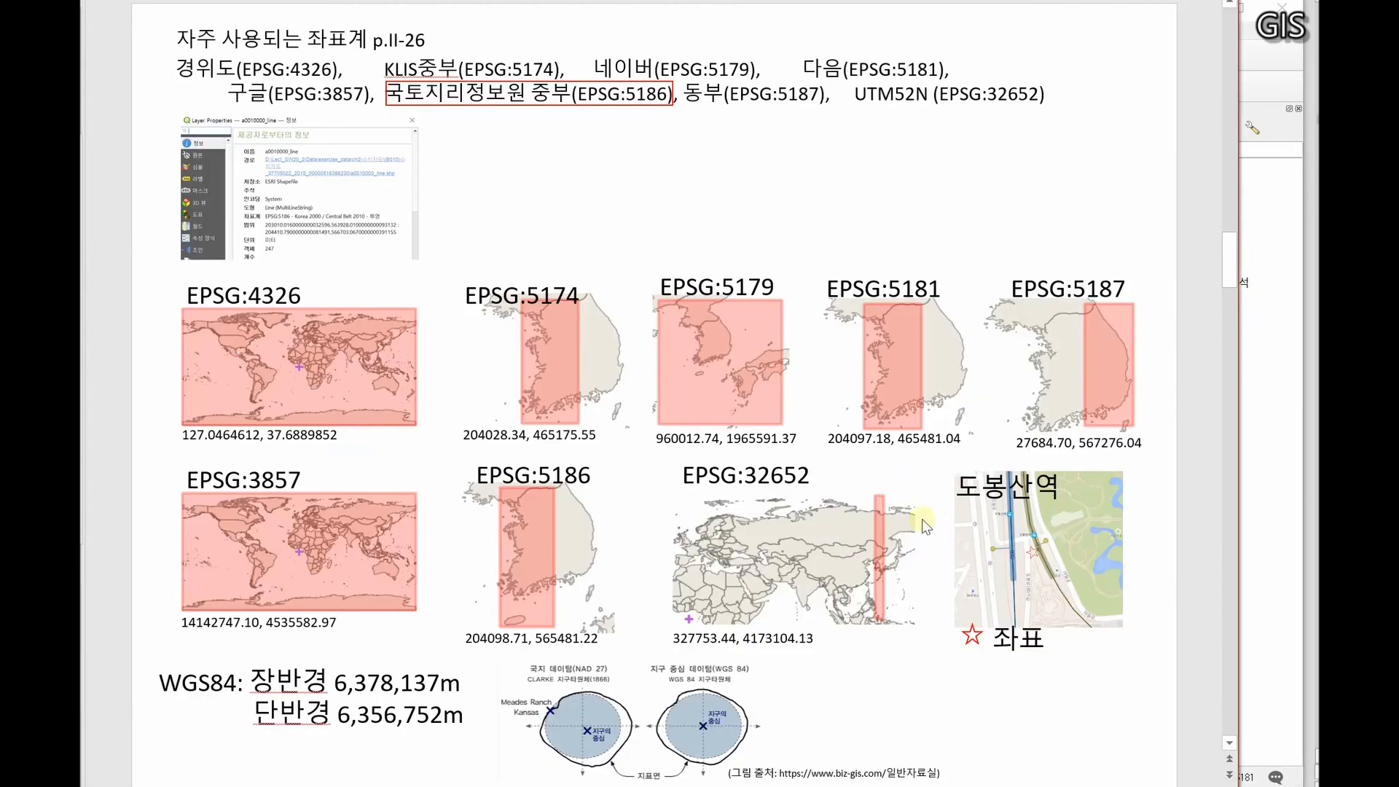
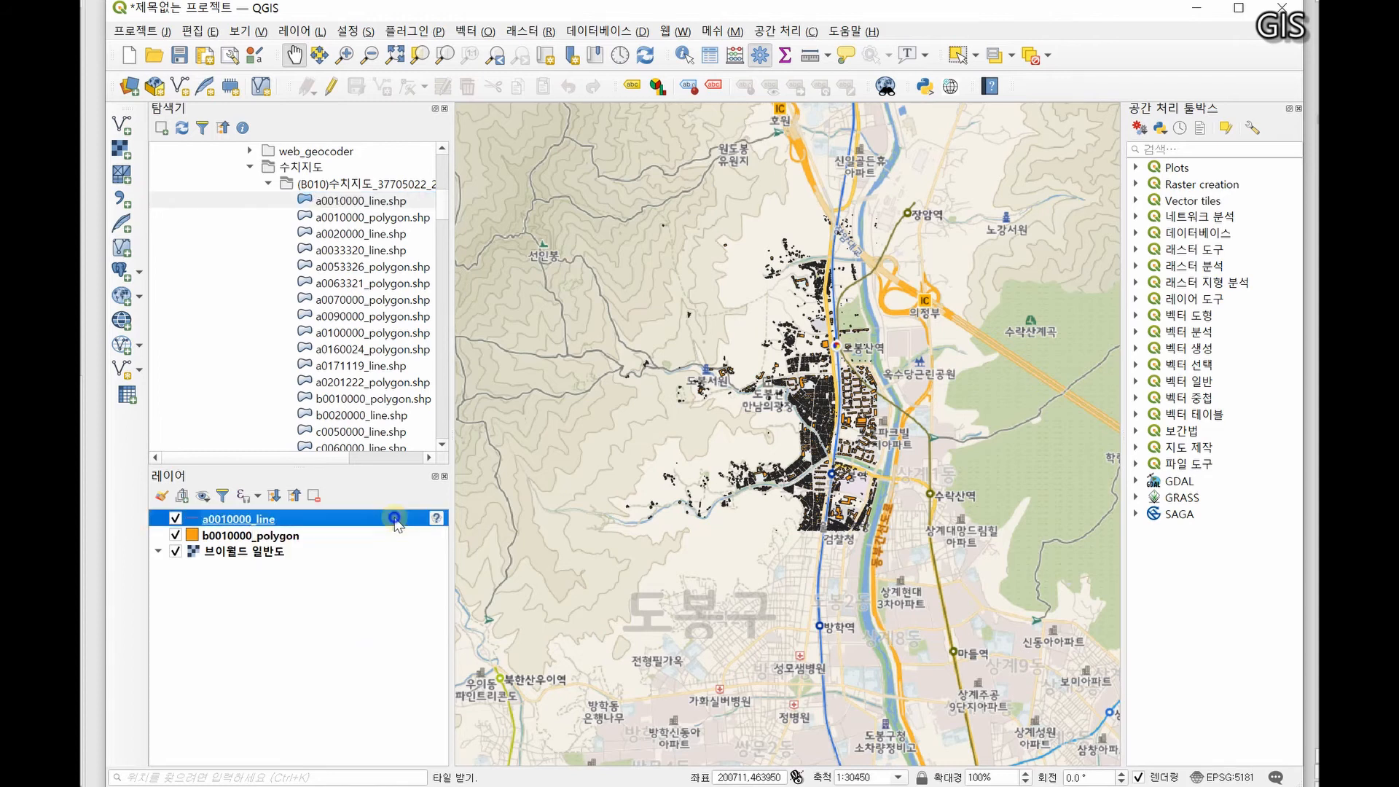
Assign Korea 2000 / Central Belt 2010 (EPSG:5186) to the a0010000_line layer and zoom to the layer's extent
click(469, 523)
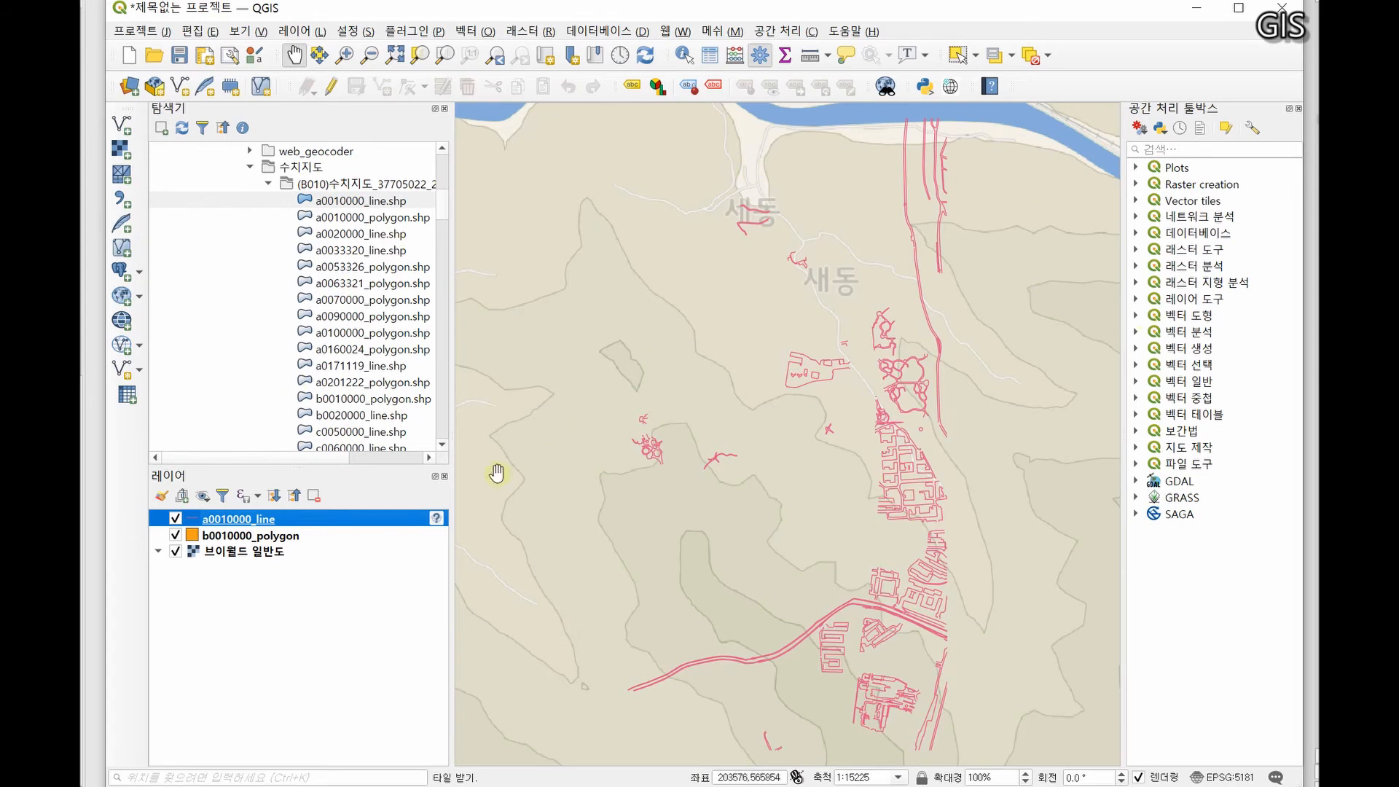
click(437, 518)
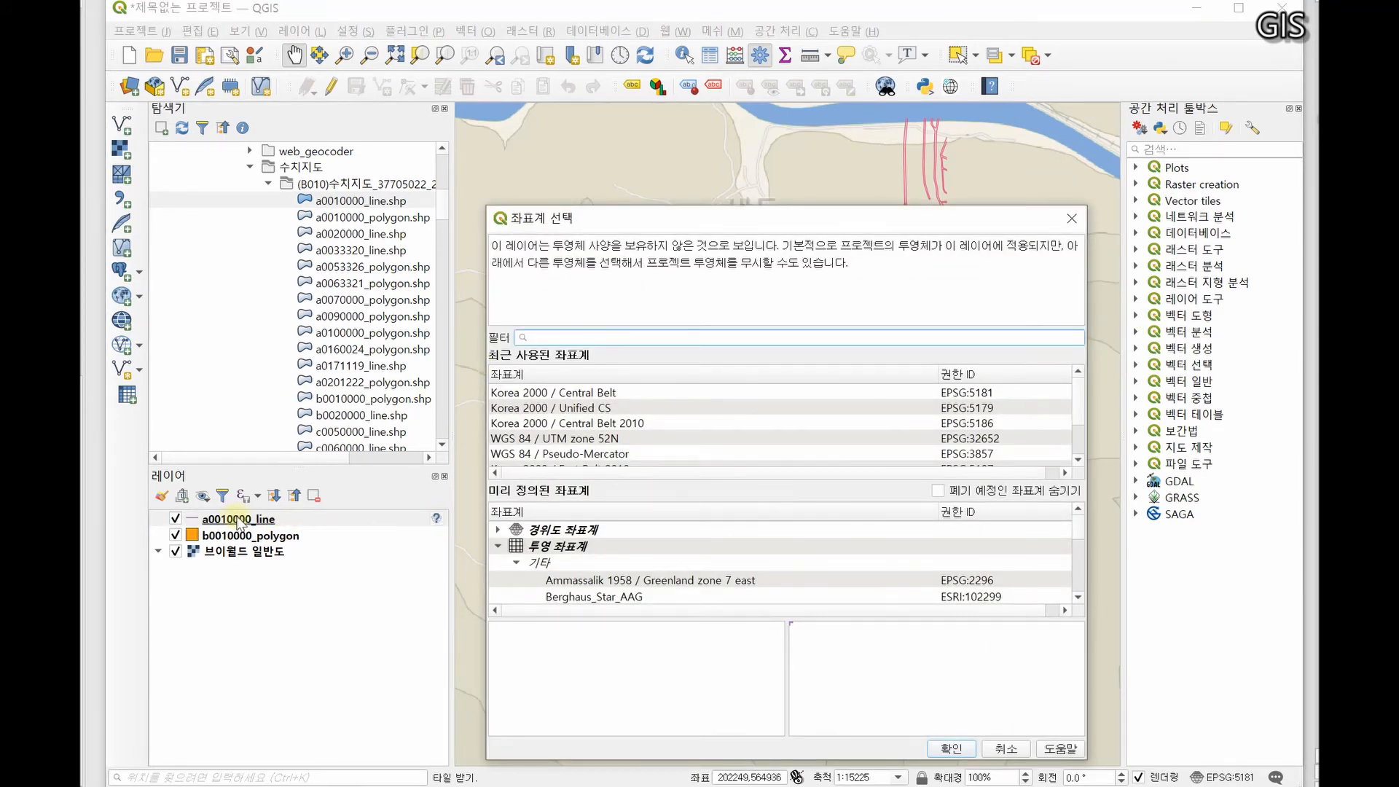
click(677, 426)
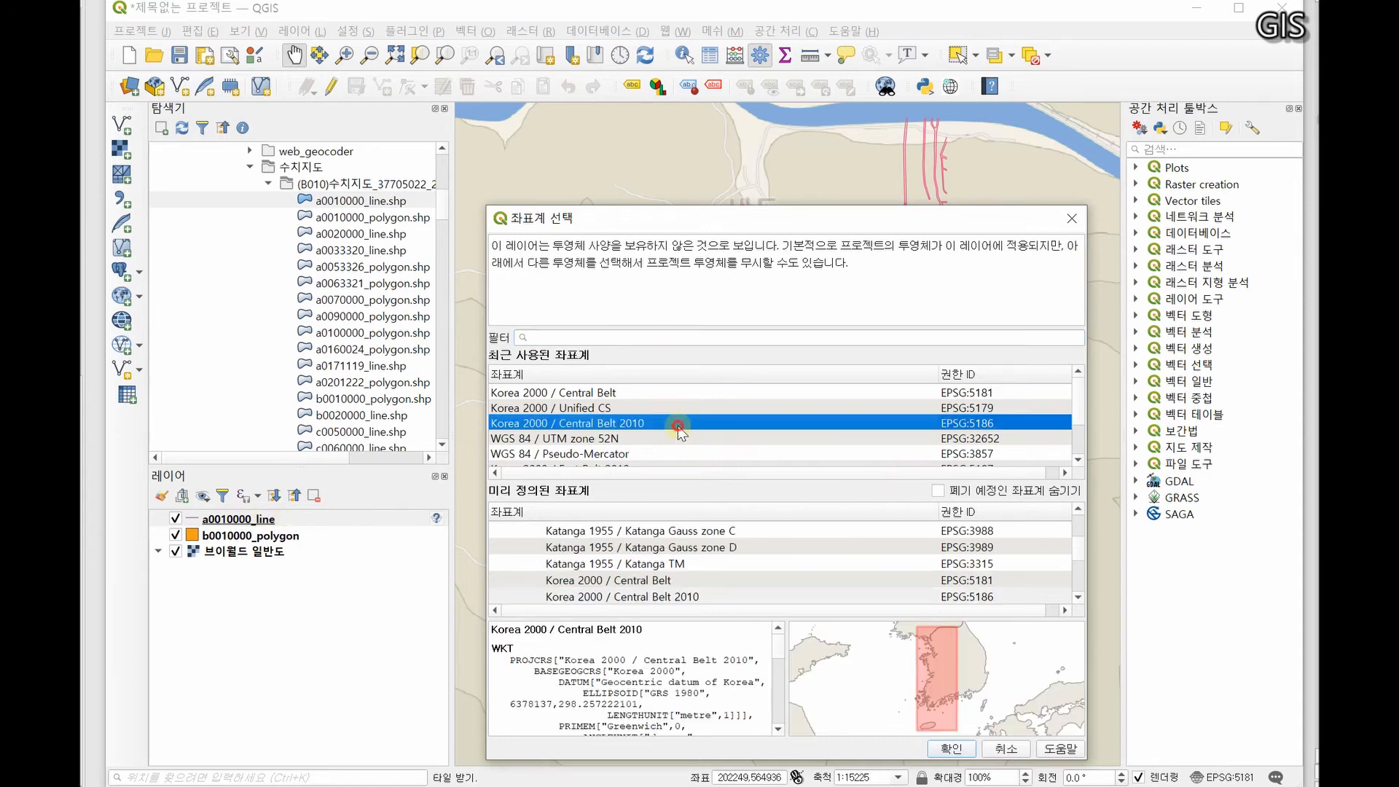
click(953, 750)
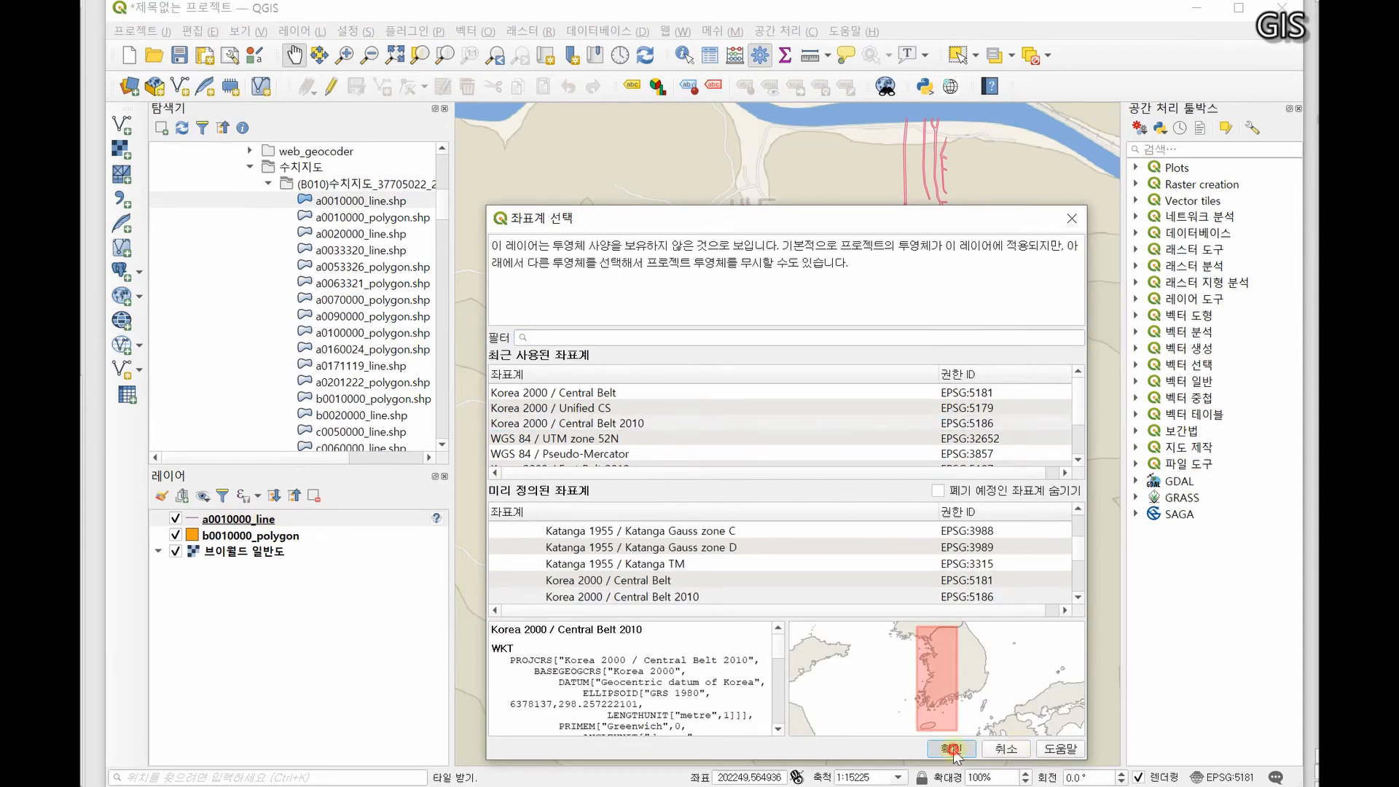
right_click(324, 519)
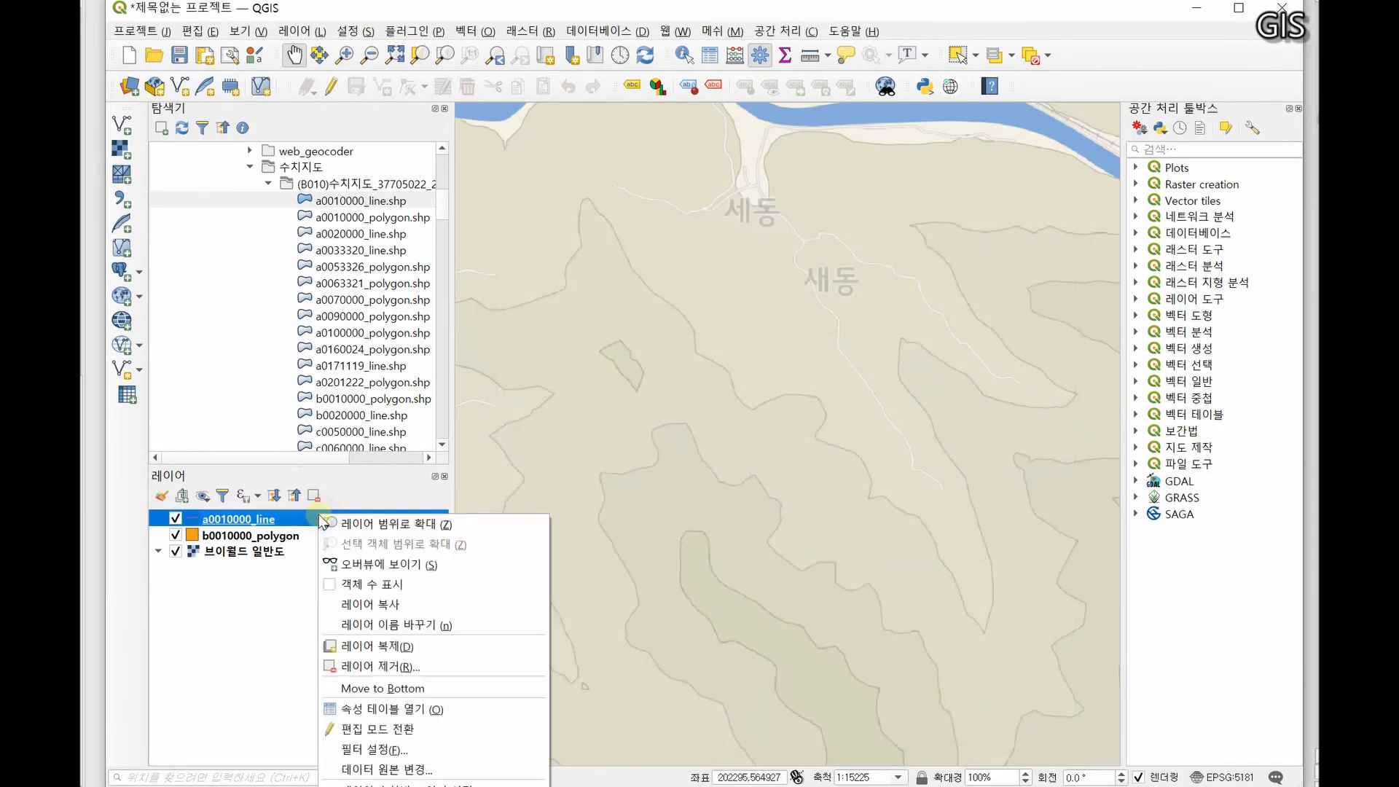
click(390, 528)
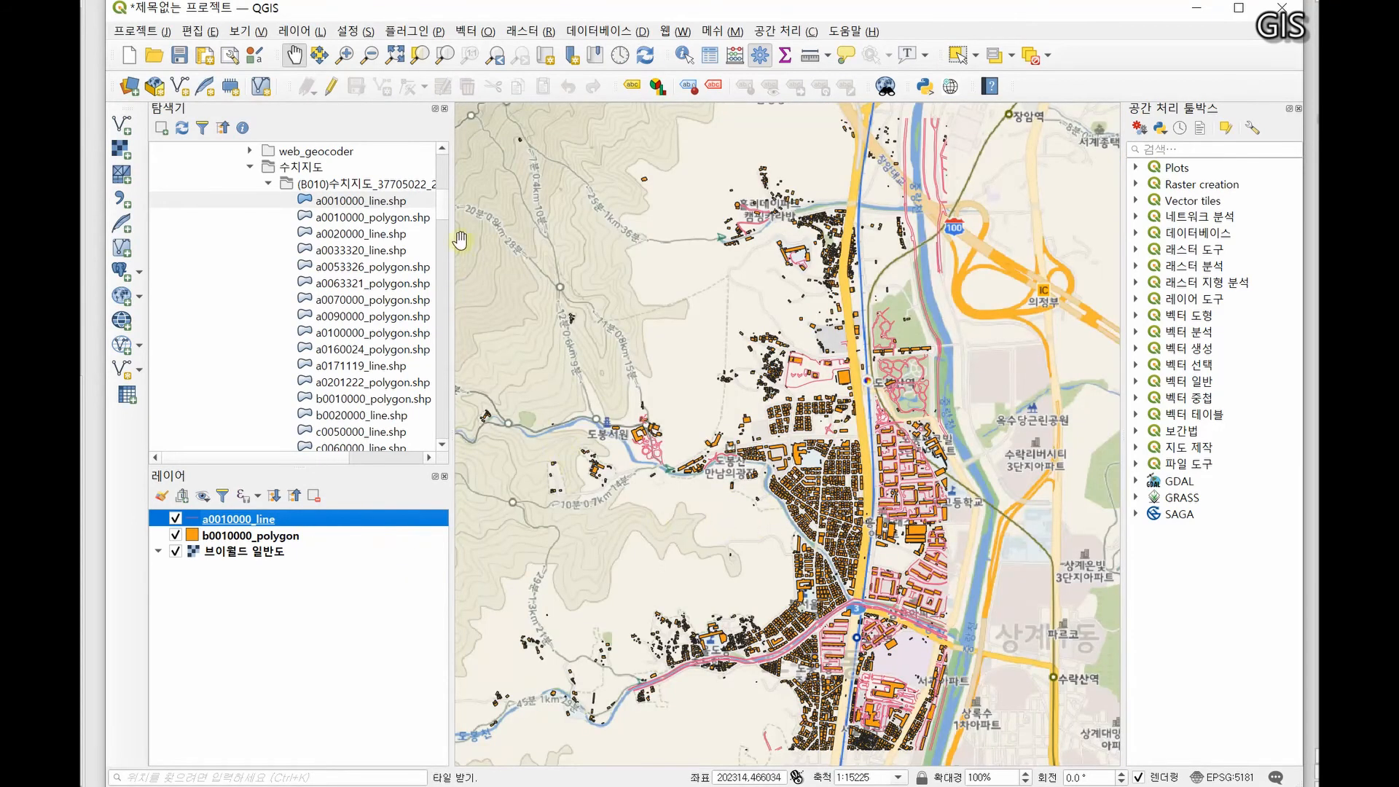
Consult the slides on layer versus project coordinate systems and on frequently used EPSG codes, and return to QGIS
click(444, 206)
drag(446, 209, 447, 277)
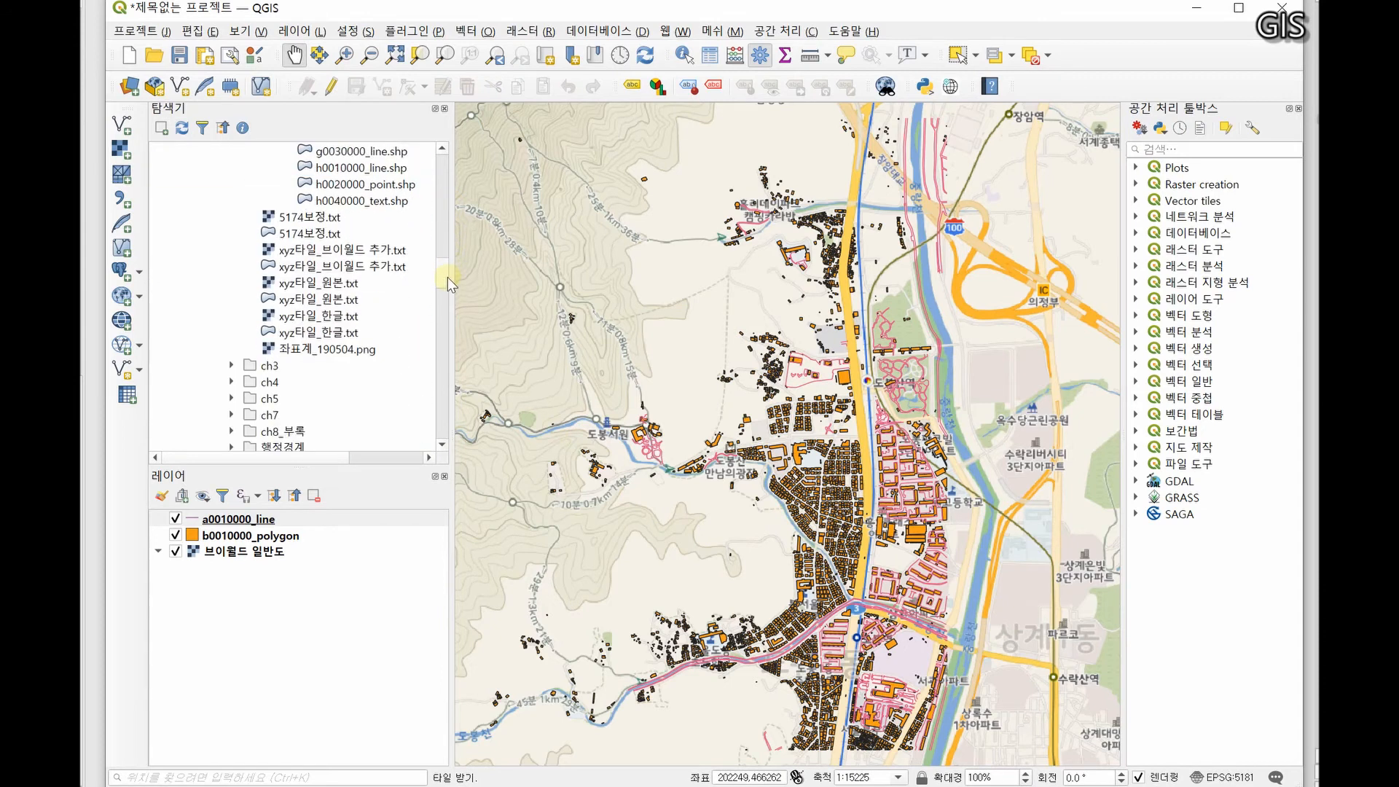
key(alt+Tab)
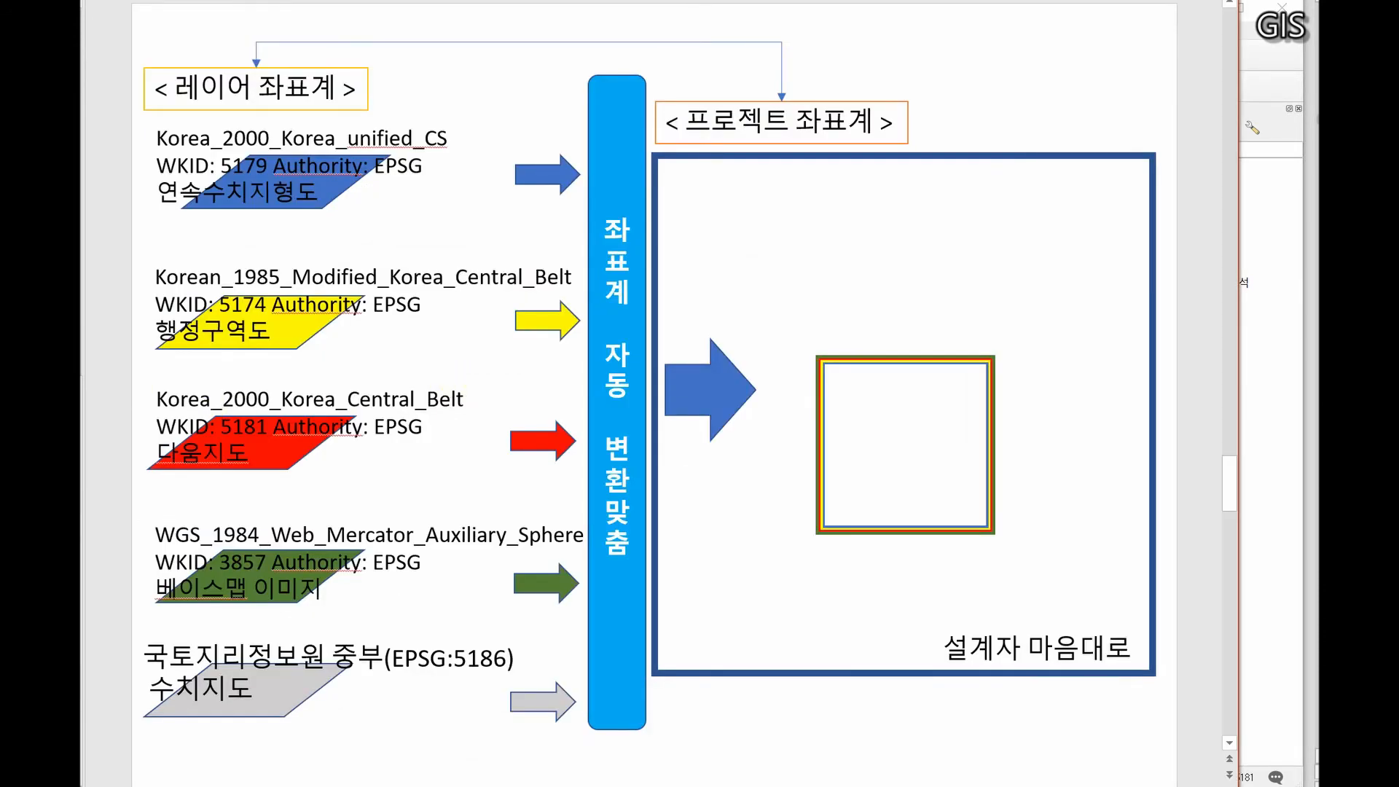
scroll(81, 335, up, 4)
click(81, 335)
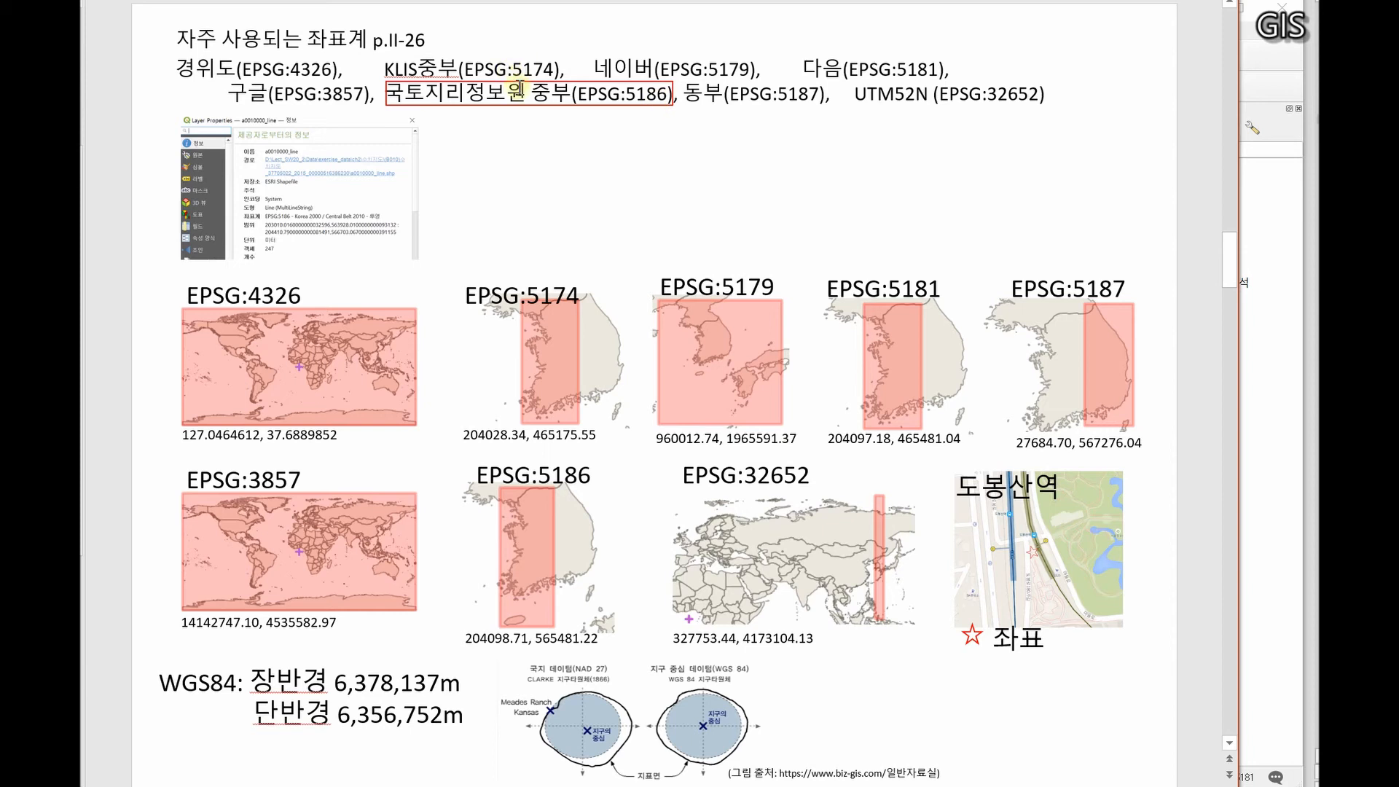
key(alt+Tab)
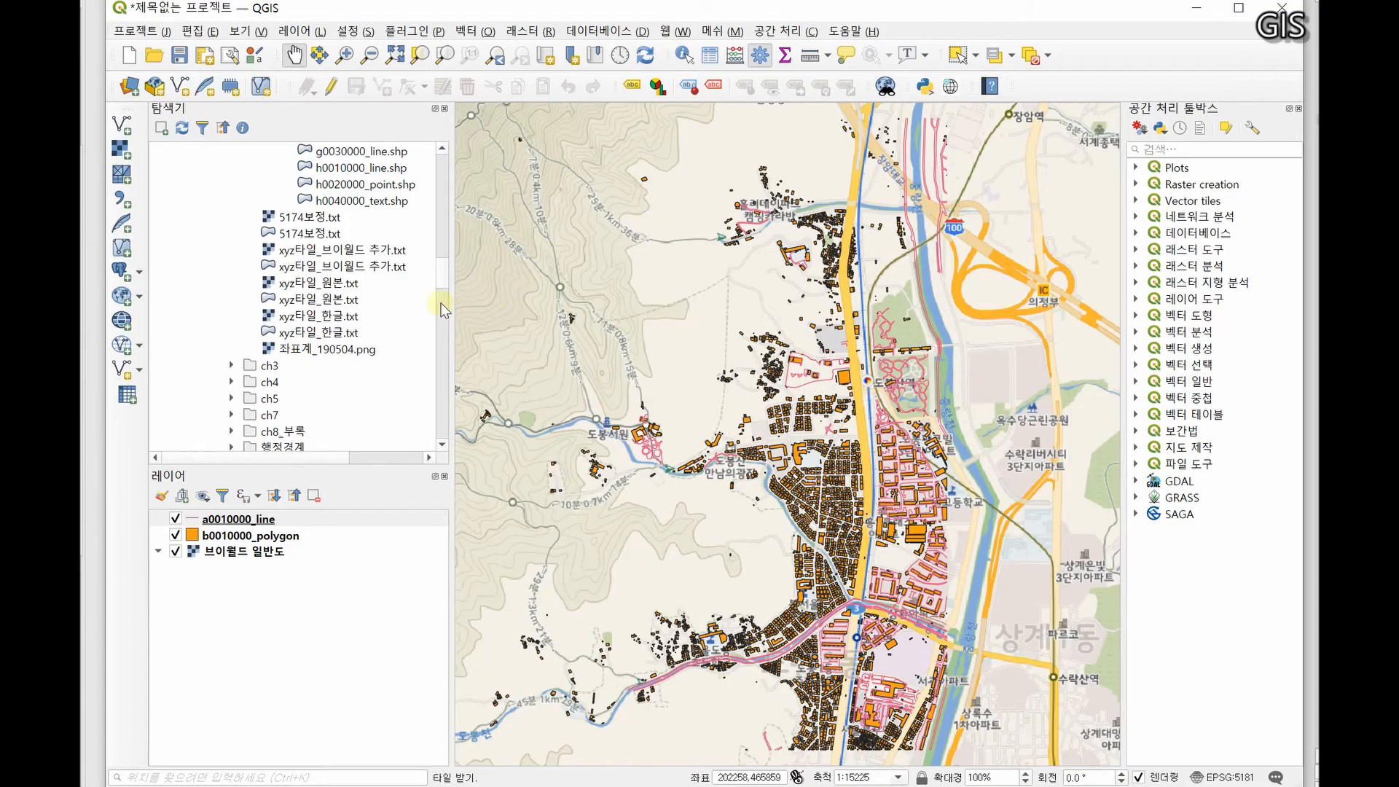
Add AL_11_D002_20171202.shp from the AL_11_D002_20171202_서울지적 folder under NSDI_국가정보오픈마켓 as the topmost layer
drag(443, 306, 457, 197)
click(176, 167)
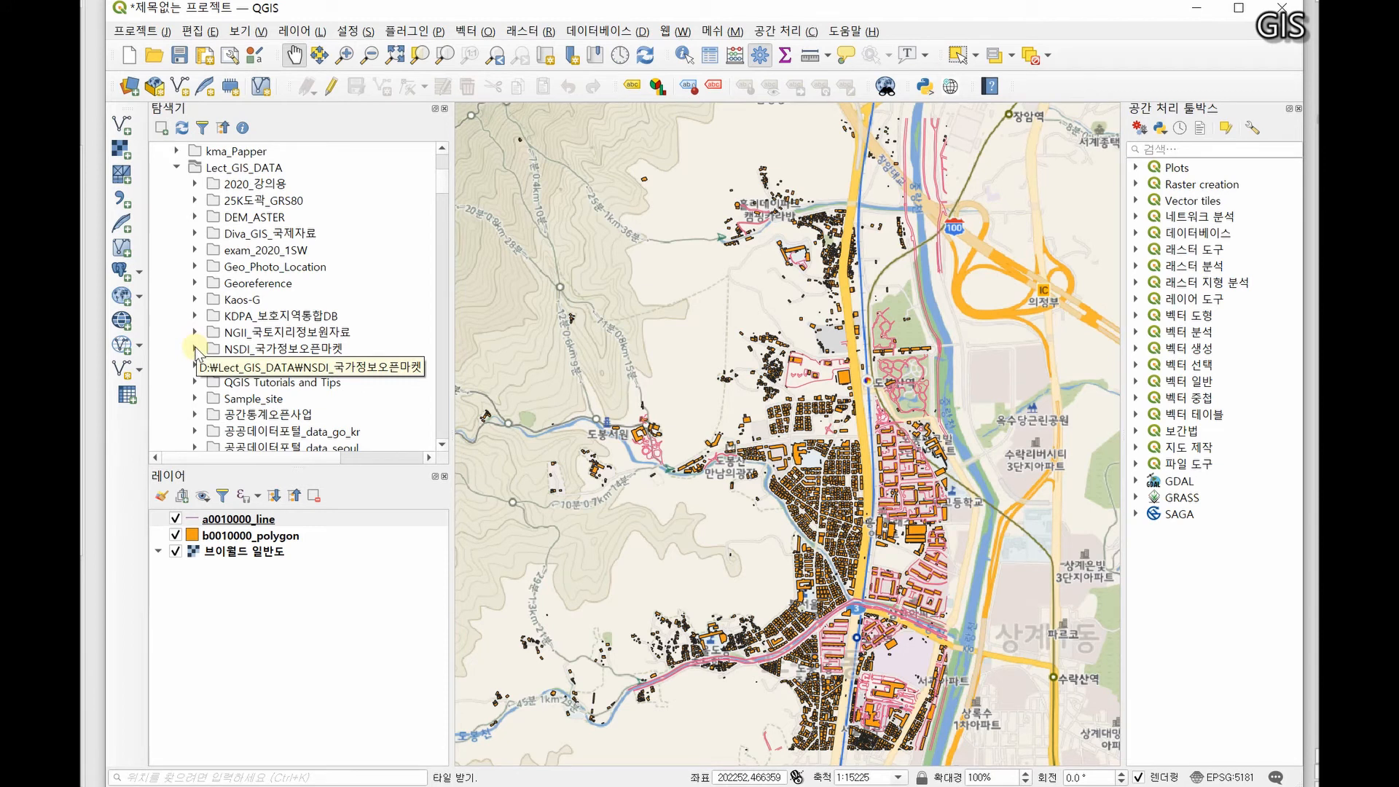
click(195, 349)
scroll(213, 397, down, 1)
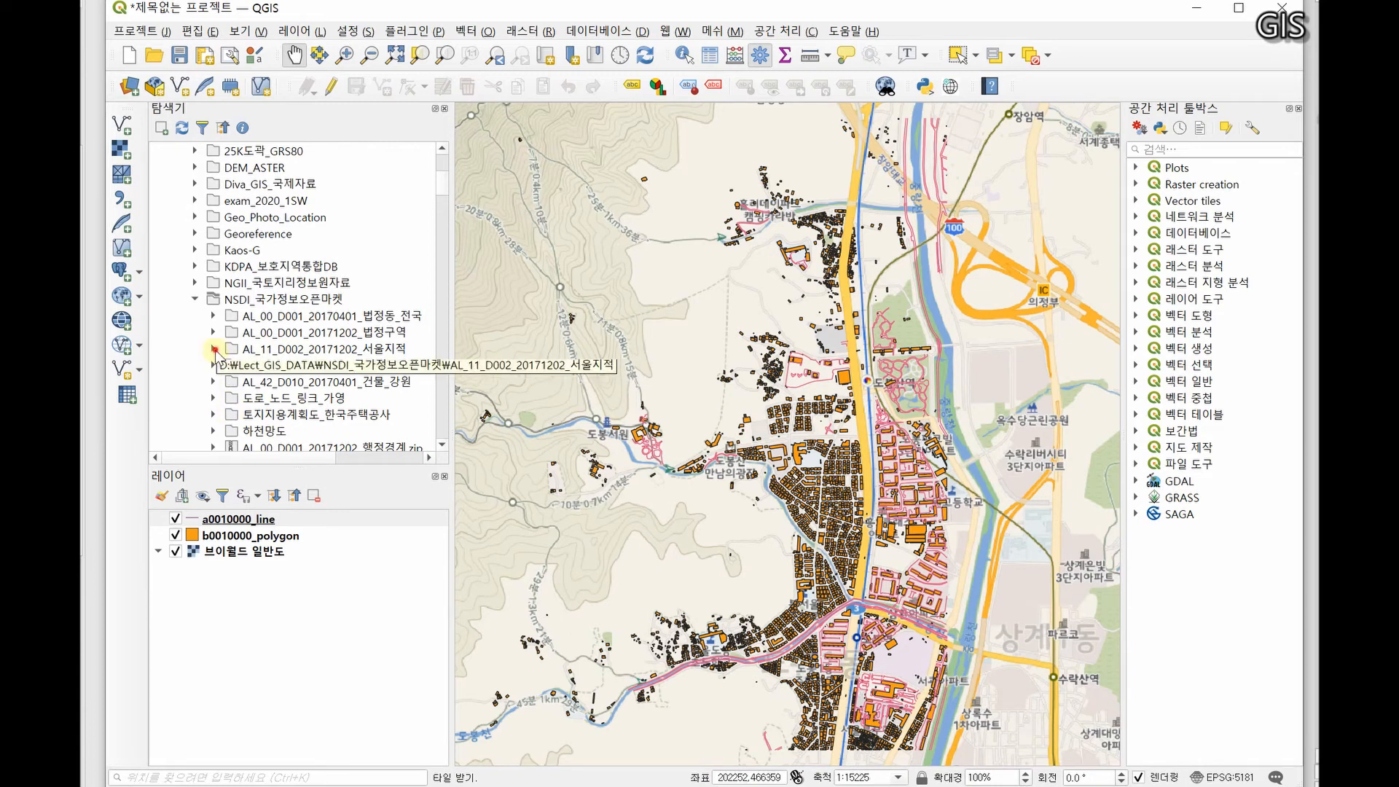
click(213, 349)
click(370, 366)
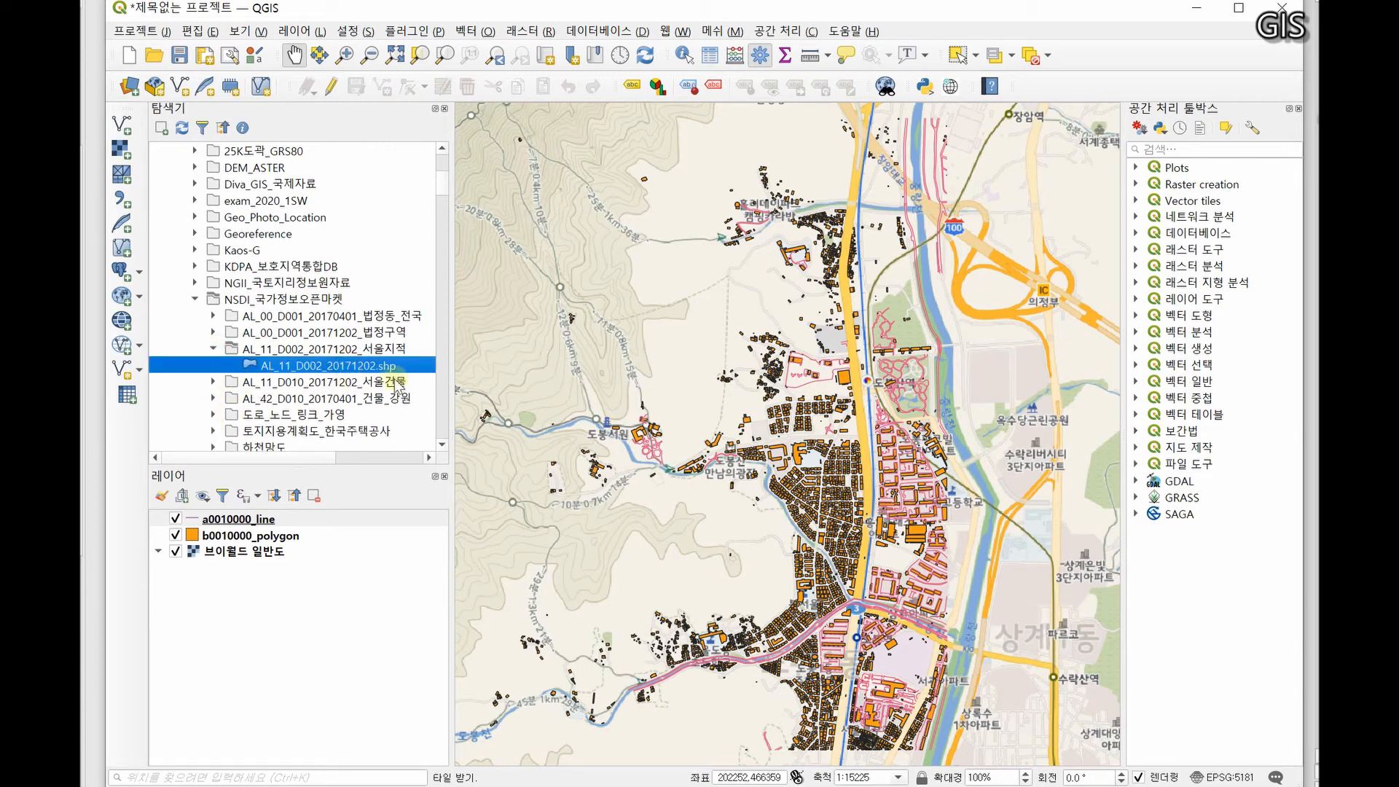
drag(377, 367, 317, 517)
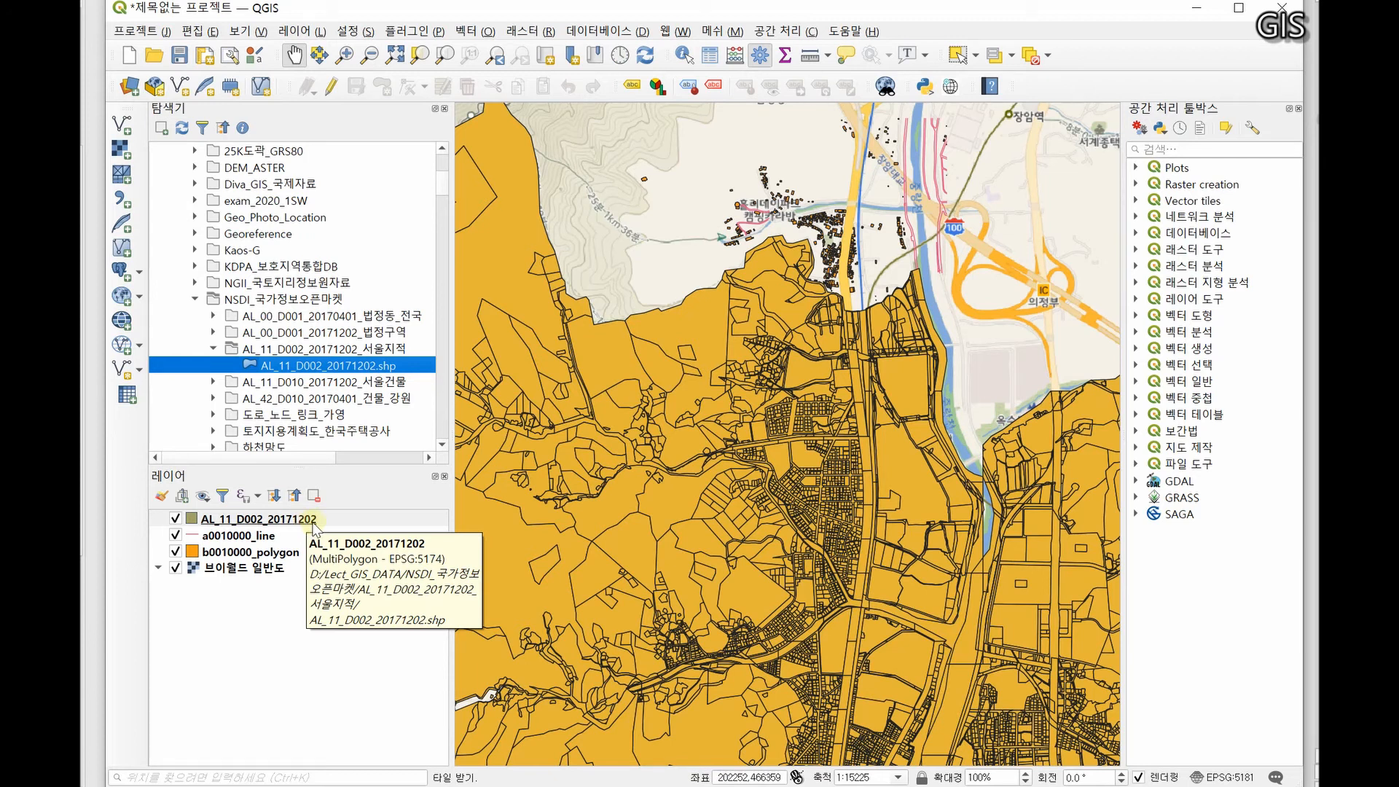
Check the source coordinate system assigned to the AL_11_D002_20171202 layer in its properties
right_click(315, 520)
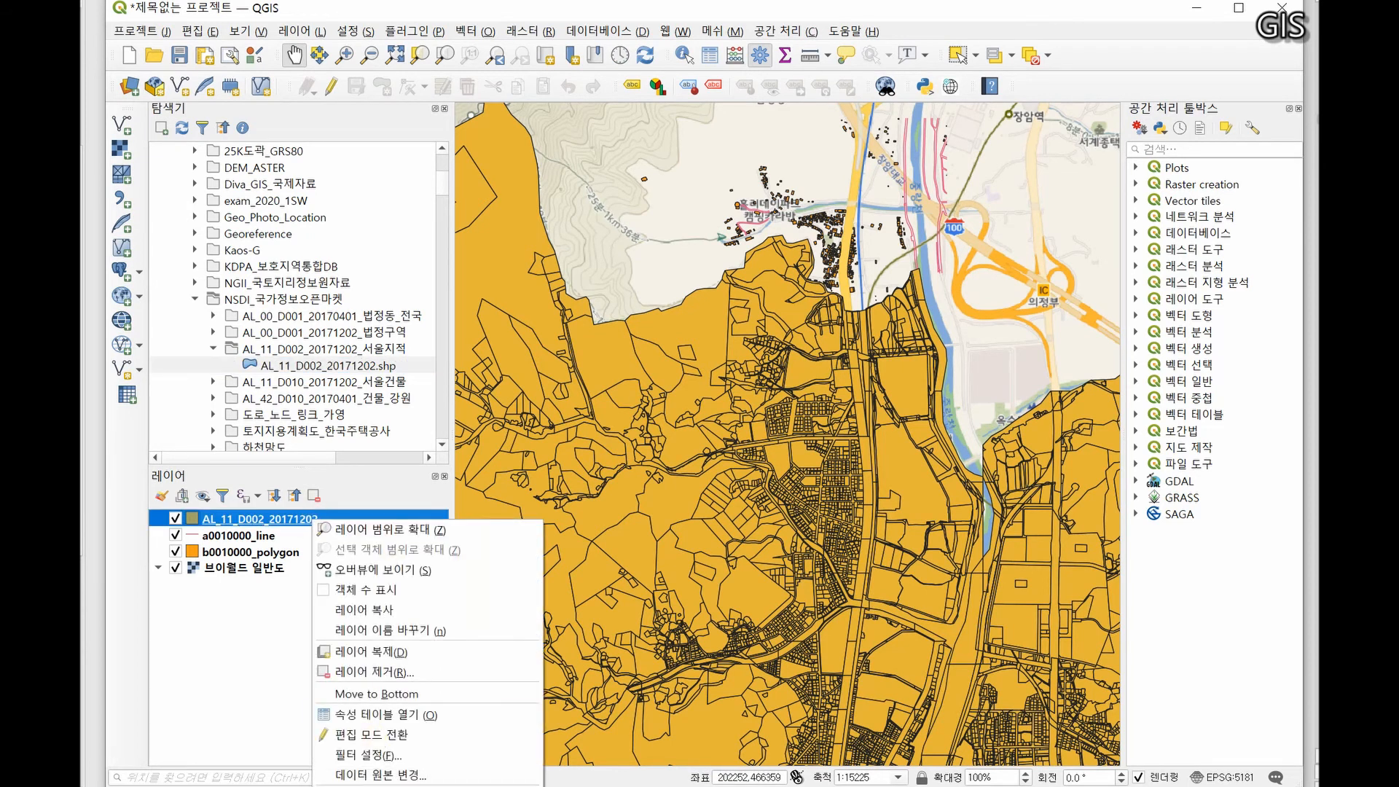
click(364, 786)
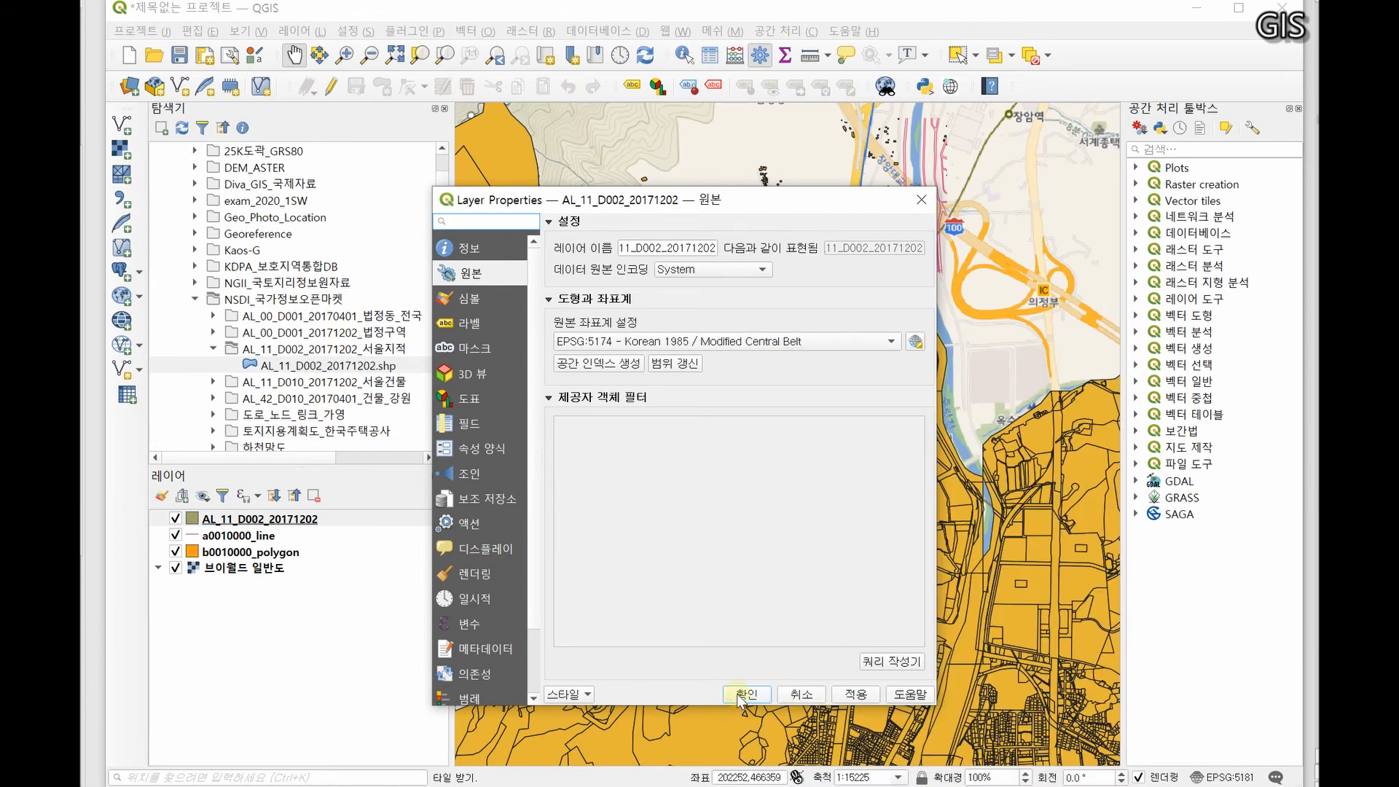
click(745, 694)
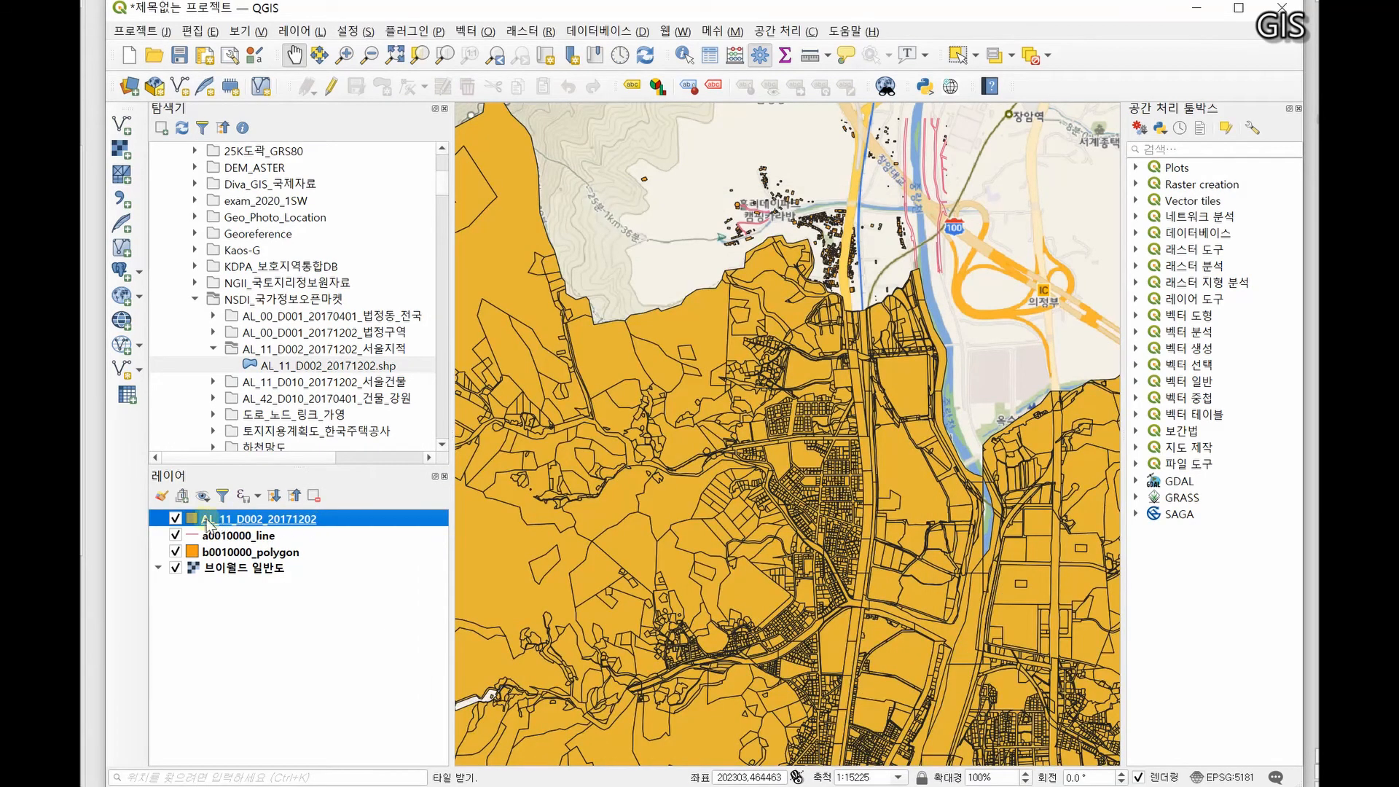
Move the AL_11_D002_20171202 layer below b0010000_polygon and inspect how the buildings and lines overlay the cadastral parcels
drag(320, 519, 325, 562)
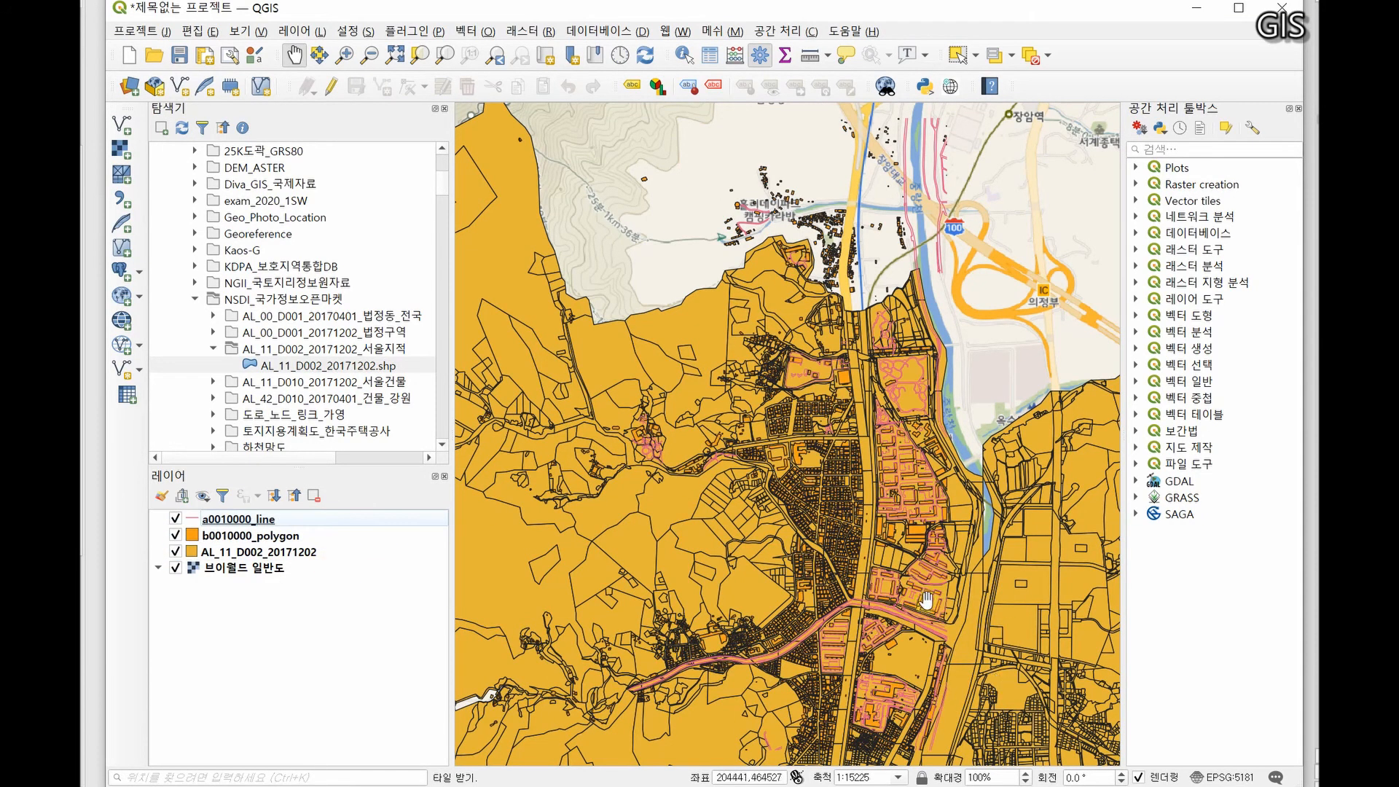
scroll(925, 570, up, 3)
scroll(922, 568, down, 1)
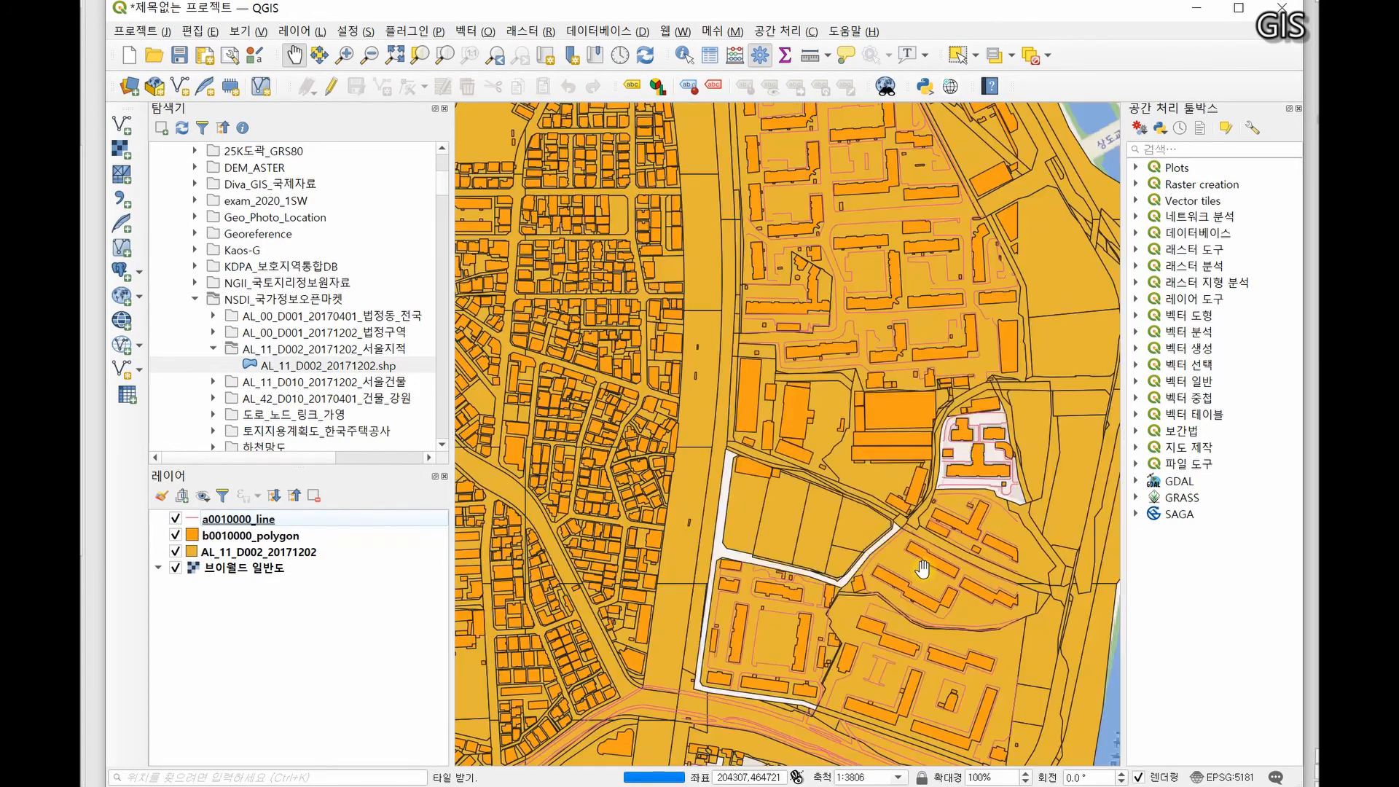
Check the source coordinate system assigned to the b0010000_polygon layer in its properties
click(294, 541)
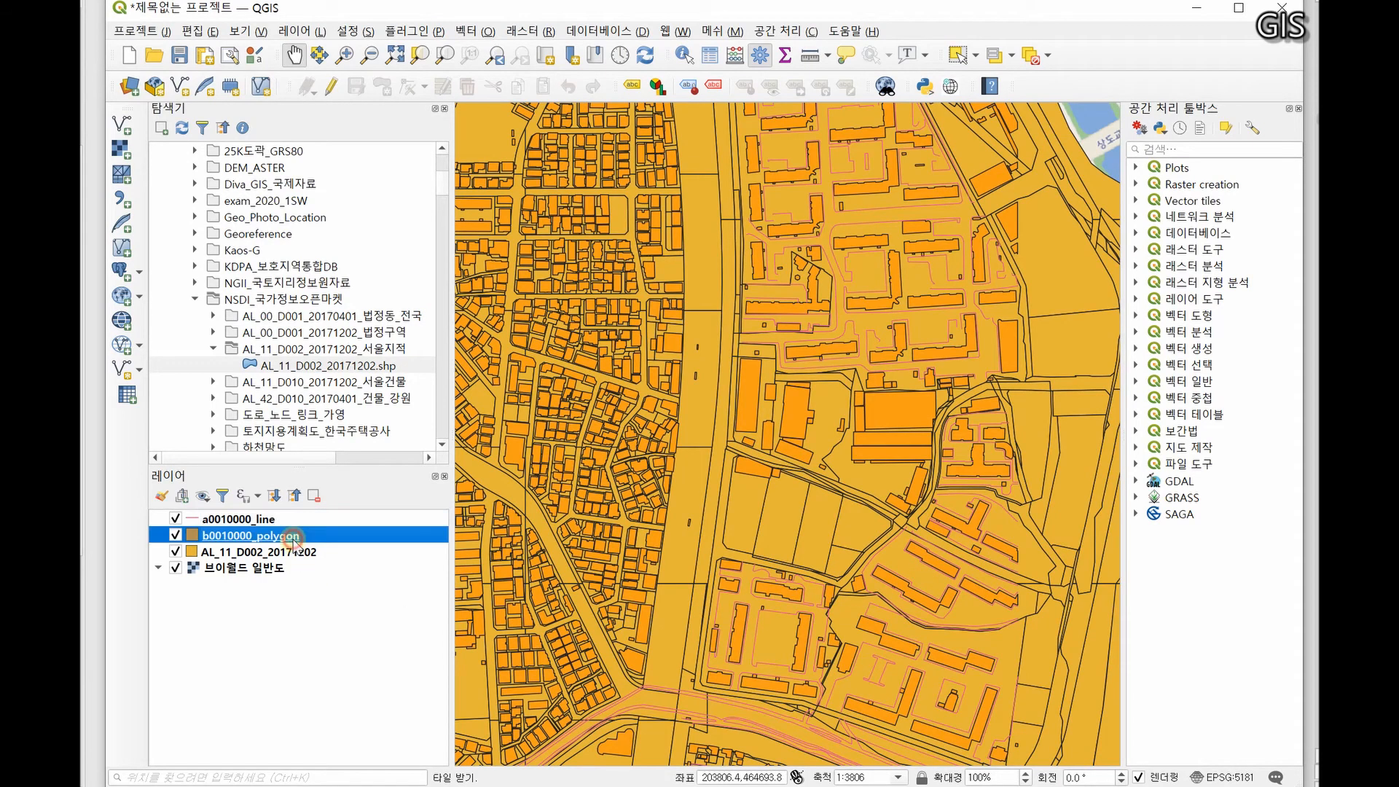
right_click(294, 536)
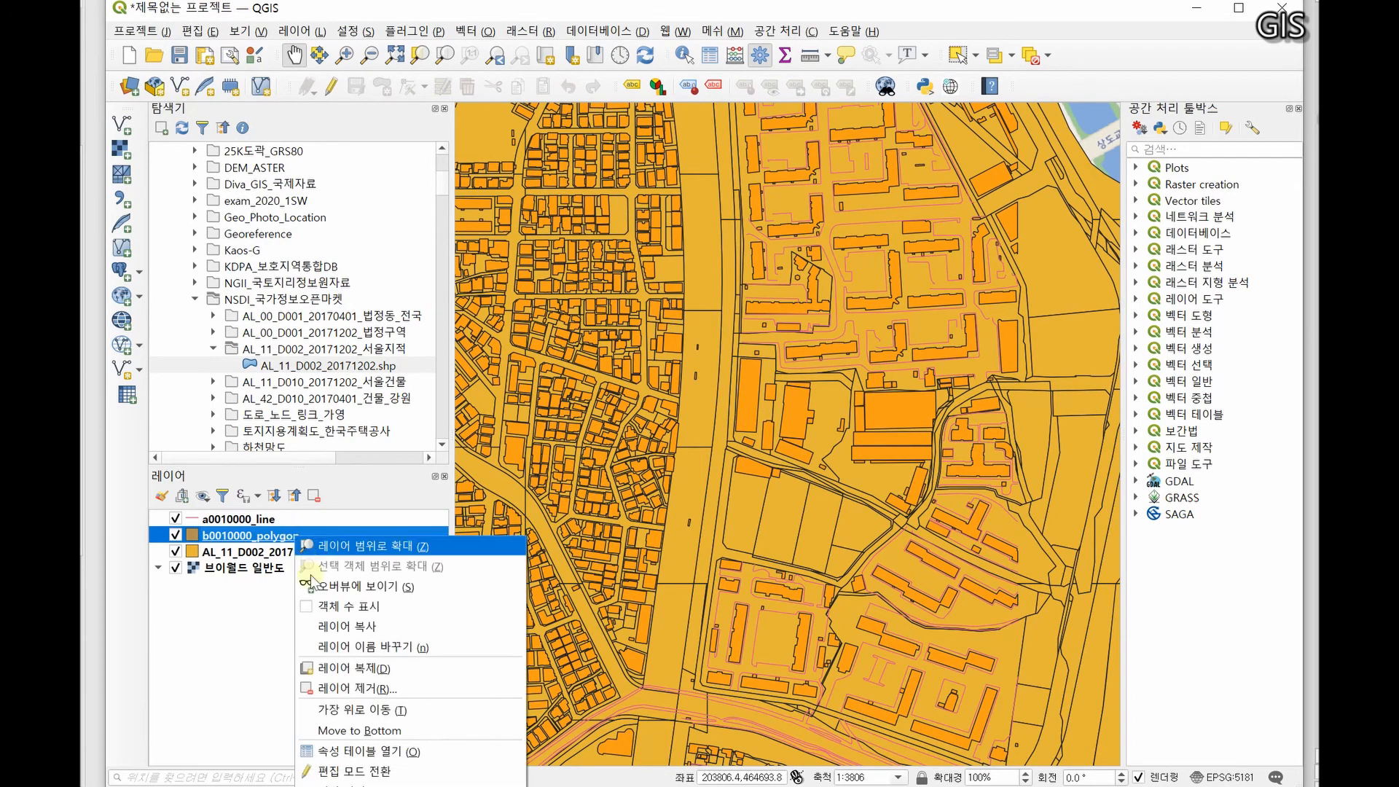
click(350, 786)
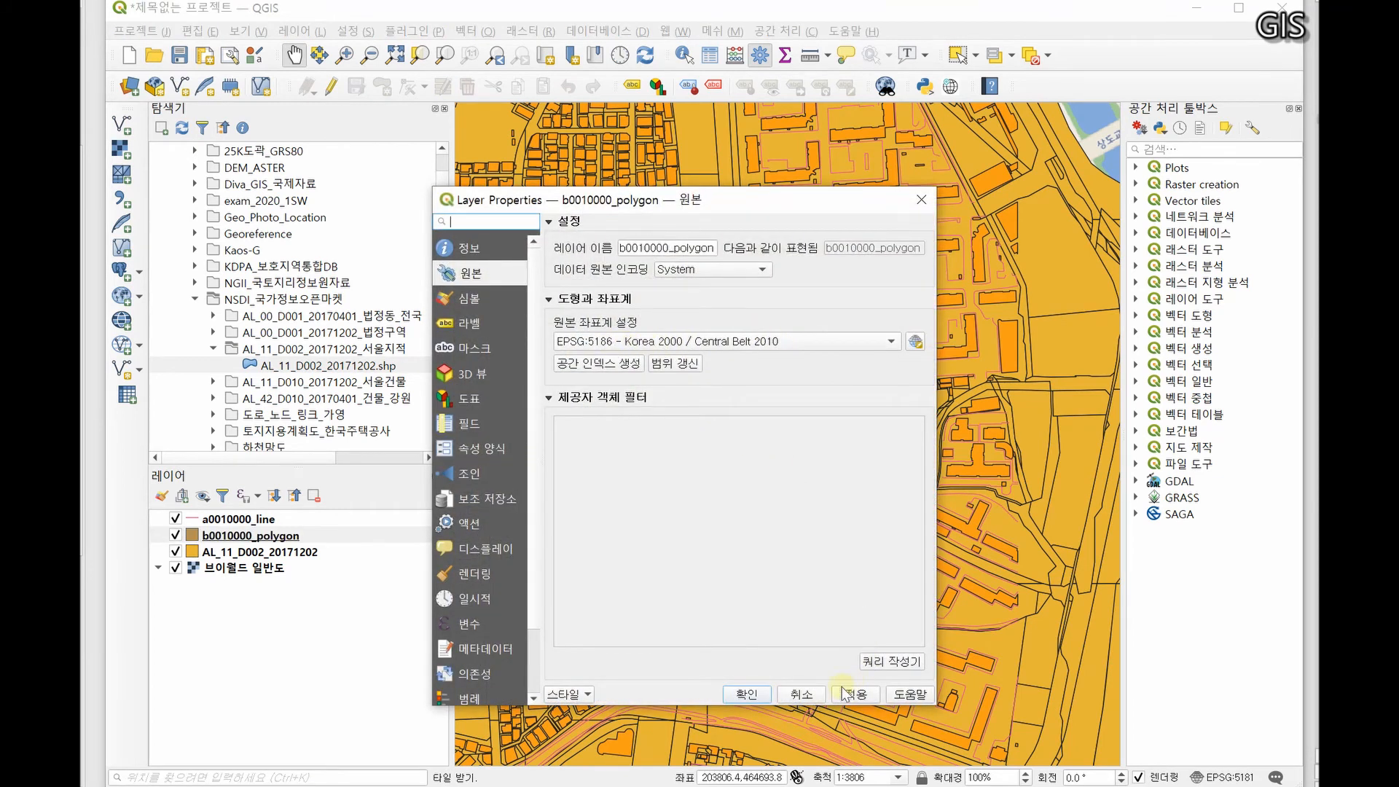
click(801, 693)
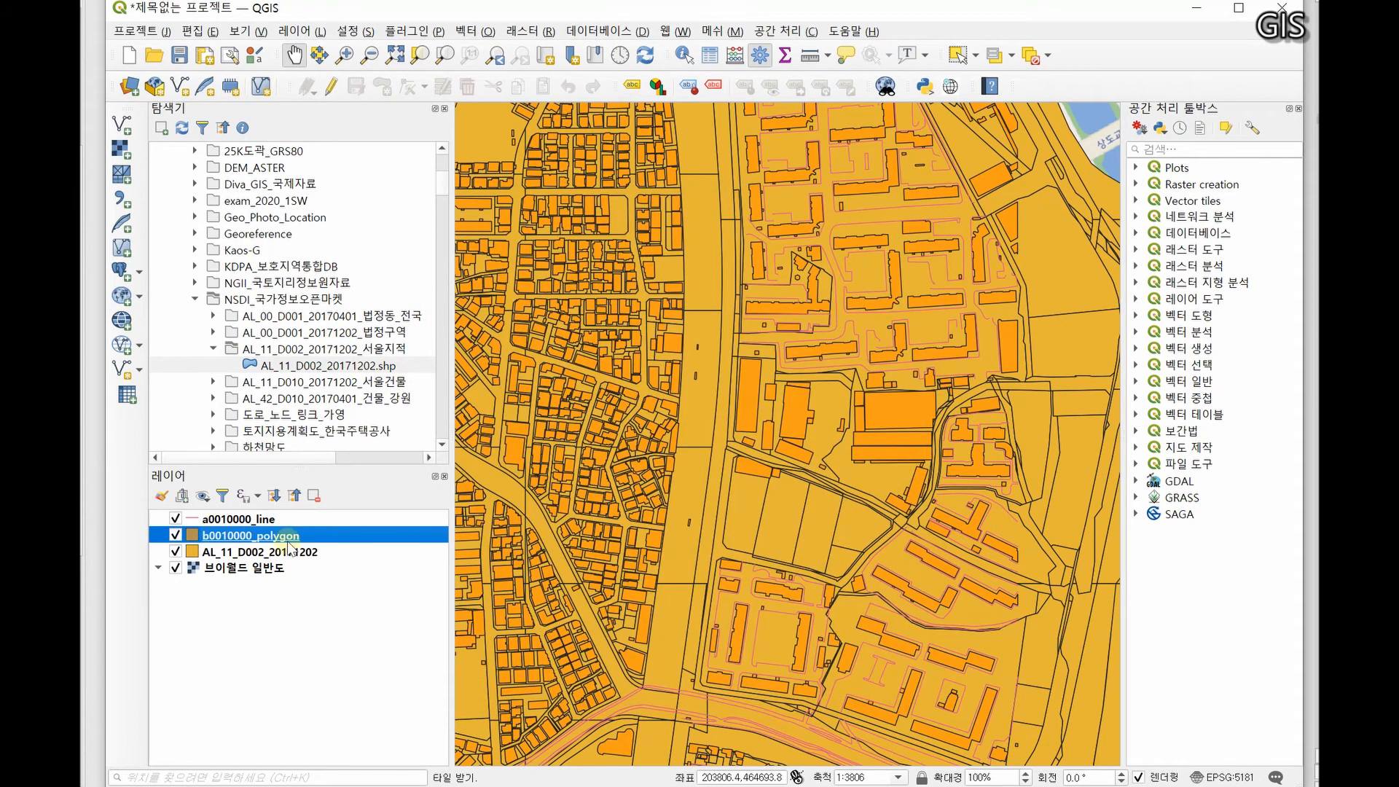
Set the project coordinate system to Korea 2000 / Unified CS (EPSG:5179)
click(1251, 778)
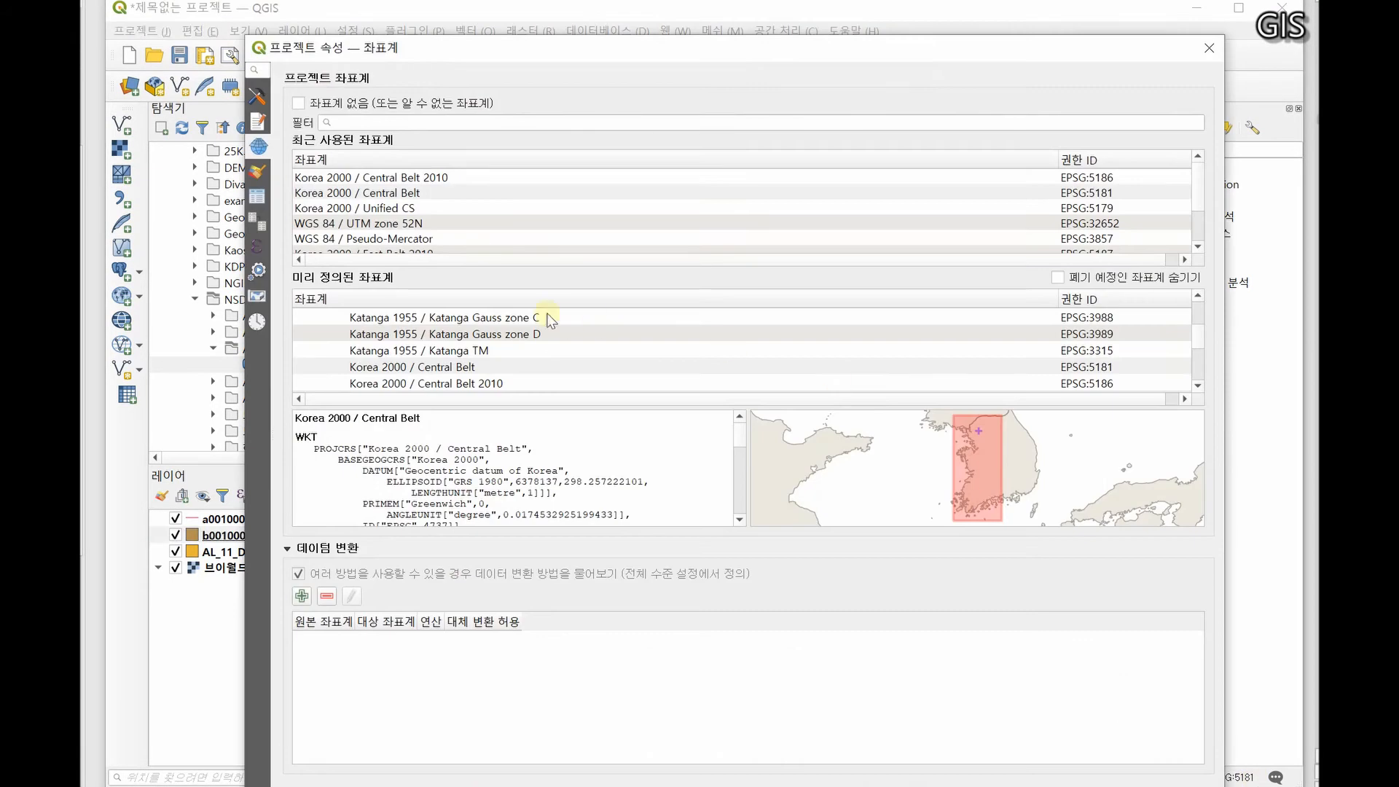
click(384, 123)
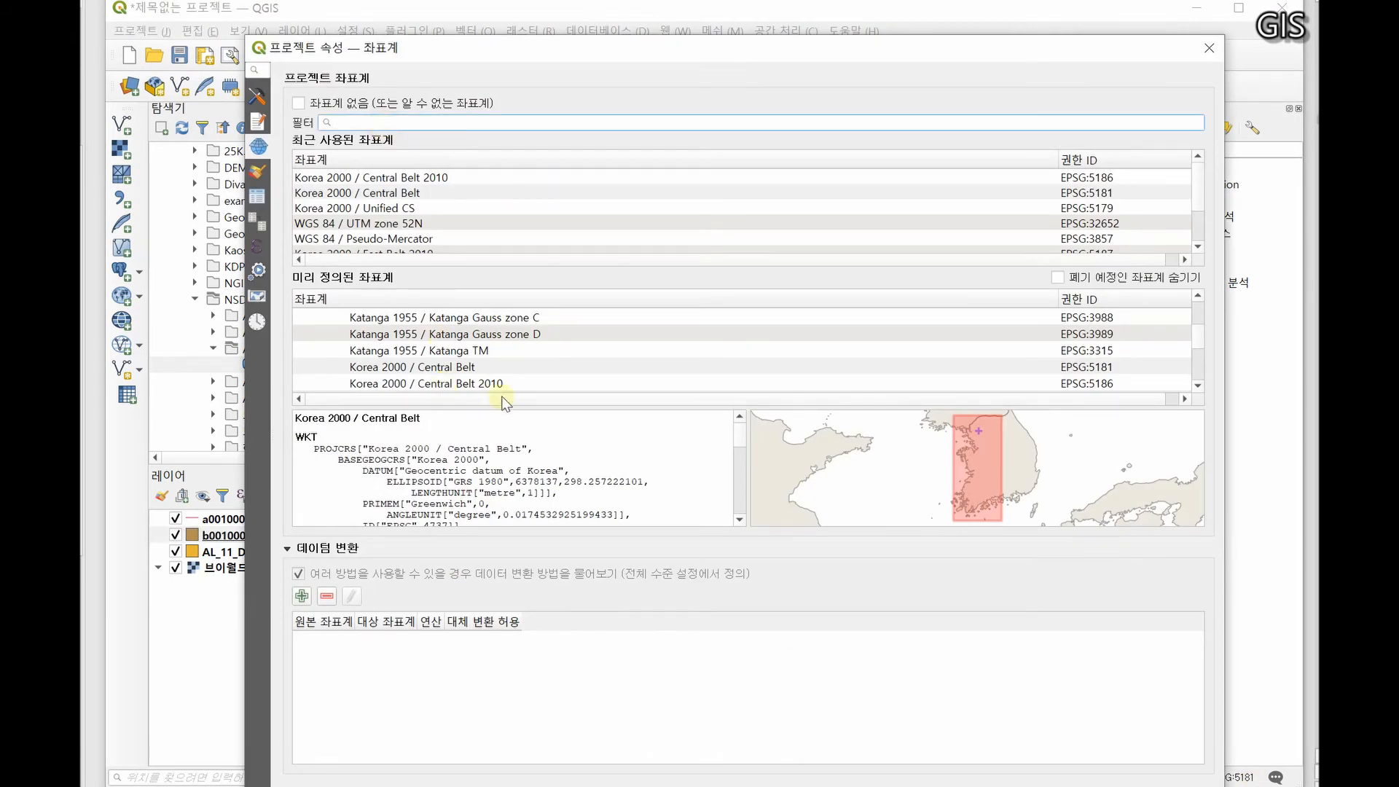
scroll(488, 384, down, 2)
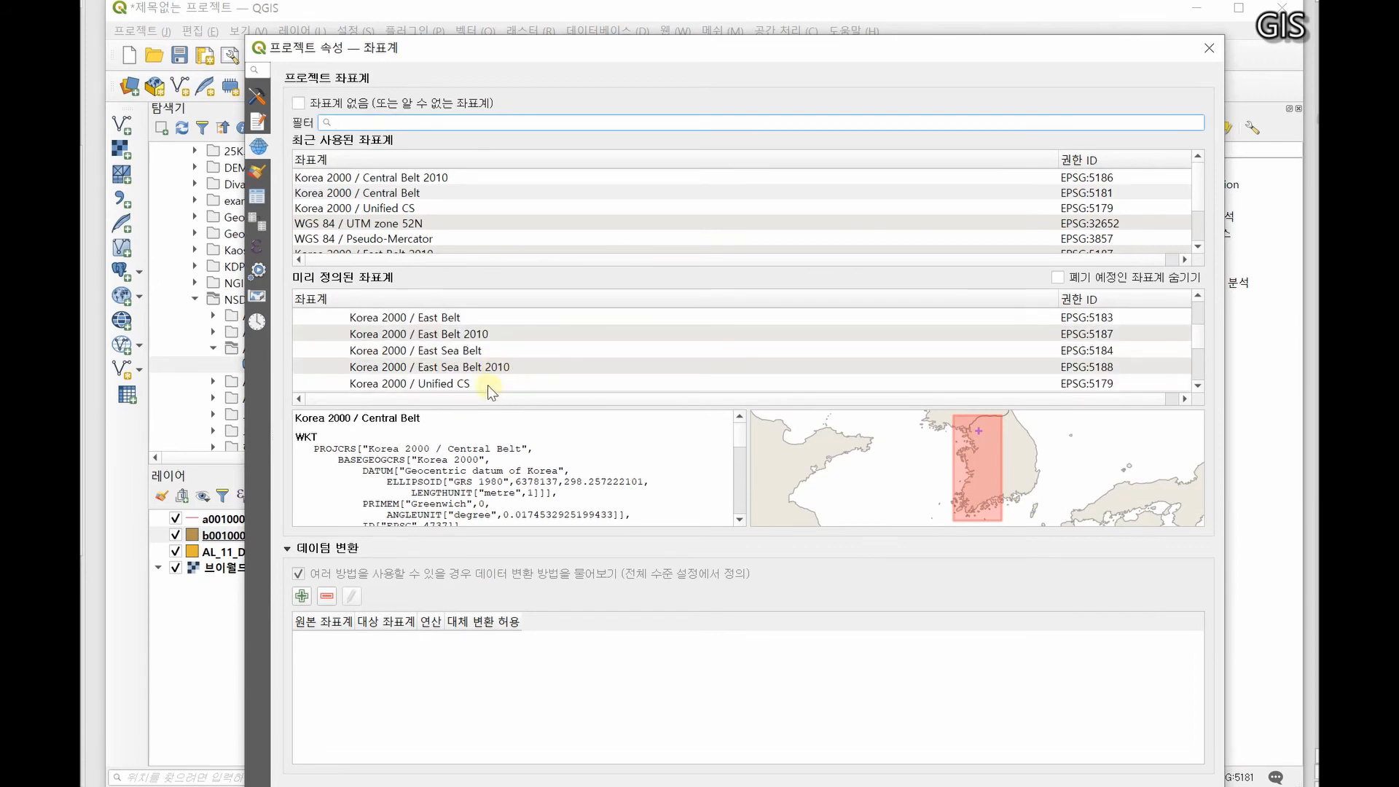
click(488, 384)
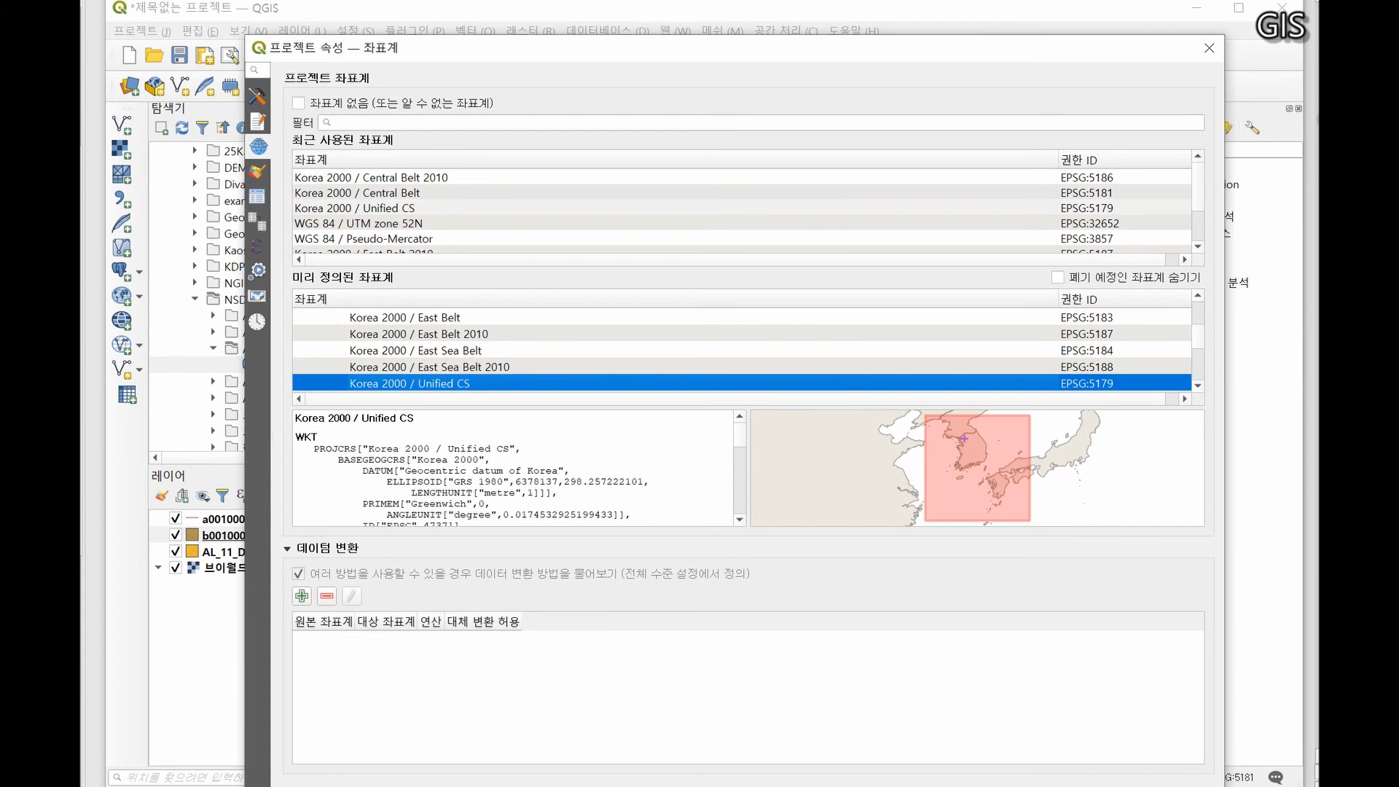
click(954, 786)
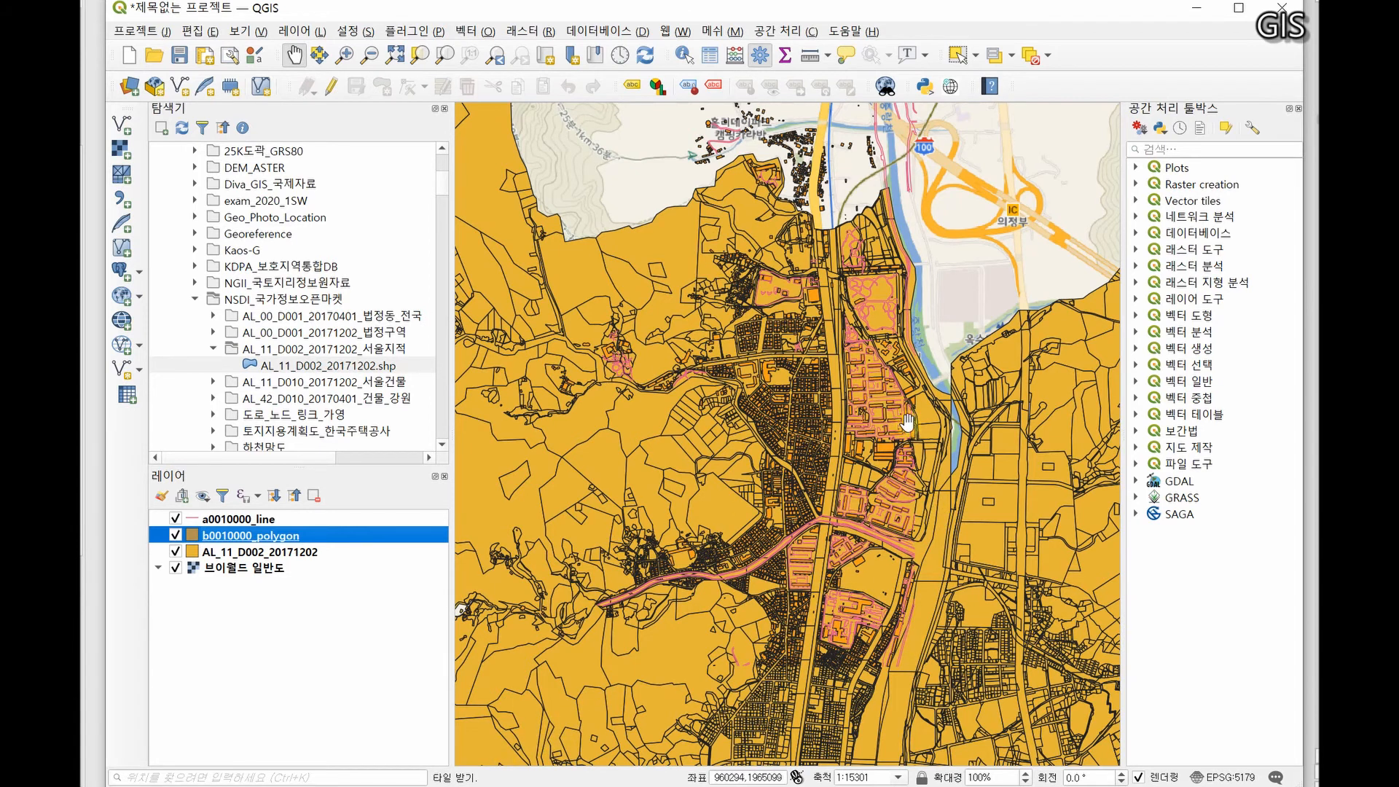
Check the source coordinate systems of the a0010000_line and AL_11_D002_20171202 layers under the new project coordinate system
click(219, 519)
right_click(220, 519)
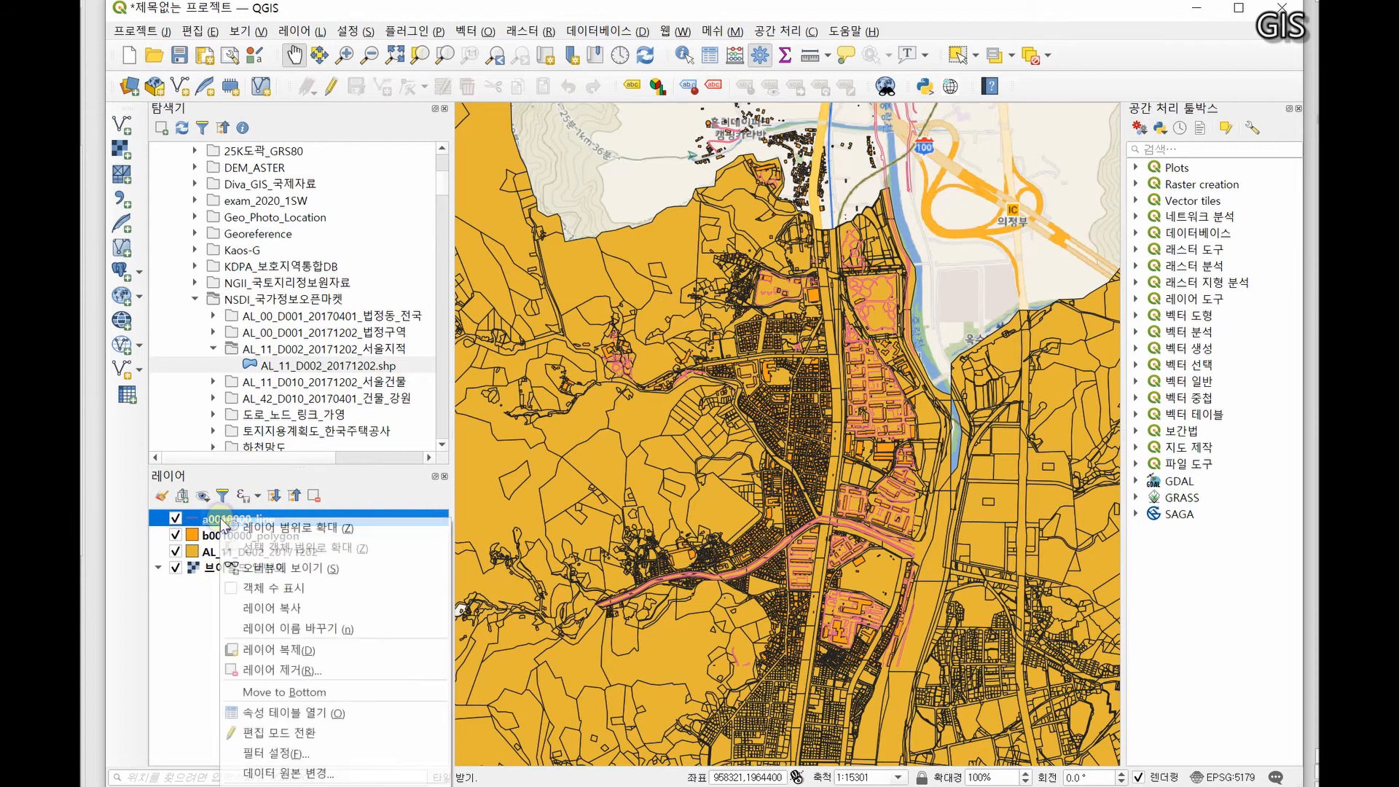
click(277, 783)
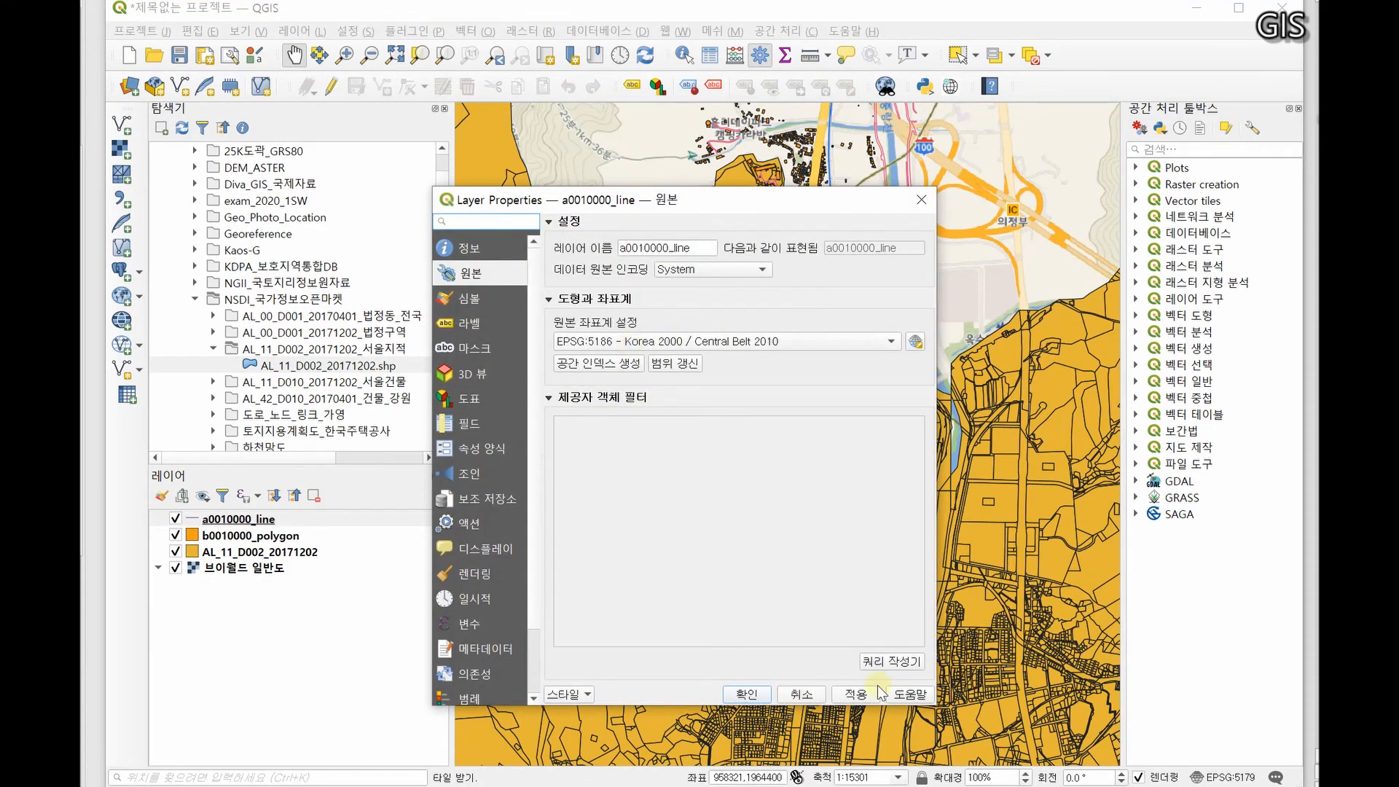
click(747, 693)
click(276, 536)
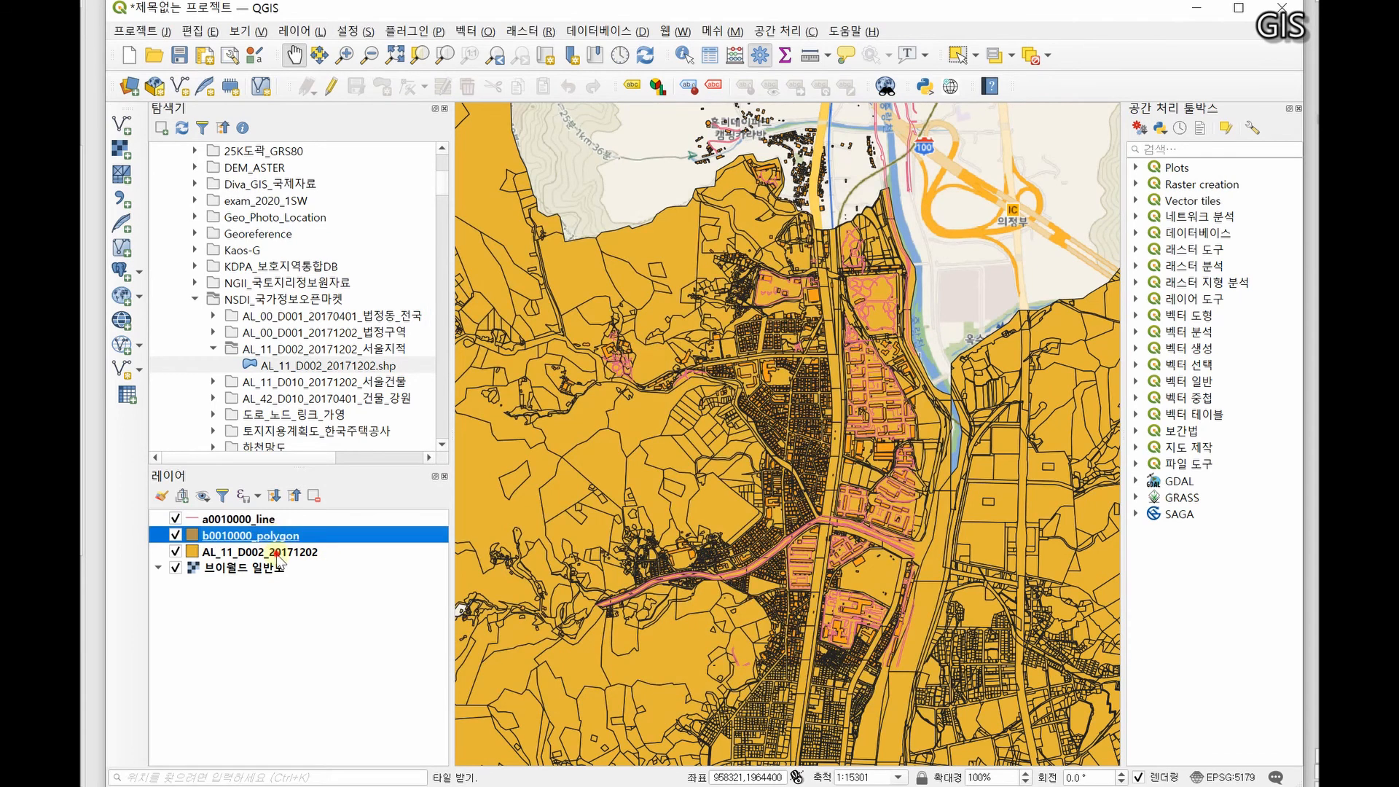
right_click(278, 554)
click(321, 784)
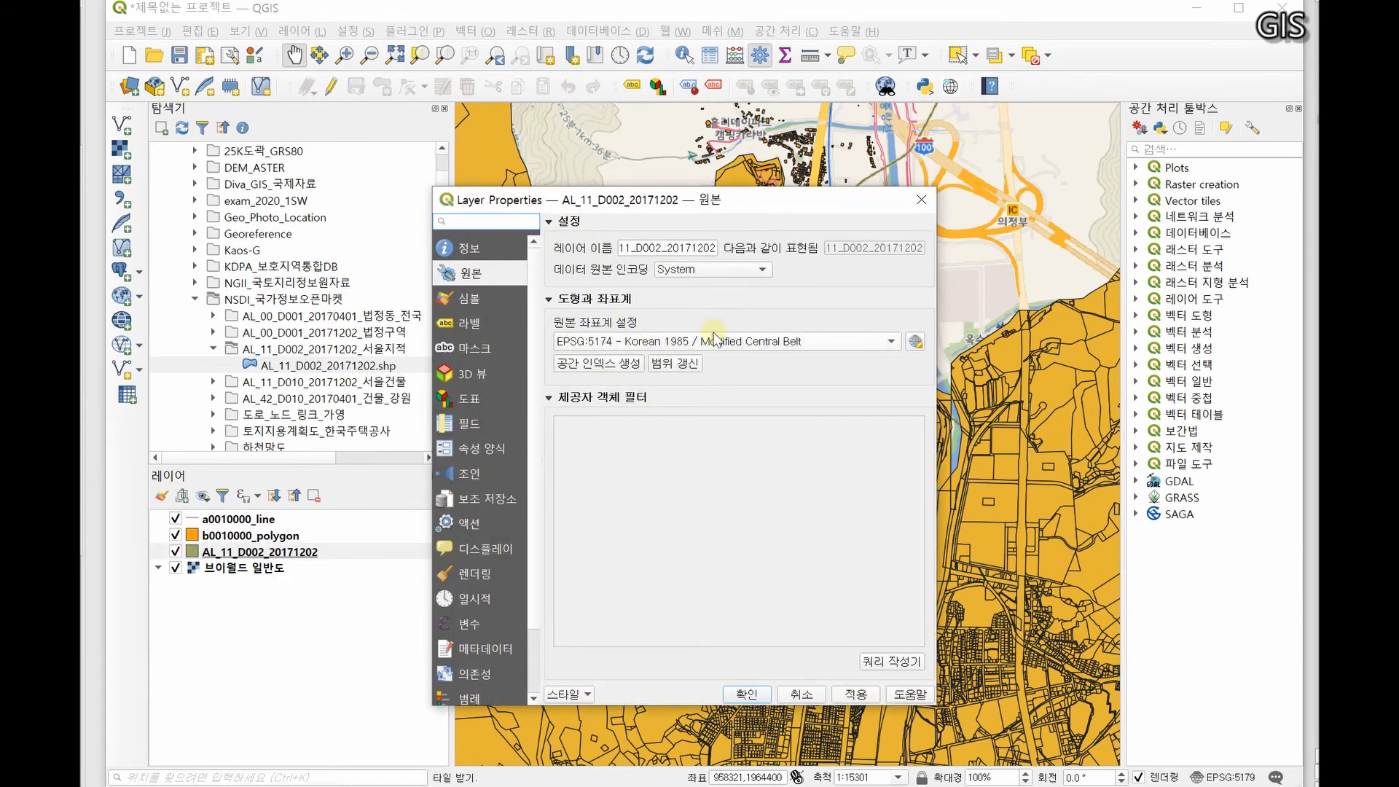
click(747, 694)
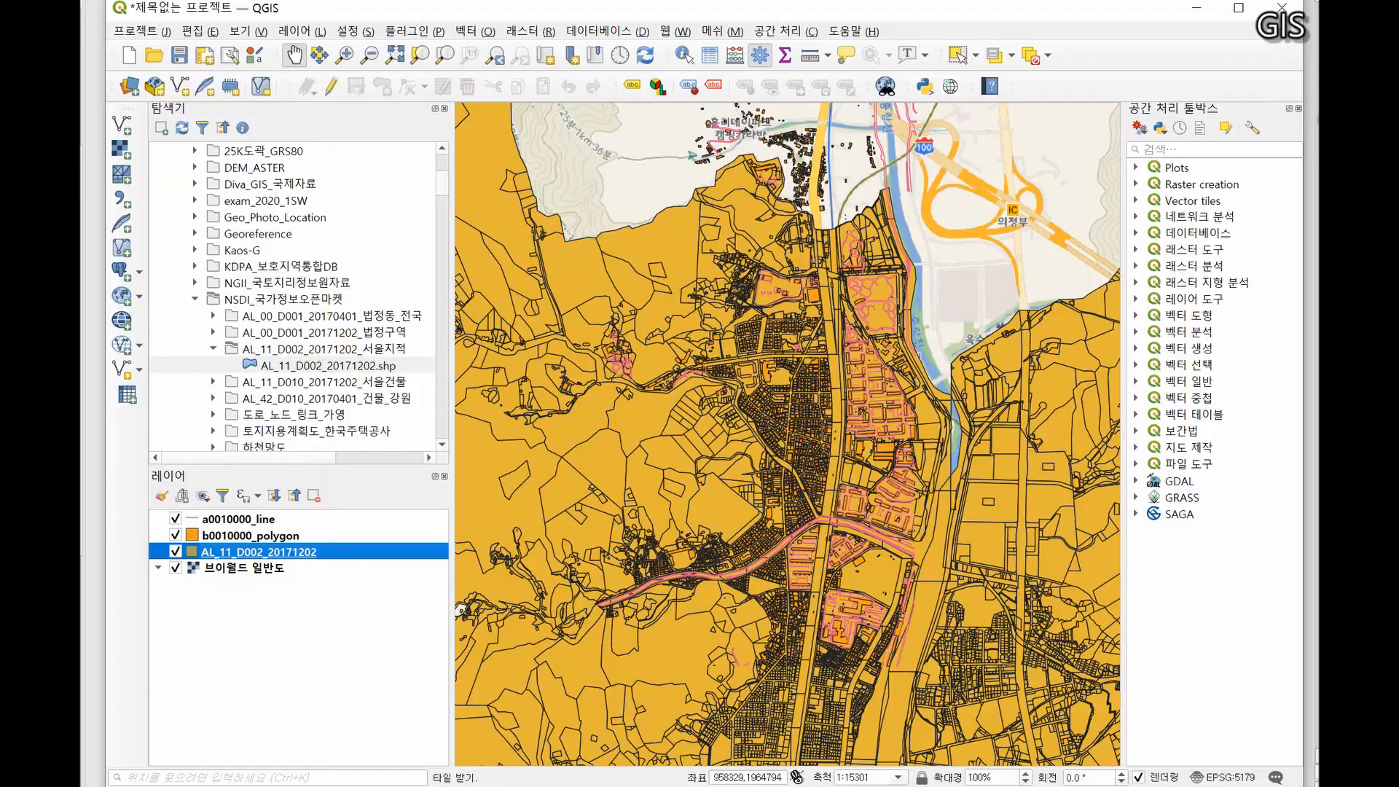
Consult the document pages on resetting a layer's coordinate system and on default coordinate systems for new layers, and return to QGIS
key(alt+Tab)
scroll(401, 365, down, 3)
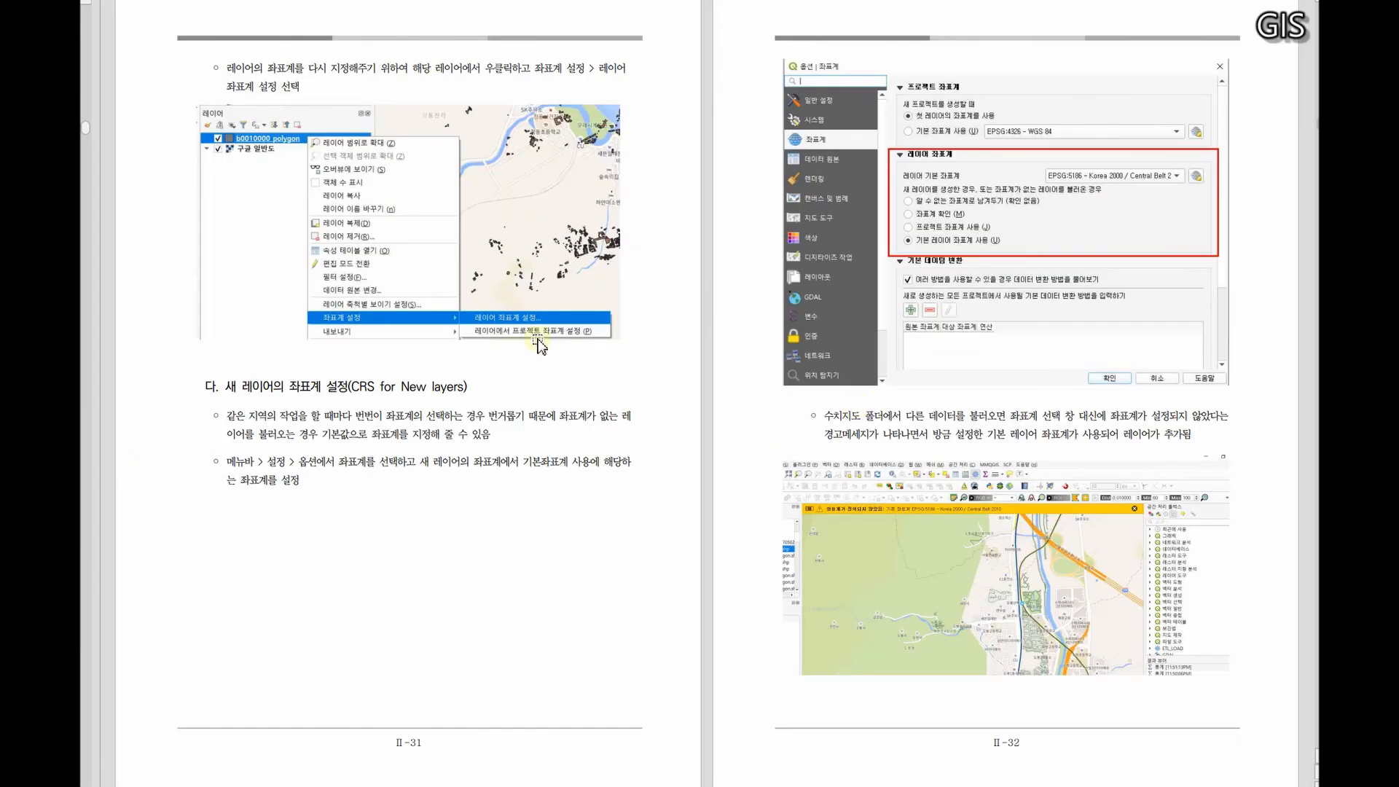
key(alt+Tab)
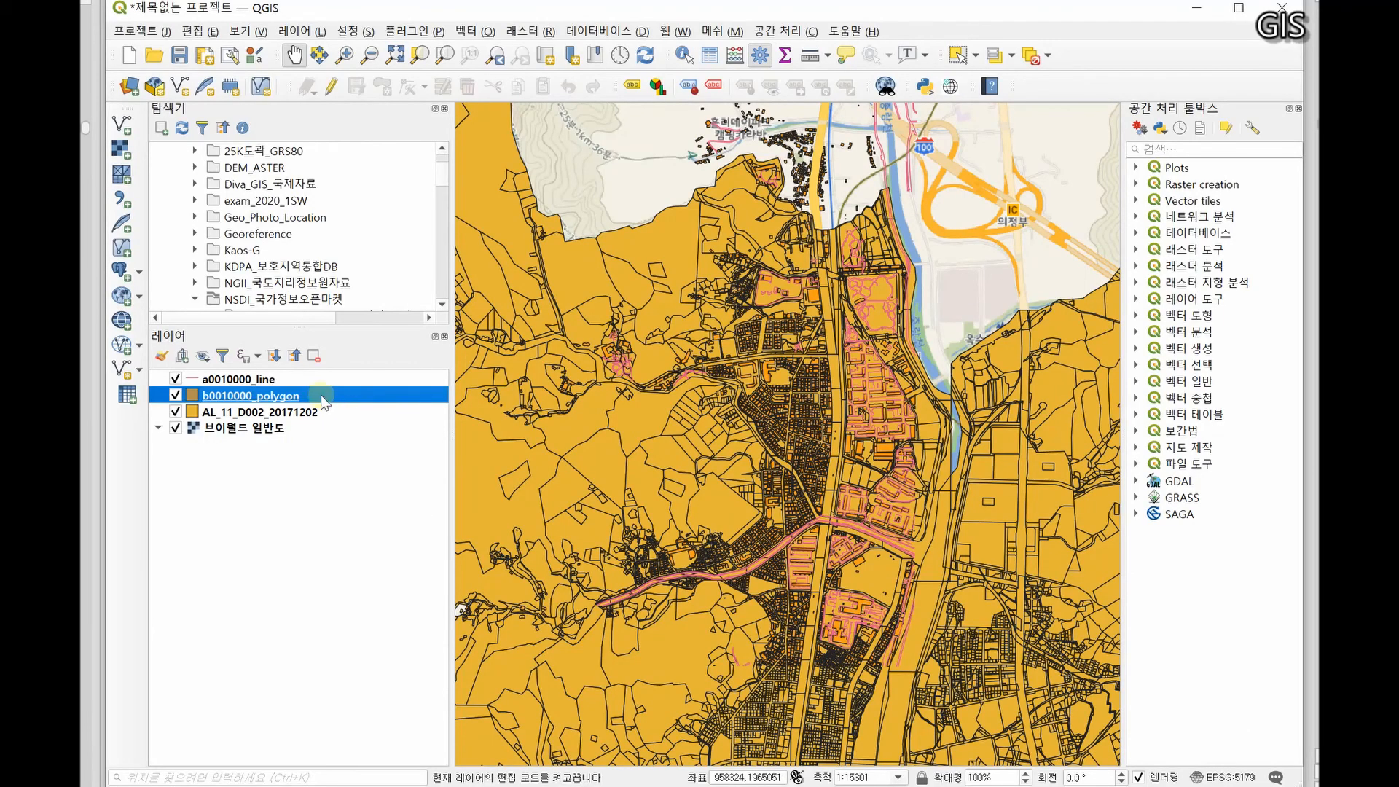
Review the source coordinate system setting in the b0010000_polygon layer's properties and close them without changes
right_click(320, 396)
mouse_move(440, 715)
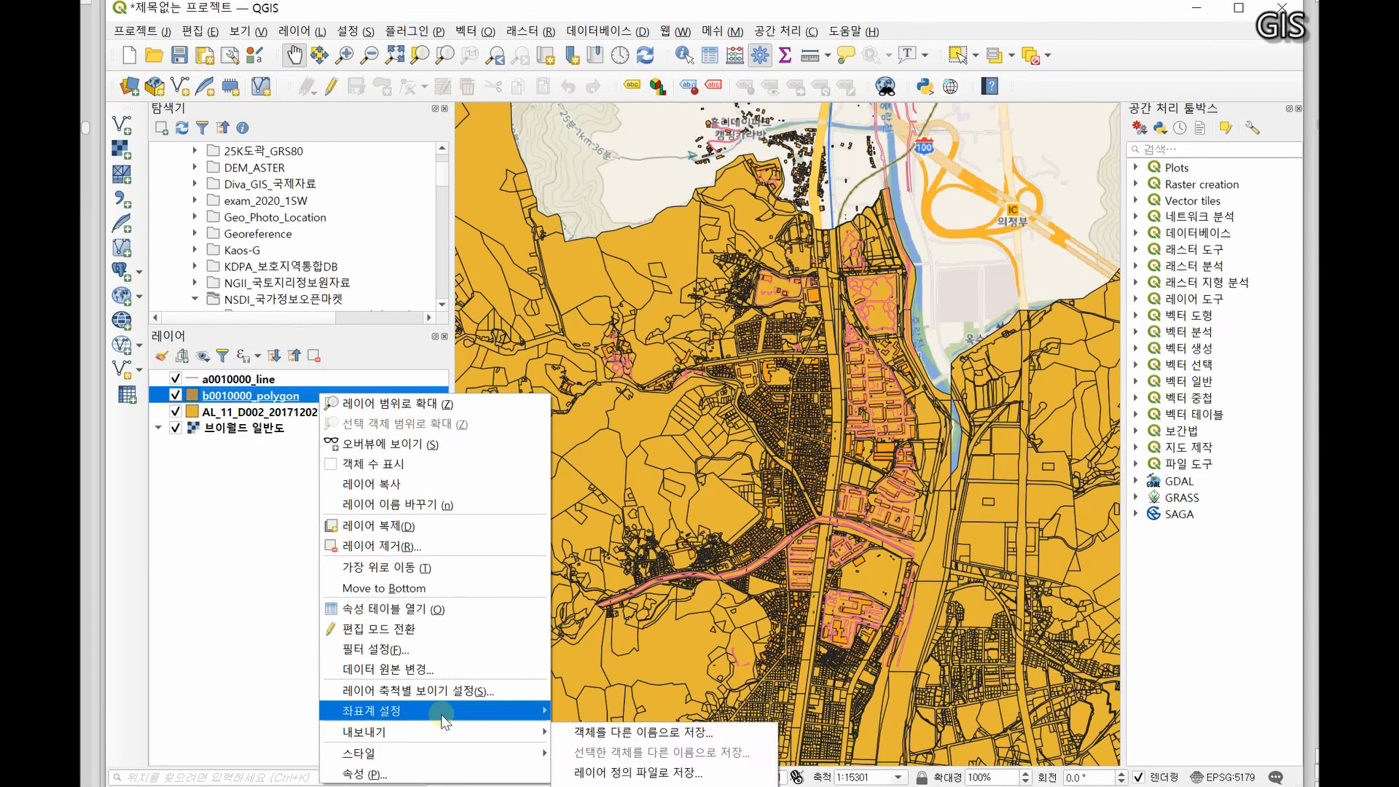
click(437, 776)
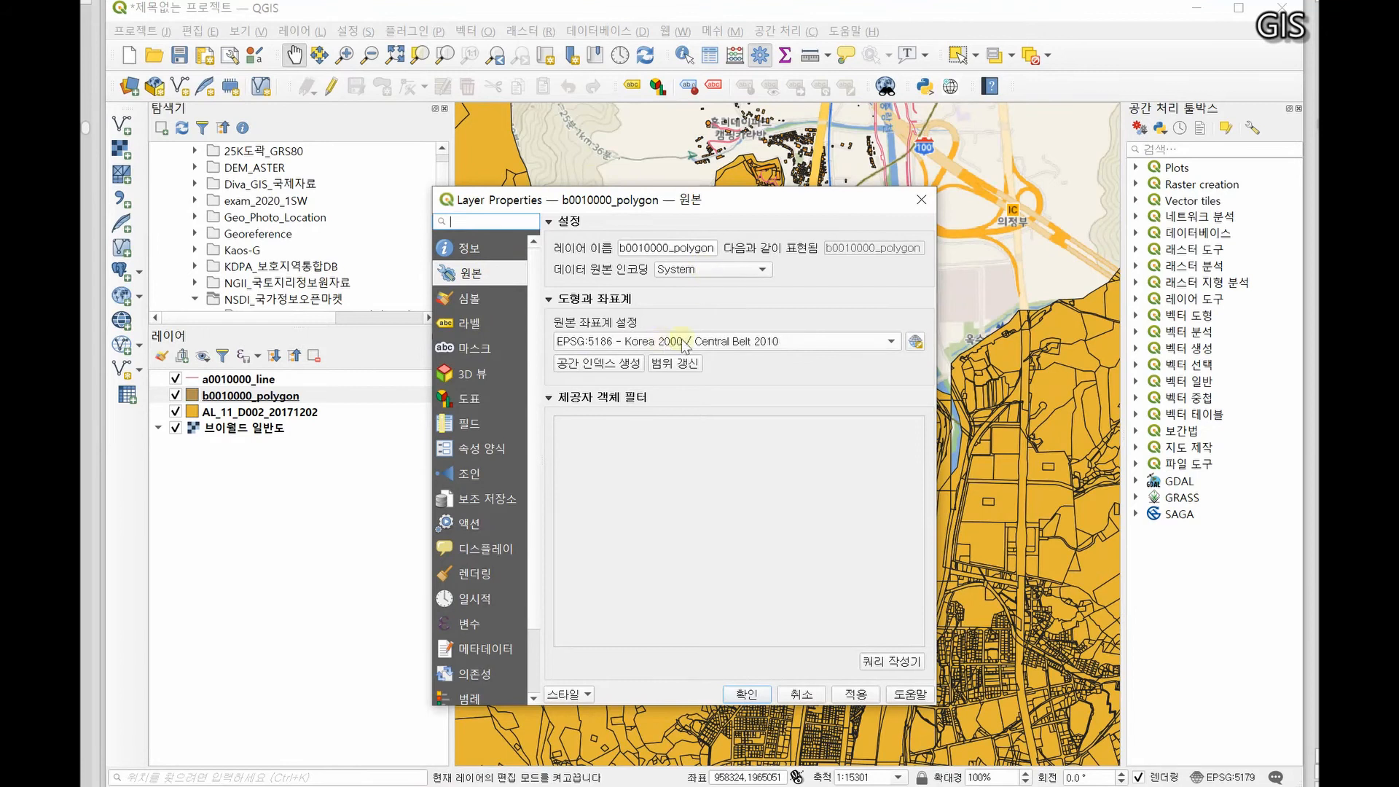
click(930, 201)
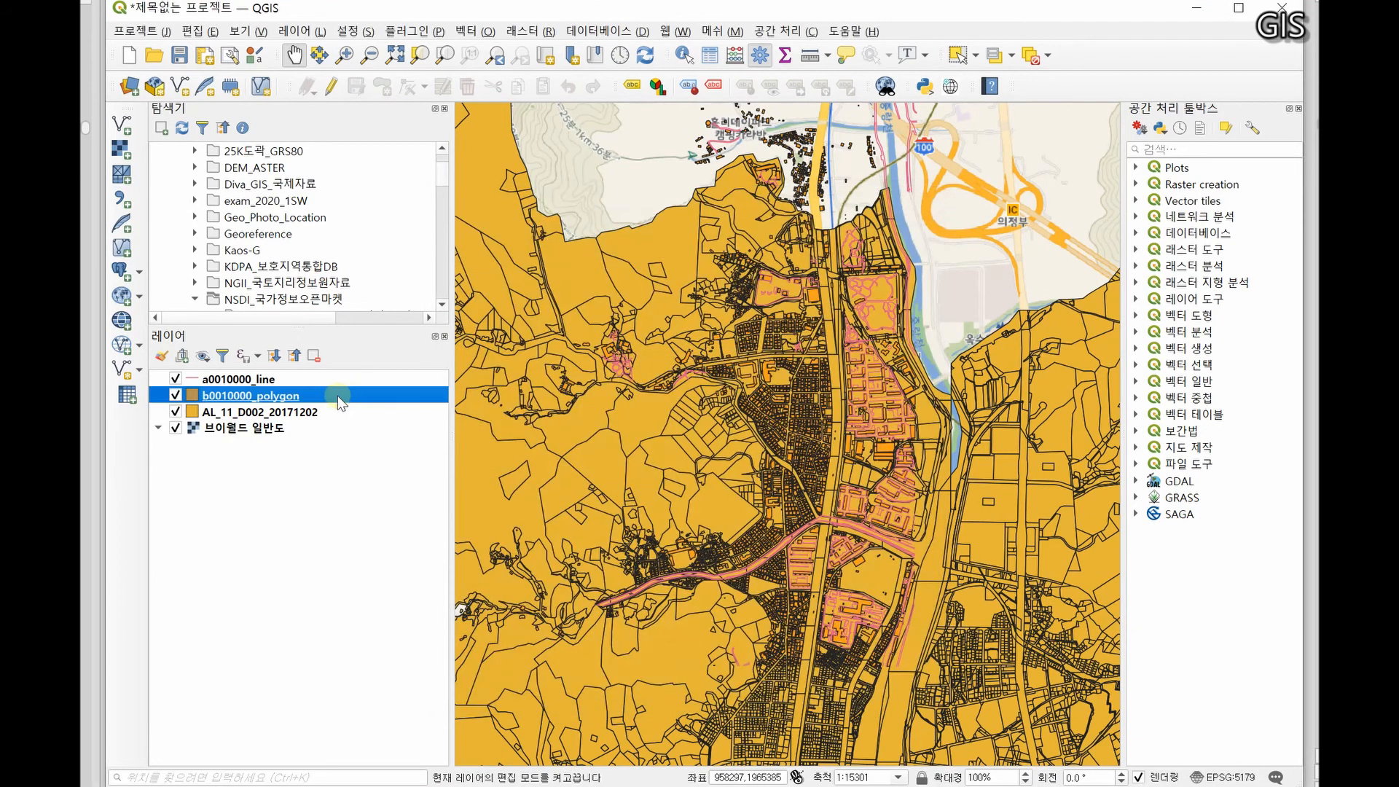
Open the layer coordinate system selector for b0010000_polygon, filter the list by 51, and cancel without assigning one
right_click(338, 396)
mouse_move(481, 712)
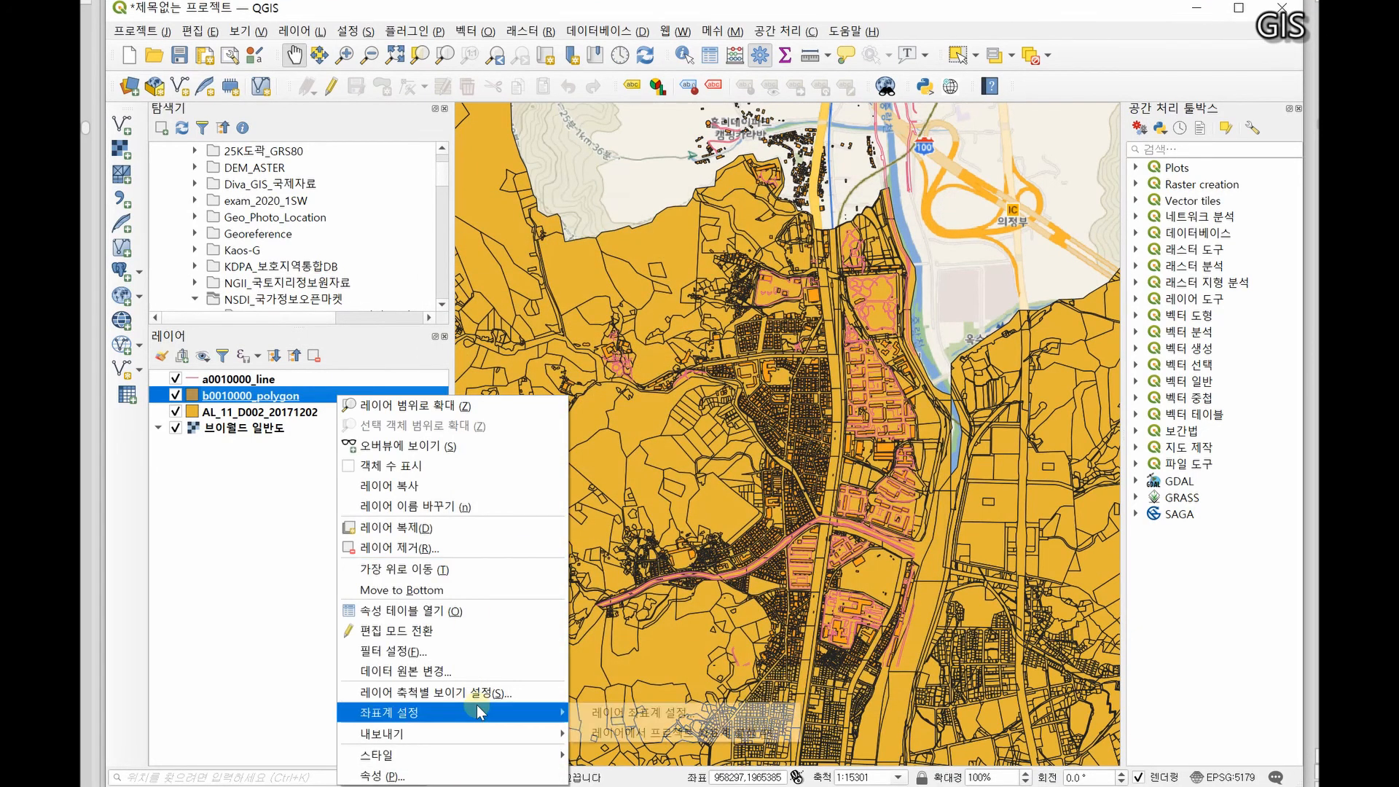
click(679, 715)
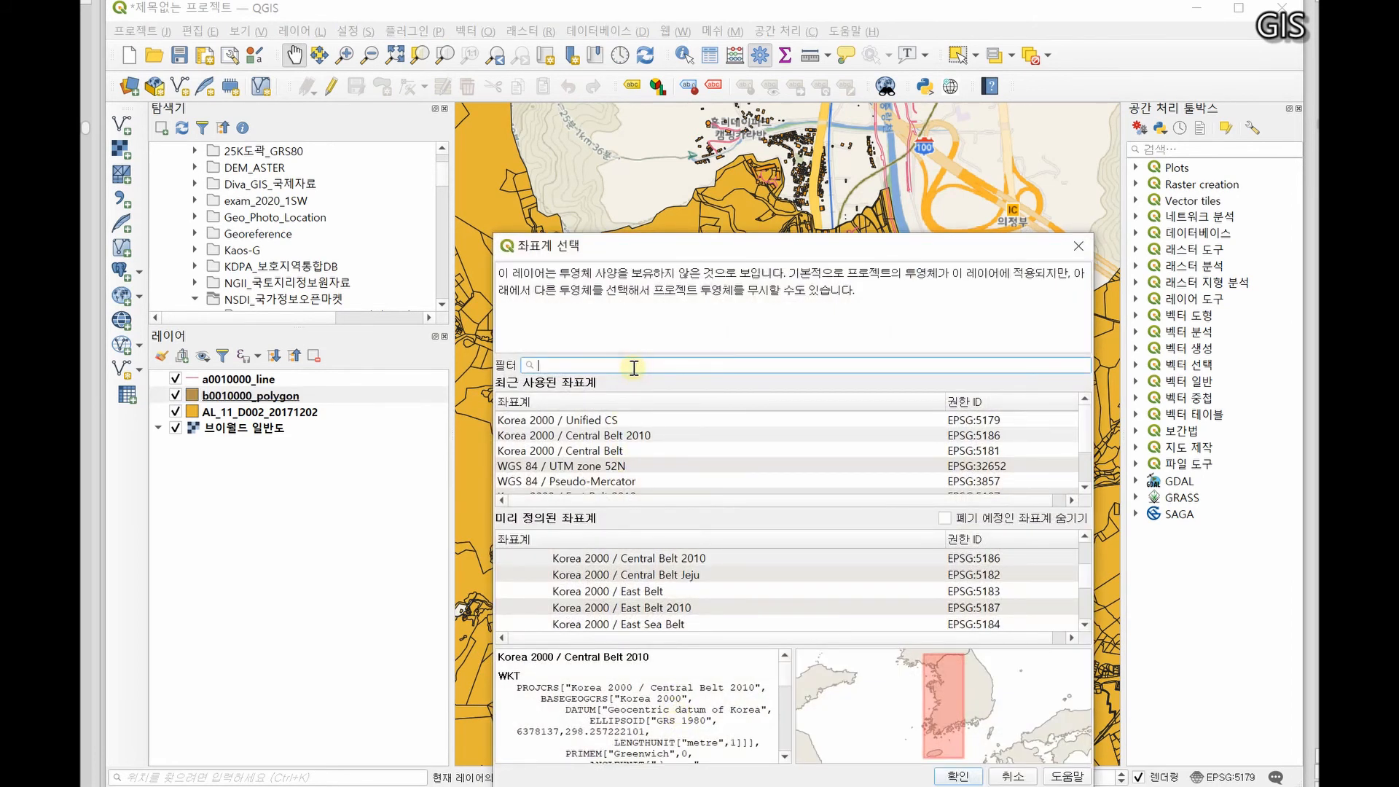
text(sf)
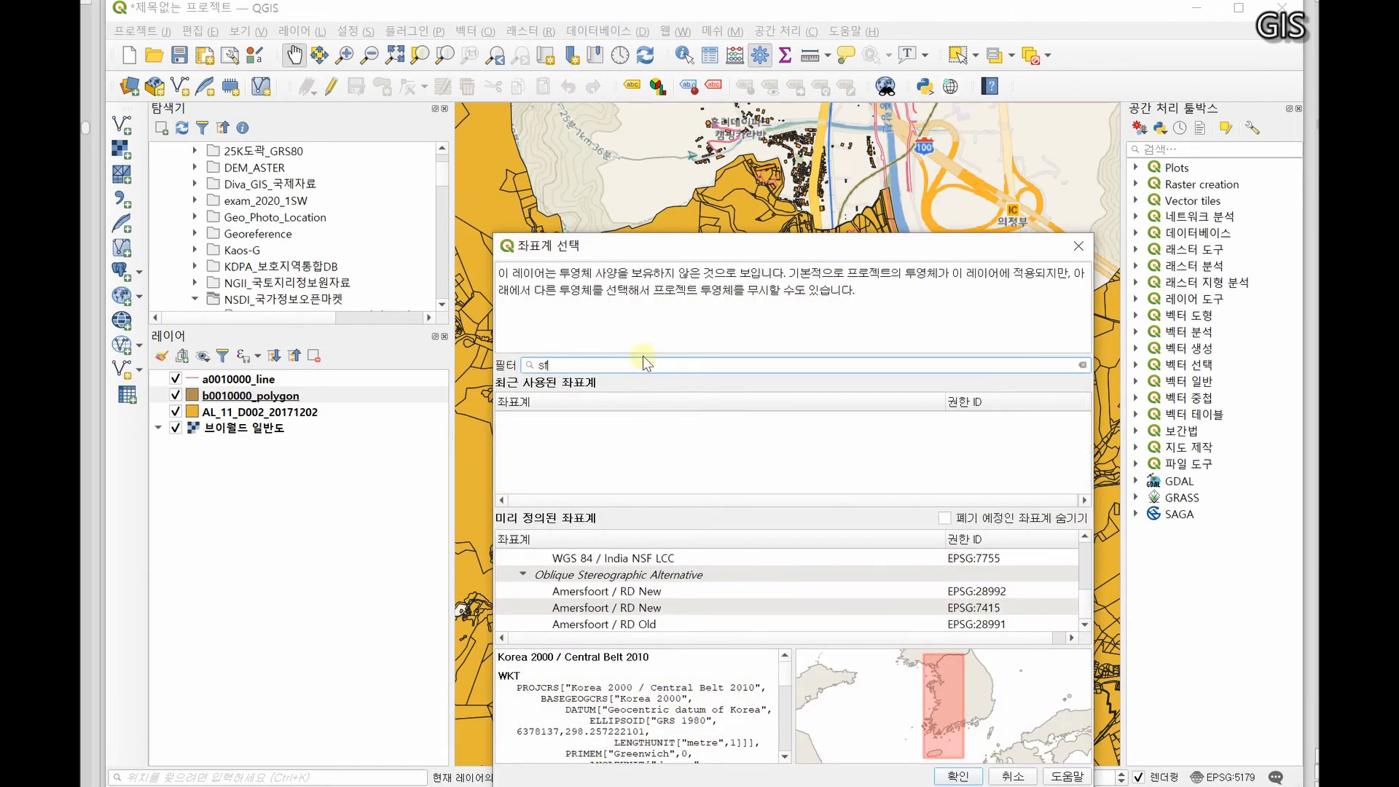
key(BackSpace)
key(BackSpace)
text(51)
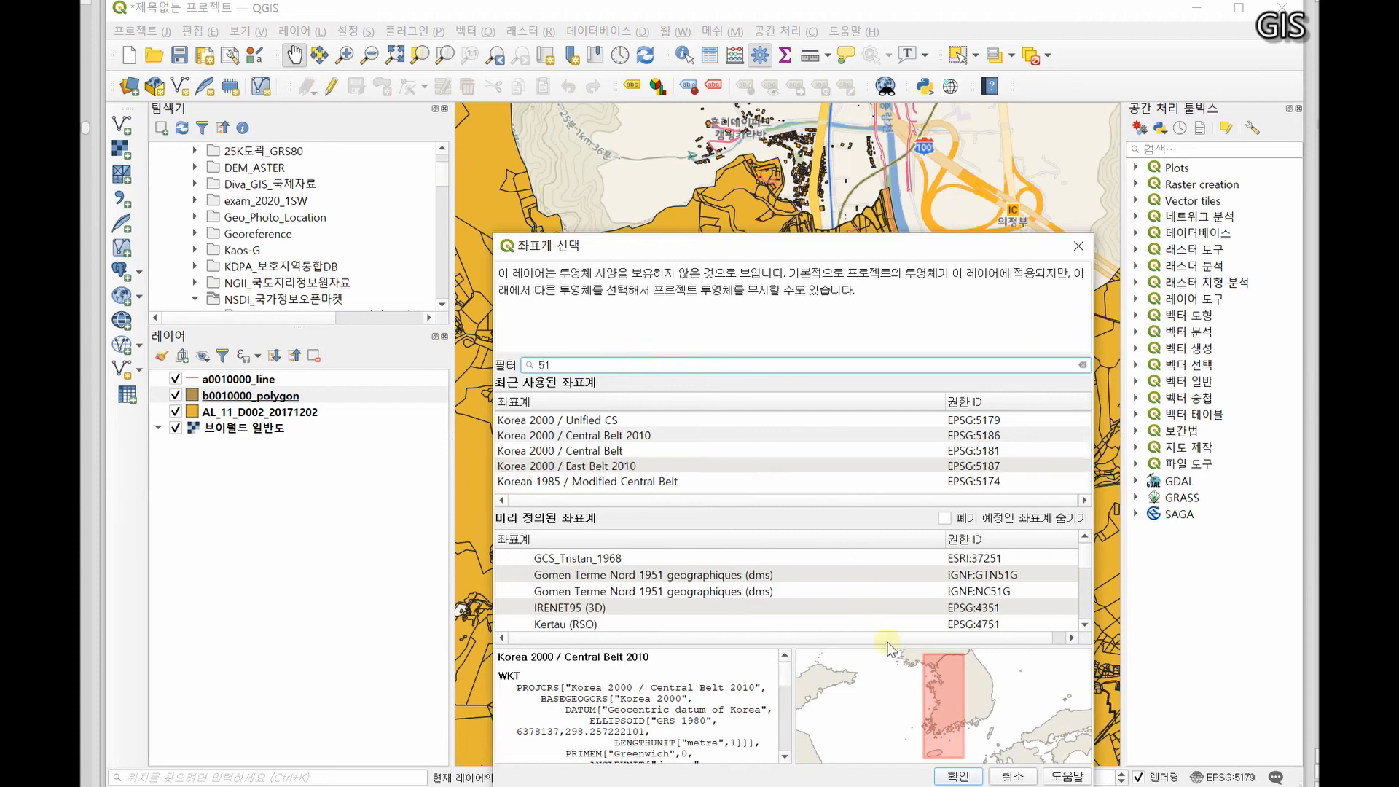
click(1015, 777)
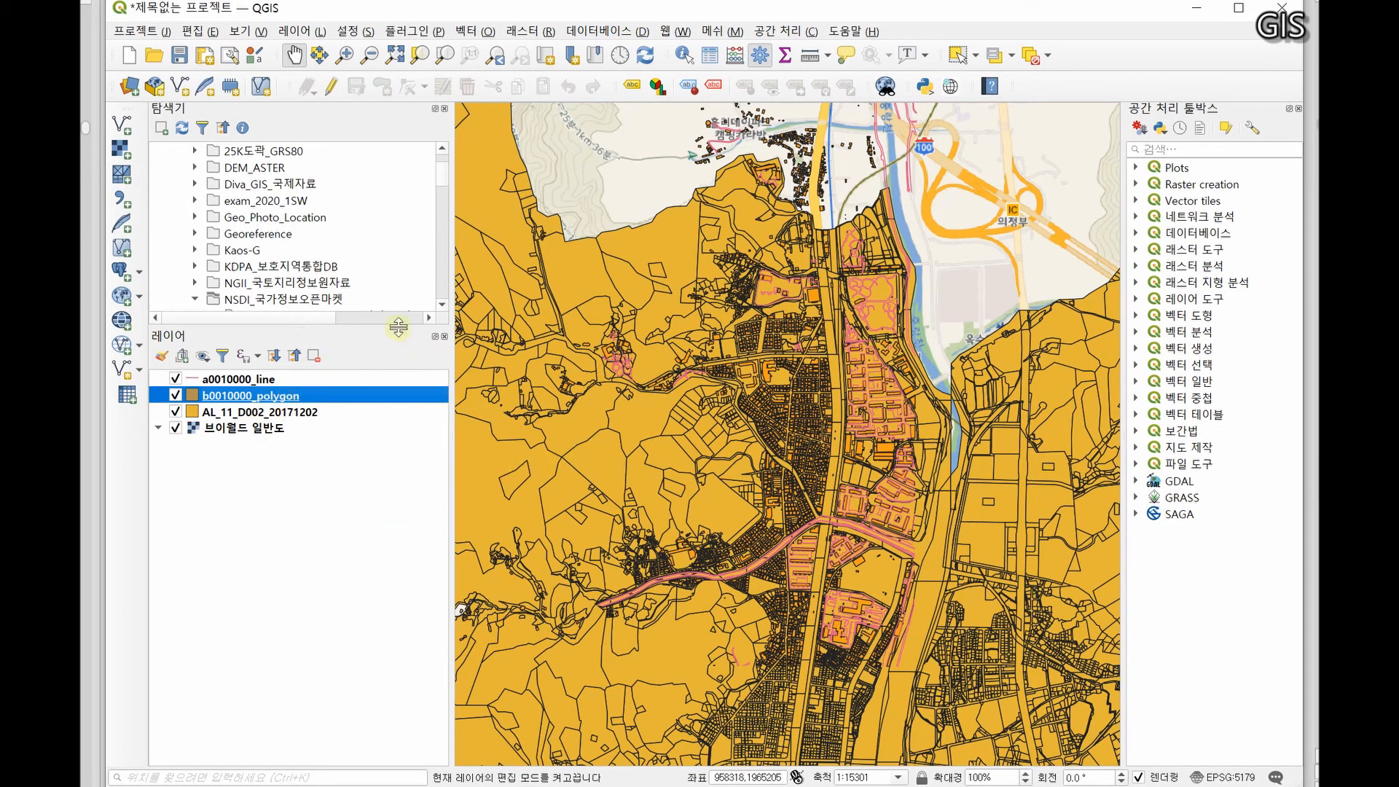
Collapse the NSDI_국가정보오픈마켓 folder and its 서울지적 subfolder, and browse to the shapefiles in the (B010)수치지도 folder under 수치지도
drag(442, 174, 441, 159)
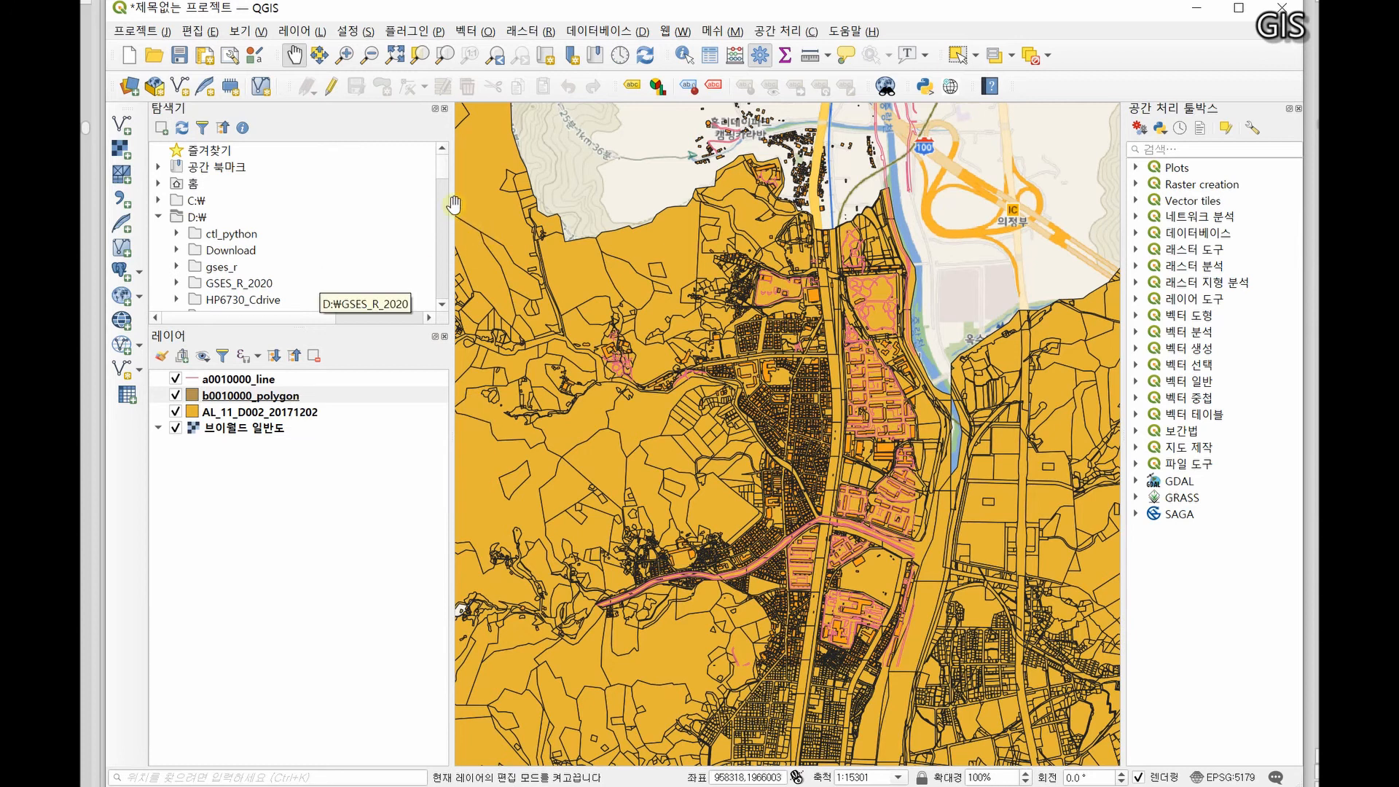
drag(445, 167, 443, 182)
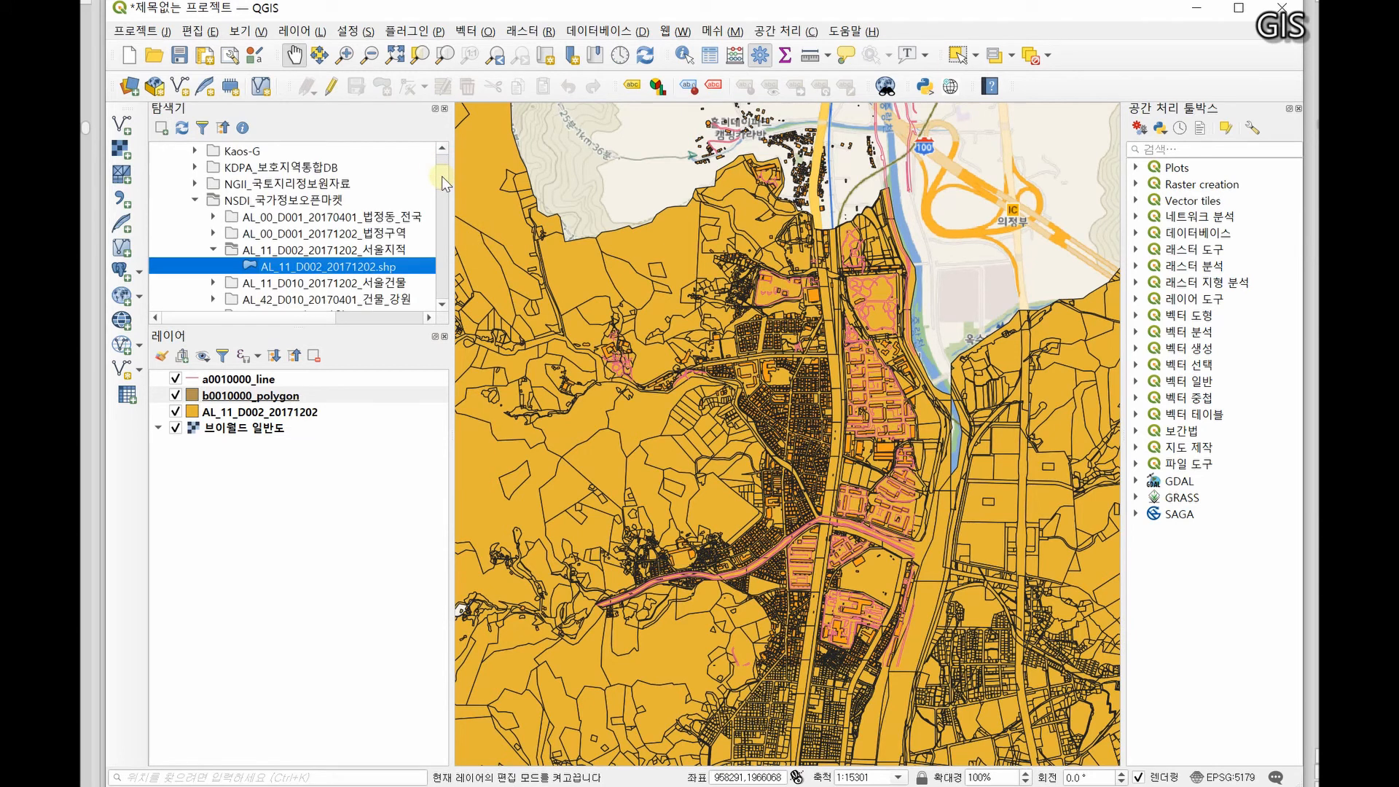
scroll(206, 212, up, 3)
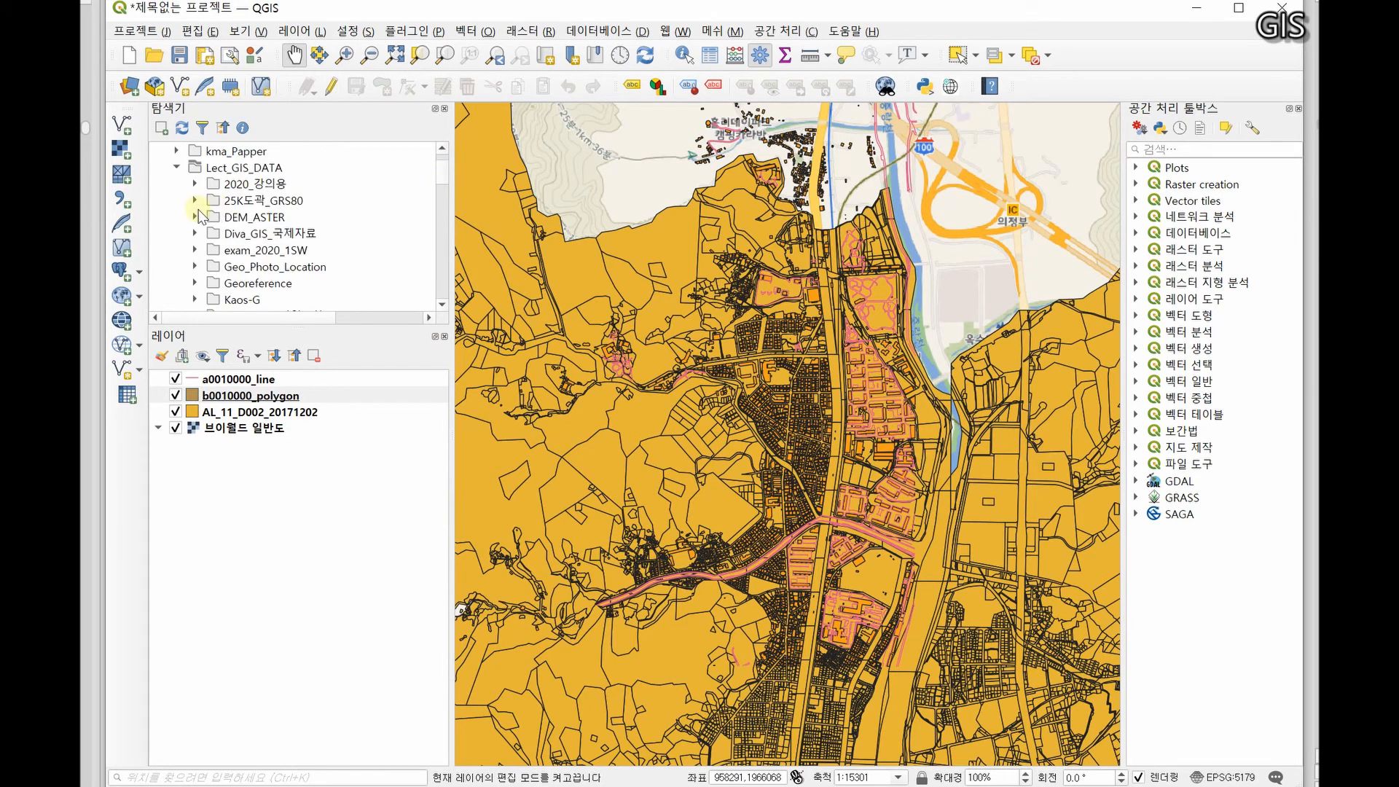
scroll(206, 213, down, 4)
click(213, 200)
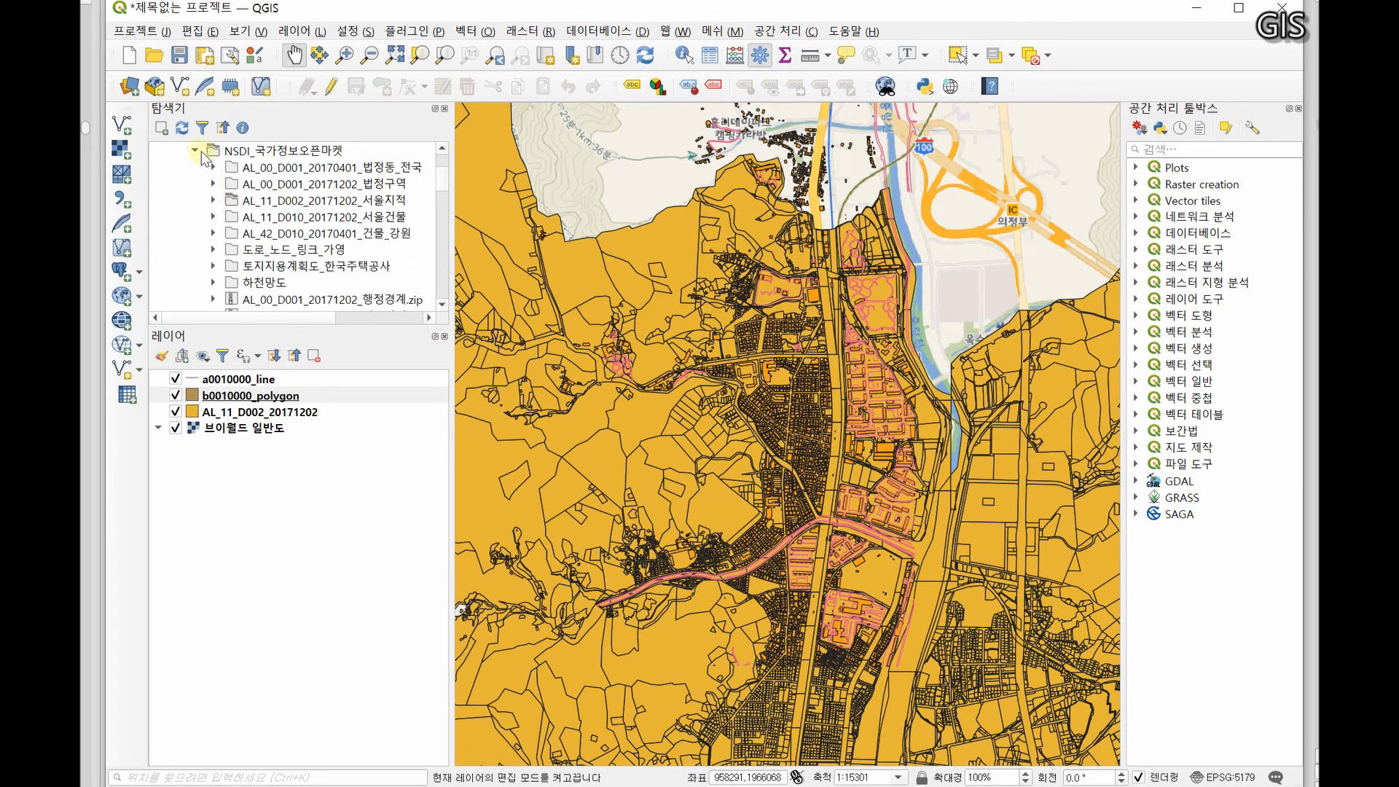
click(194, 150)
scroll(277, 223, down, 3)
scroll(277, 222, down, 5)
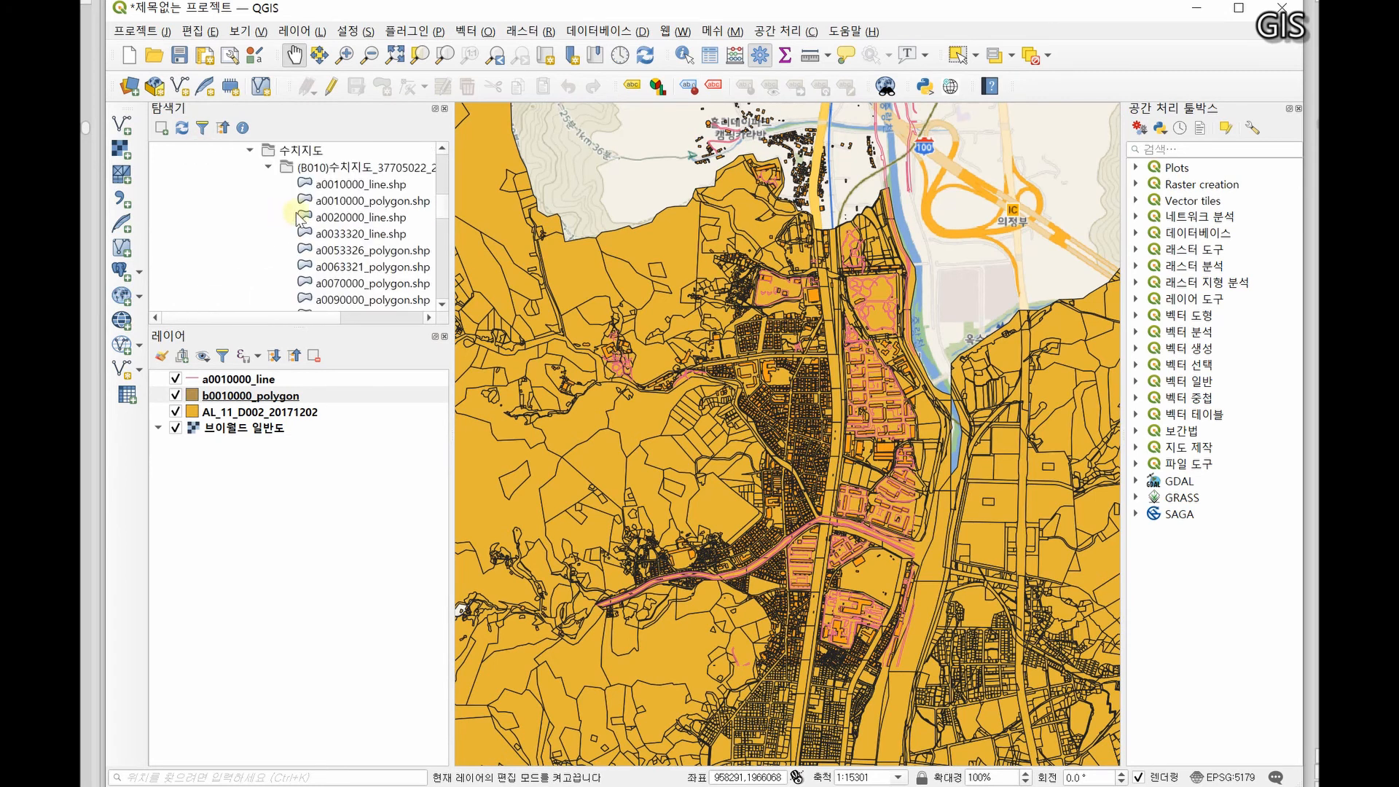
scroll(387, 232, down, 2)
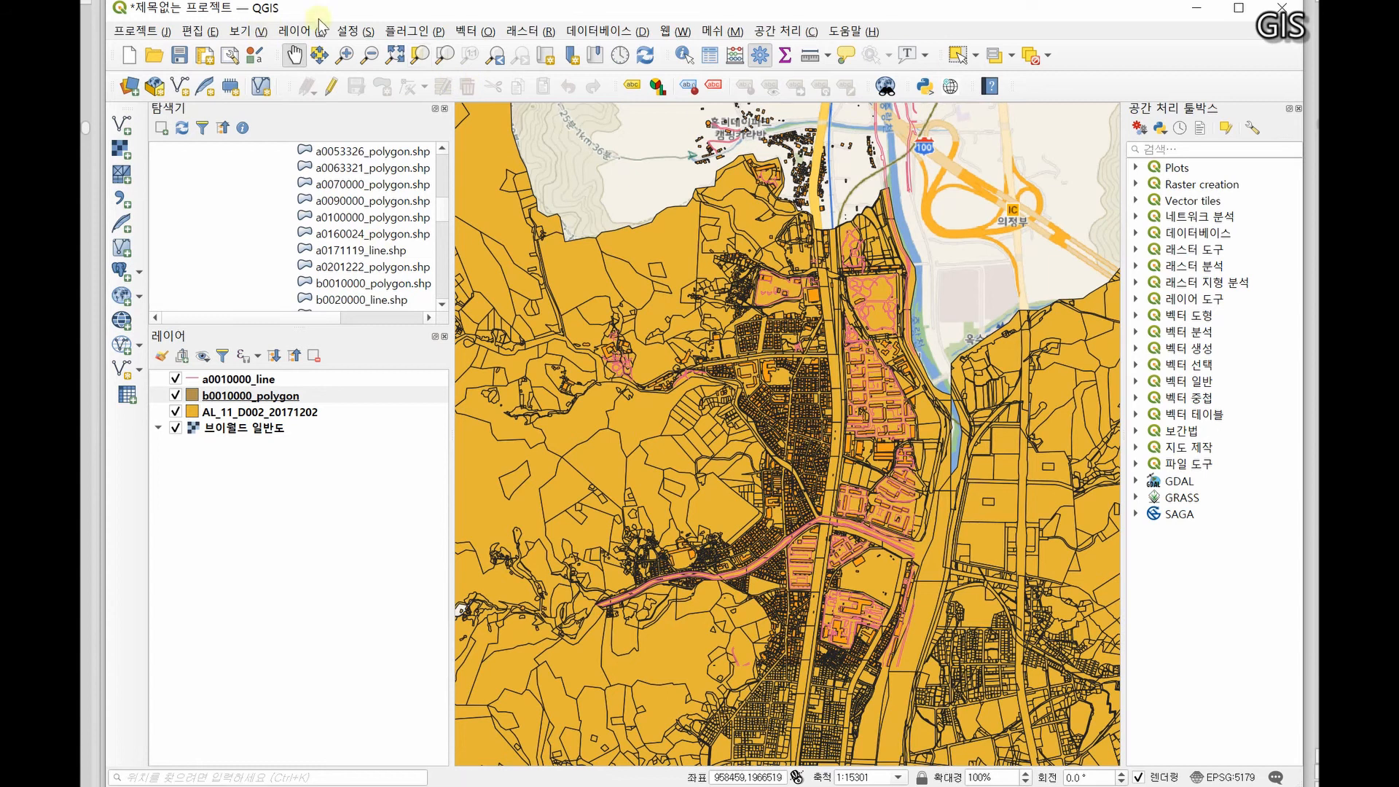
Set the default layer coordinate system to EPSG:5186 - Korea 2000 / Central Belt 2010 and use it for layers without one
click(355, 32)
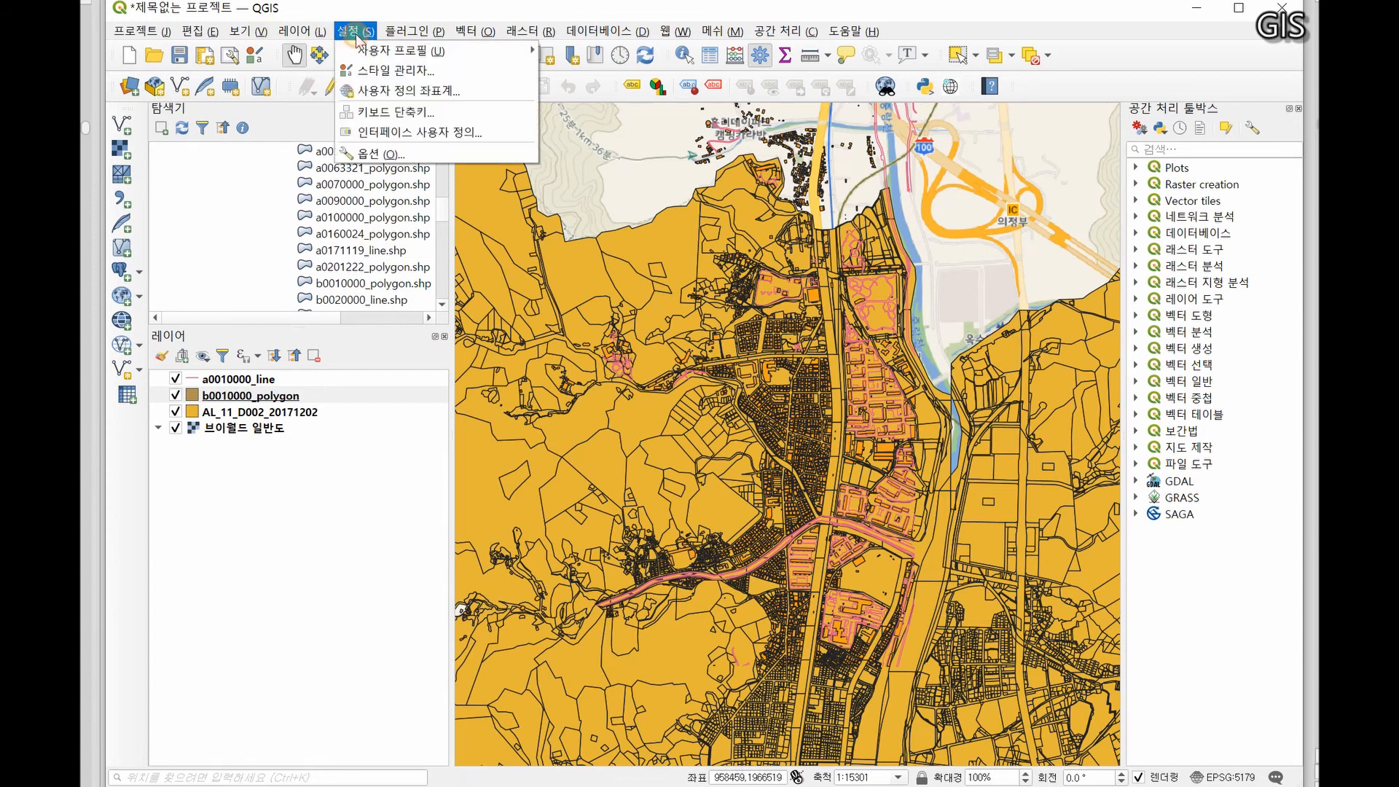
click(416, 162)
click(421, 300)
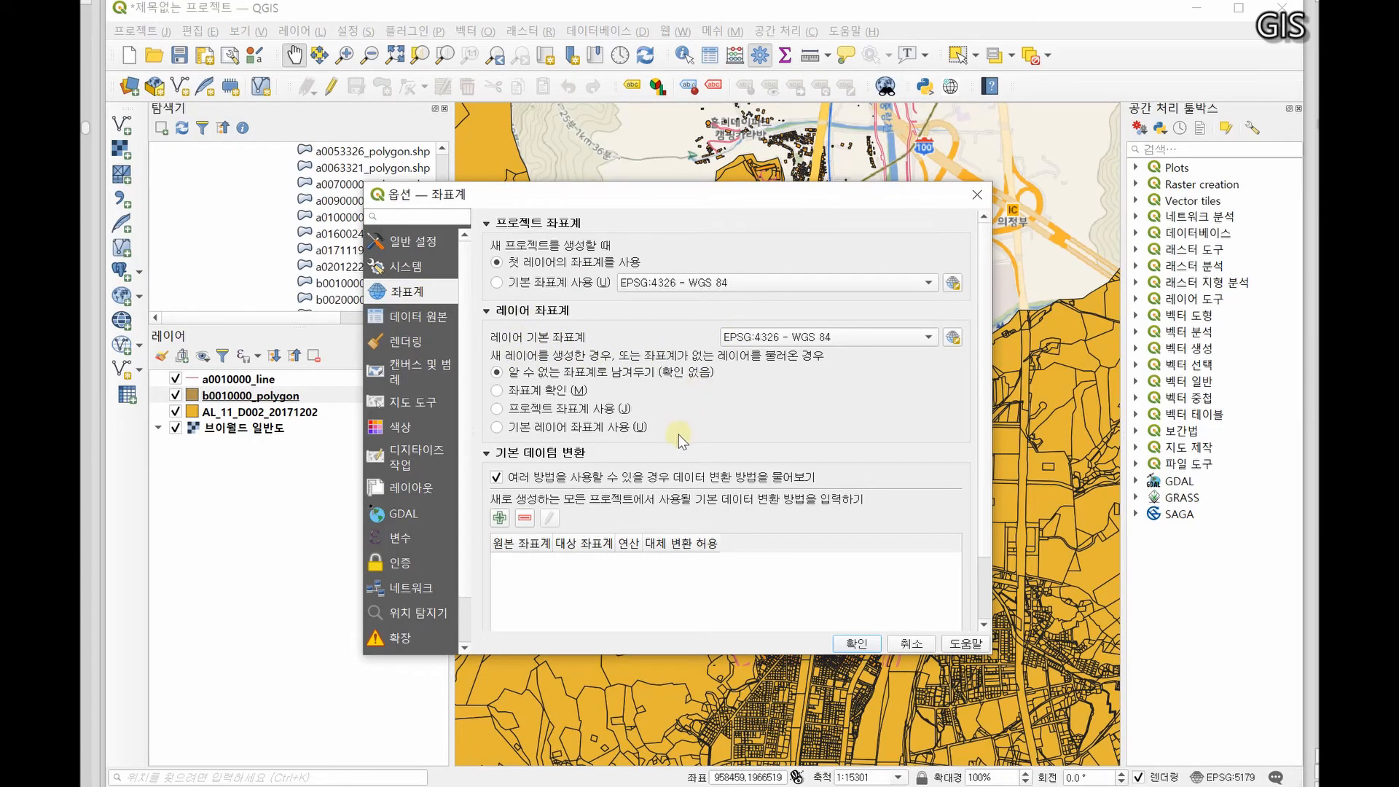
click(497, 427)
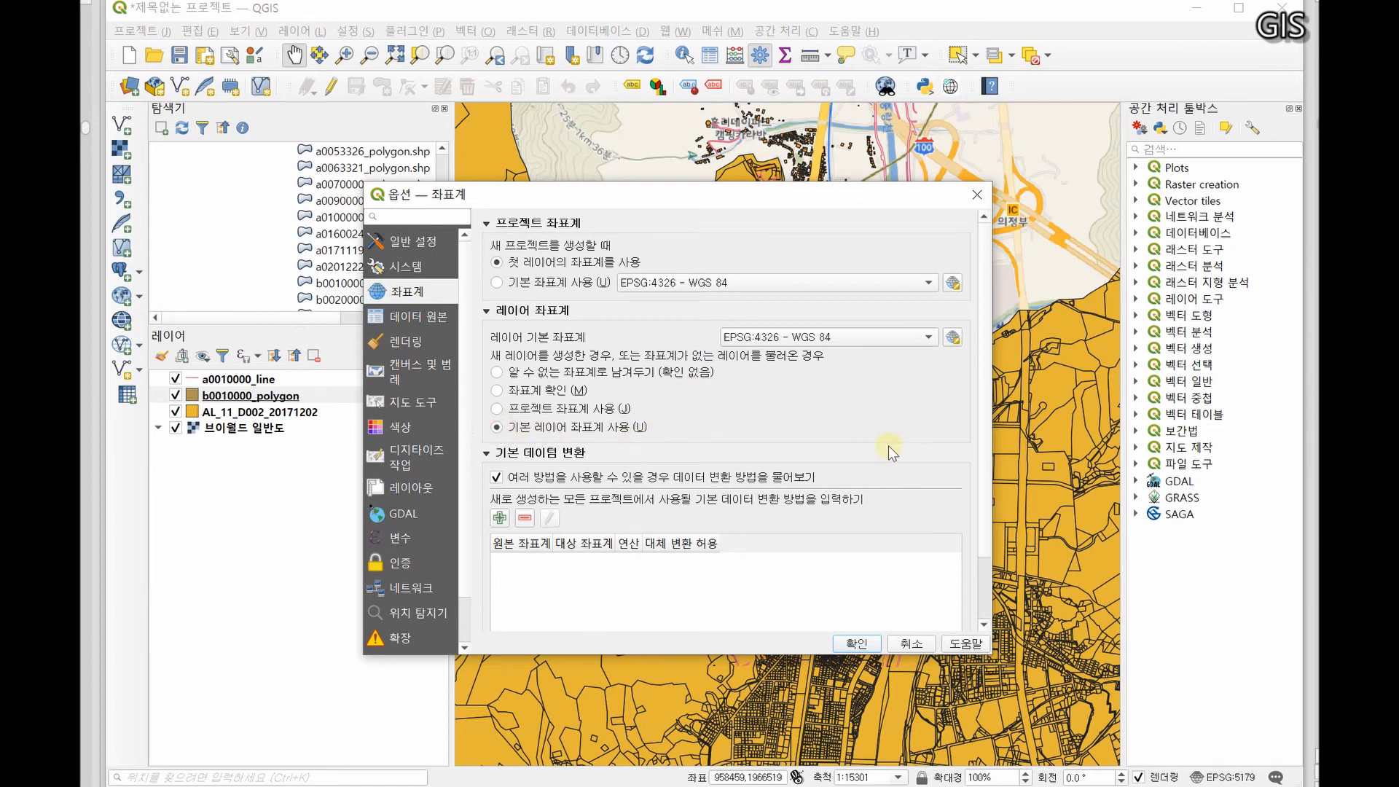
click(931, 338)
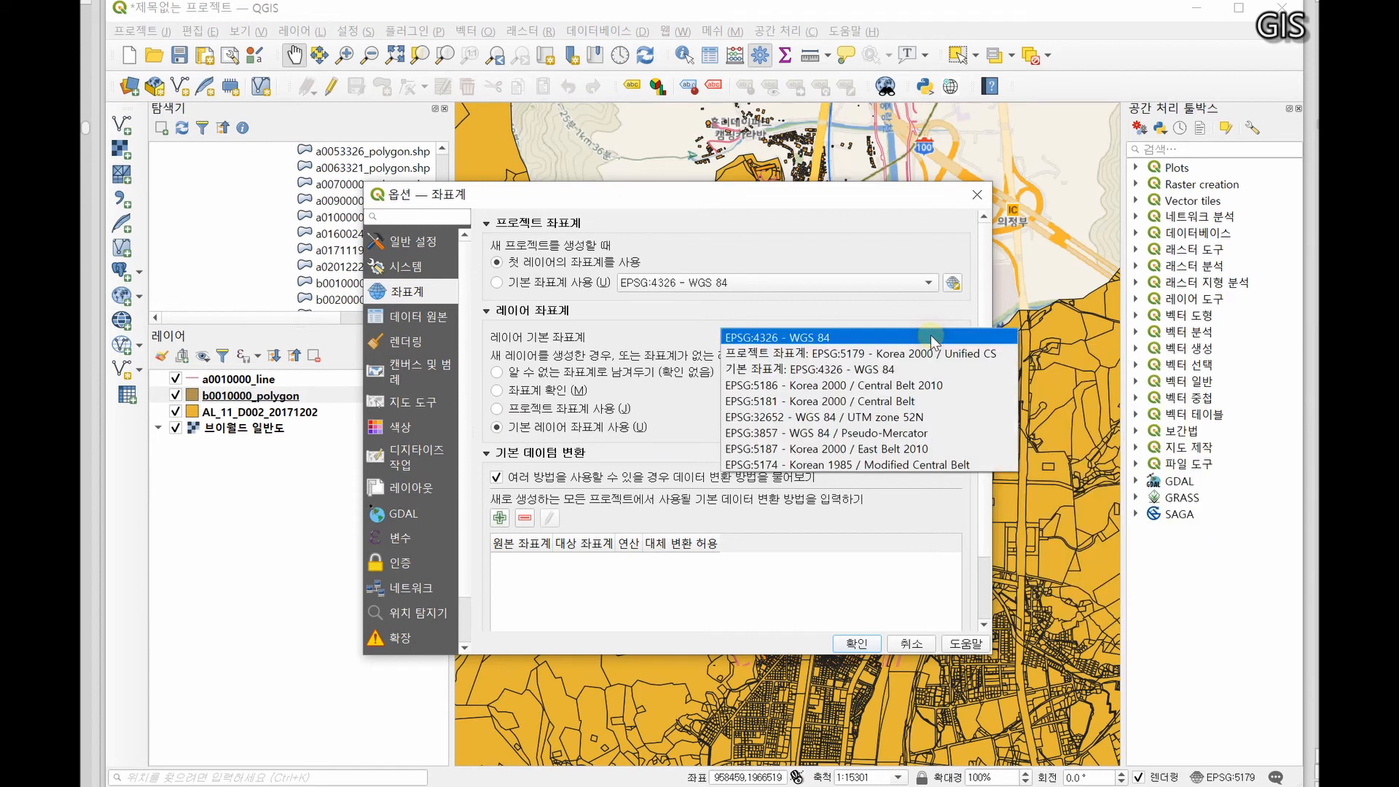
click(931, 384)
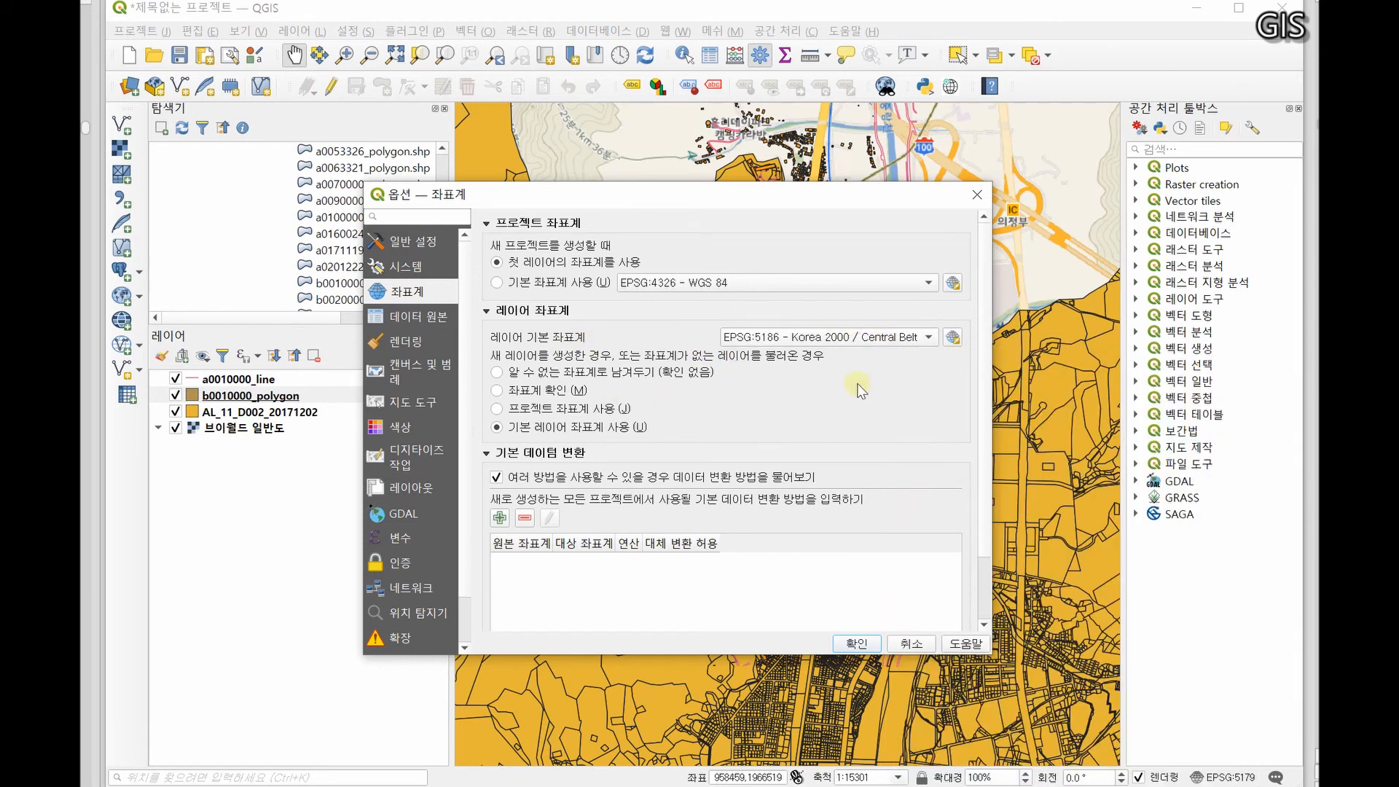
click(856, 643)
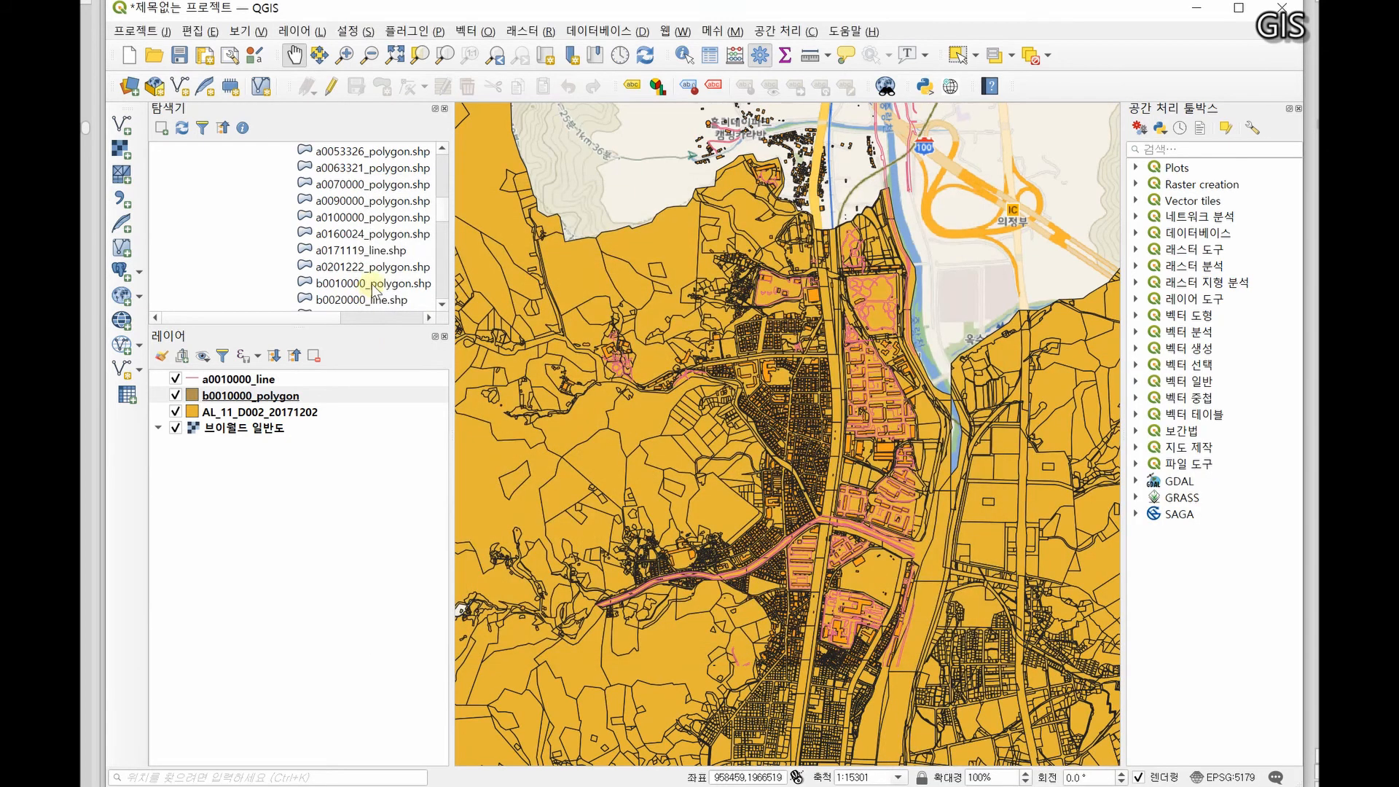
Add a0160024_polygon.shp to the project above b0010000_polygon and zoom to the new layer's extent
click(373, 234)
drag(373, 240, 284, 400)
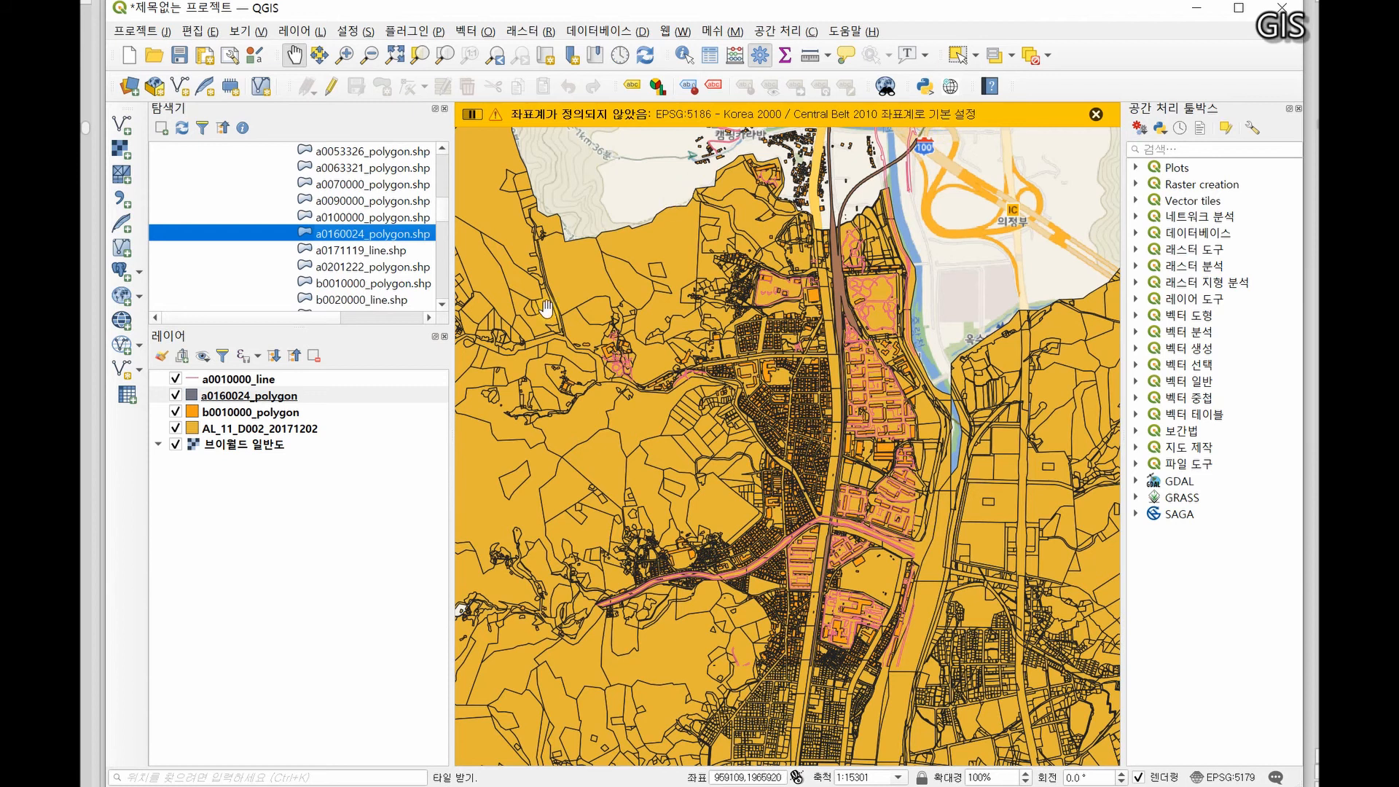
right_click(286, 397)
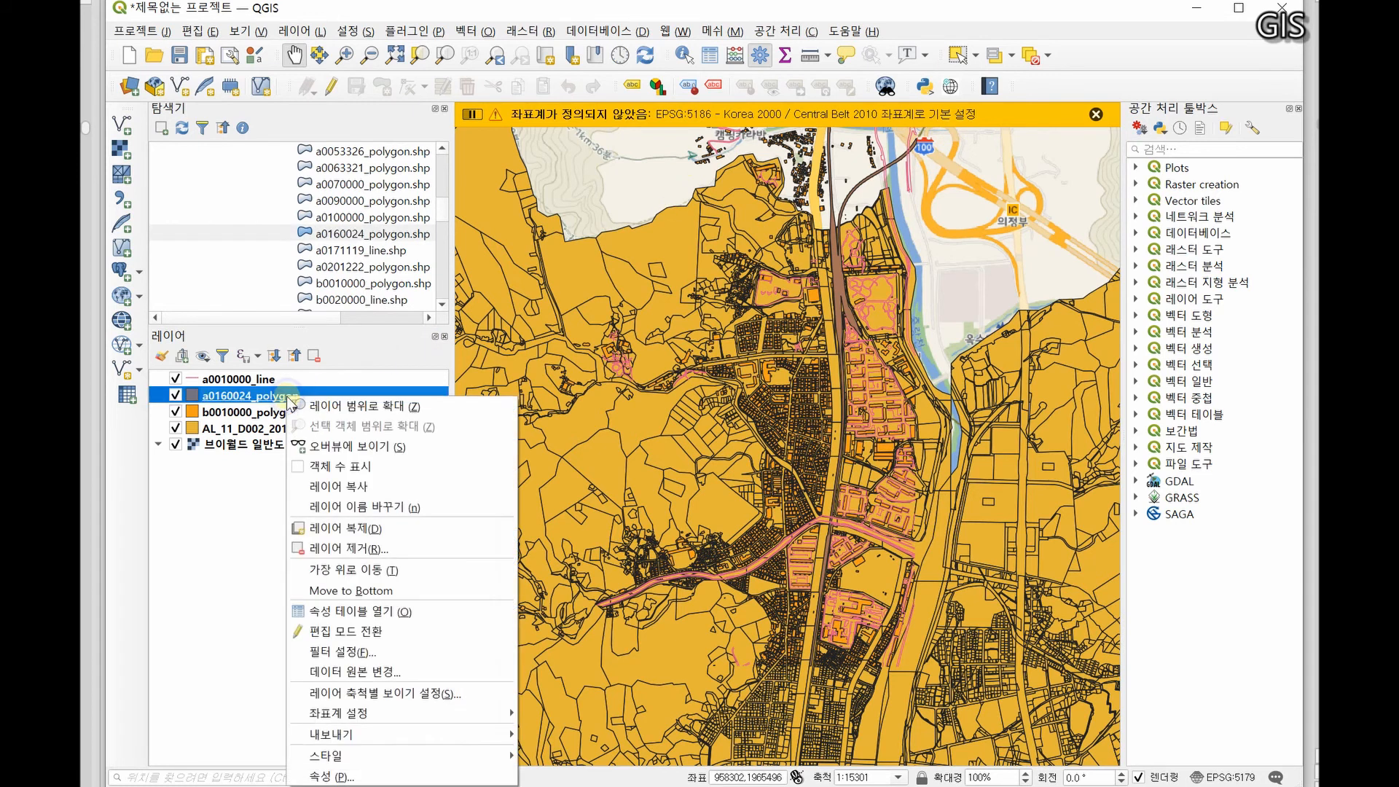
click(375, 410)
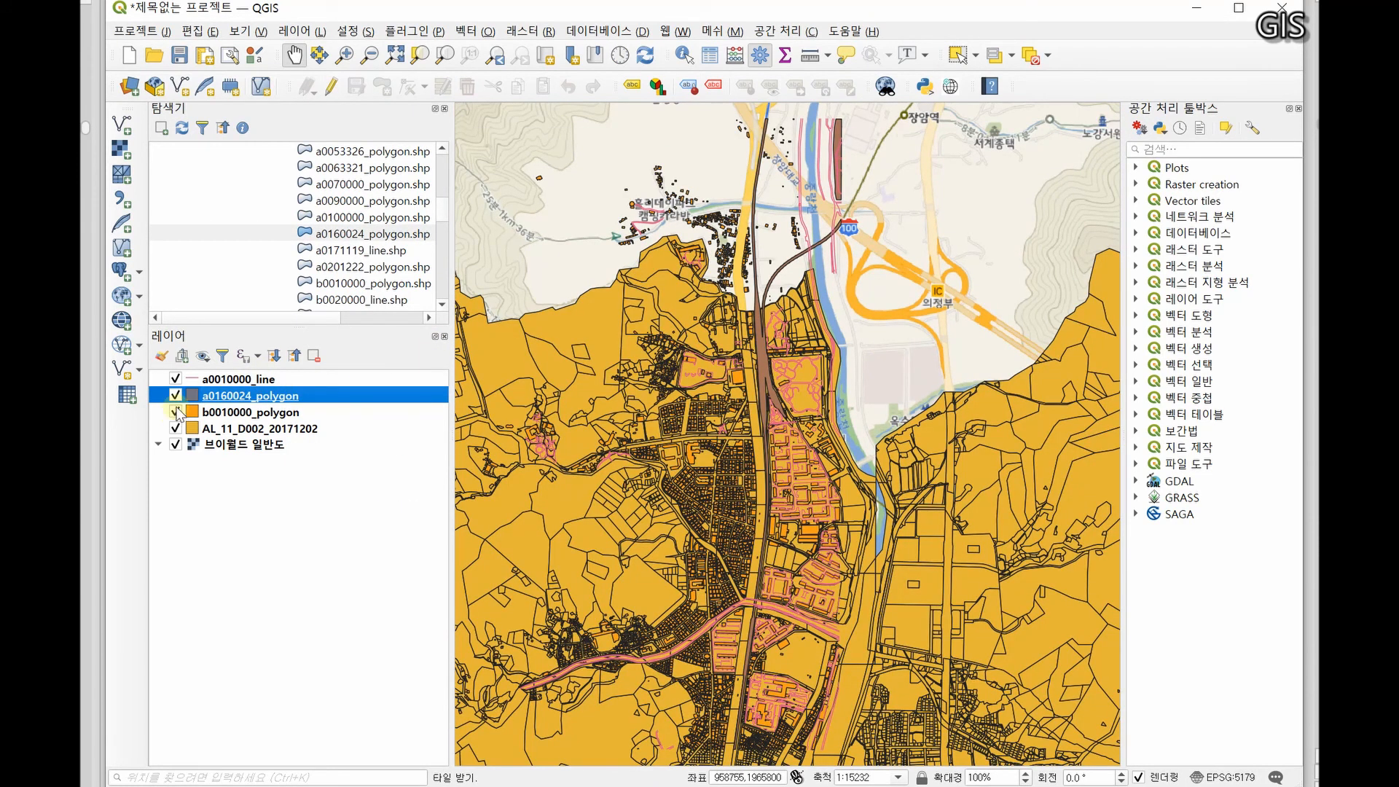
Hide the b0010000_polygon, AL_11_D002_20171202 and a0010000_line layers
click(176, 412)
click(176, 429)
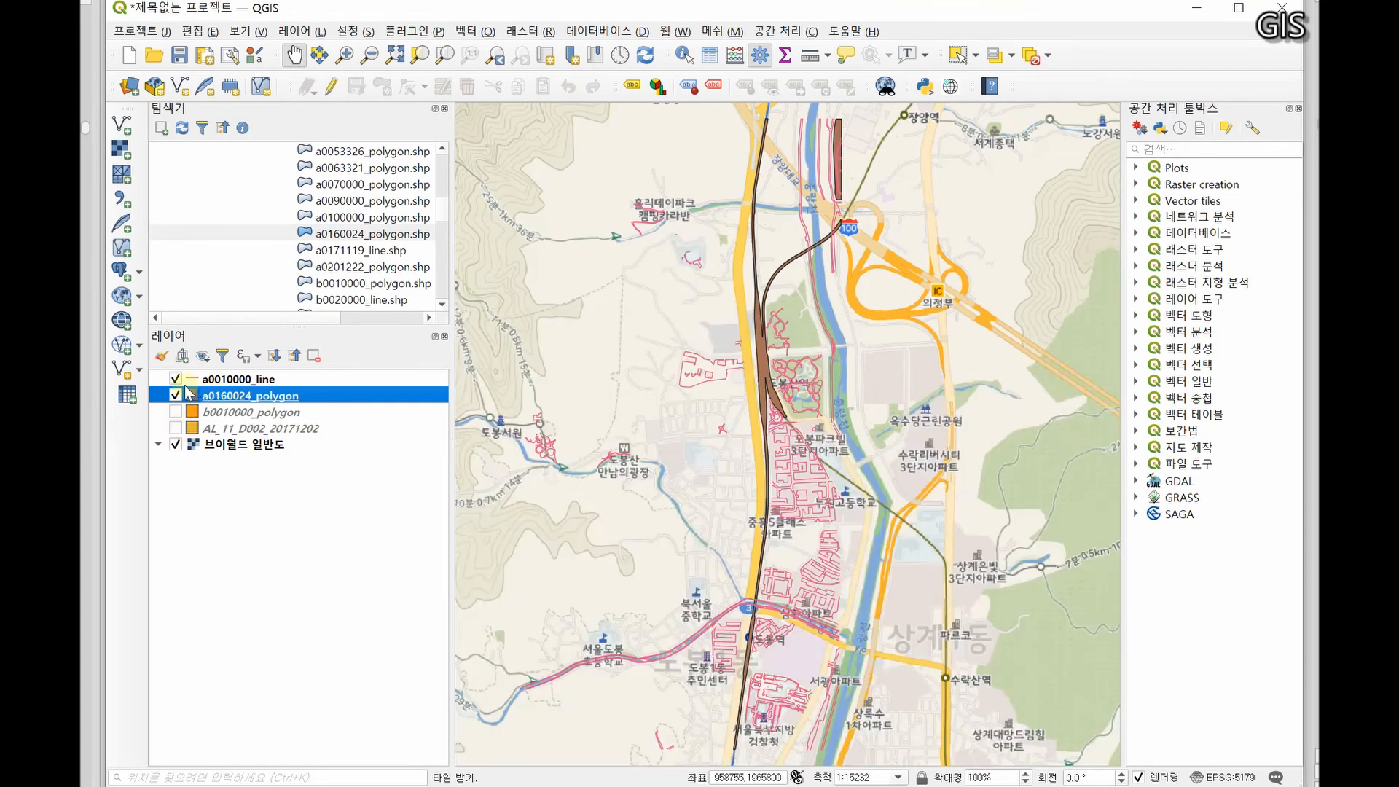
click(175, 379)
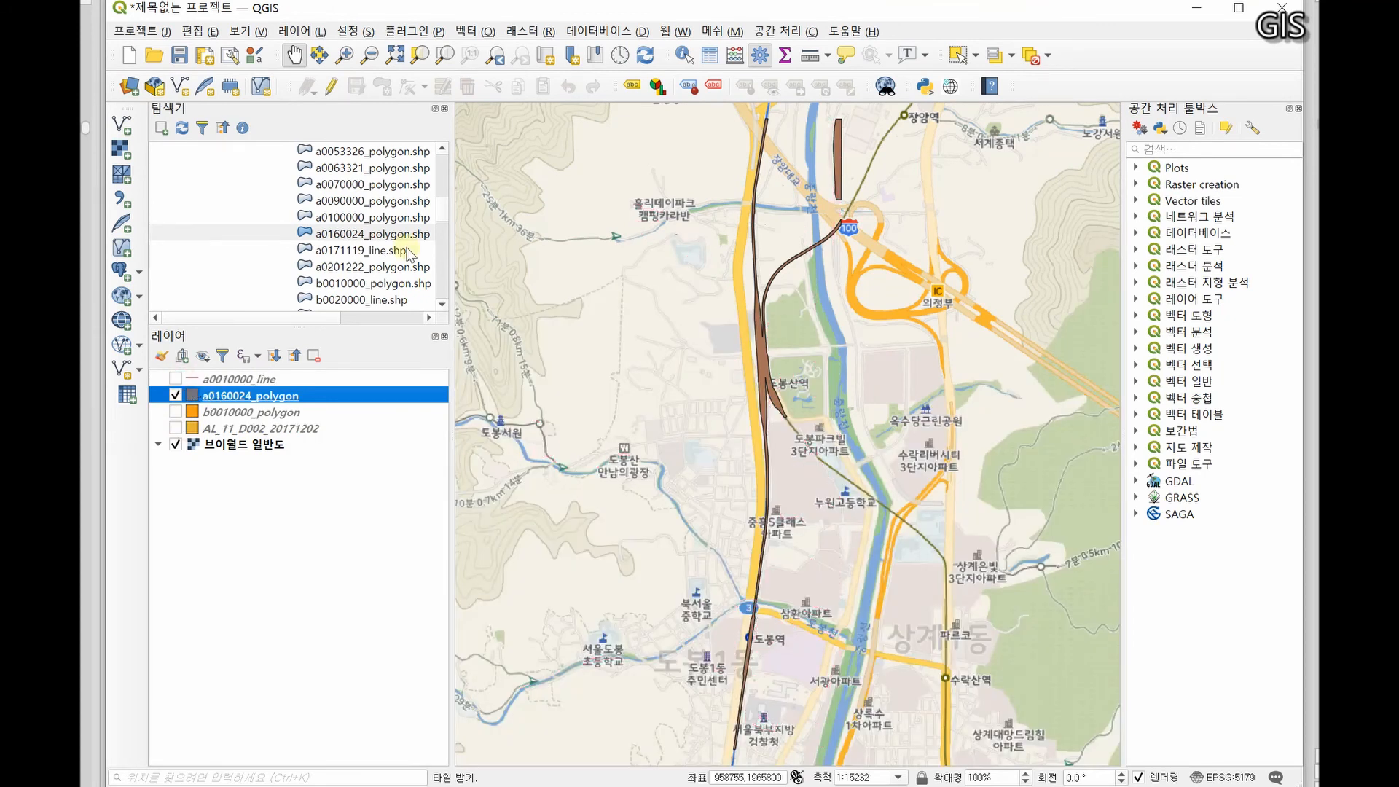
Add c0285311_point.shp and c0390000_polygon.shp to the project above the a0160024_polygon layer
scroll(375, 287, down, 2)
drag(368, 267, 264, 403)
scroll(353, 273, down, 1)
click(373, 267)
drag(373, 267, 300, 420)
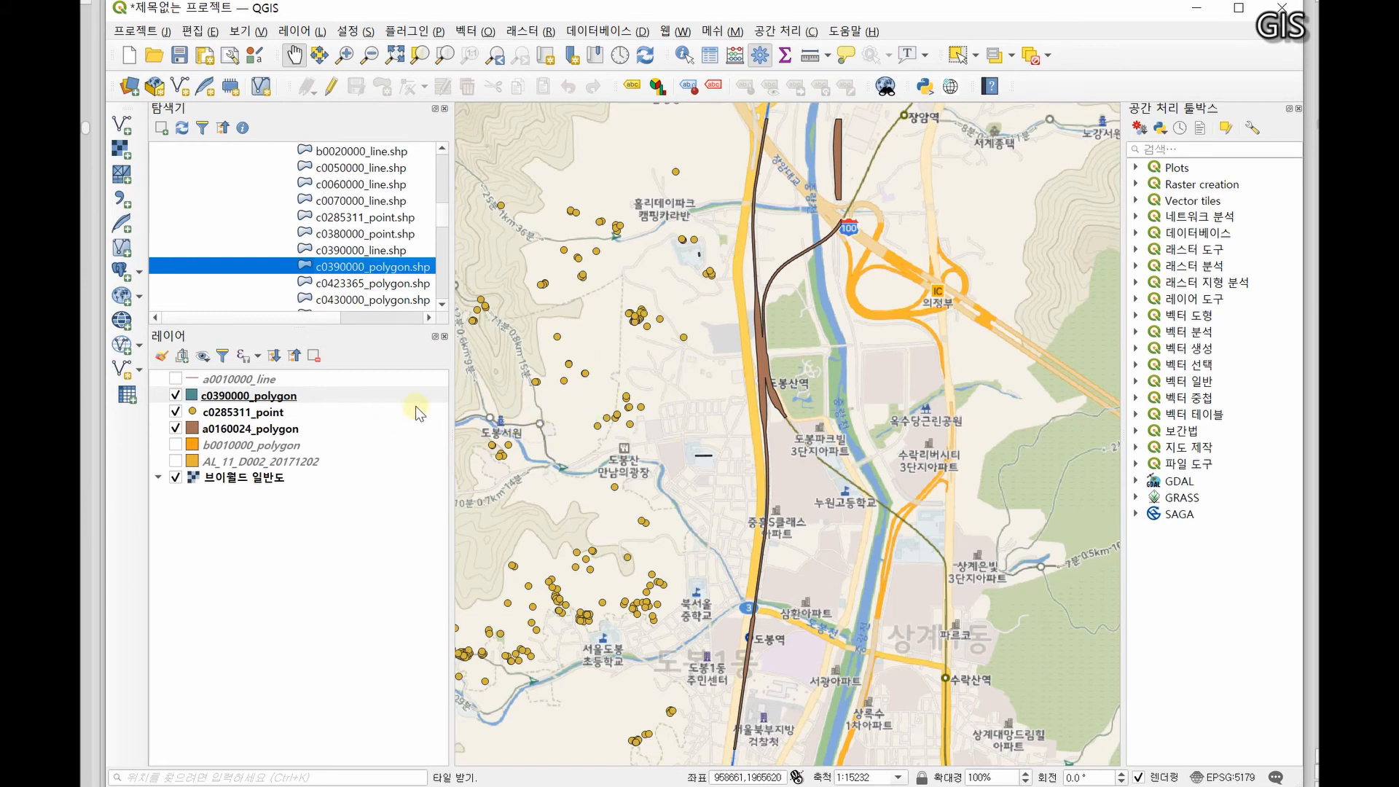
Consult the document pages on default coordinate systems for new layers and on defining a layer's projection, and return to QGIS
key(alt+Tab)
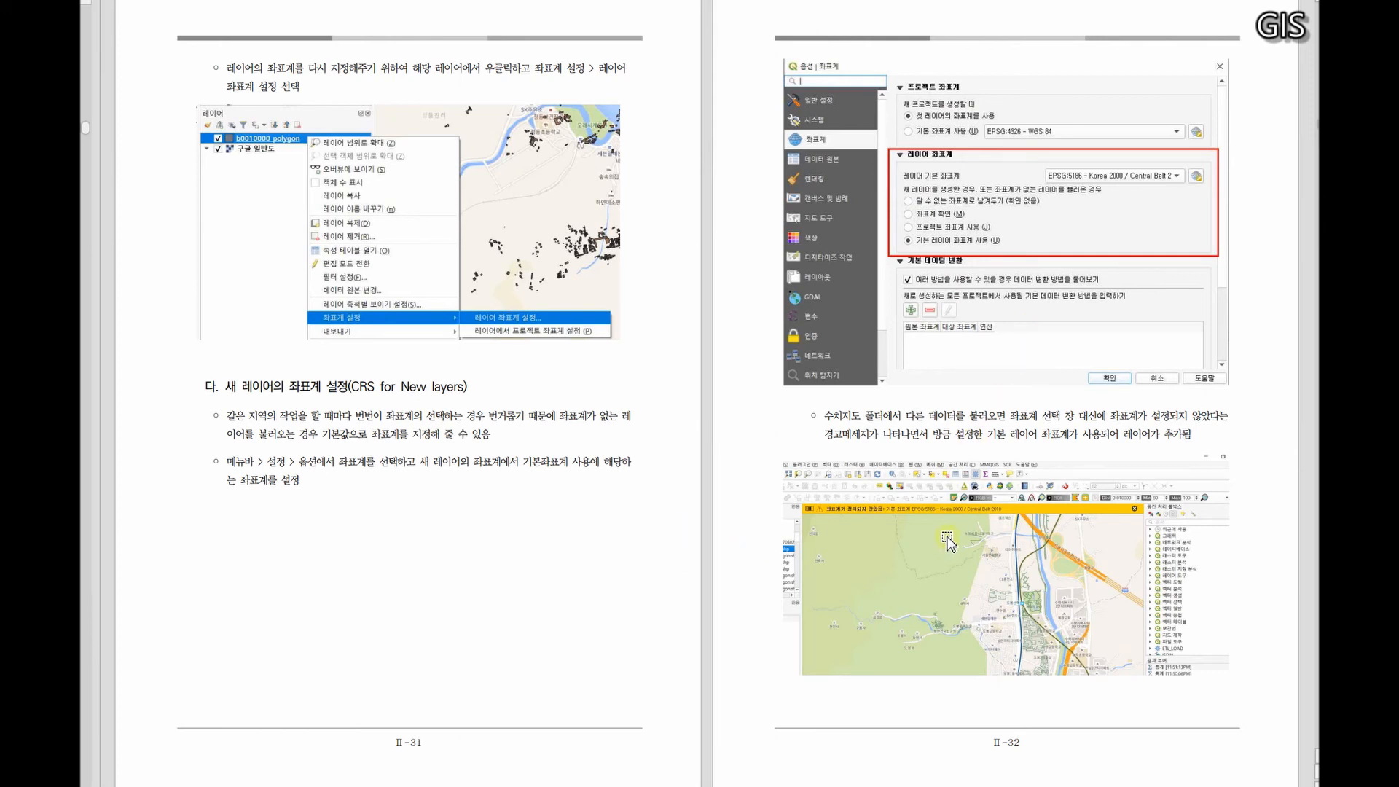
scroll(947, 540, down, 1)
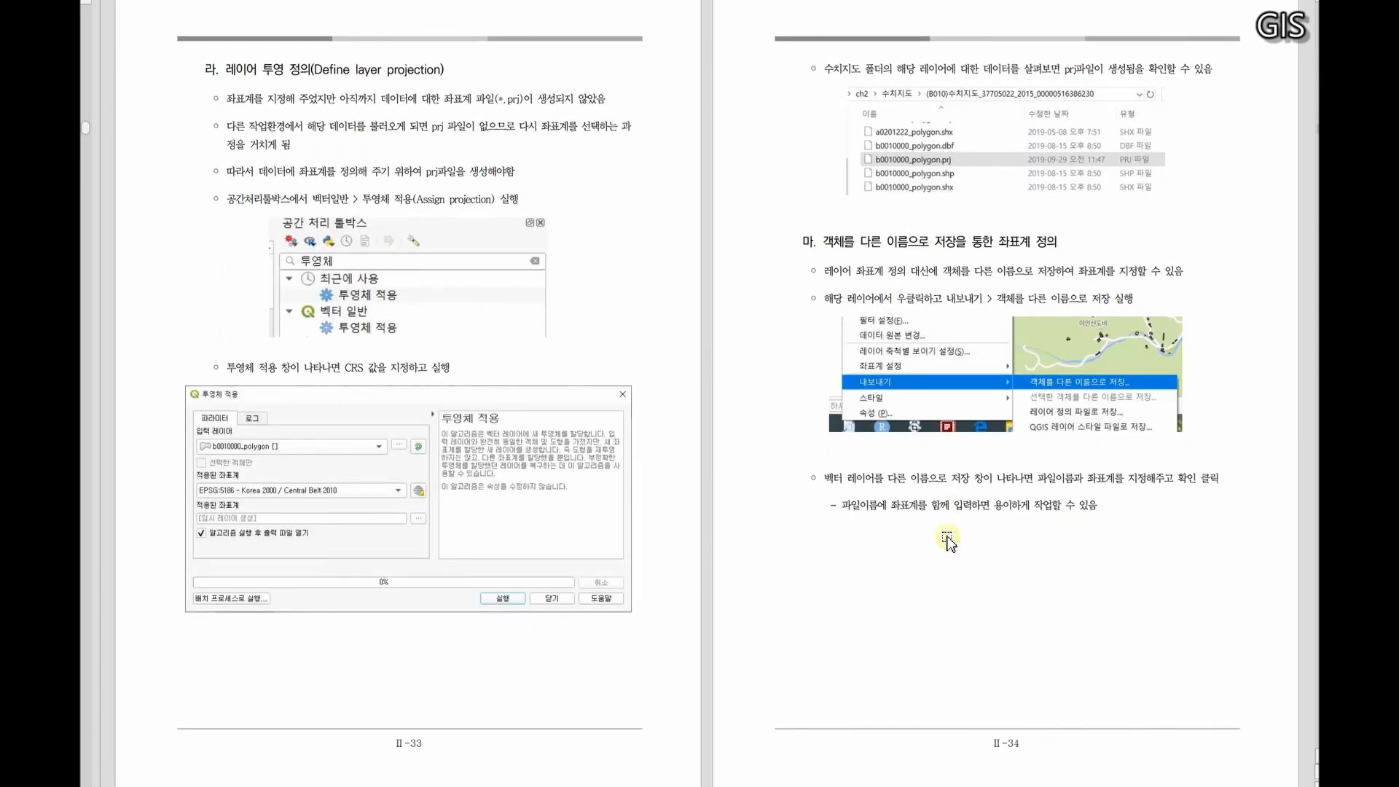
scroll(948, 541, up, 1)
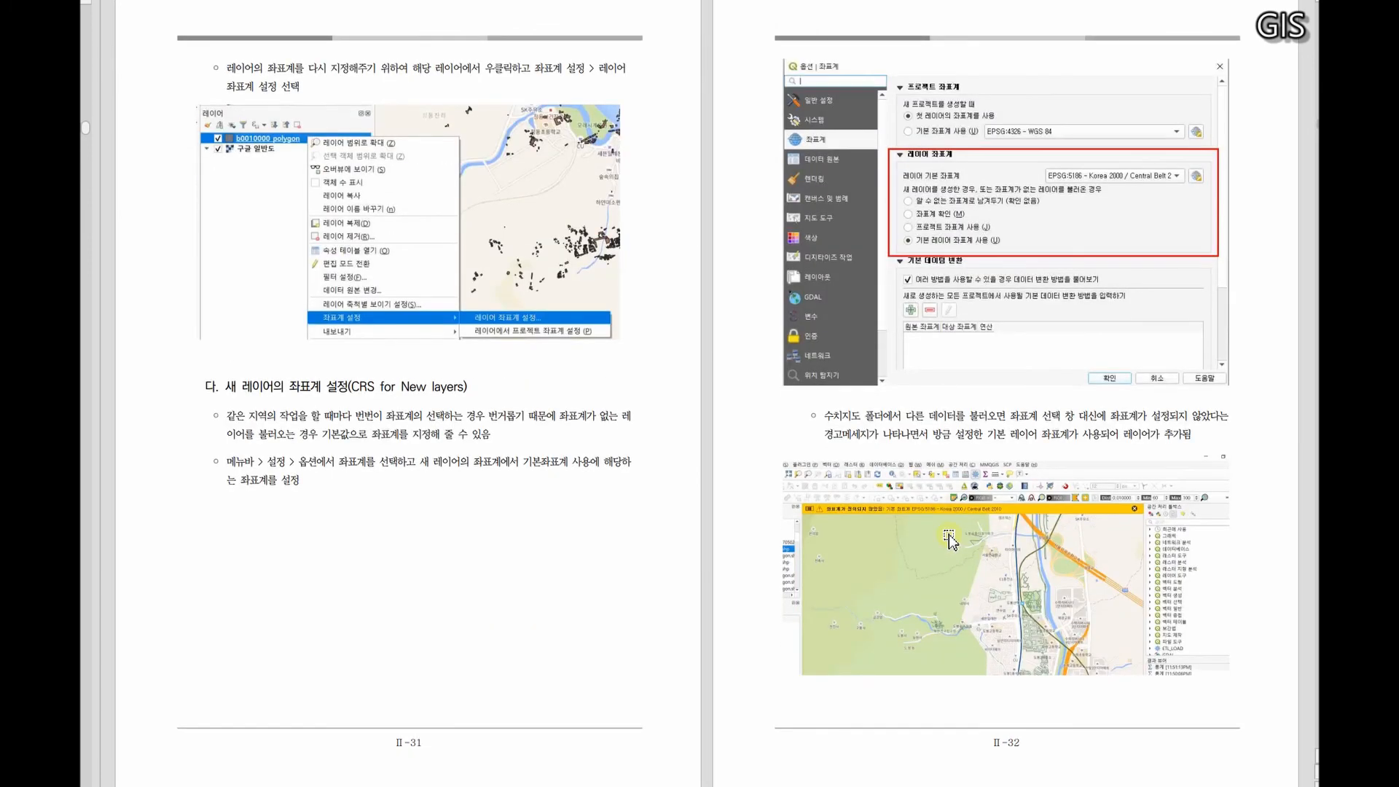
scroll(947, 541, down, 1)
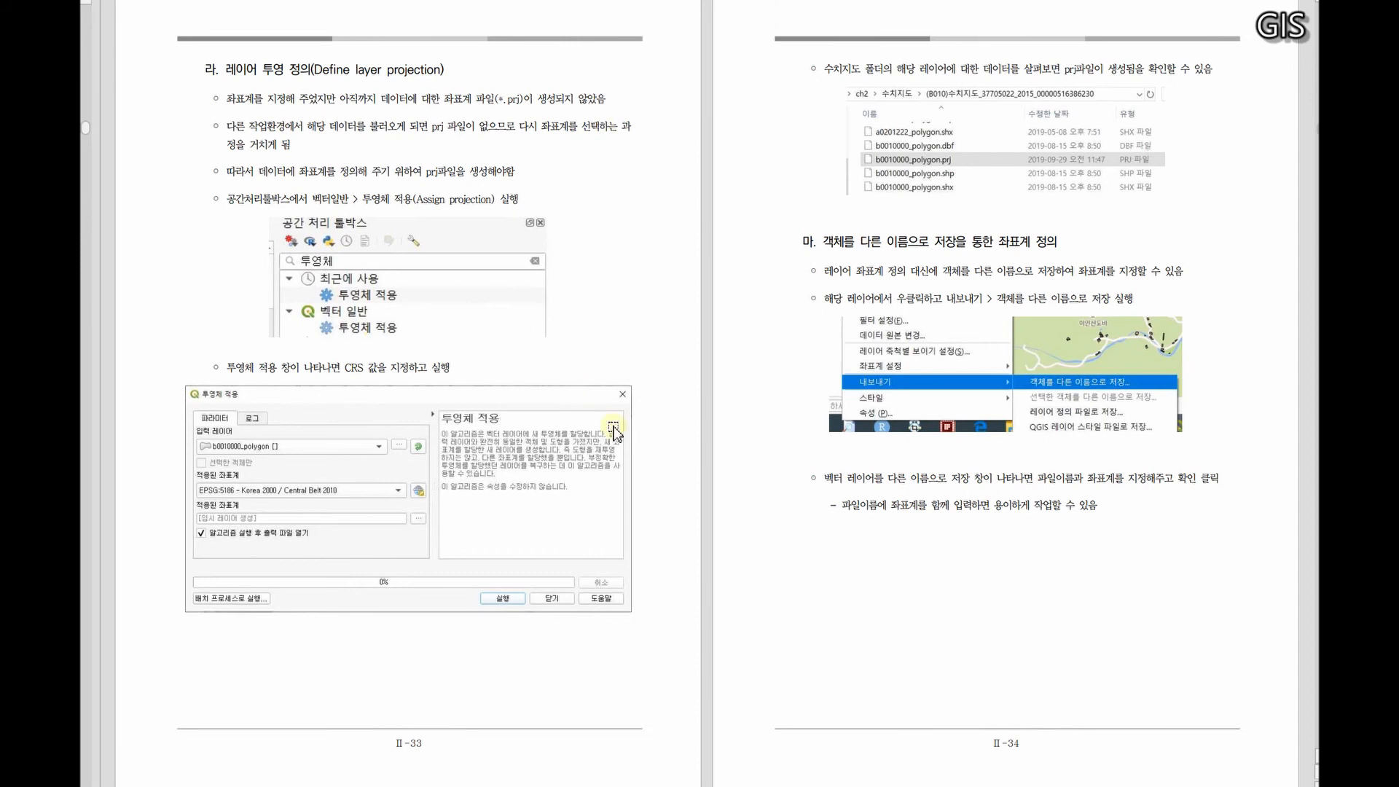
key(alt+Tab)
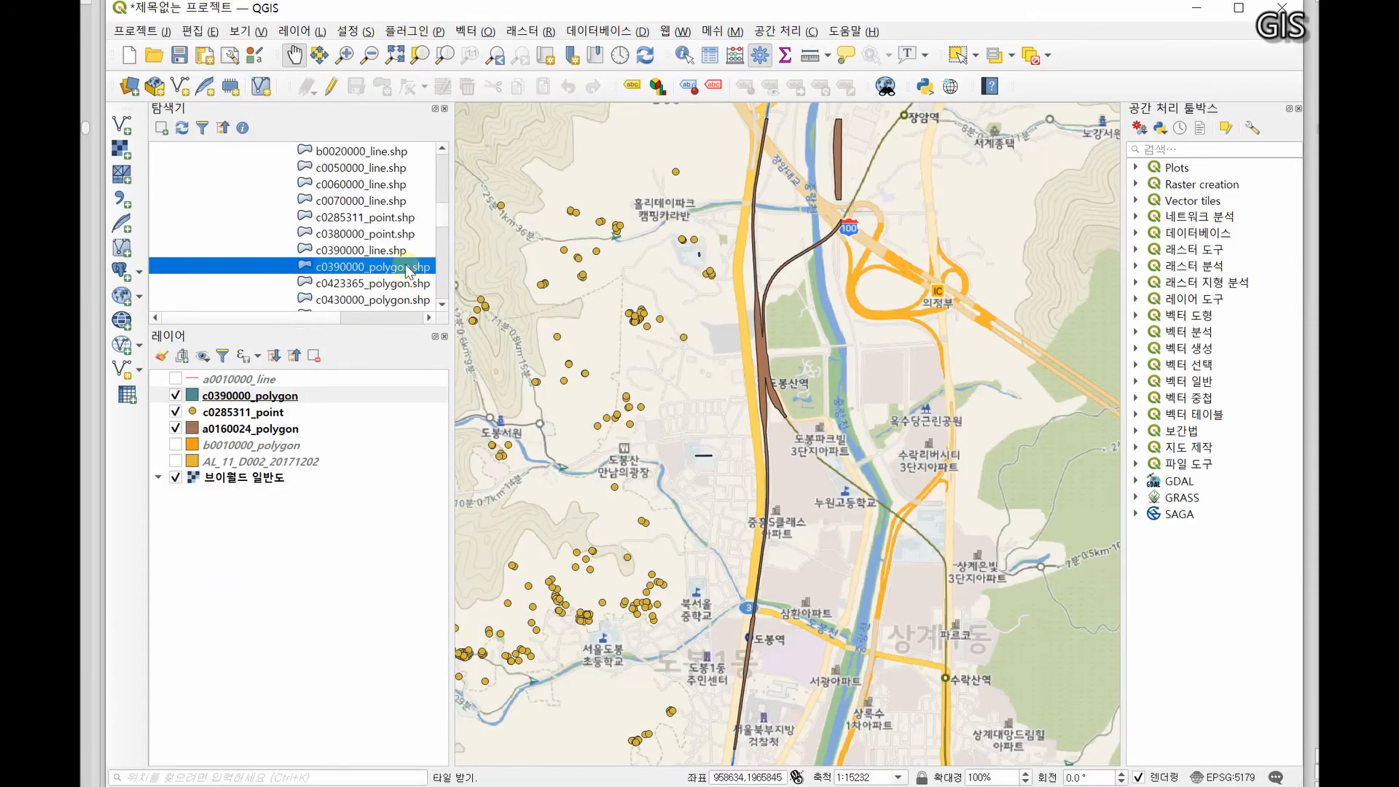
key(alt+Tab)
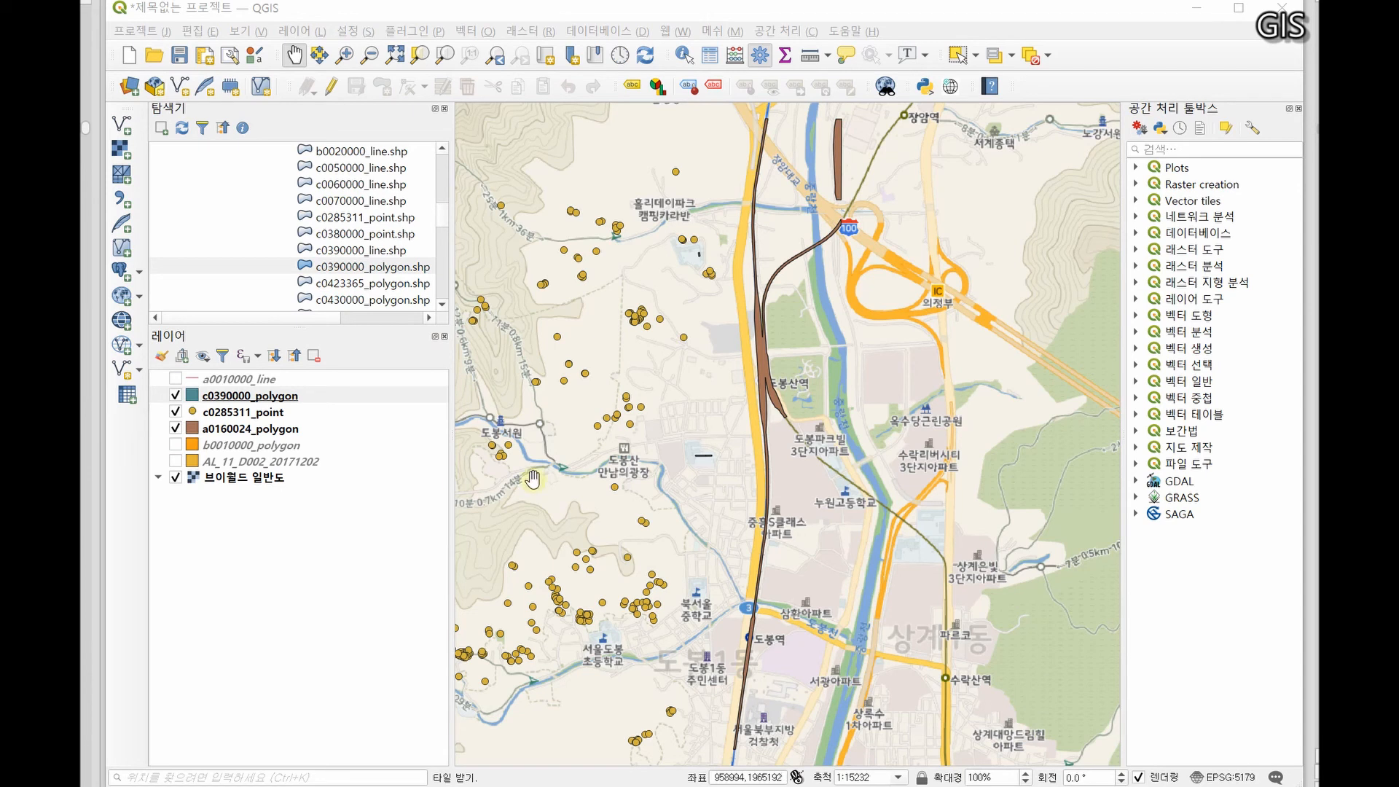
click(295, 399)
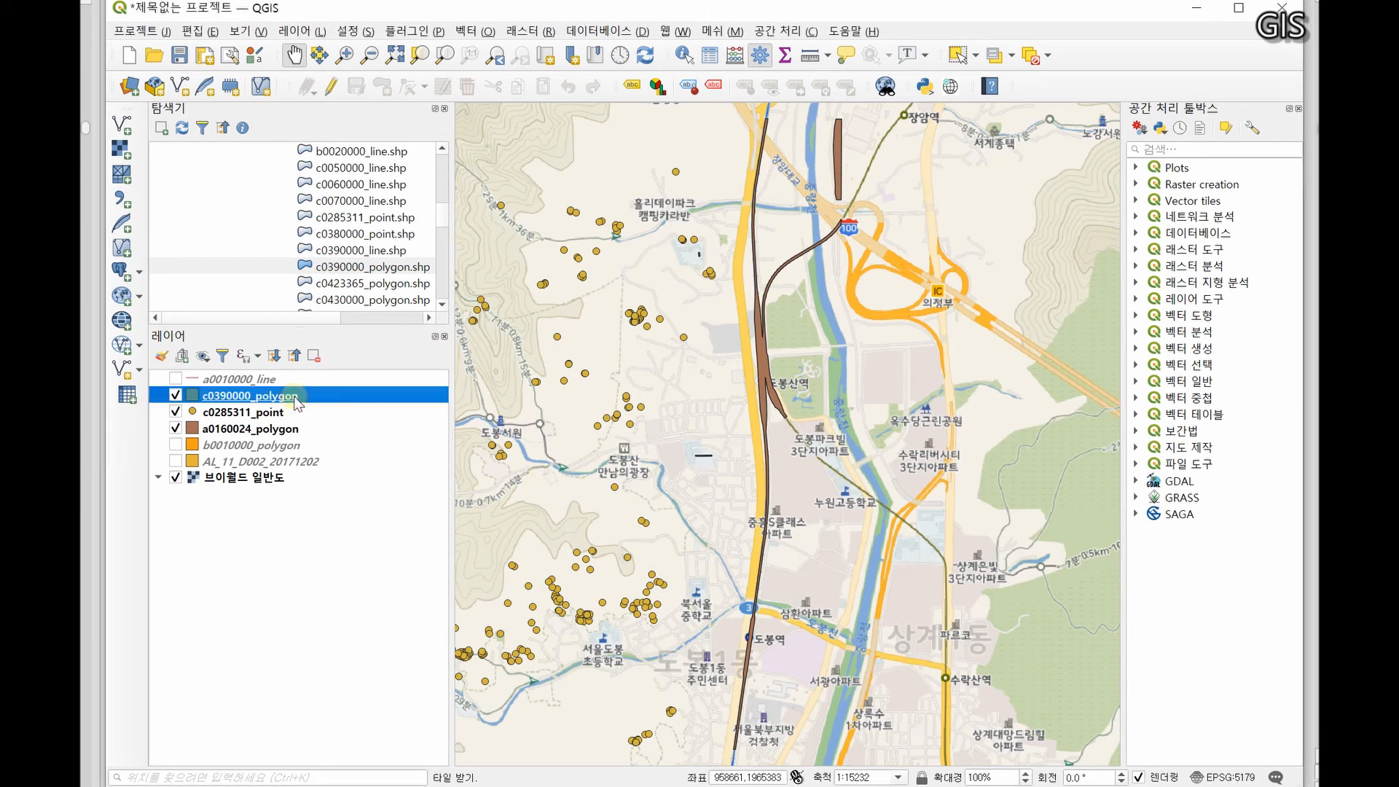
key(alt+Tab)
key(alt+Tab)
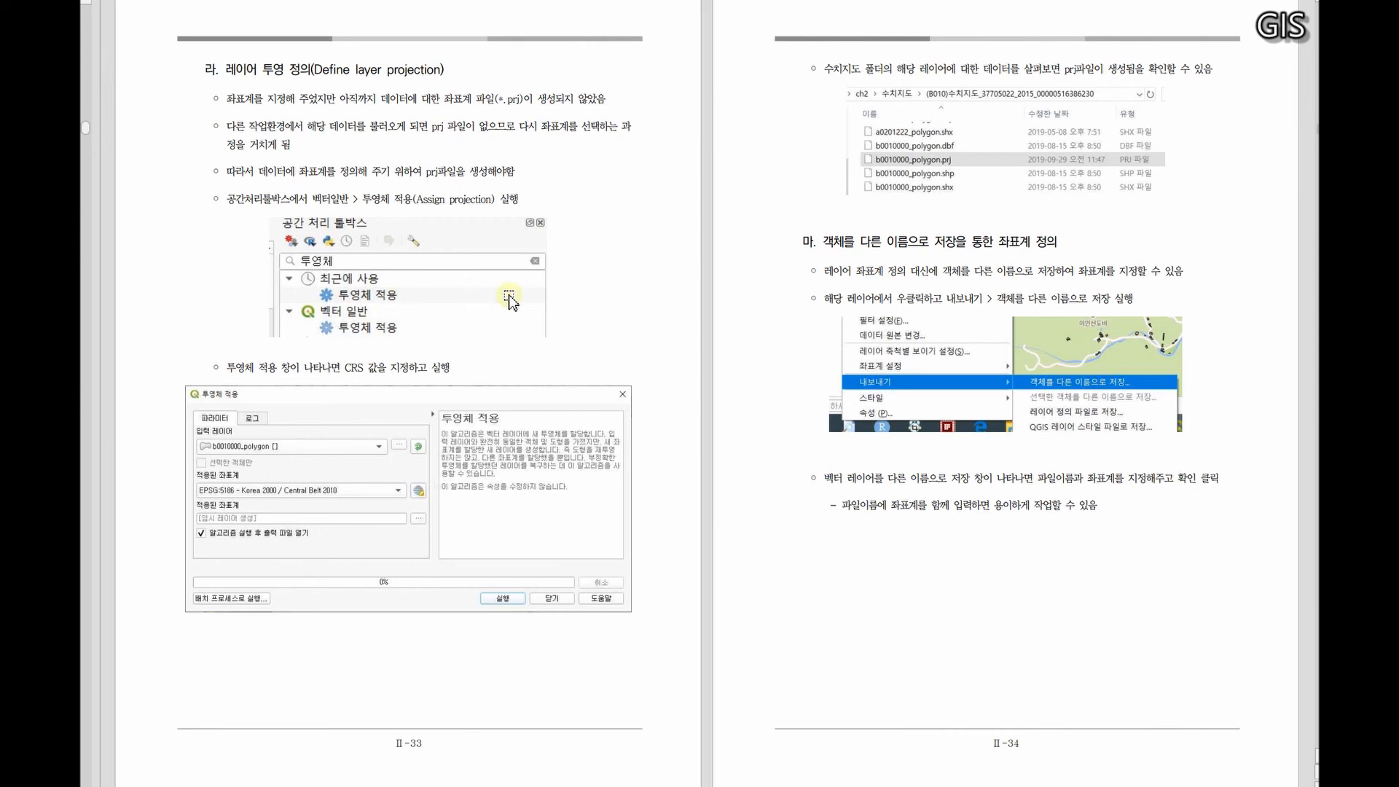
key(alt+Tab)
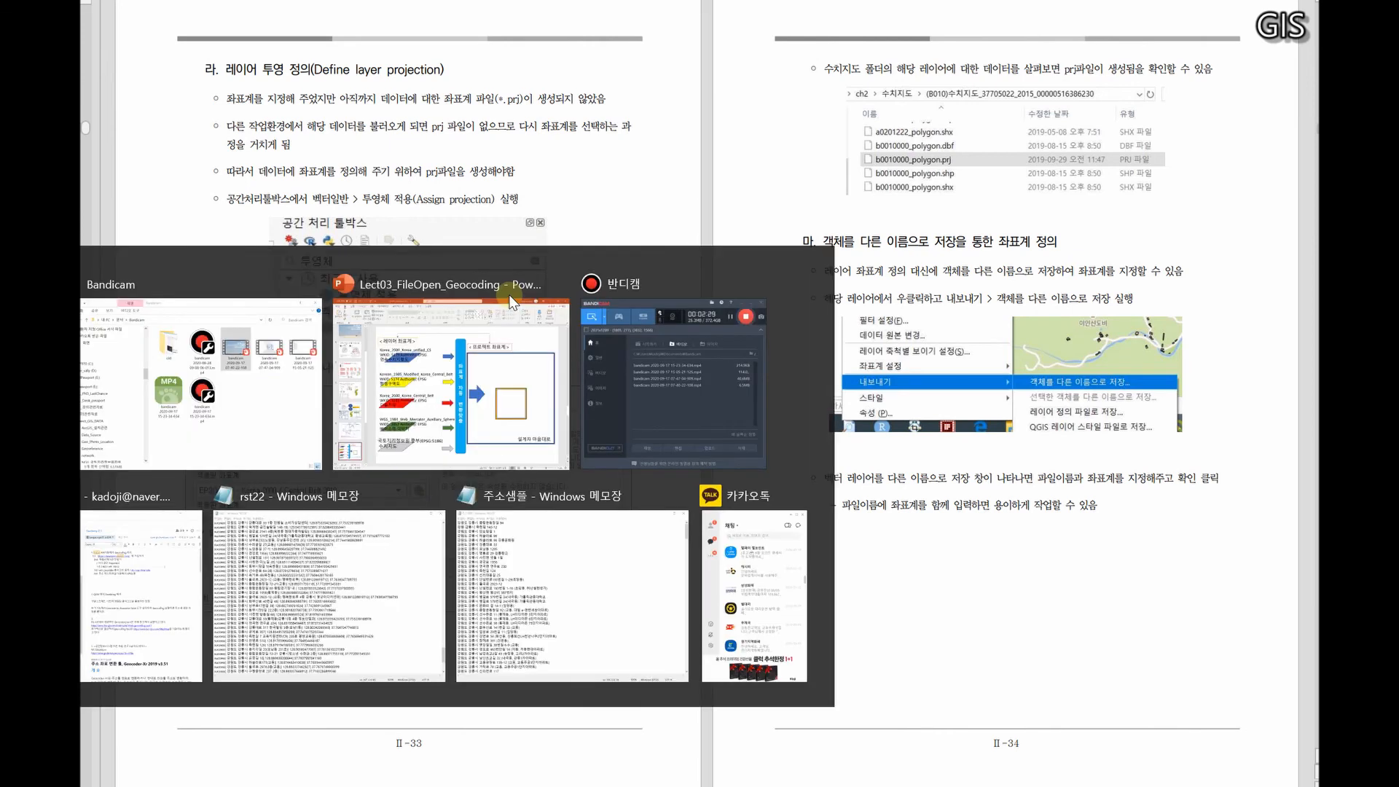
Search the processing tools for 투영 and open the general vector tool 투영체 적용 (Assign projection)
click(1180, 148)
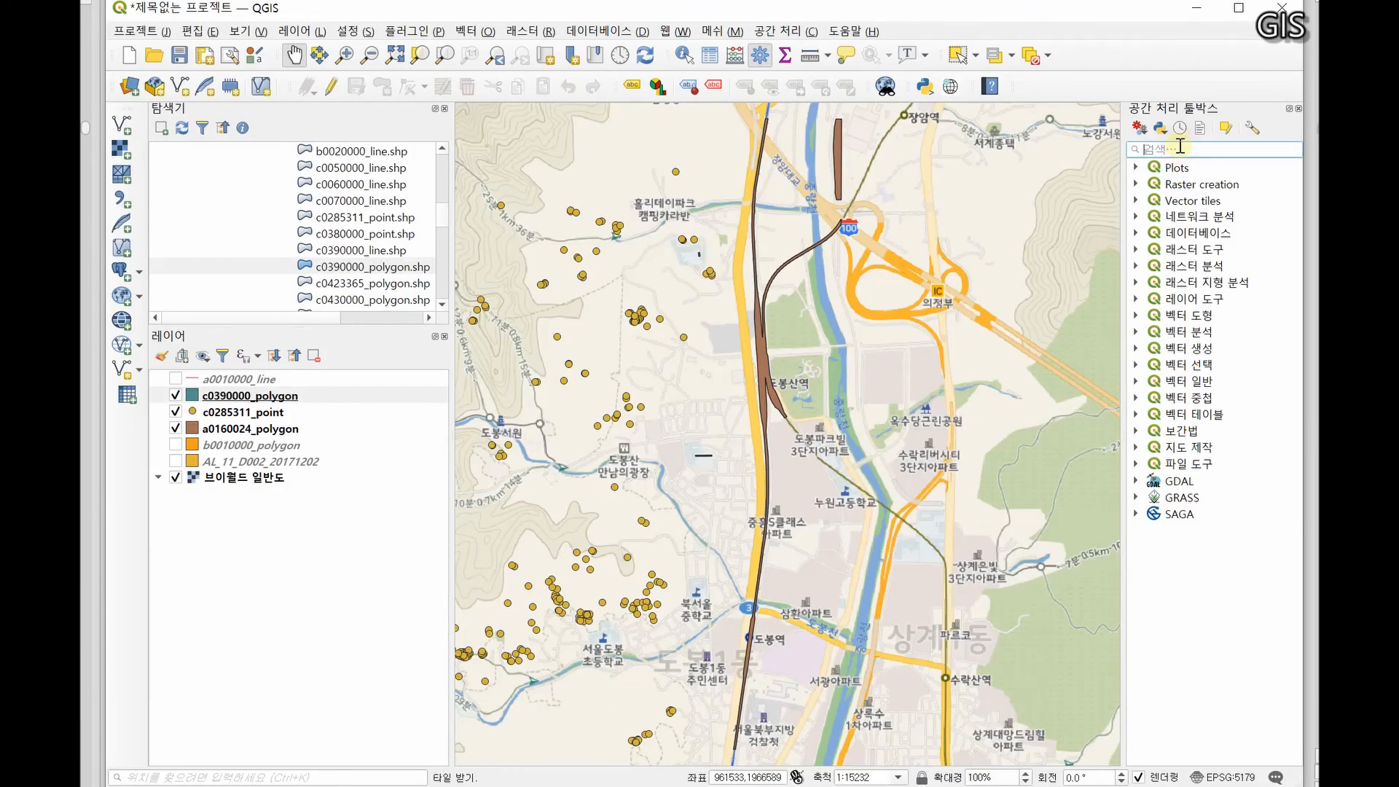
text(qjvj)
key(BackSpace)
key(BackSpace)
key(BackSpace)
key(BackSpace)
text(투영)
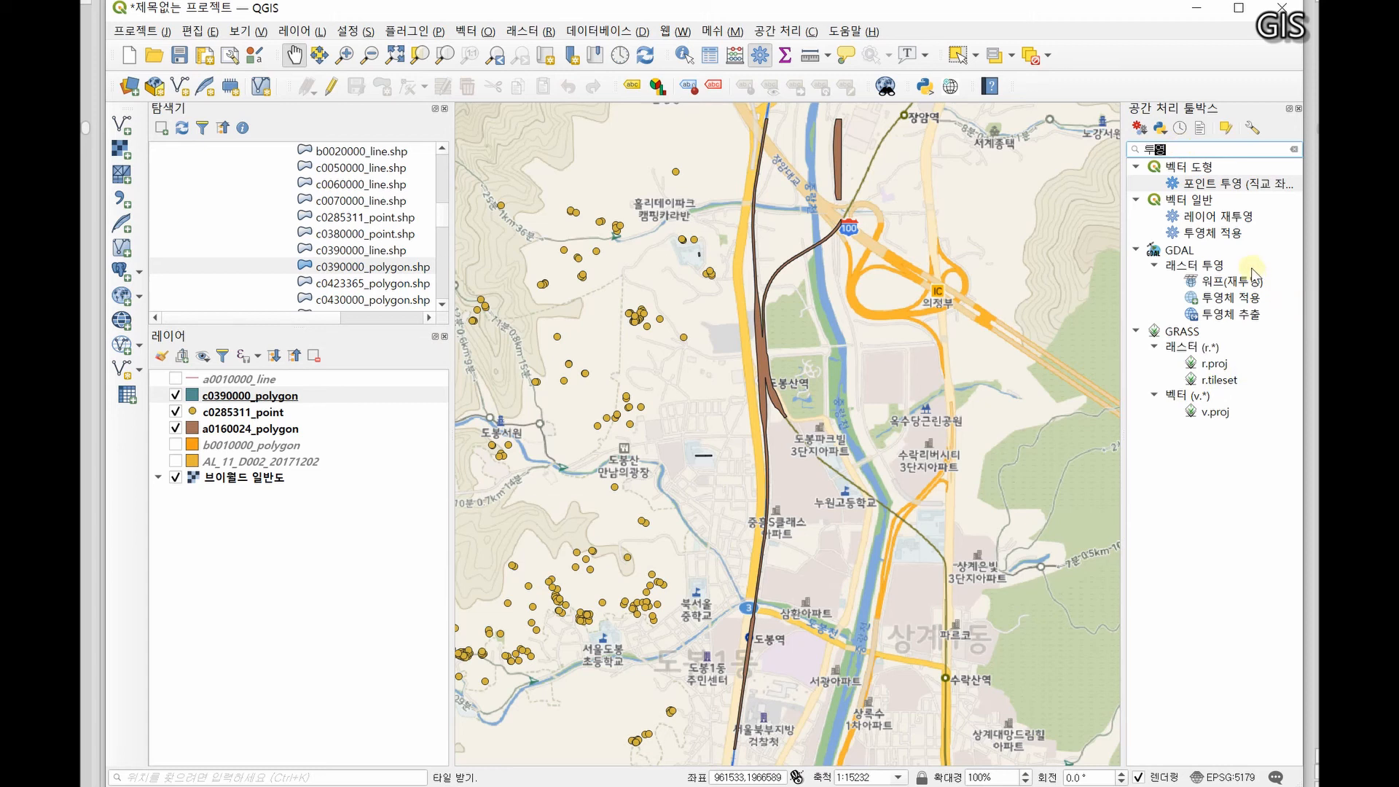
click(1228, 235)
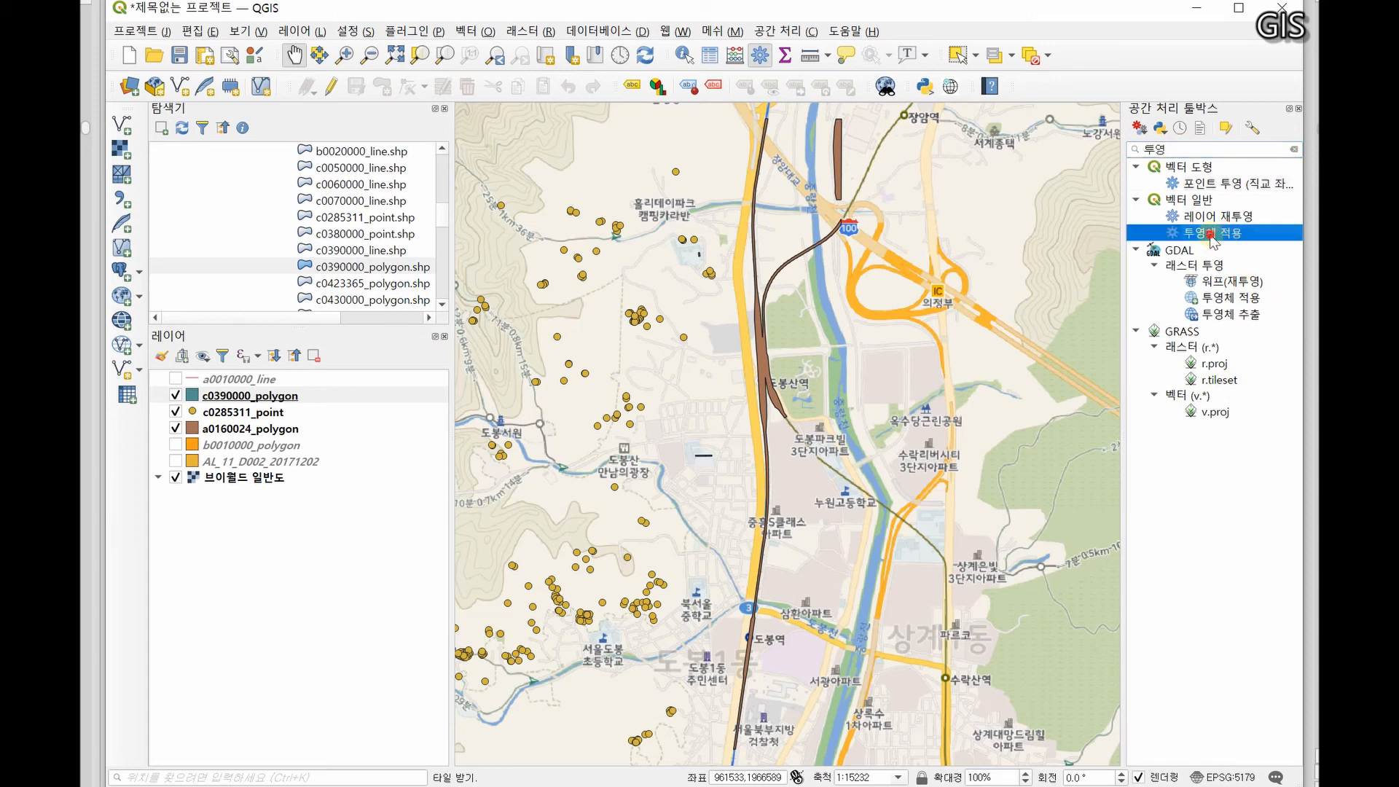
double_click(1212, 233)
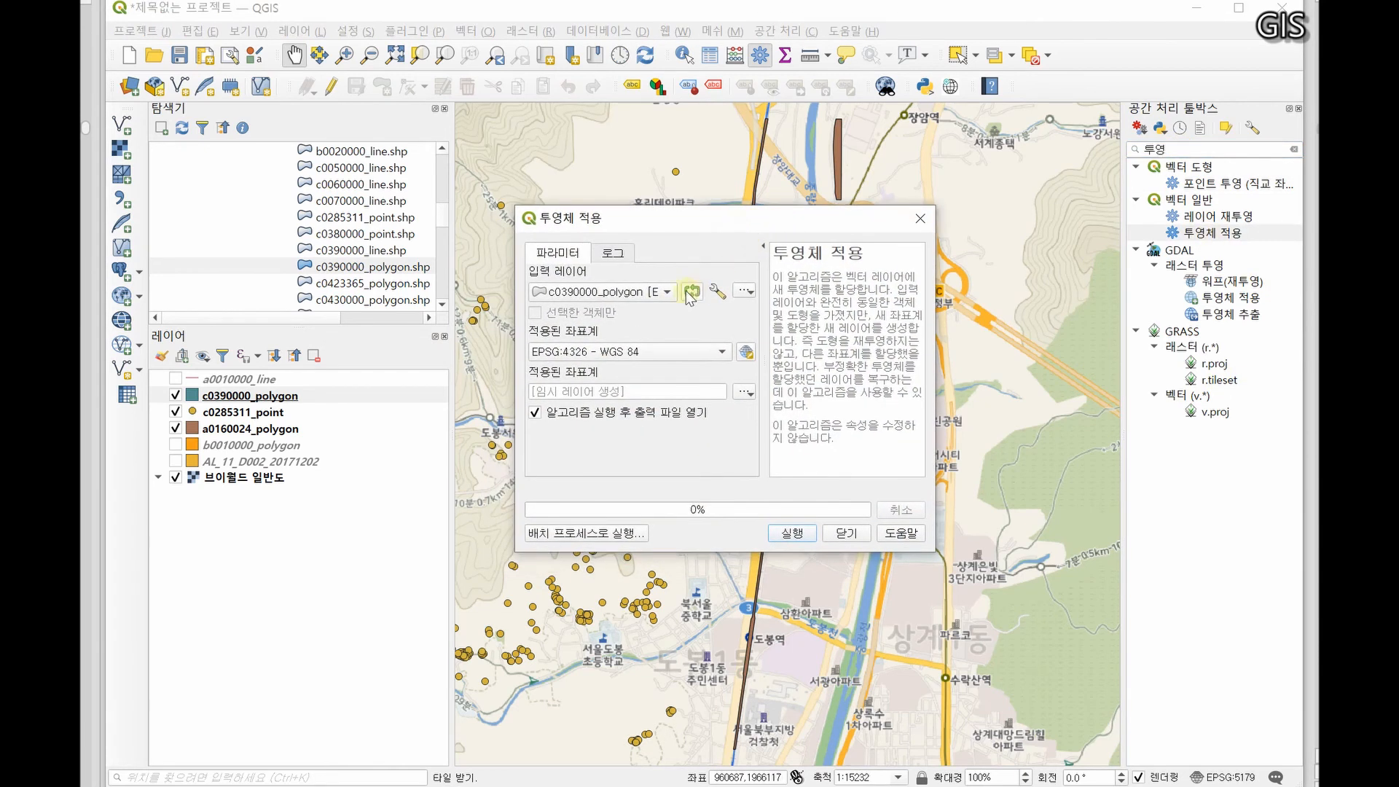
Assign EPSG:5186 to c0390000_polygon as a temporary output without opening the output after running, and close the tool
click(658, 290)
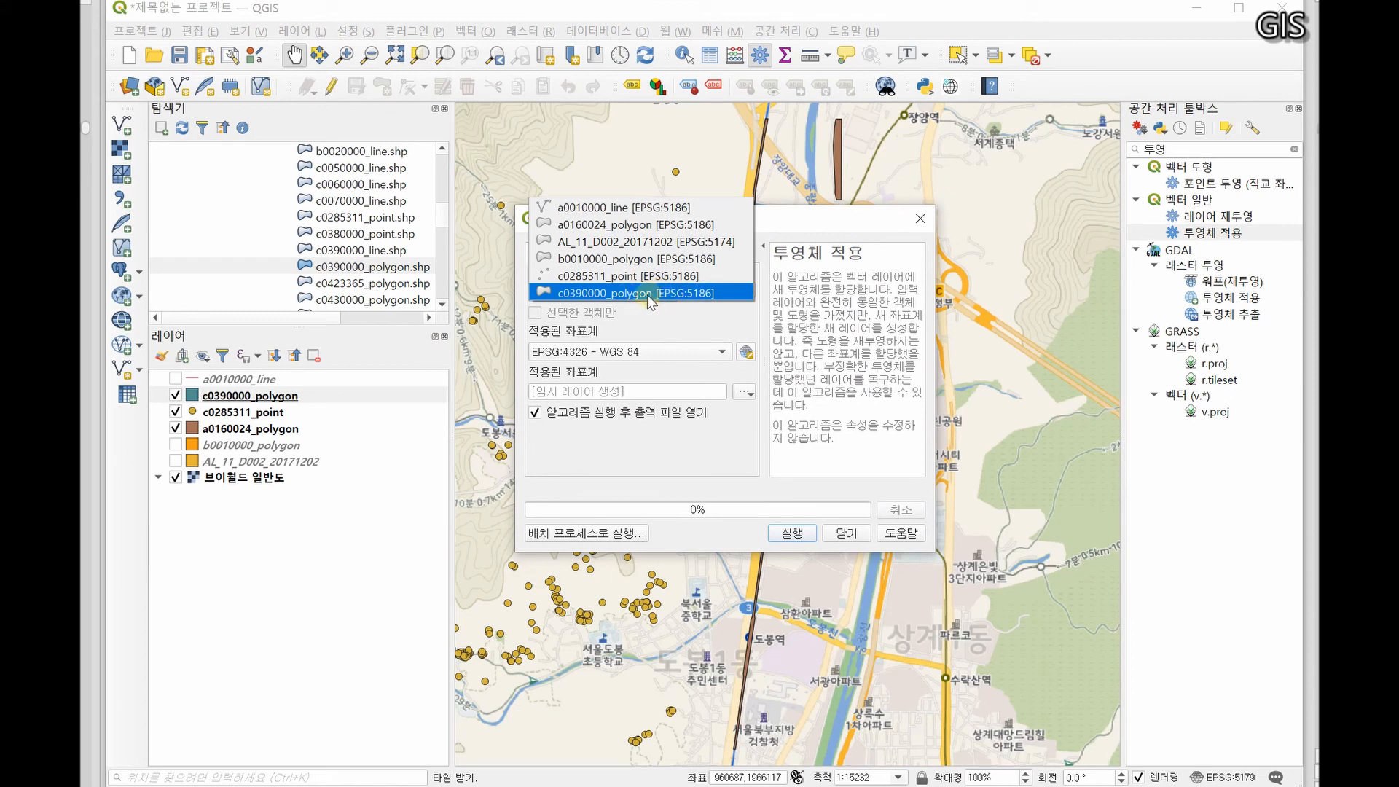
click(576, 292)
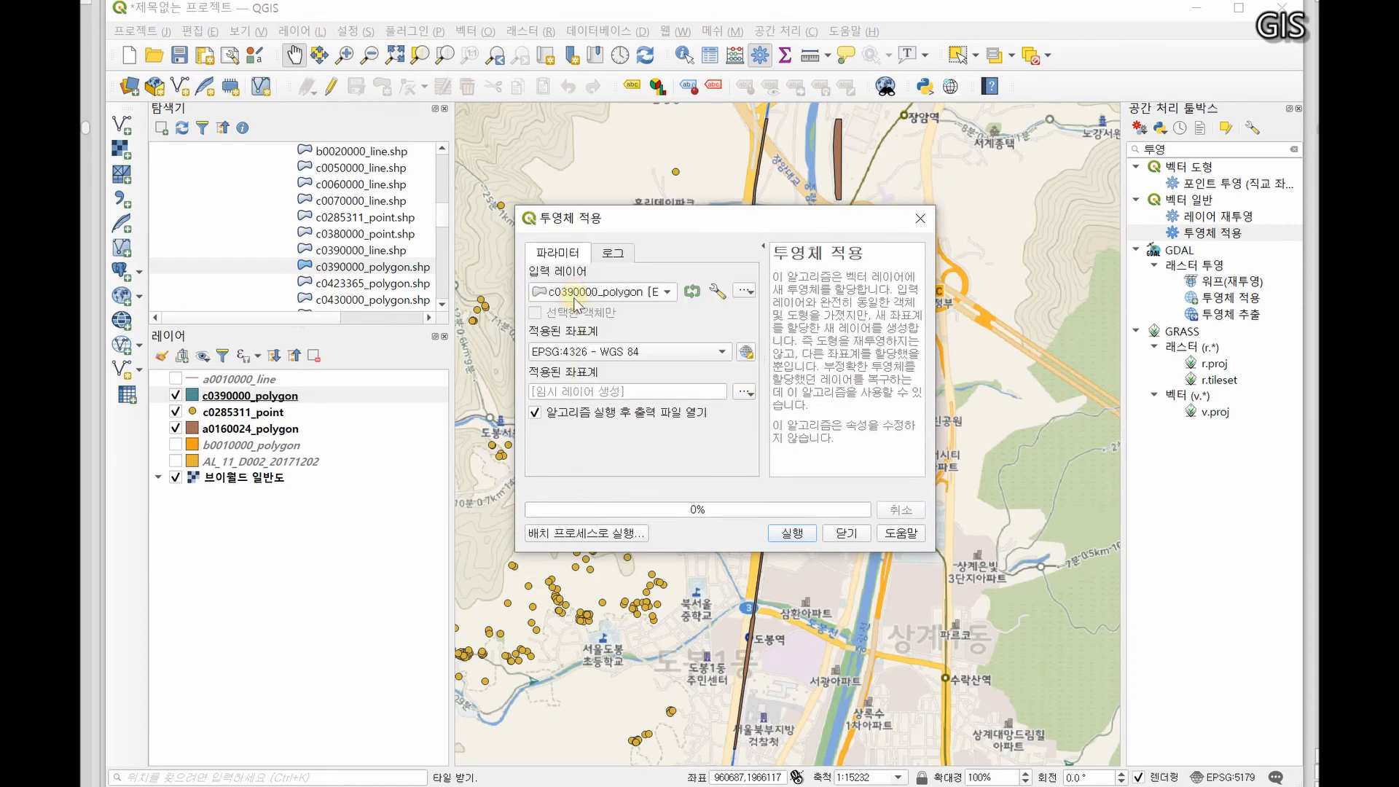
click(719, 351)
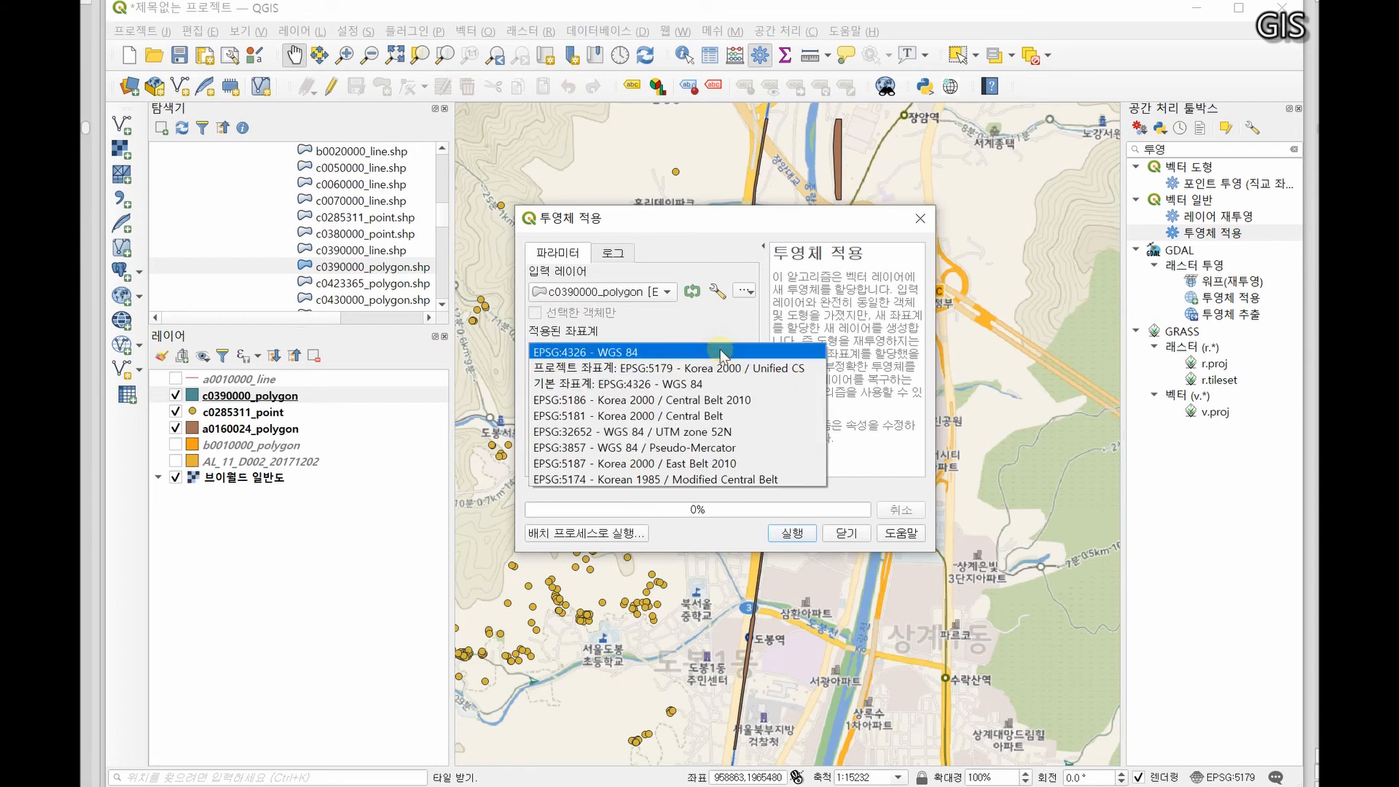
click(676, 405)
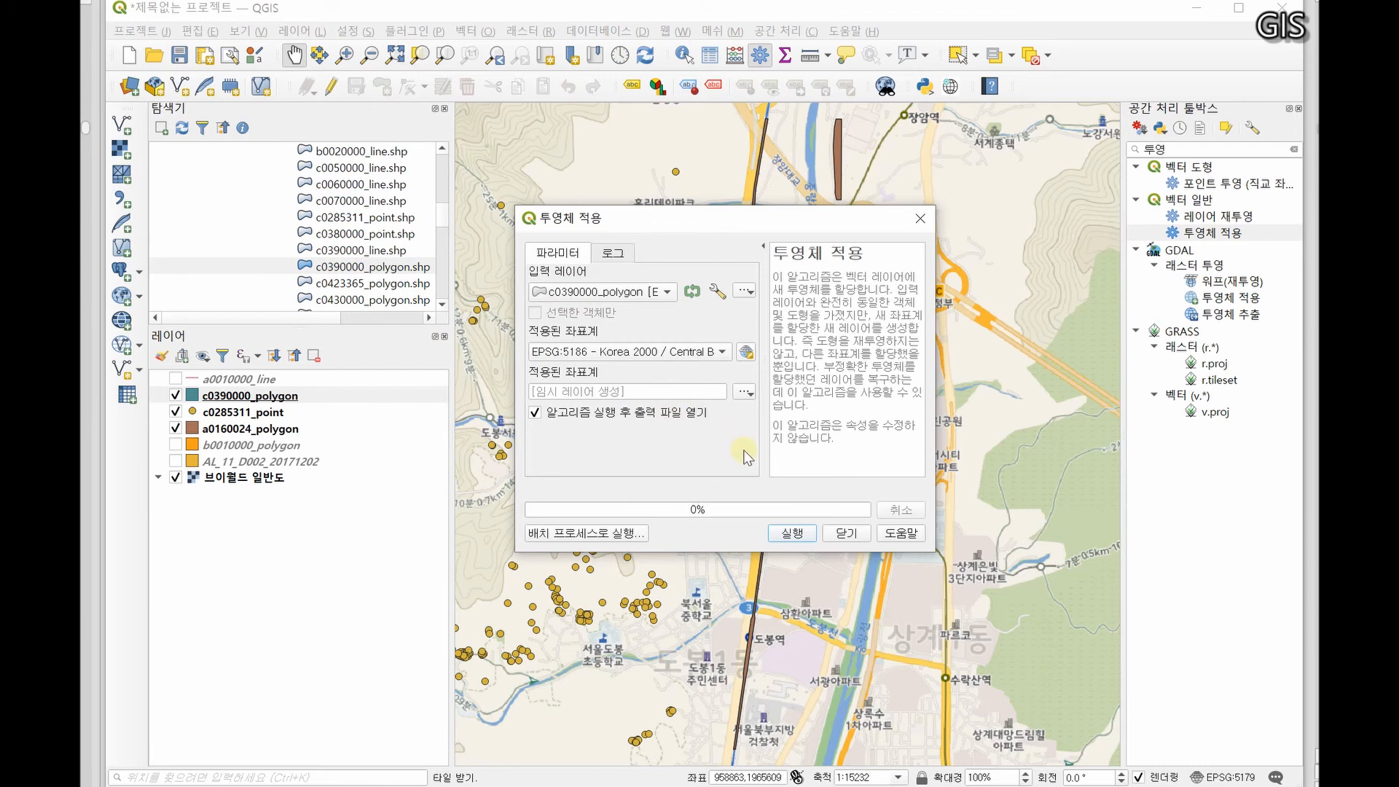
click(540, 416)
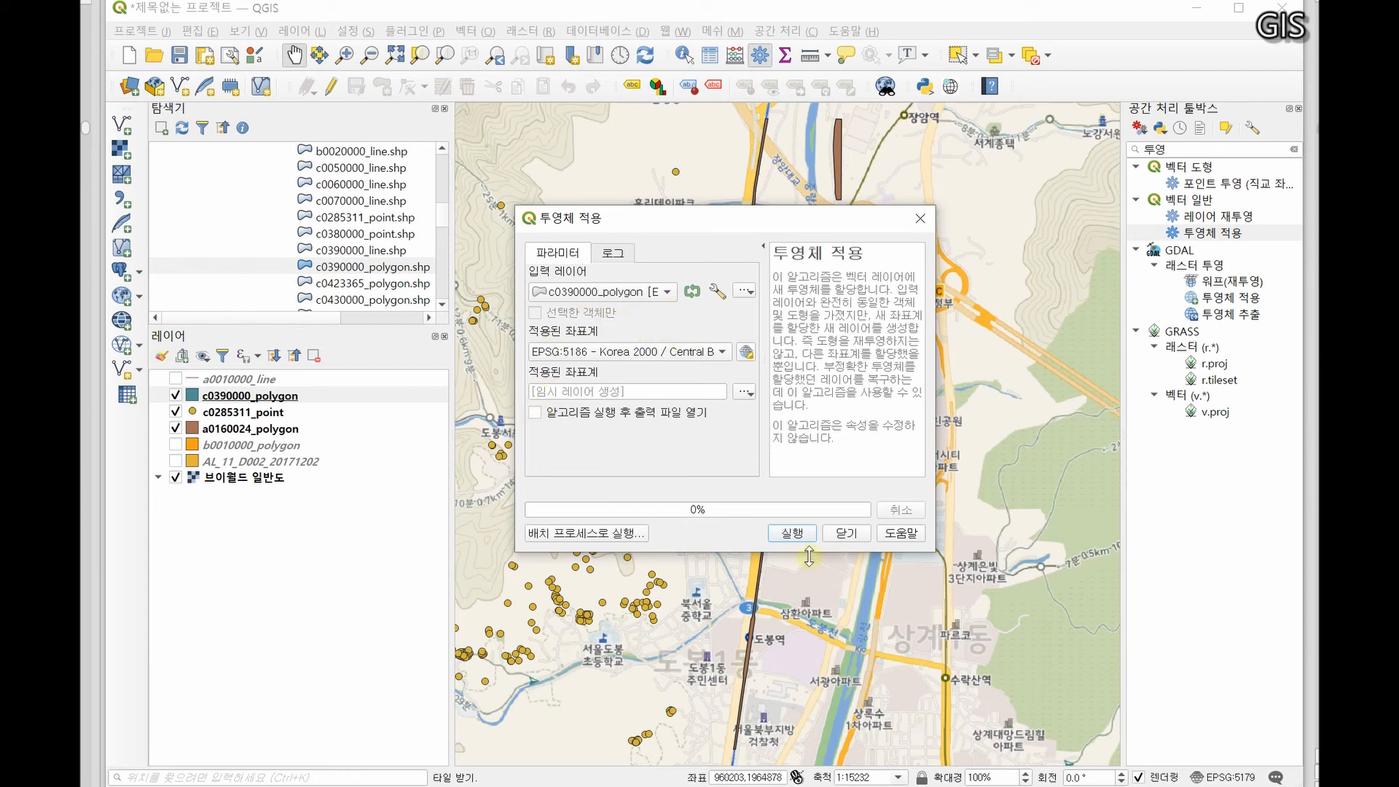
click(792, 533)
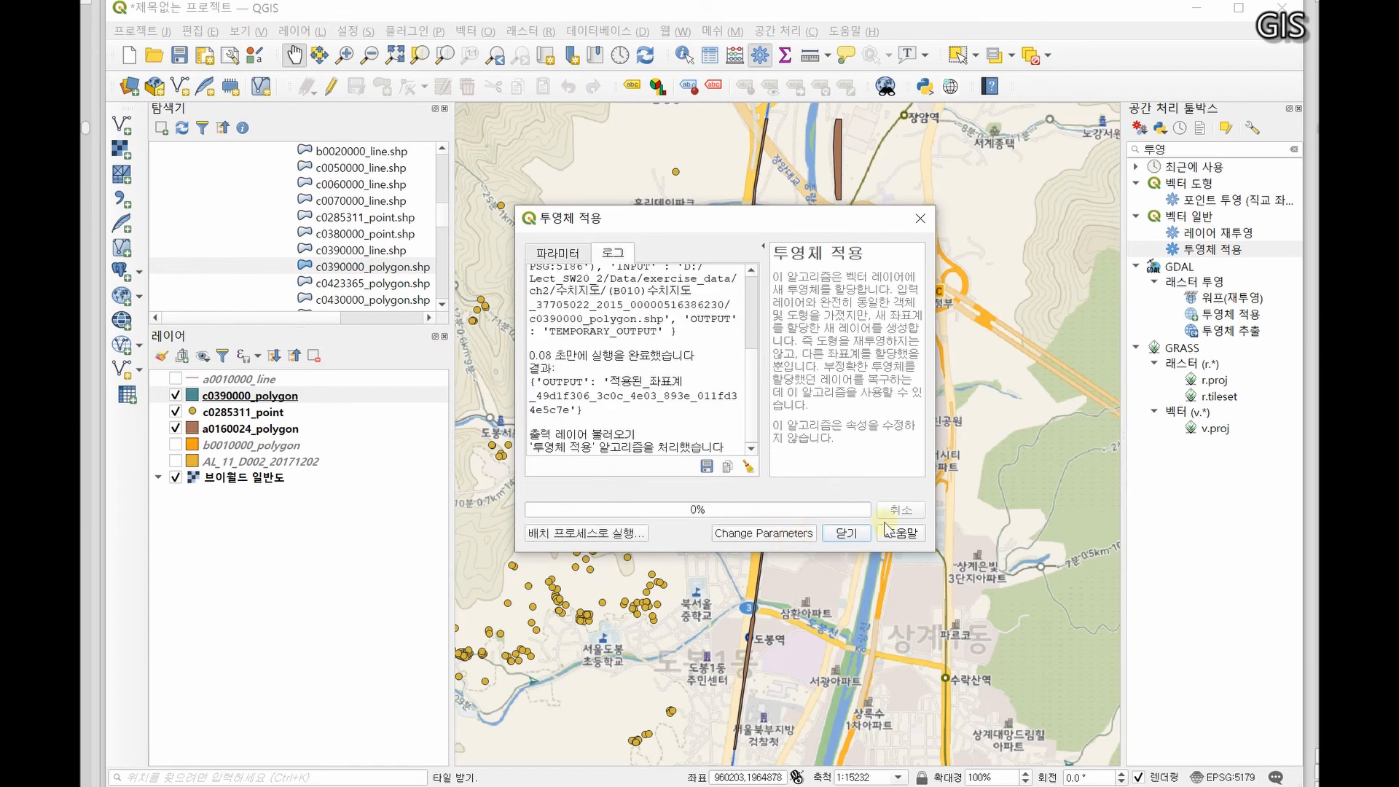
click(847, 533)
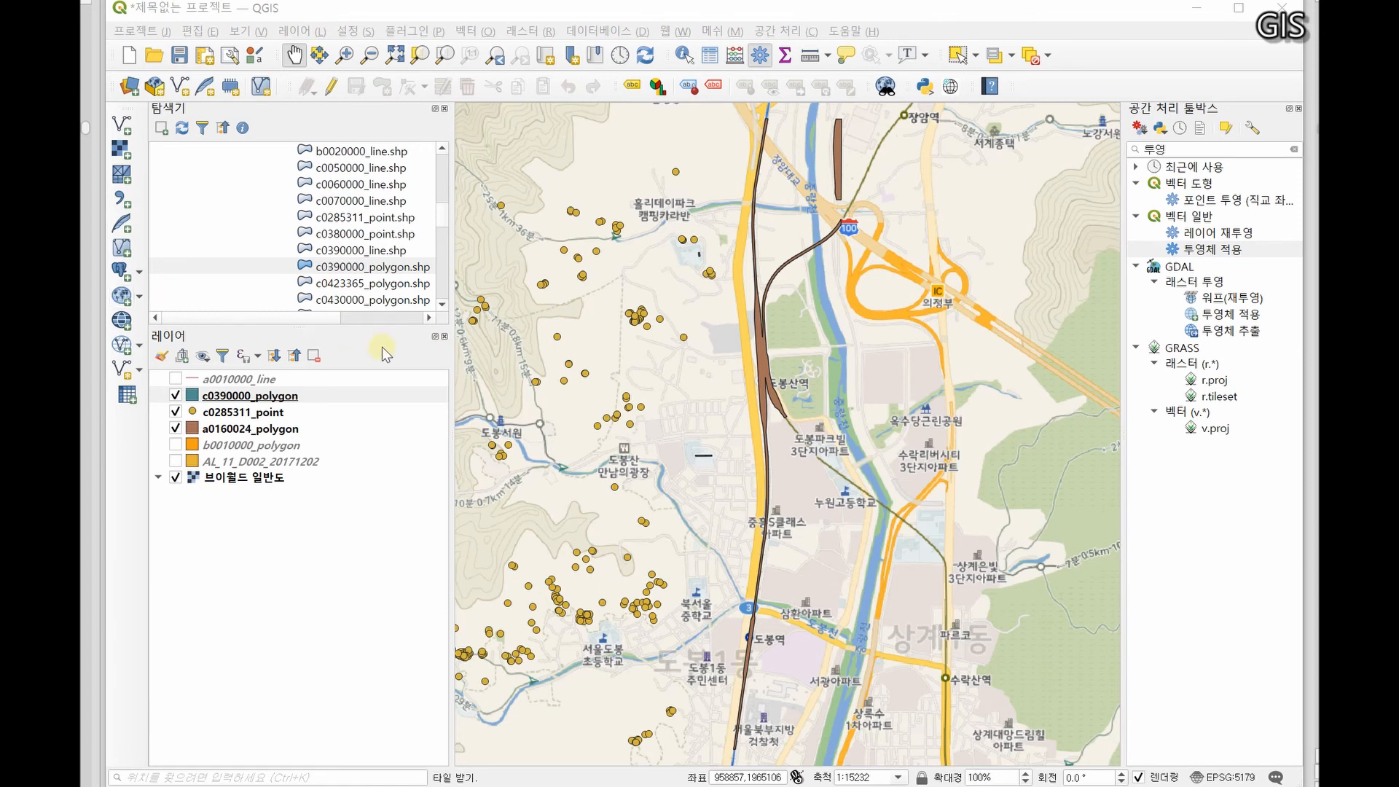
Find c0390000_polygon.shp's parent folder in the data browser and switch to File Explorer showing the (B010)수치지도_37705022_2015 folder
click(397, 269)
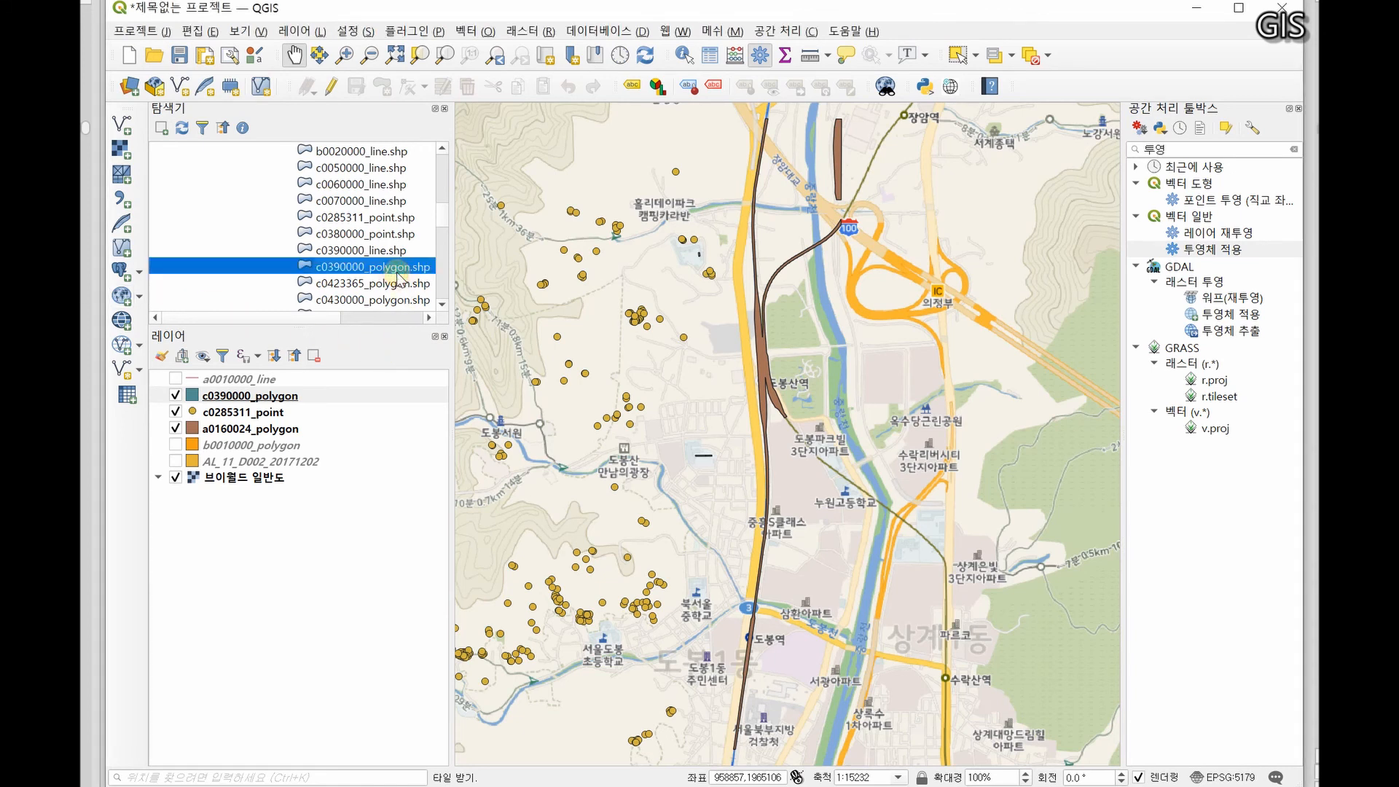
key(alt+Tab)
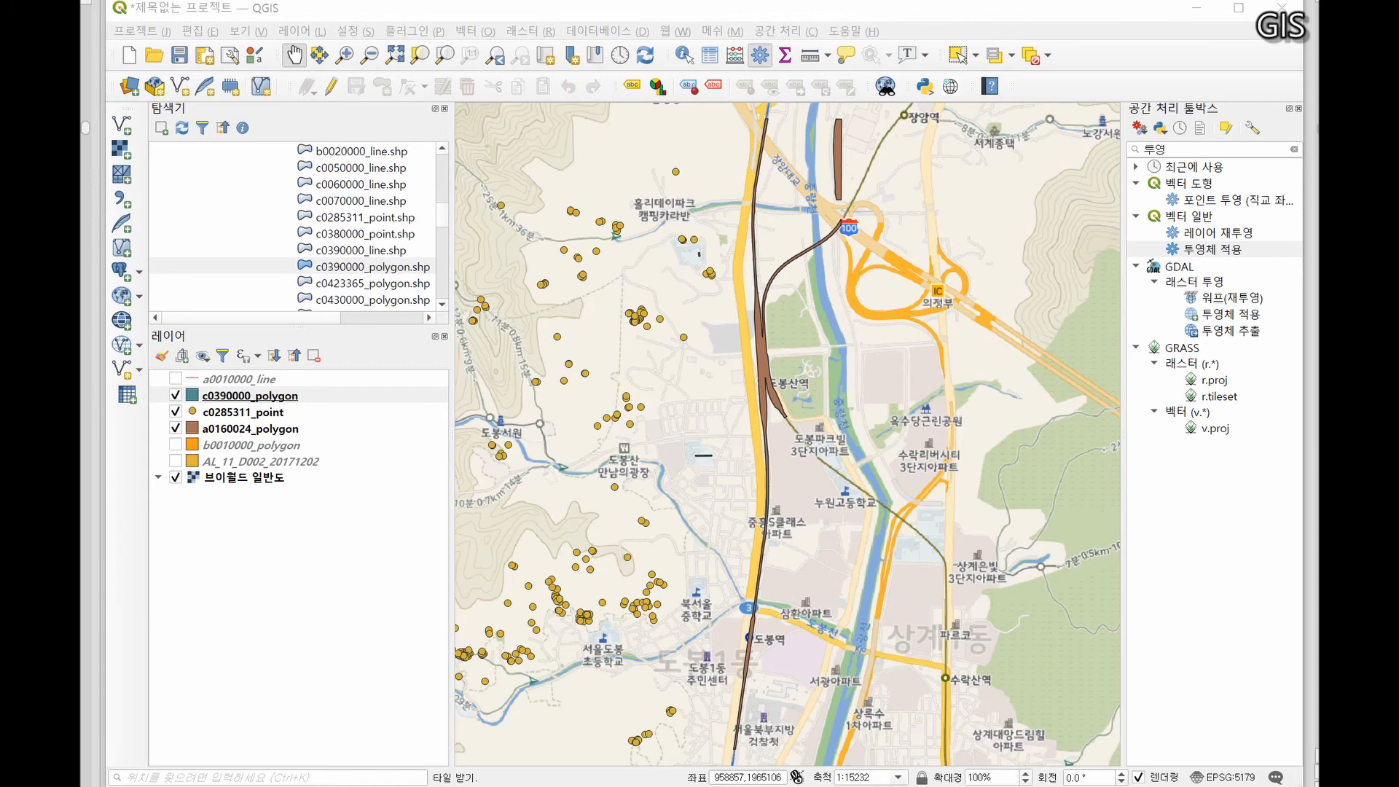
drag(444, 221, 445, 208)
scroll(446, 208, up, 2)
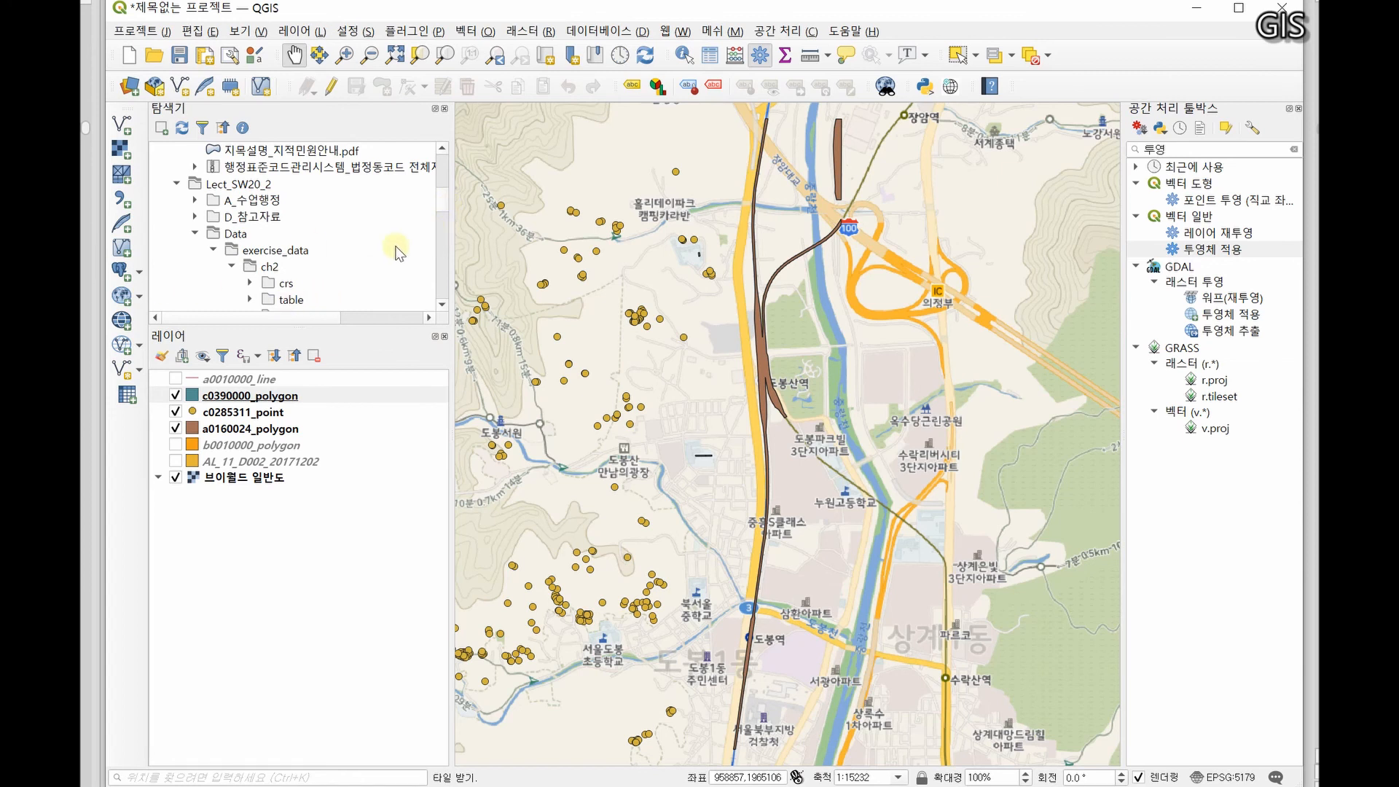
scroll(322, 299, down, 2)
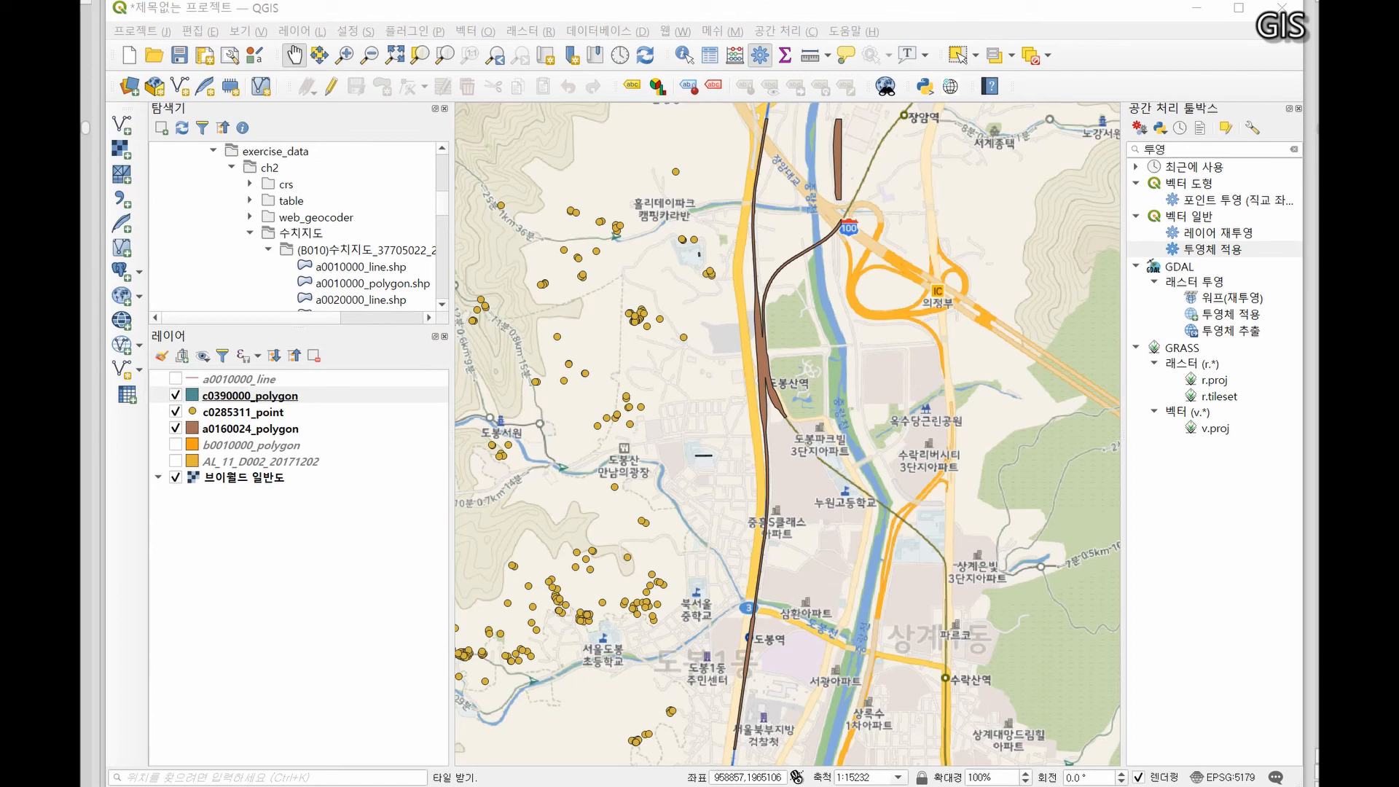
drag(81, 123, 802, 144)
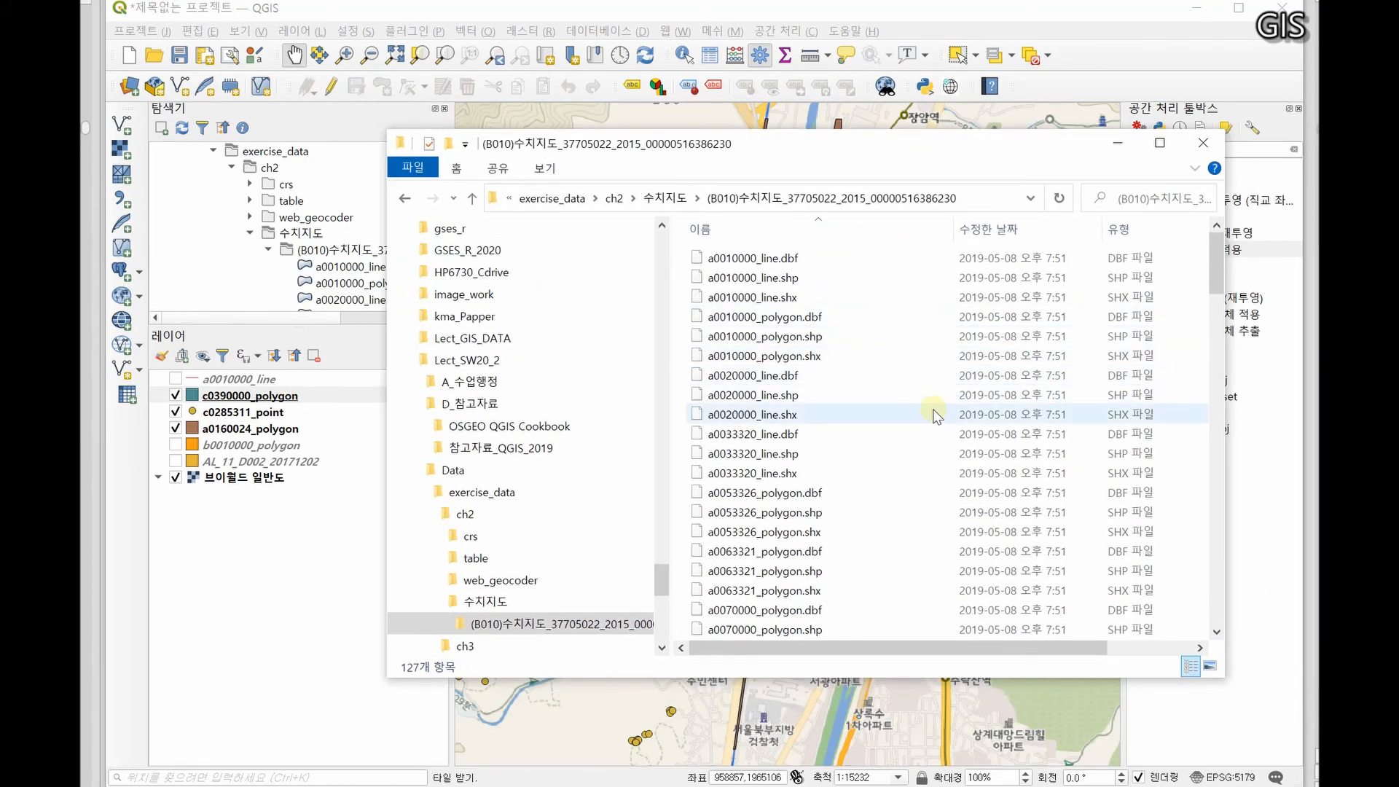
Examine which c0390000_polygon files exist in the (B010)수치지도 folder, selecting its dbf, shp and shx files
scroll(935, 416, down, 10)
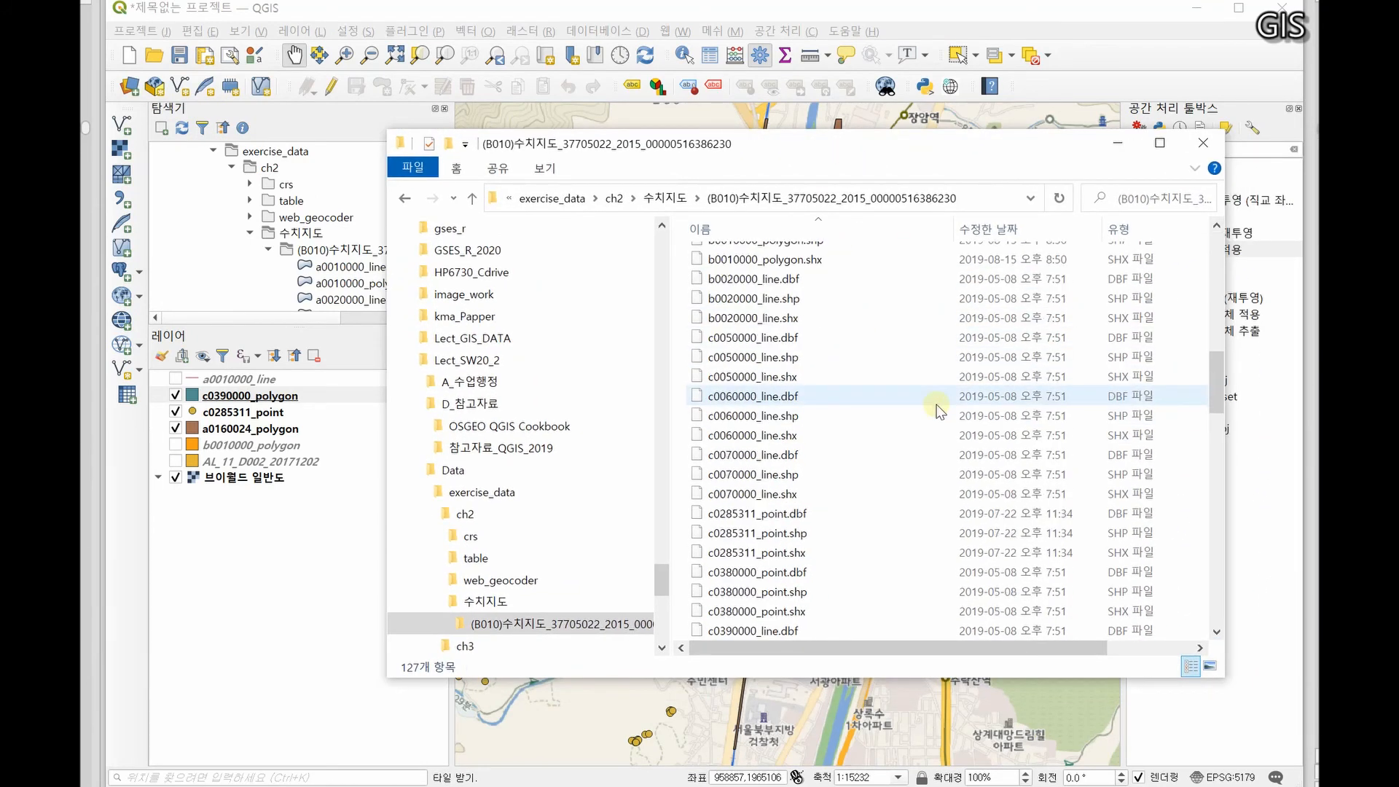
scroll(774, 583, down, 1)
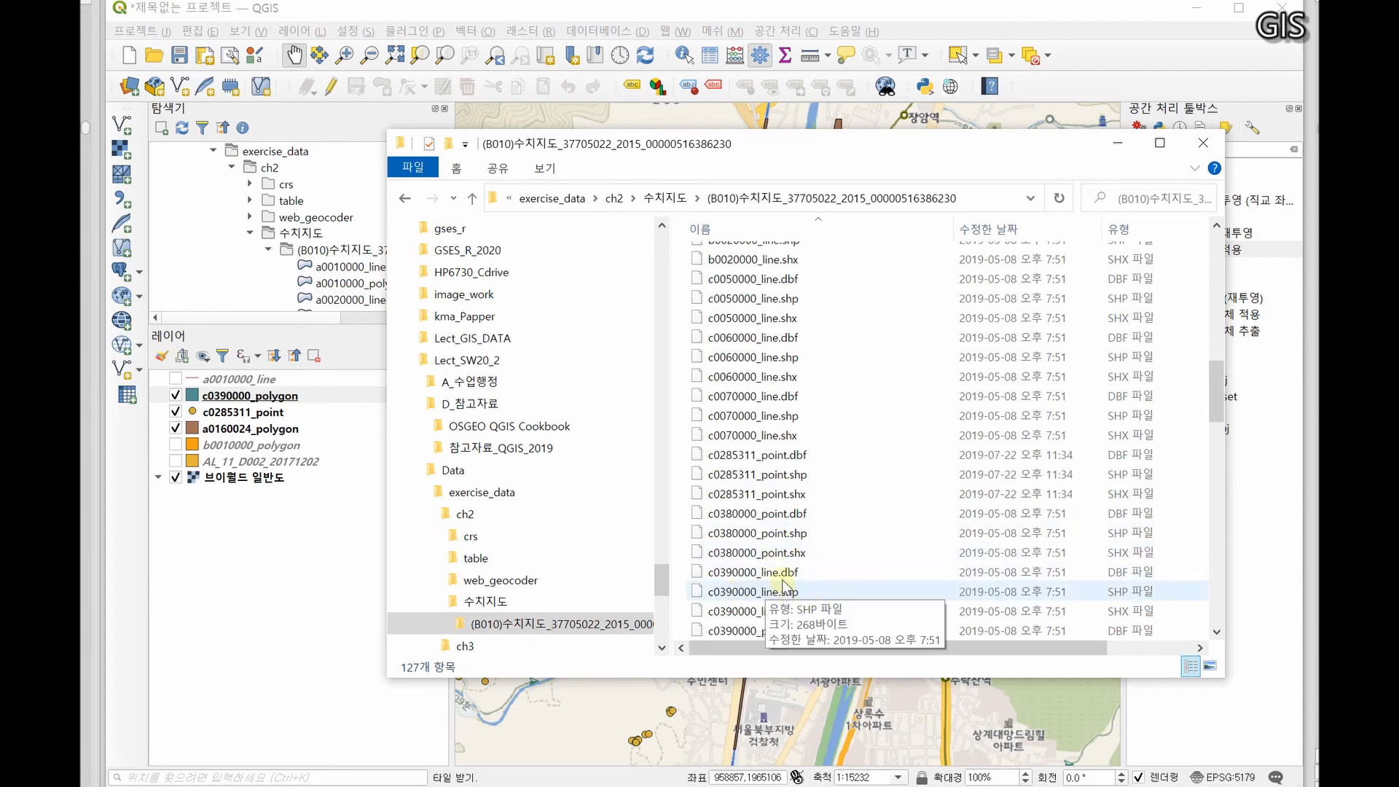
scroll(794, 579, down, 2)
click(859, 513)
scroll(878, 498, down, 2)
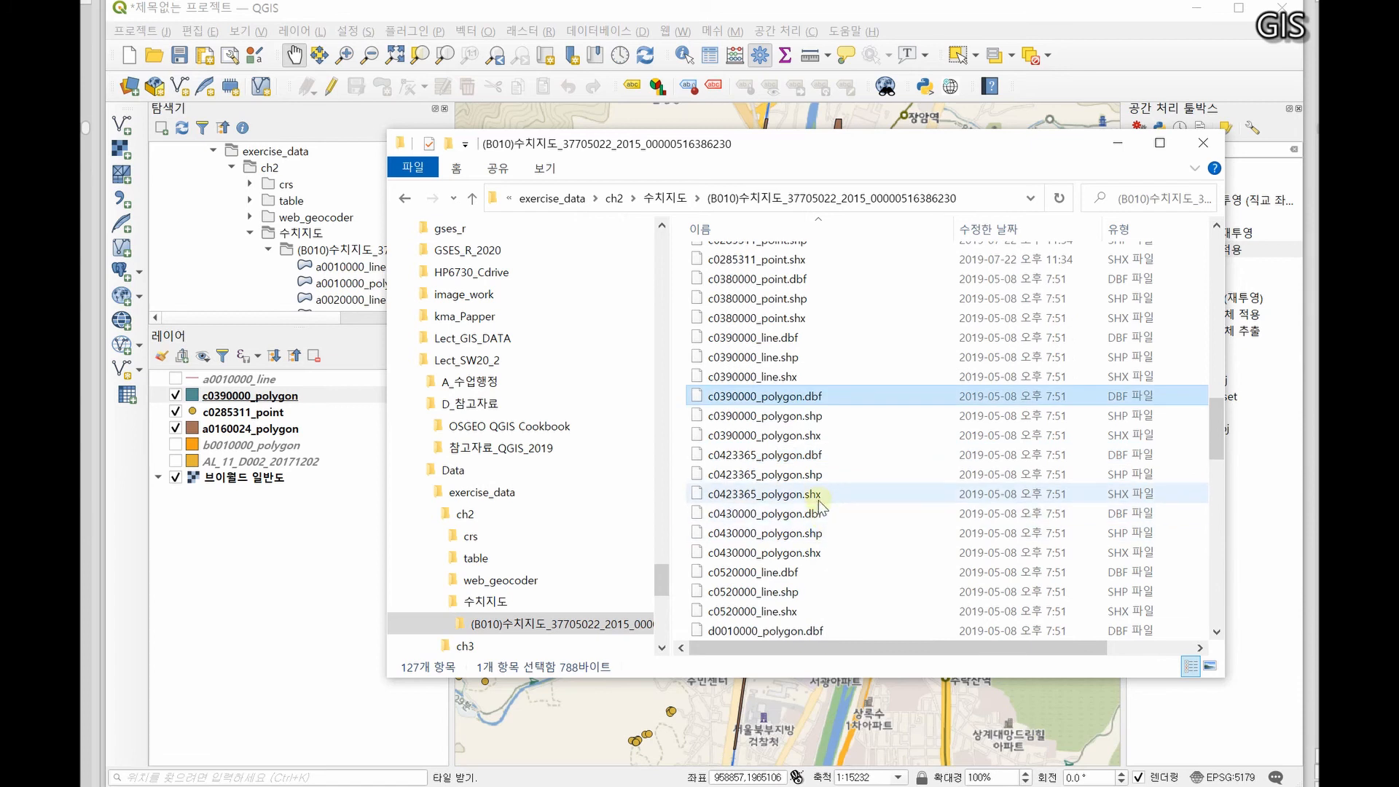
shift+click(821, 435)
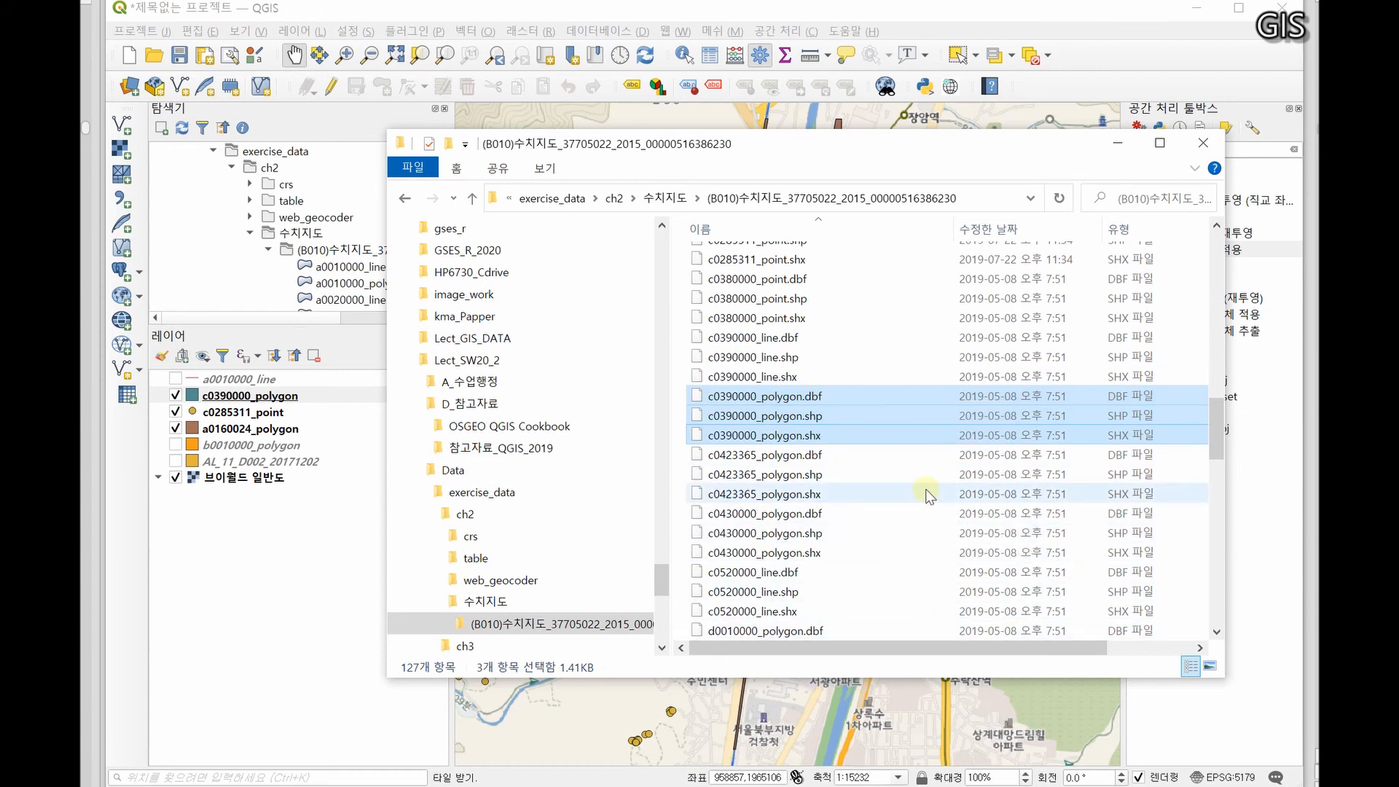
scroll(926, 496, down, 2)
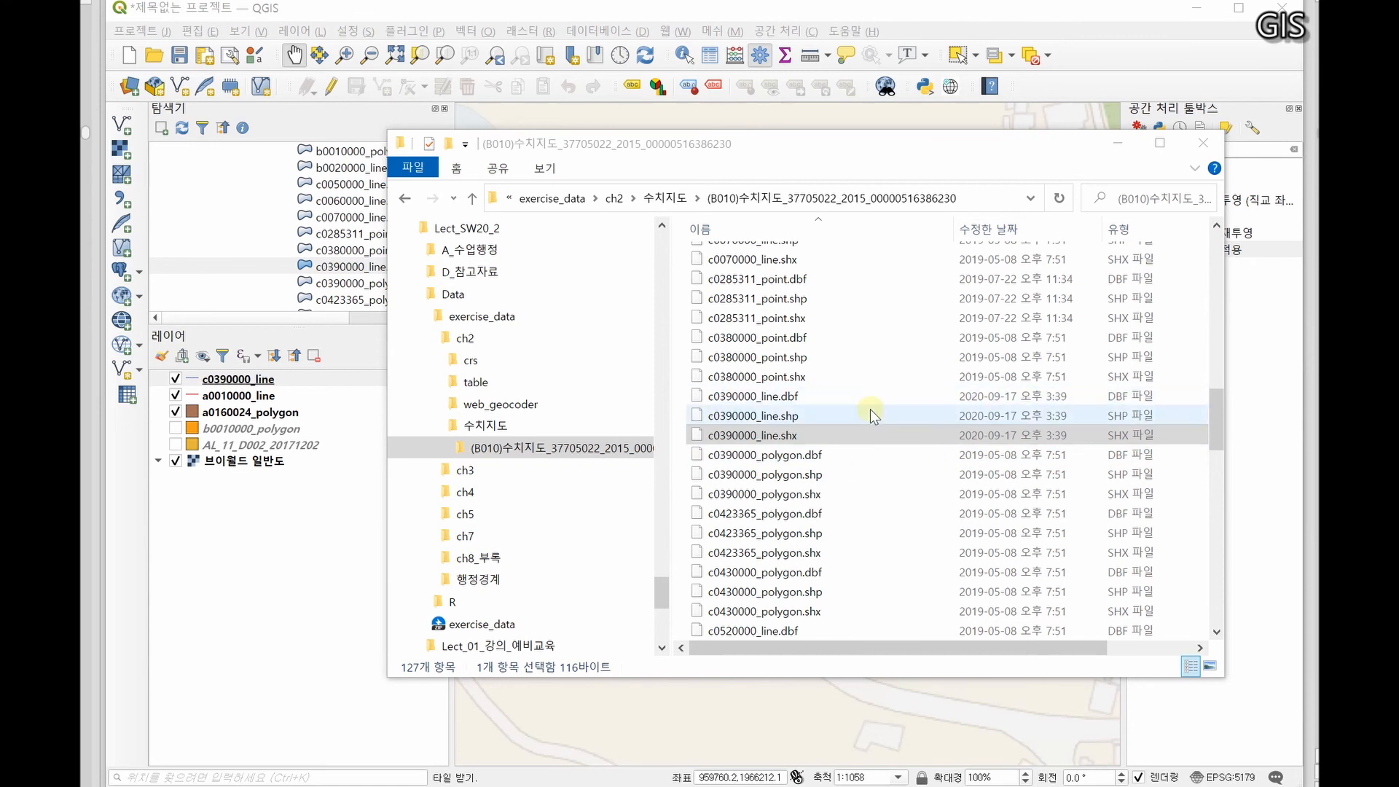
Consult the document pages on defining a layer's projection and on saving features under another name, and return to QGIS
key(alt+Tab)
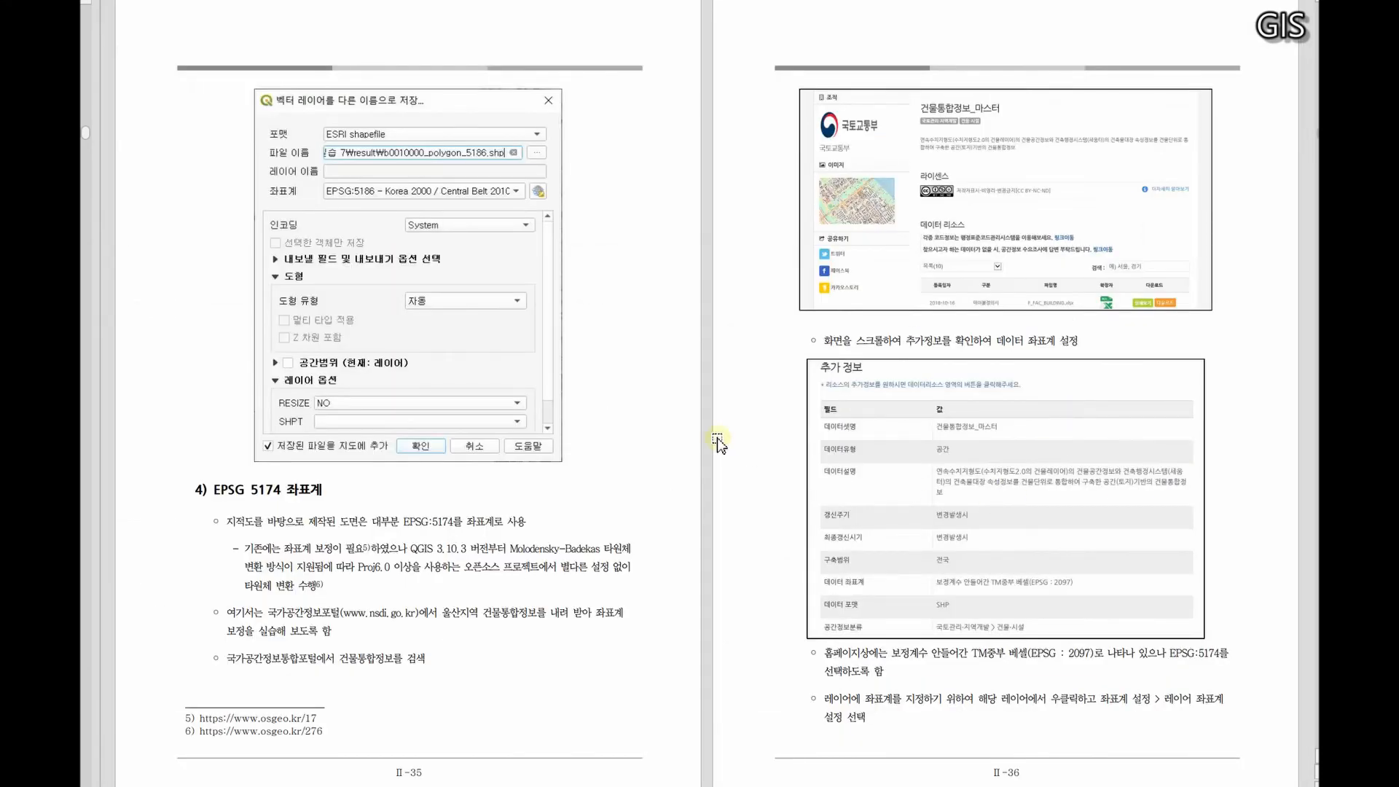
scroll(659, 475, up, 1)
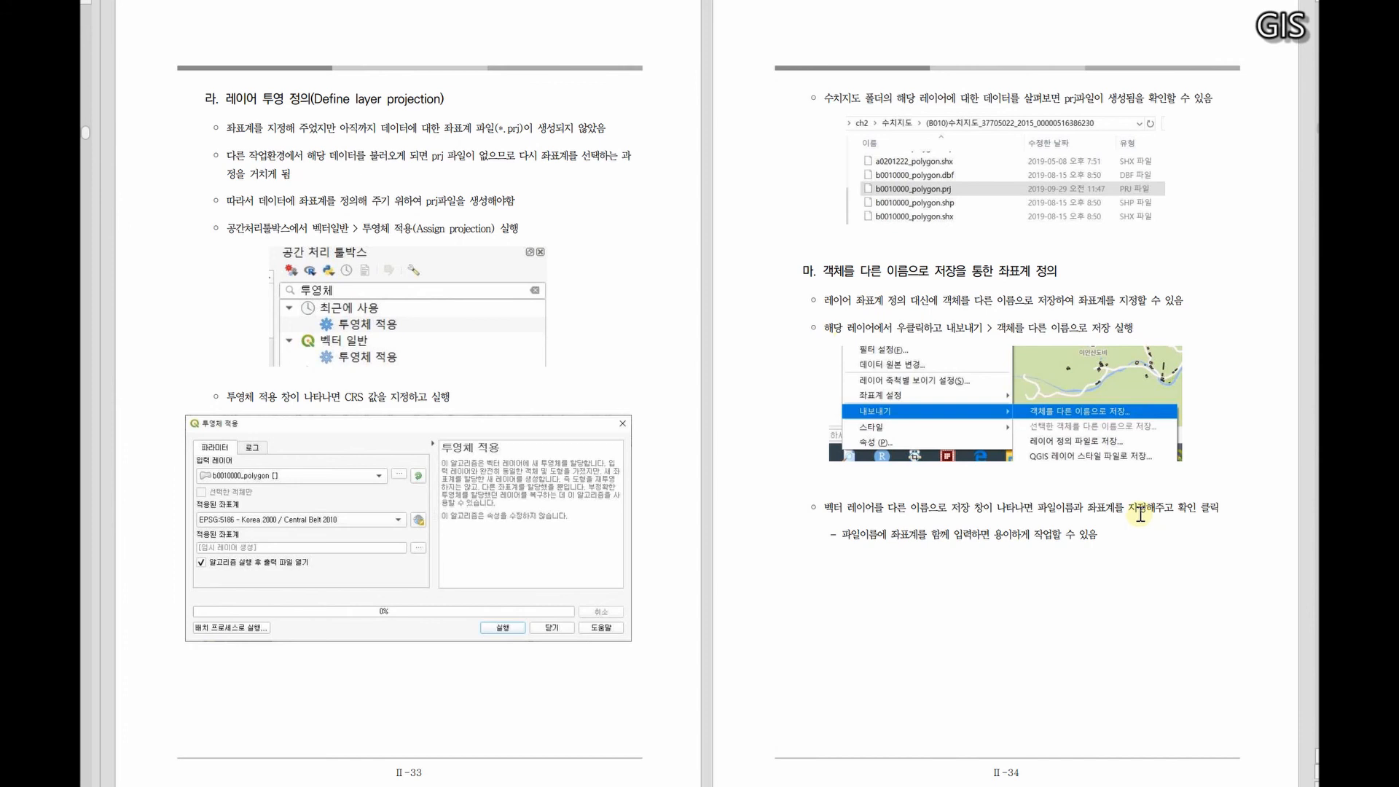
key(alt+Tab)
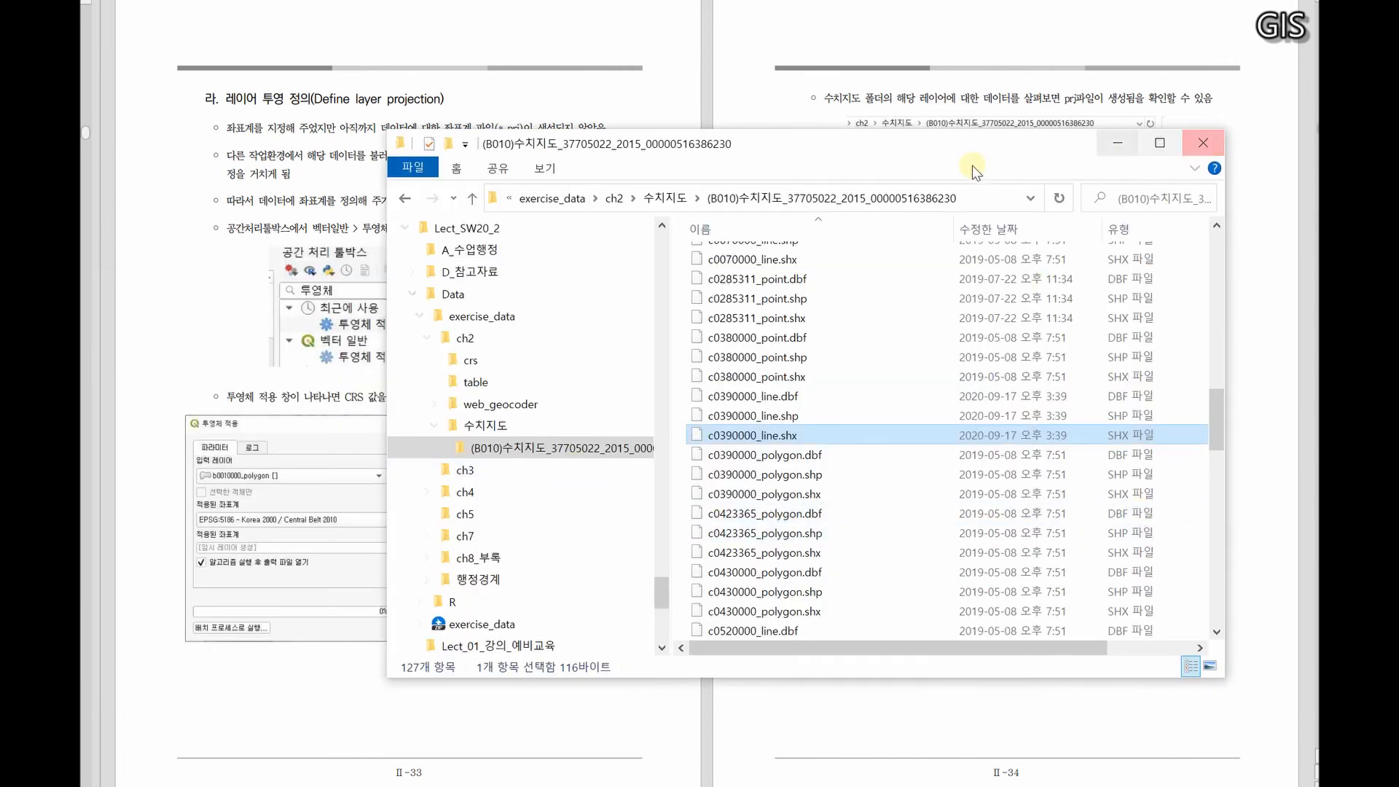
key(alt+Tab)
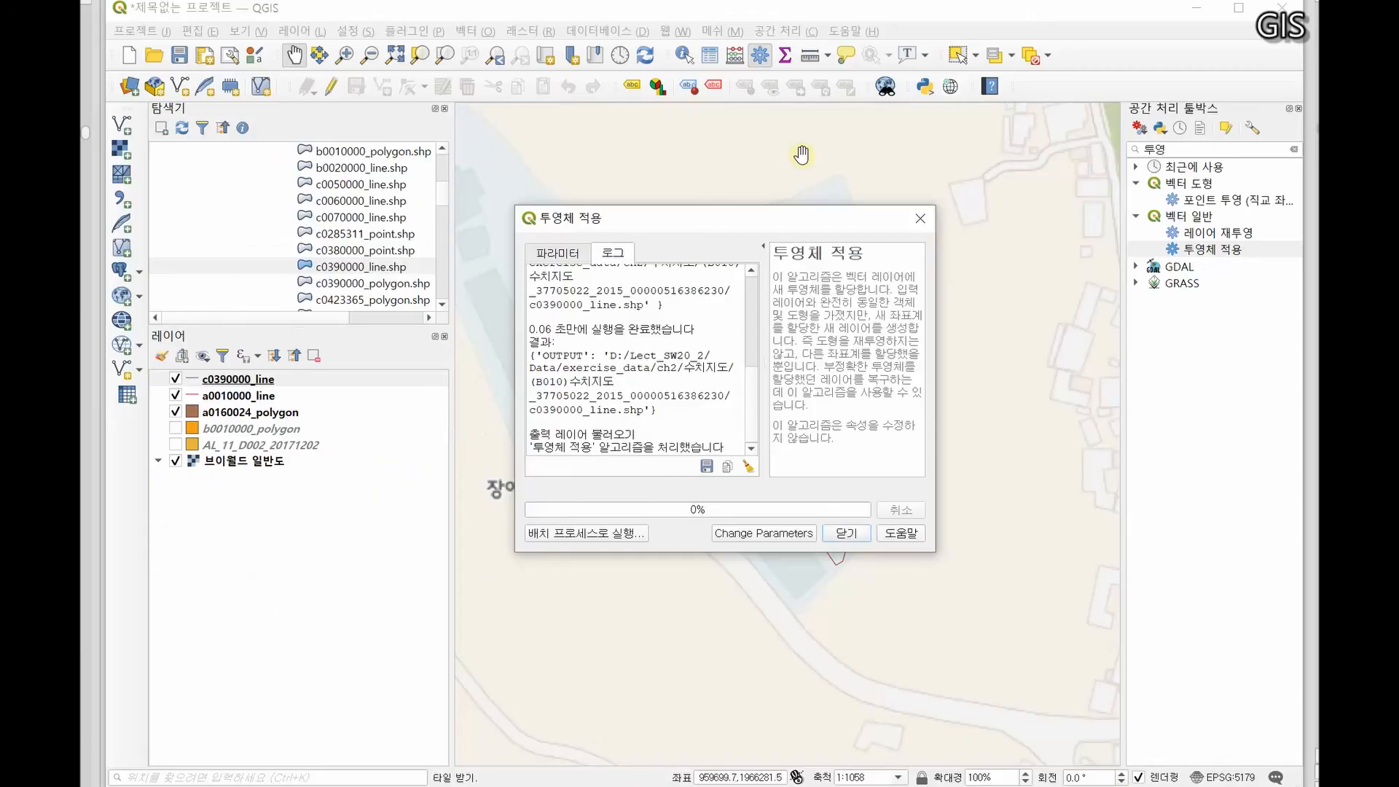
Compare the c0390000_line and a0010000_line layers and close the 투영체 적용 (Assign projection) tool
click(259, 397)
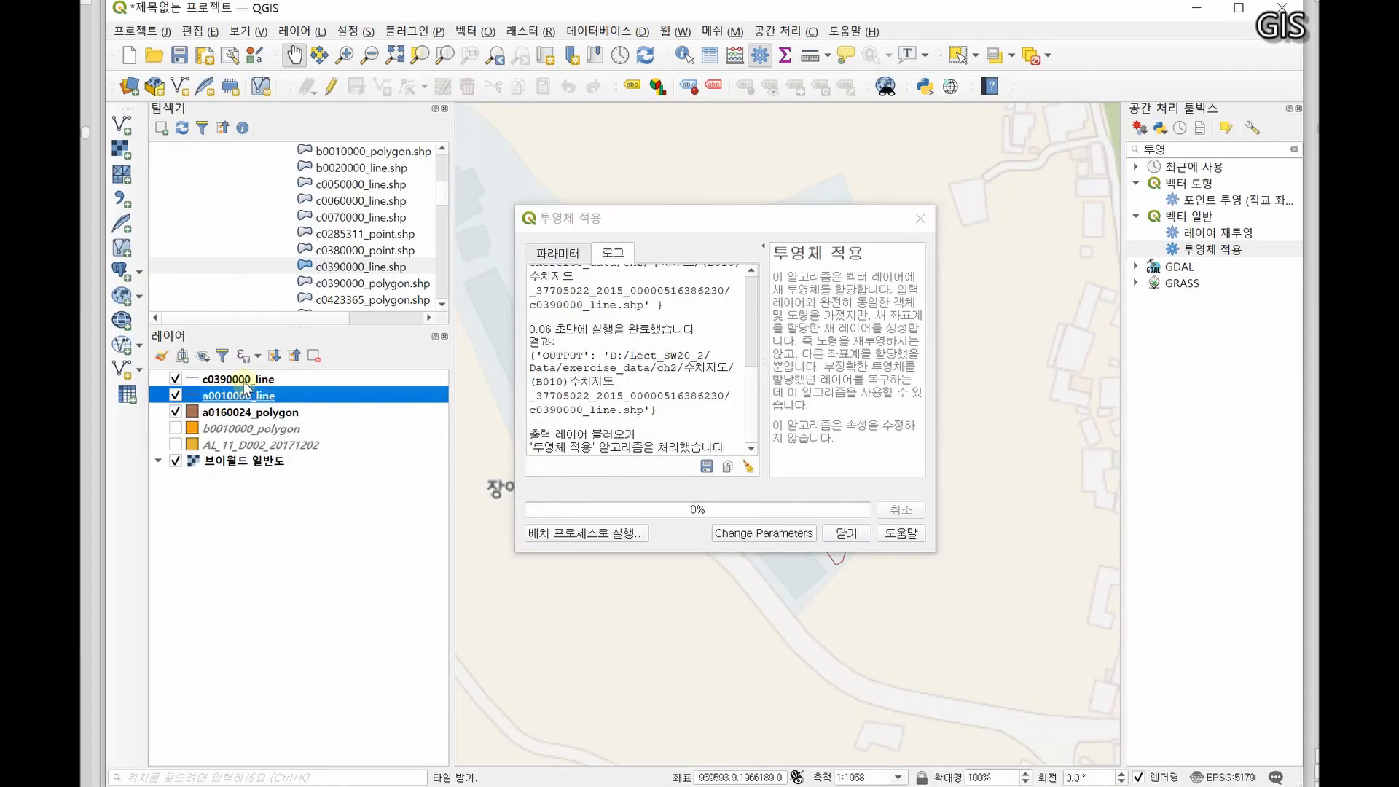
click(243, 380)
click(241, 398)
click(846, 532)
Start exporting the c0390000_line layer's features to a new file and choose Lect_SW20_2/Data/exercise_data/ch2 as the output folder
click(264, 380)
right_click(264, 380)
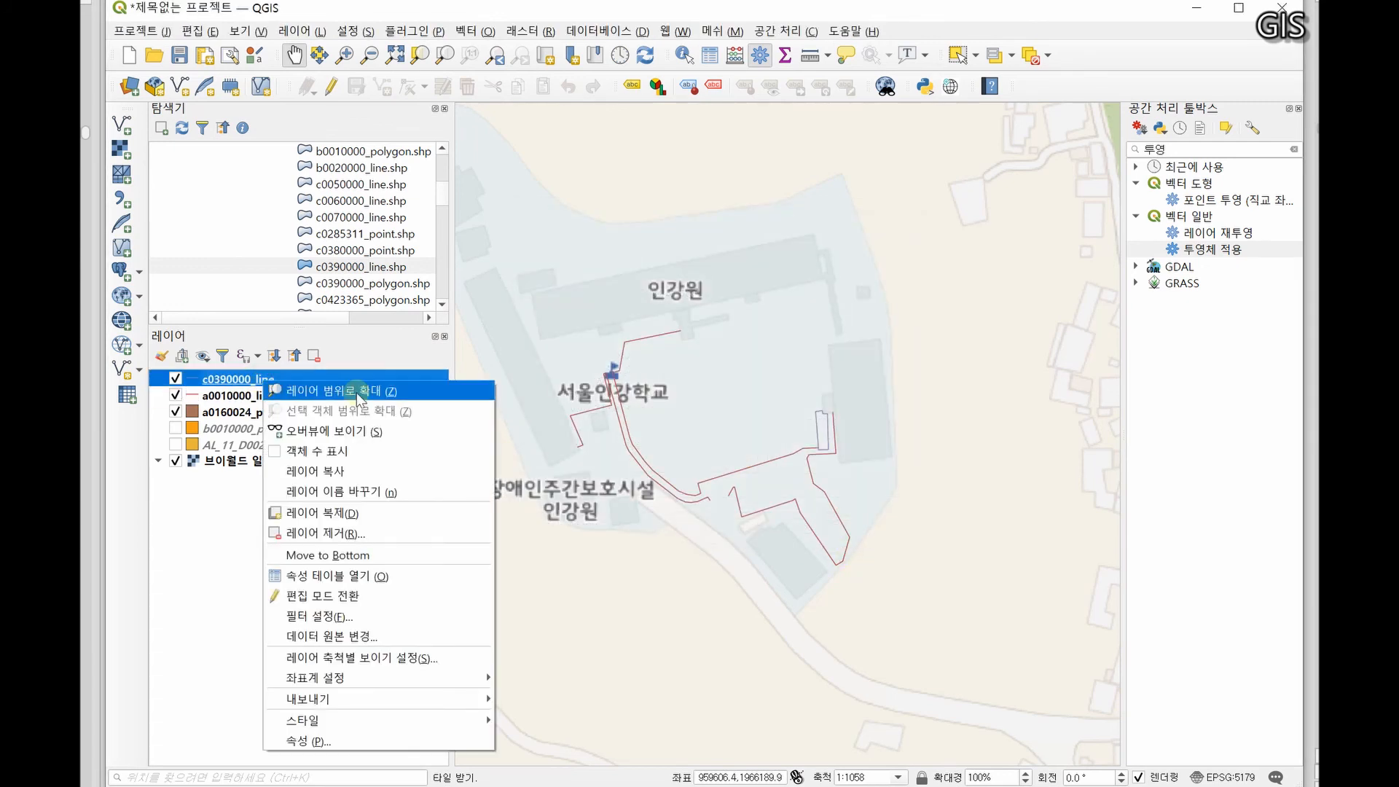
mouse_move(405, 701)
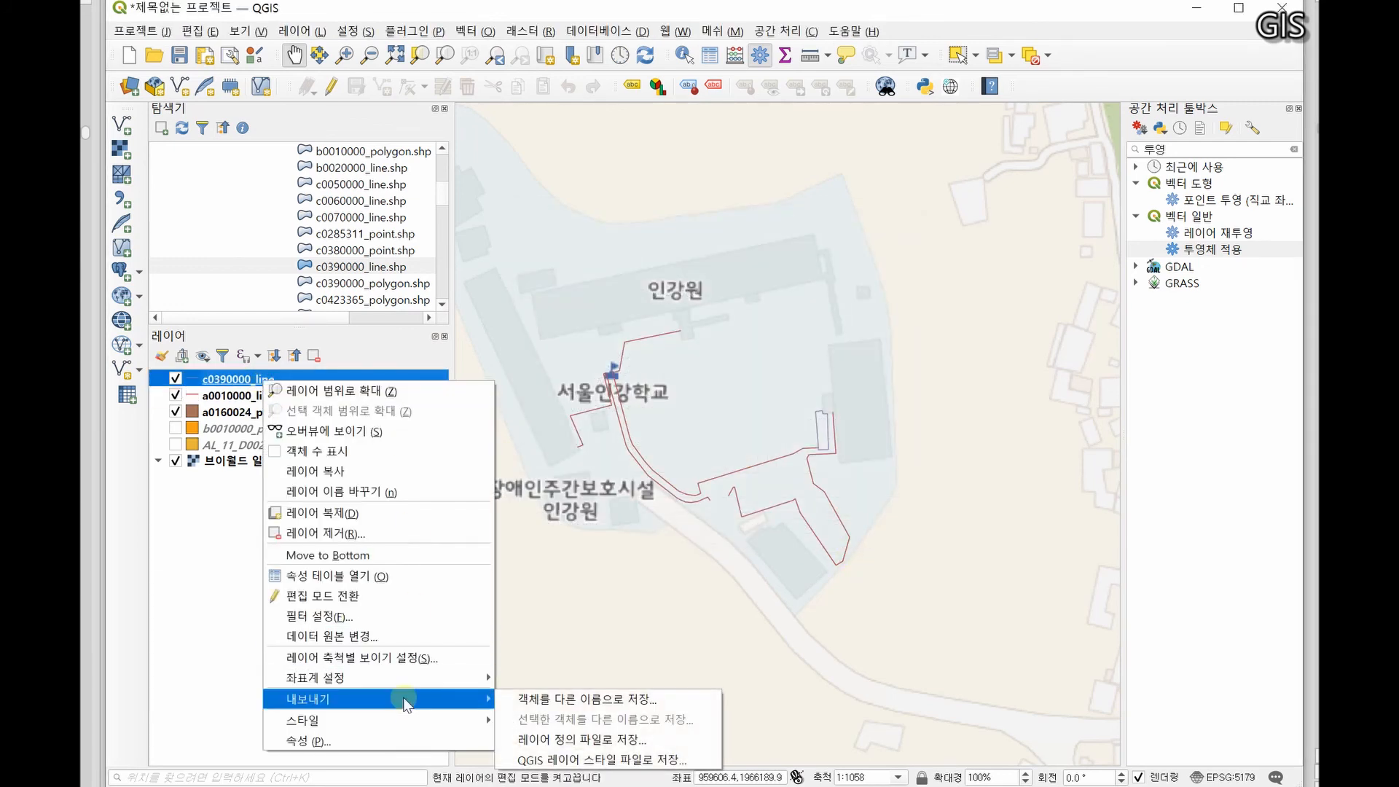
click(635, 700)
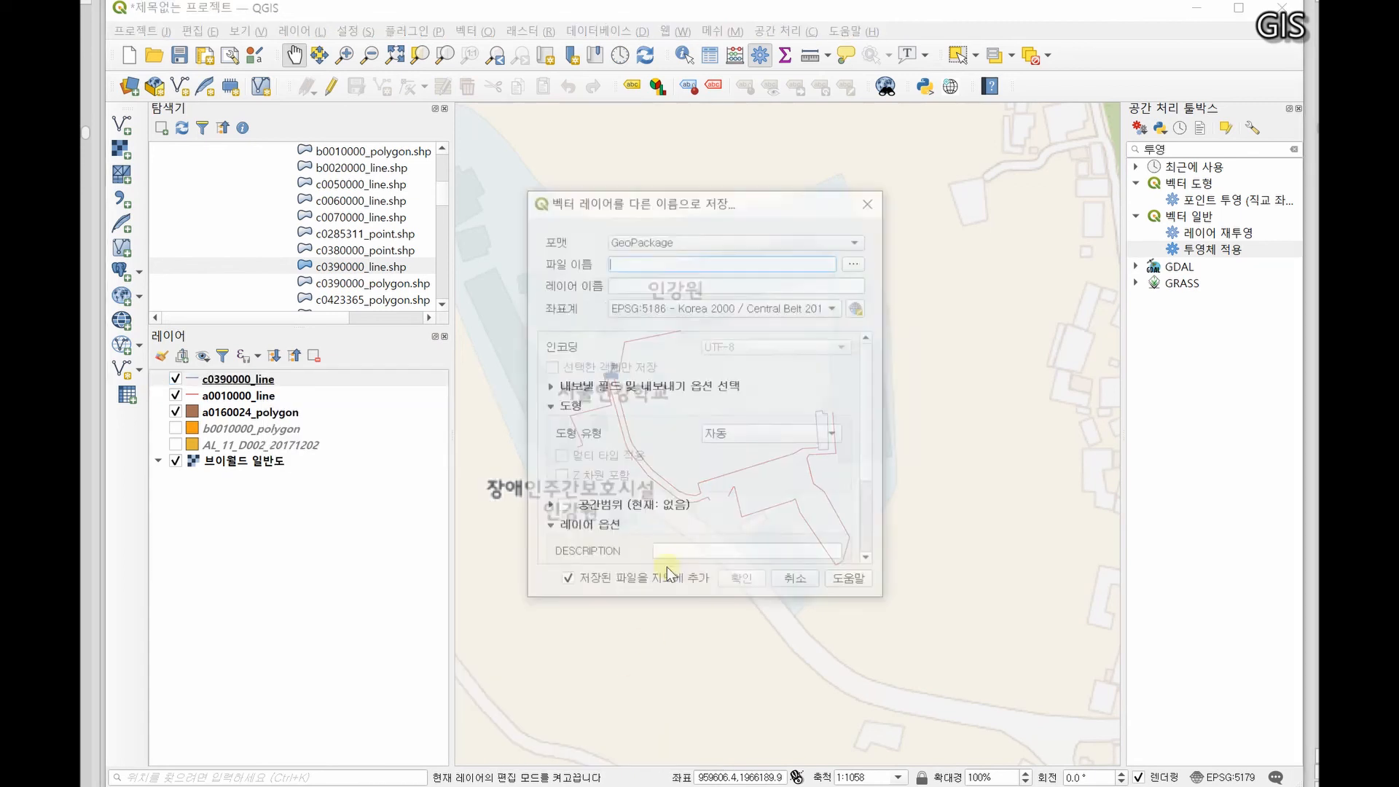
click(857, 262)
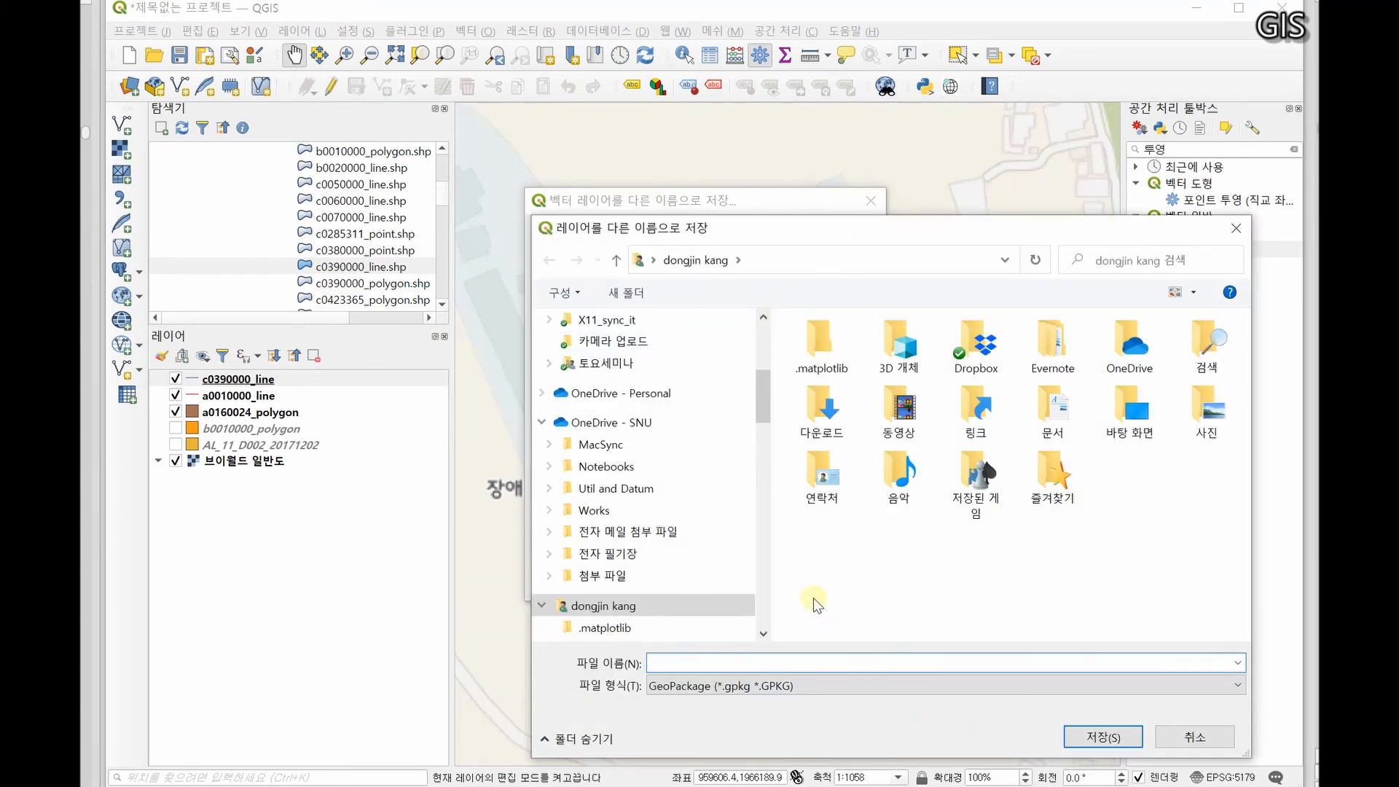
scroll(762, 510, down, 8)
scroll(762, 544, down, 10)
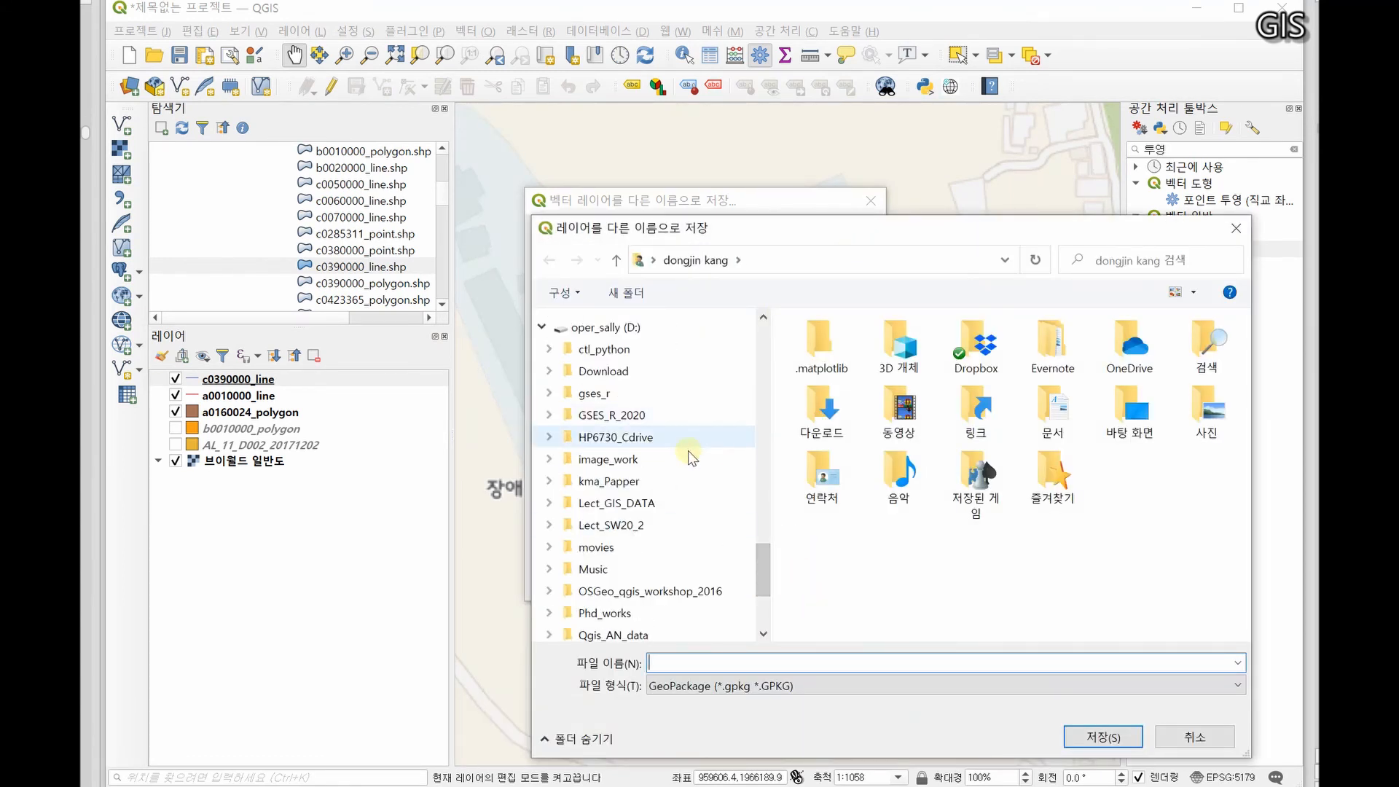
click(633, 526)
double_click(867, 389)
double_click(864, 351)
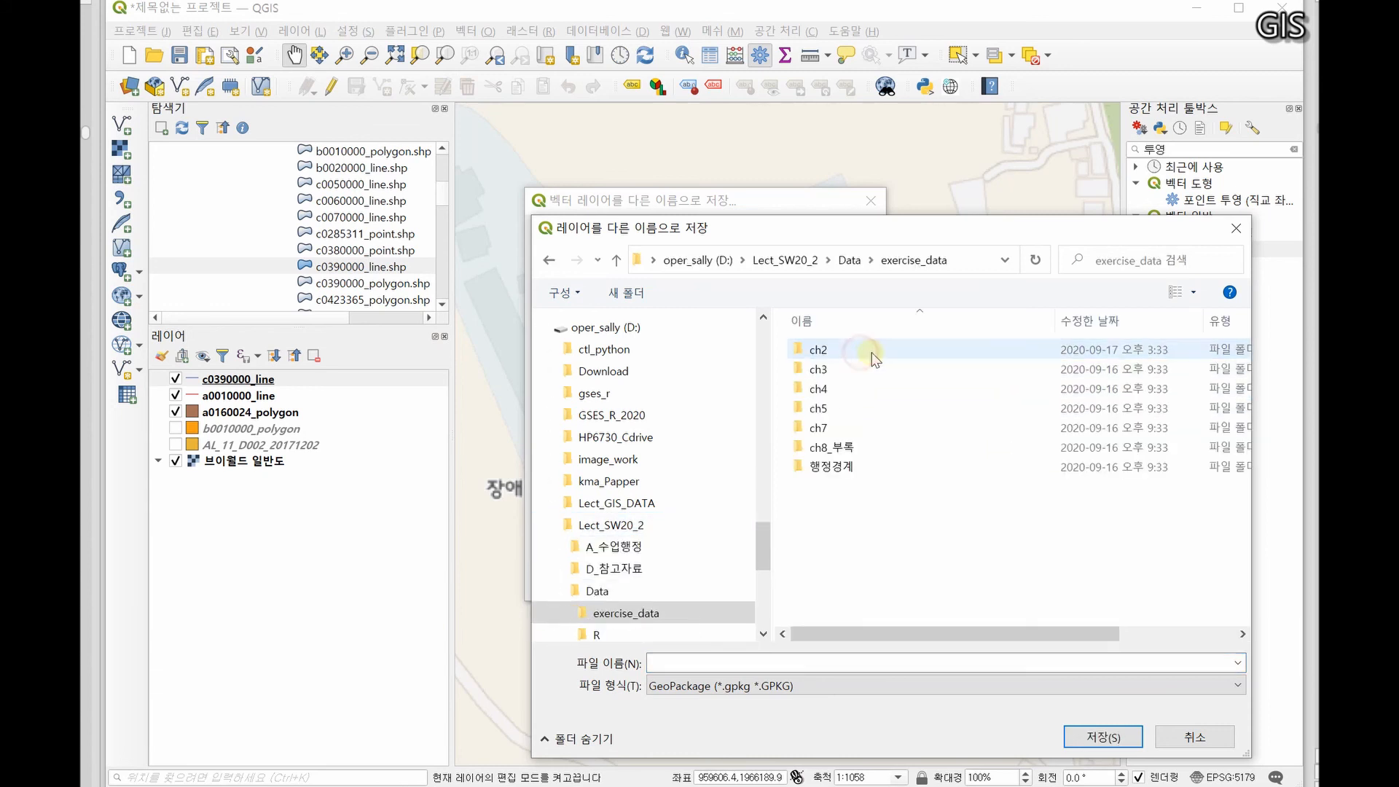
double_click(855, 354)
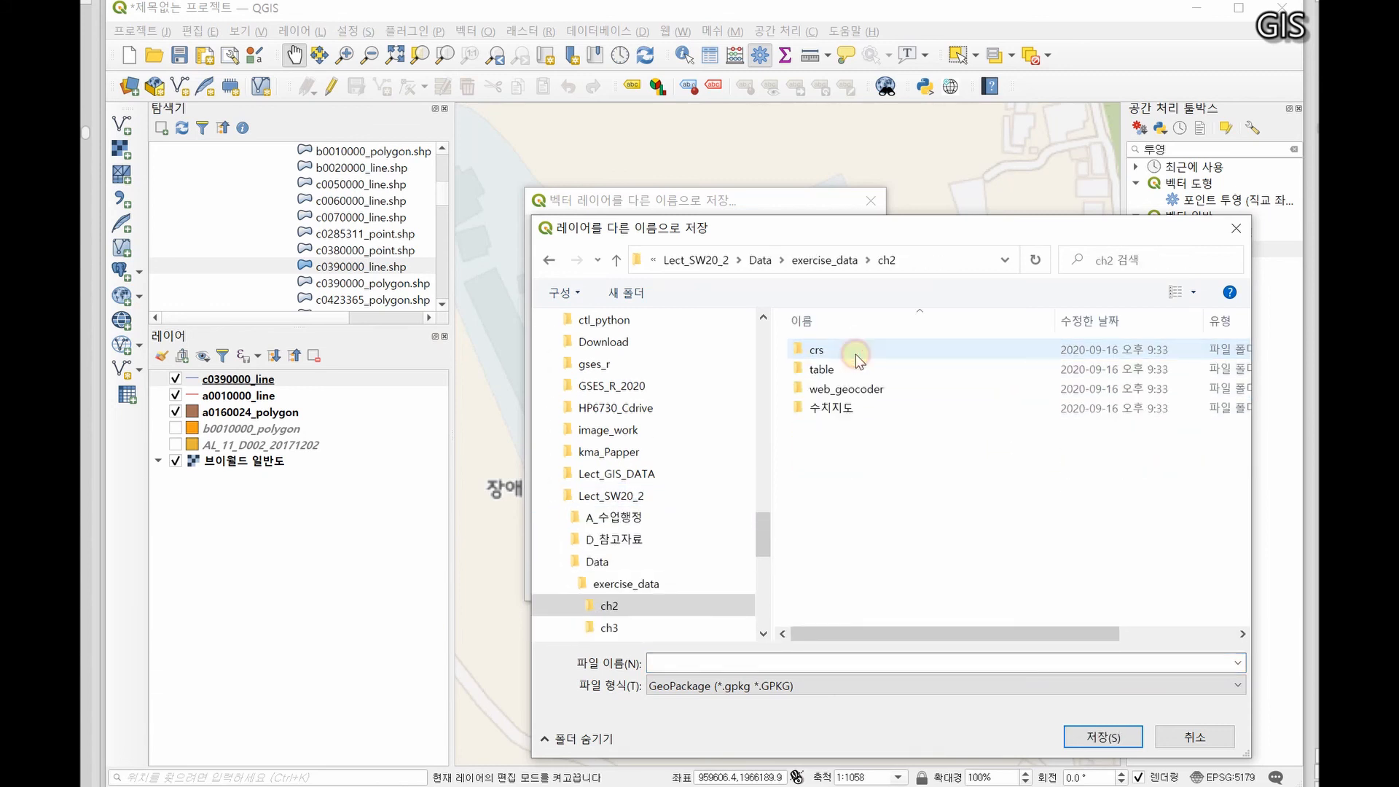
Name the export's output file c039_oa in the ch2 folder
click(770, 663)
click(759, 685)
click(759, 686)
click(728, 665)
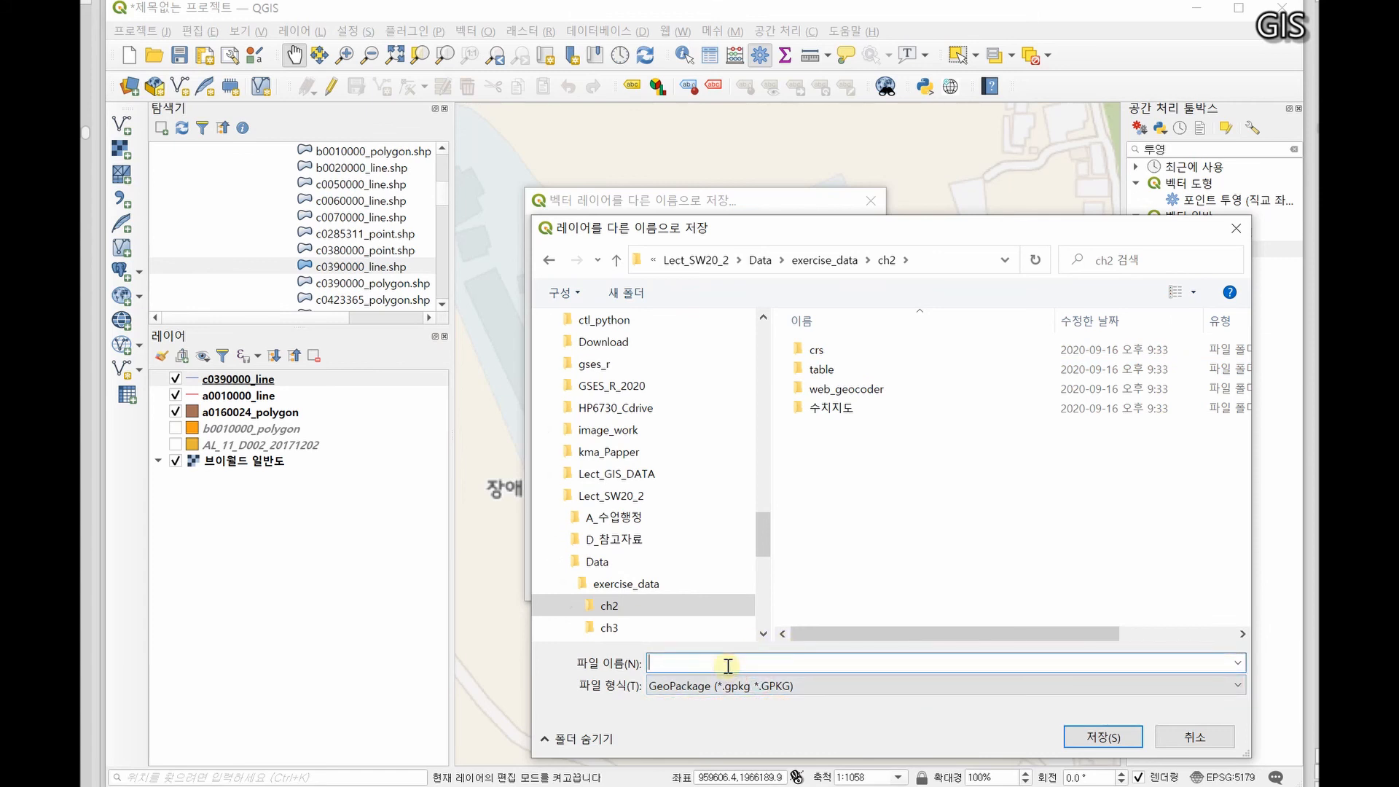
text(c)
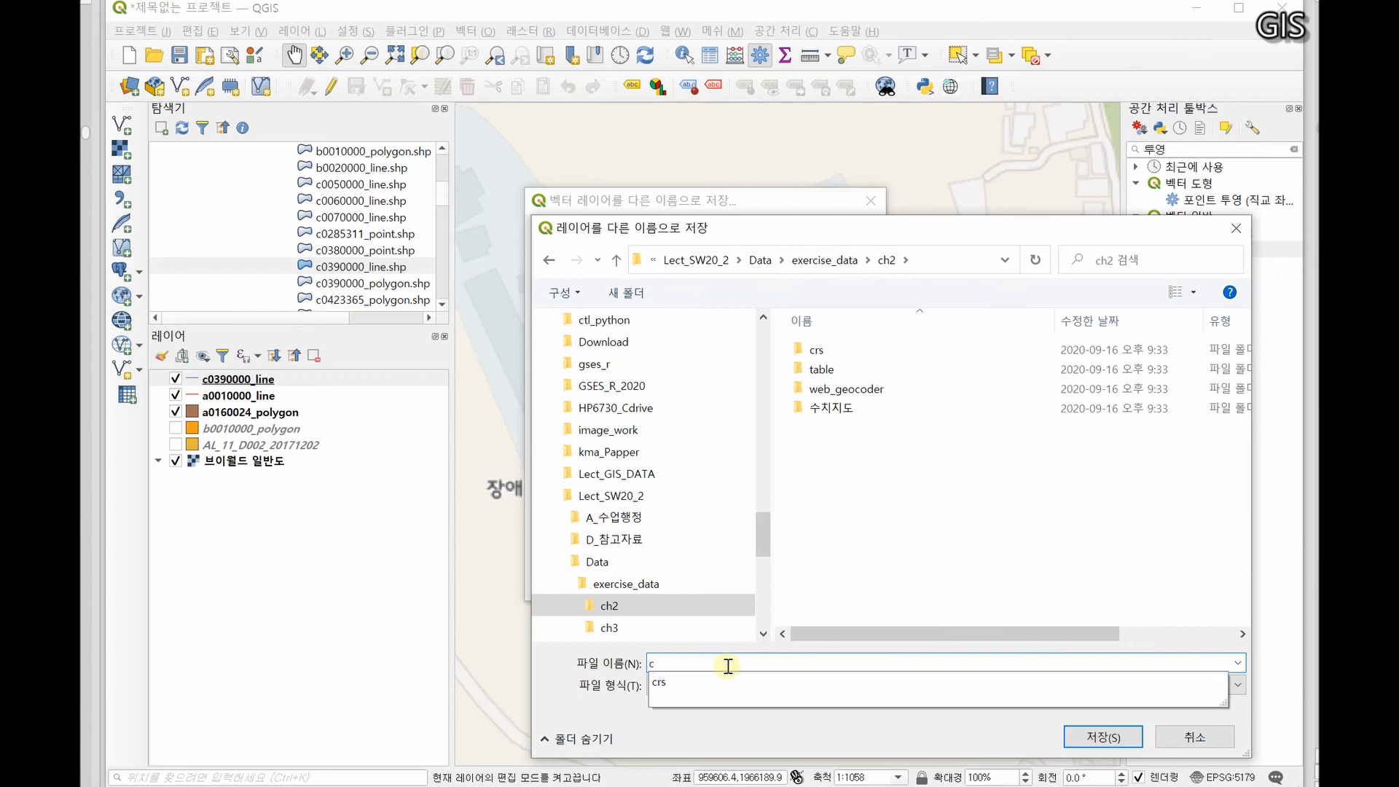
text(039_oa)
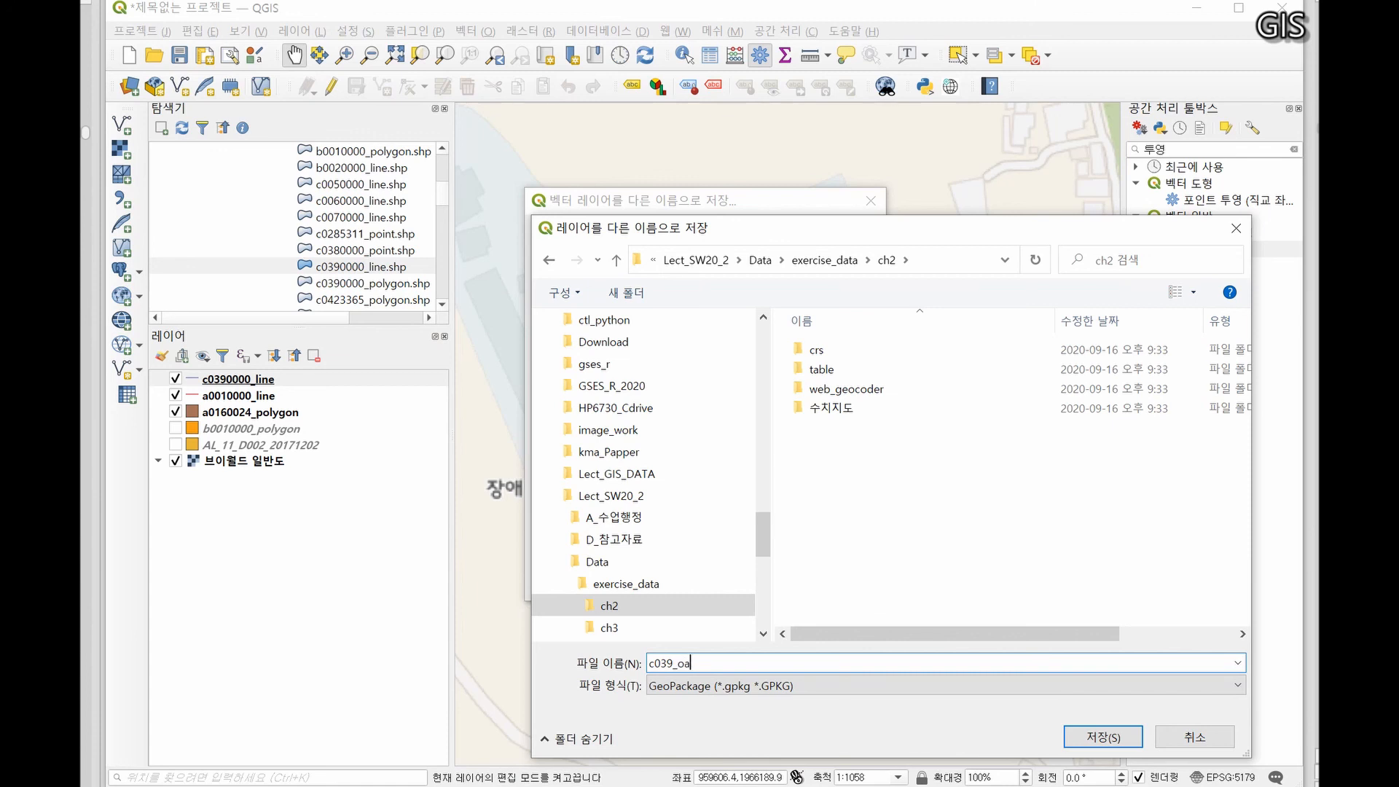
click(1102, 737)
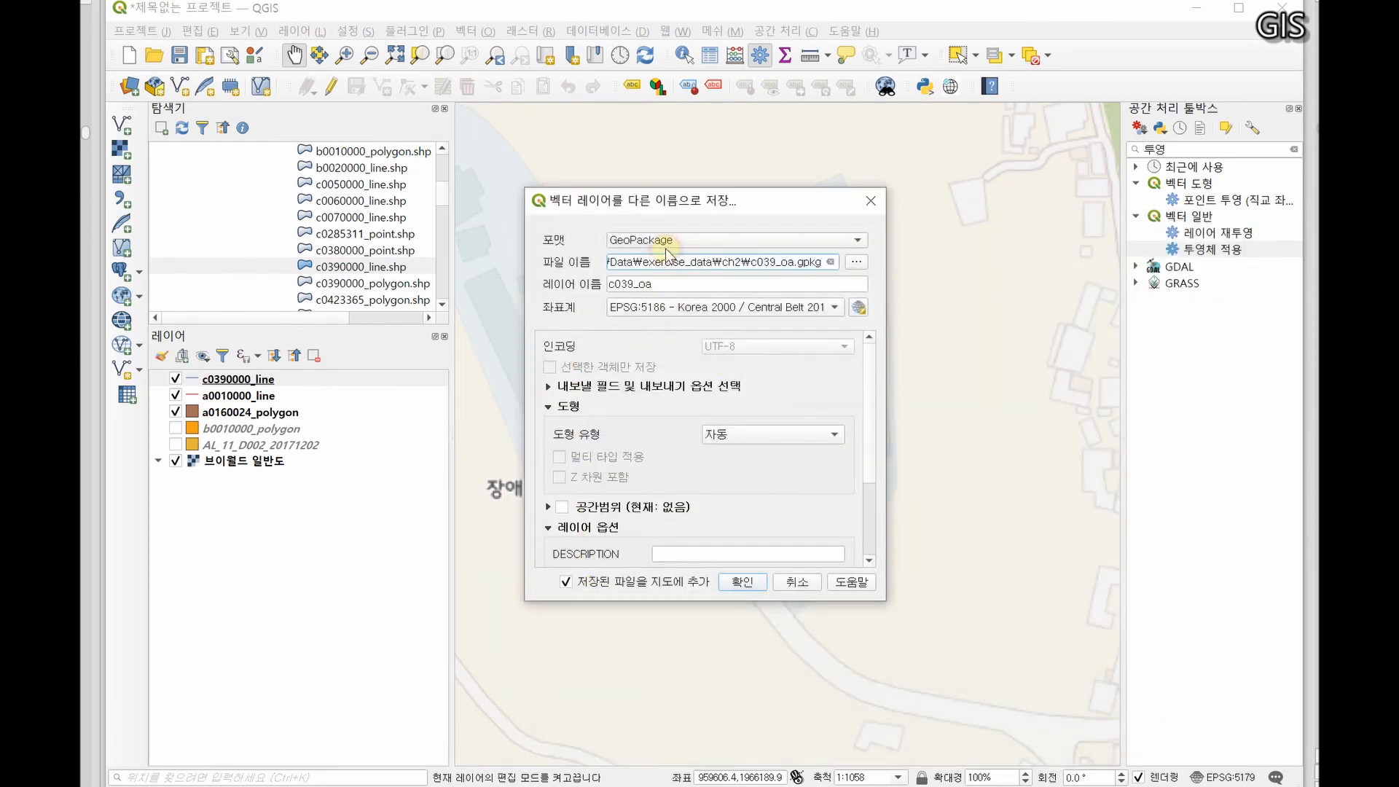
Export the layer in ESRI shapefile format with EPSG:5186 and add the saved file to the map
click(729, 250)
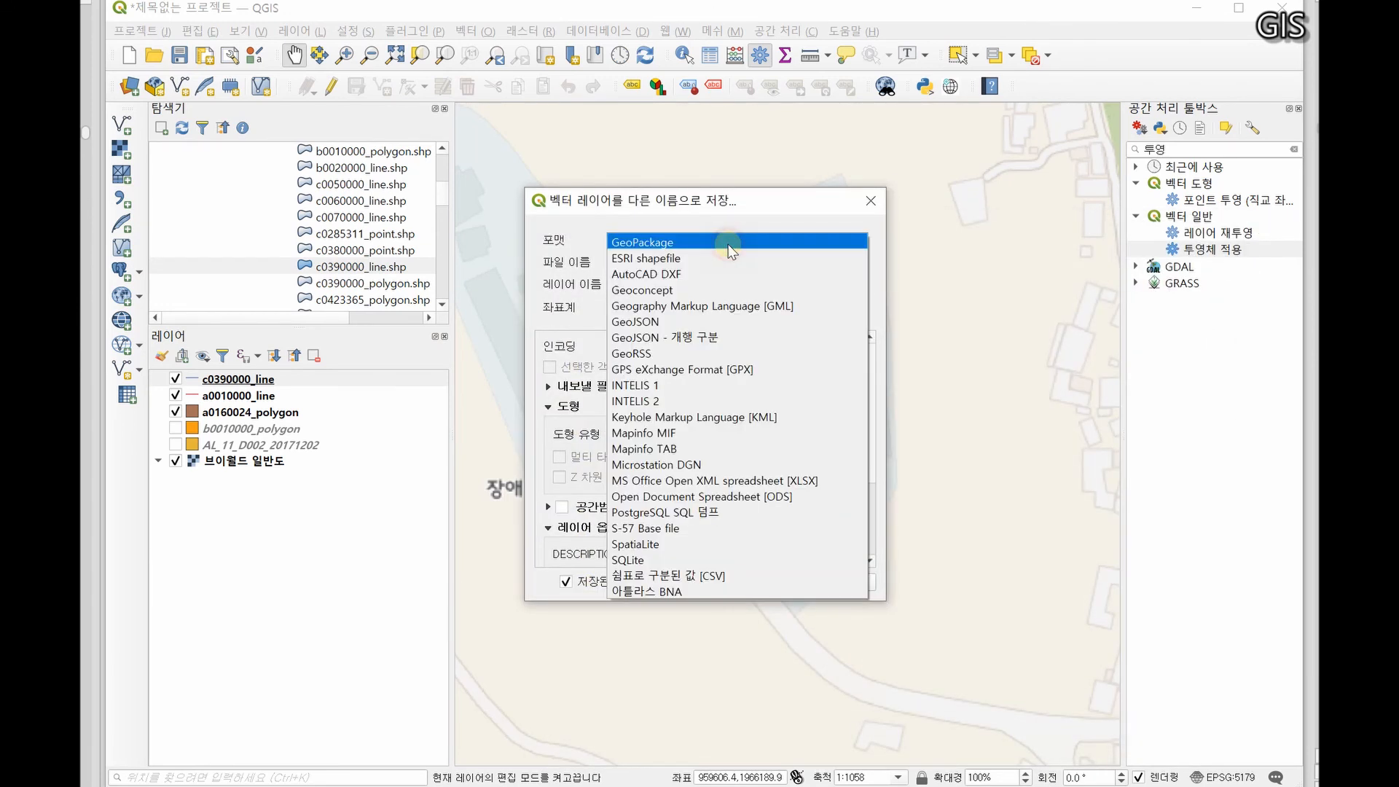
click(688, 259)
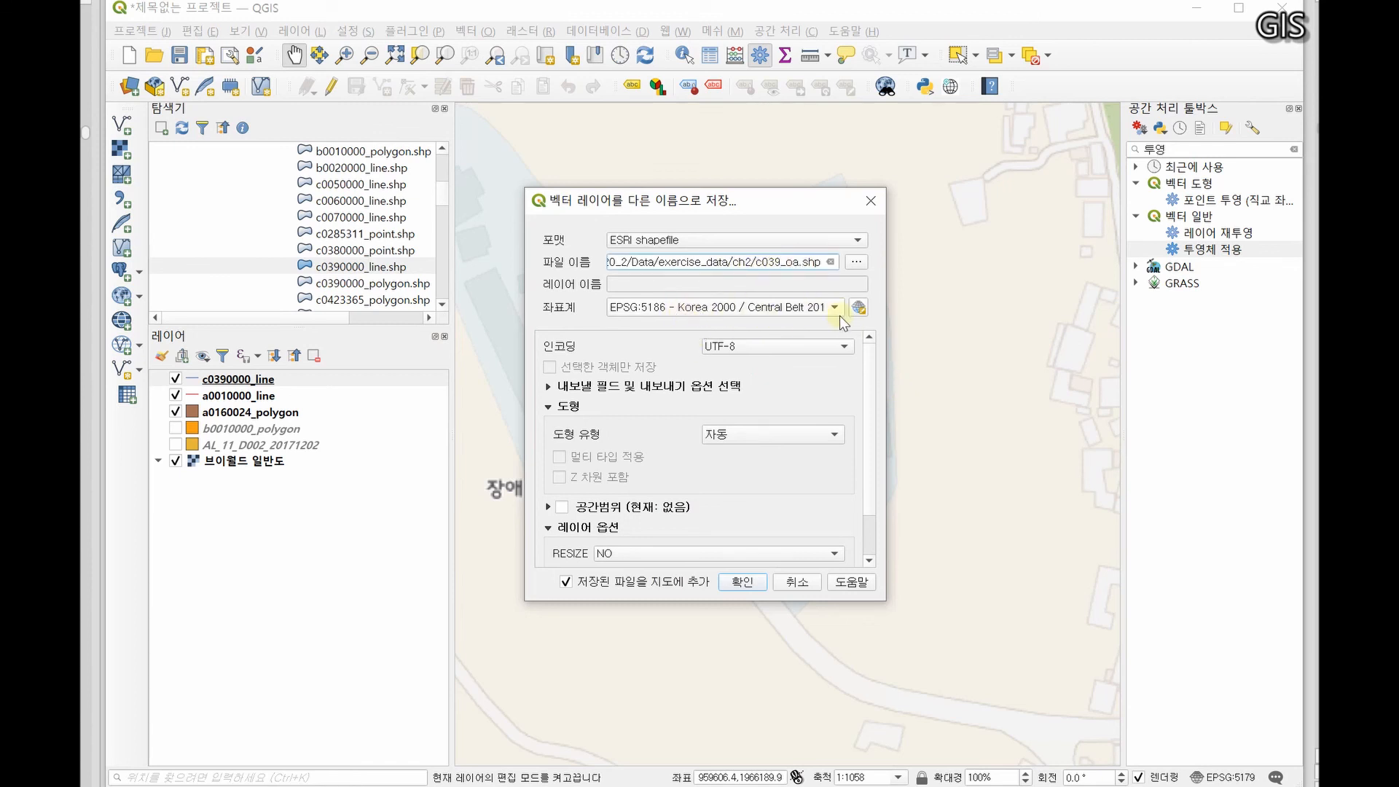
click(742, 583)
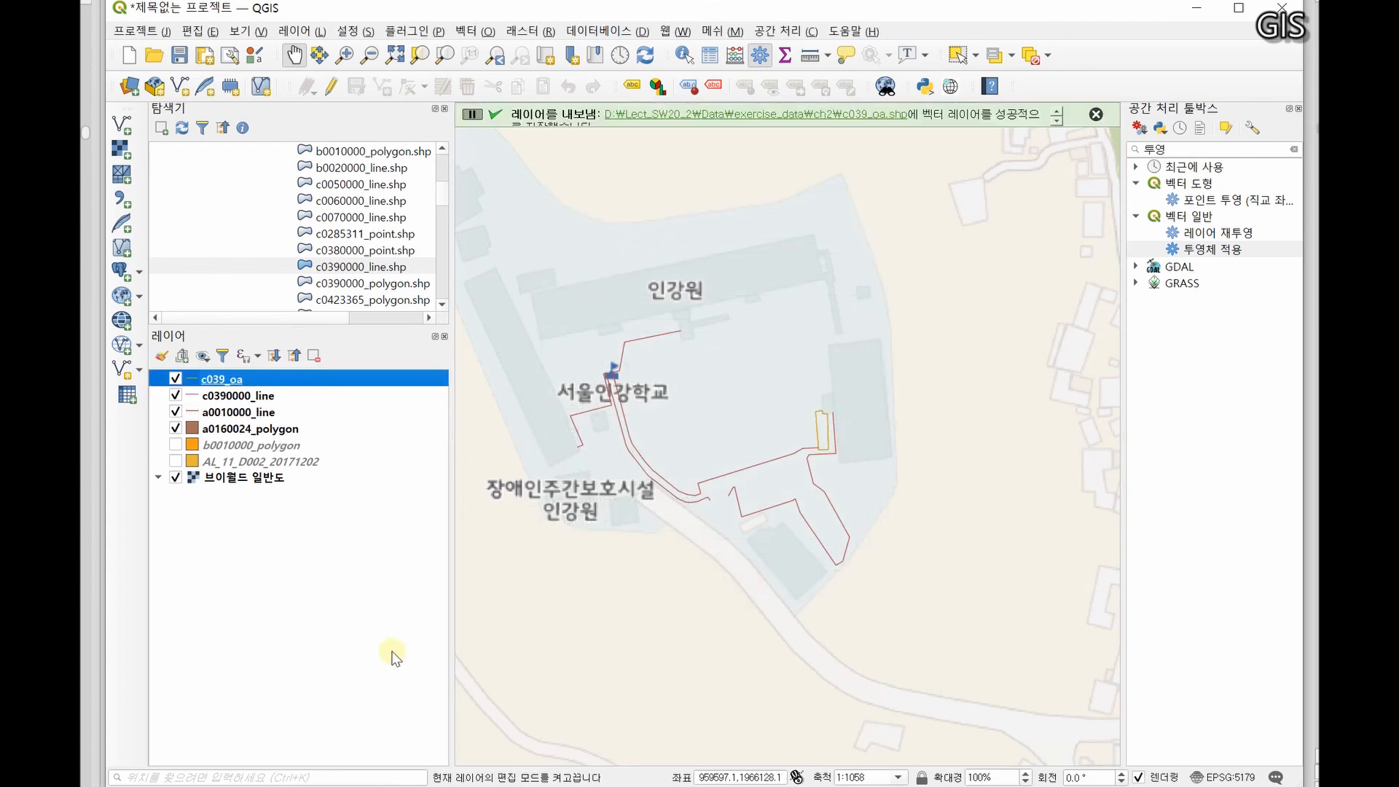
Hide the c0390000_line layer, and toggle c039_oa off and on to check its features and coordinate system
click(175, 394)
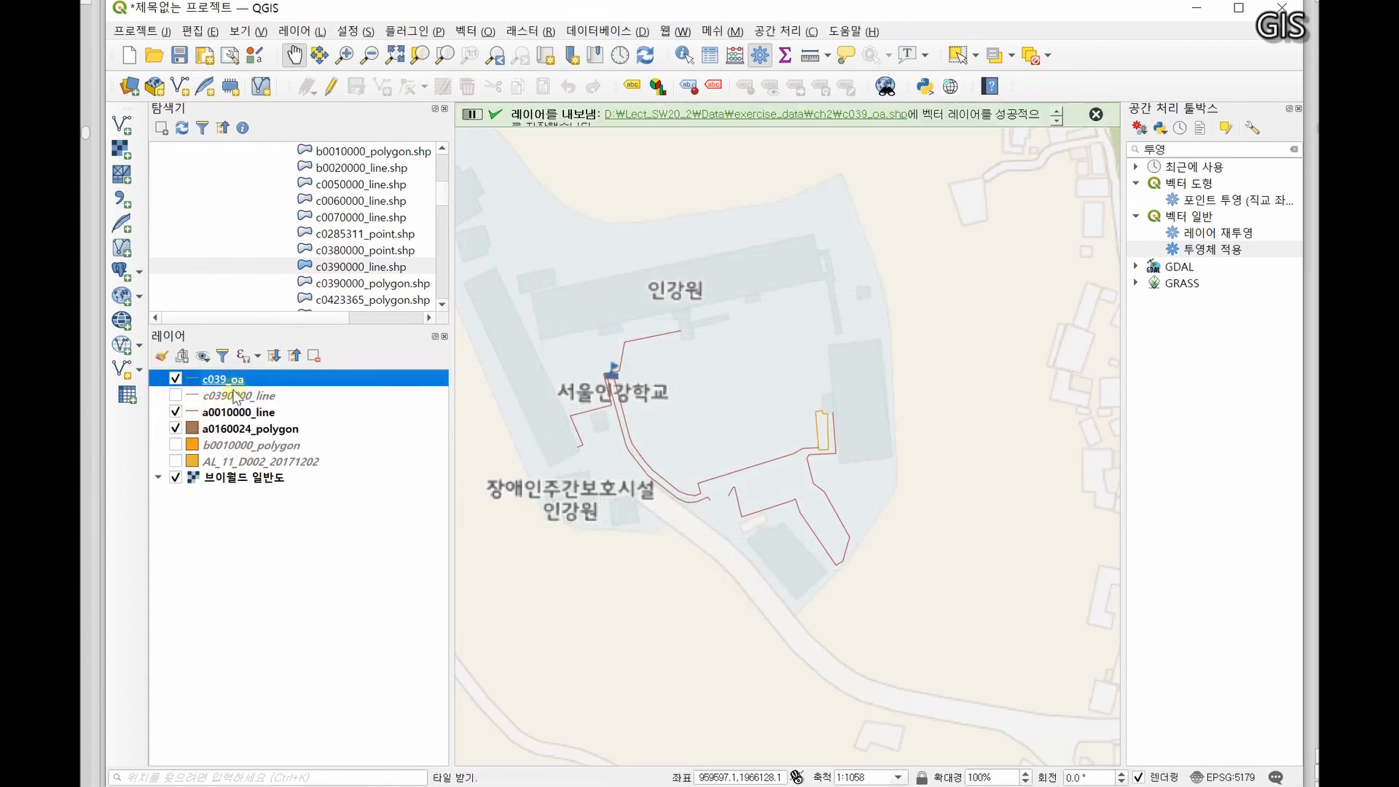
click(176, 379)
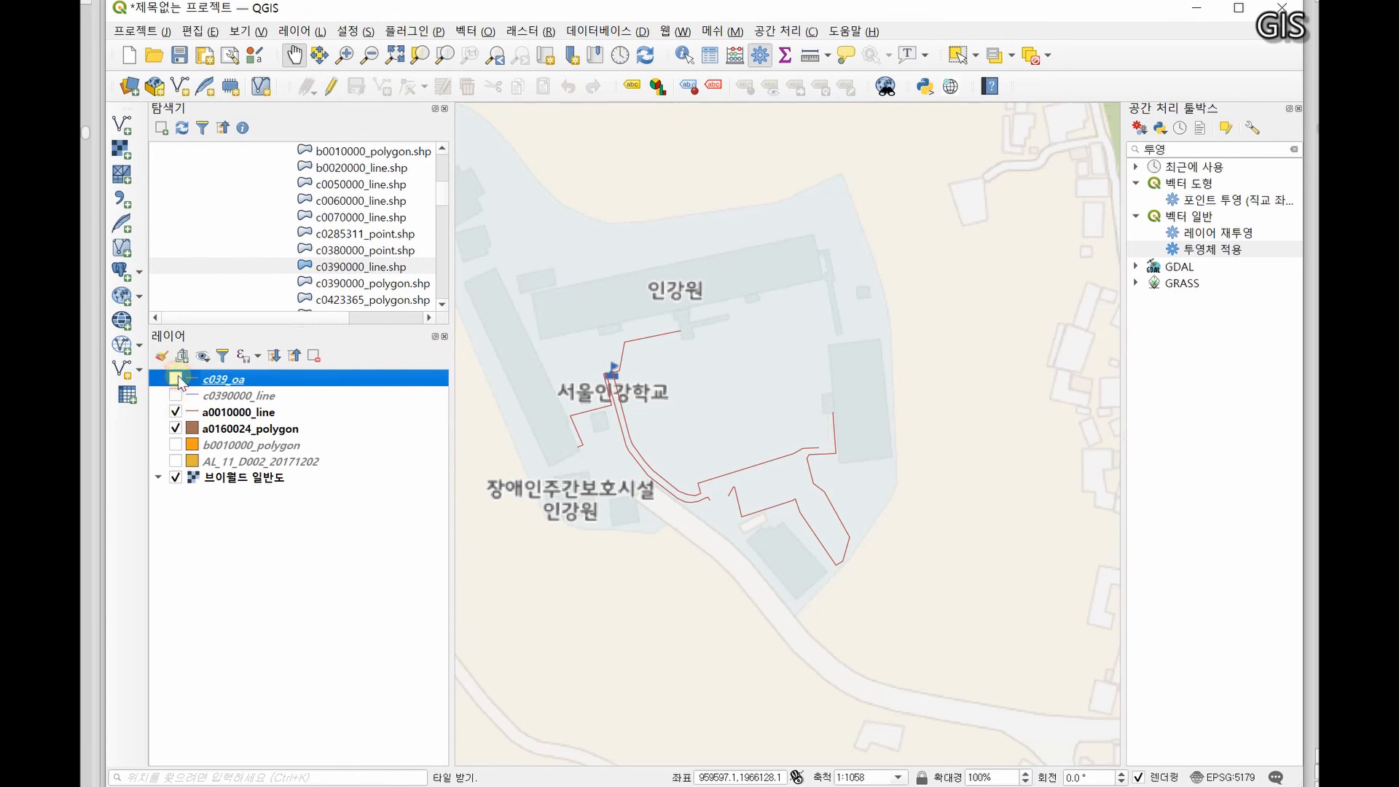
click(176, 378)
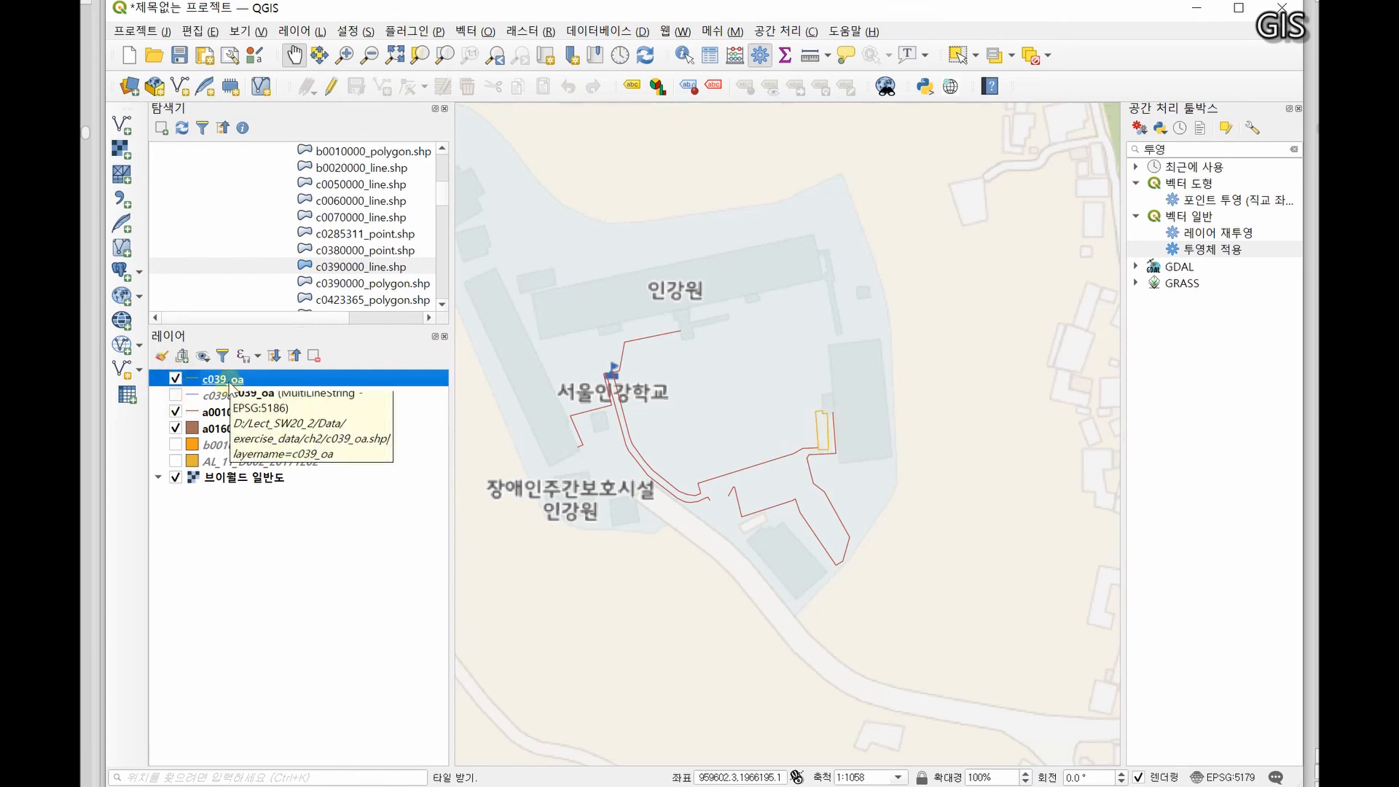
Switch to File Explorer and open the ch2 folder to check the exported c039_oa files, including the prj file
key(alt+Tab)
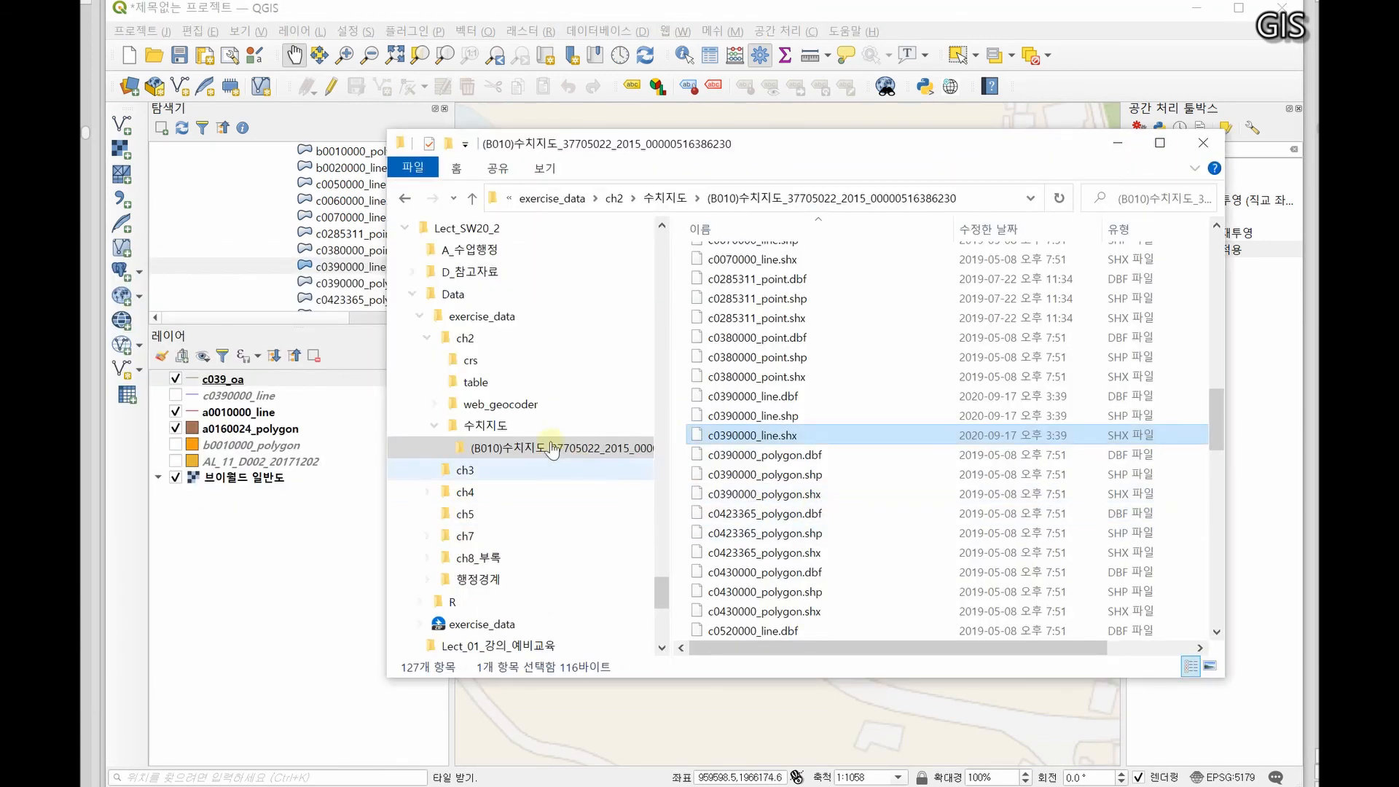
click(495, 425)
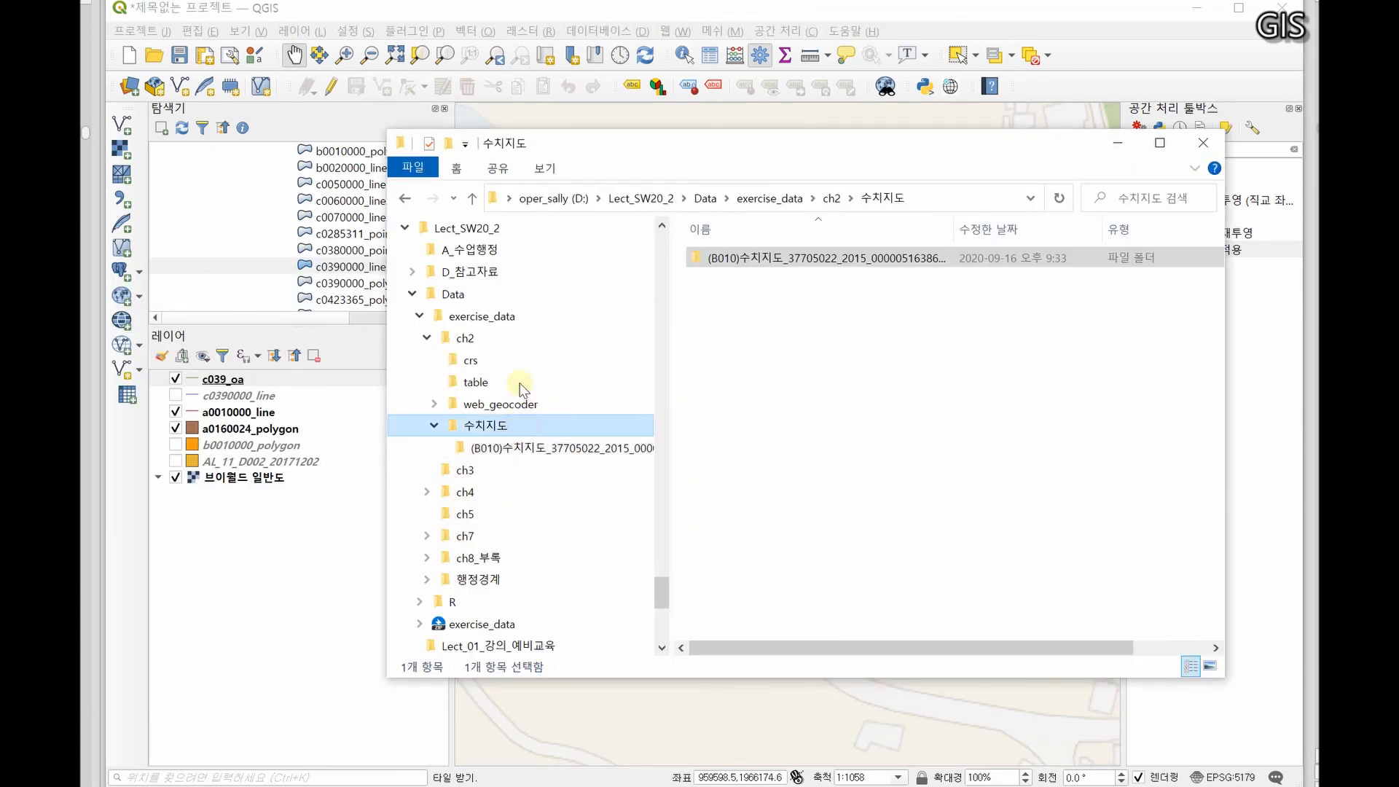
click(513, 339)
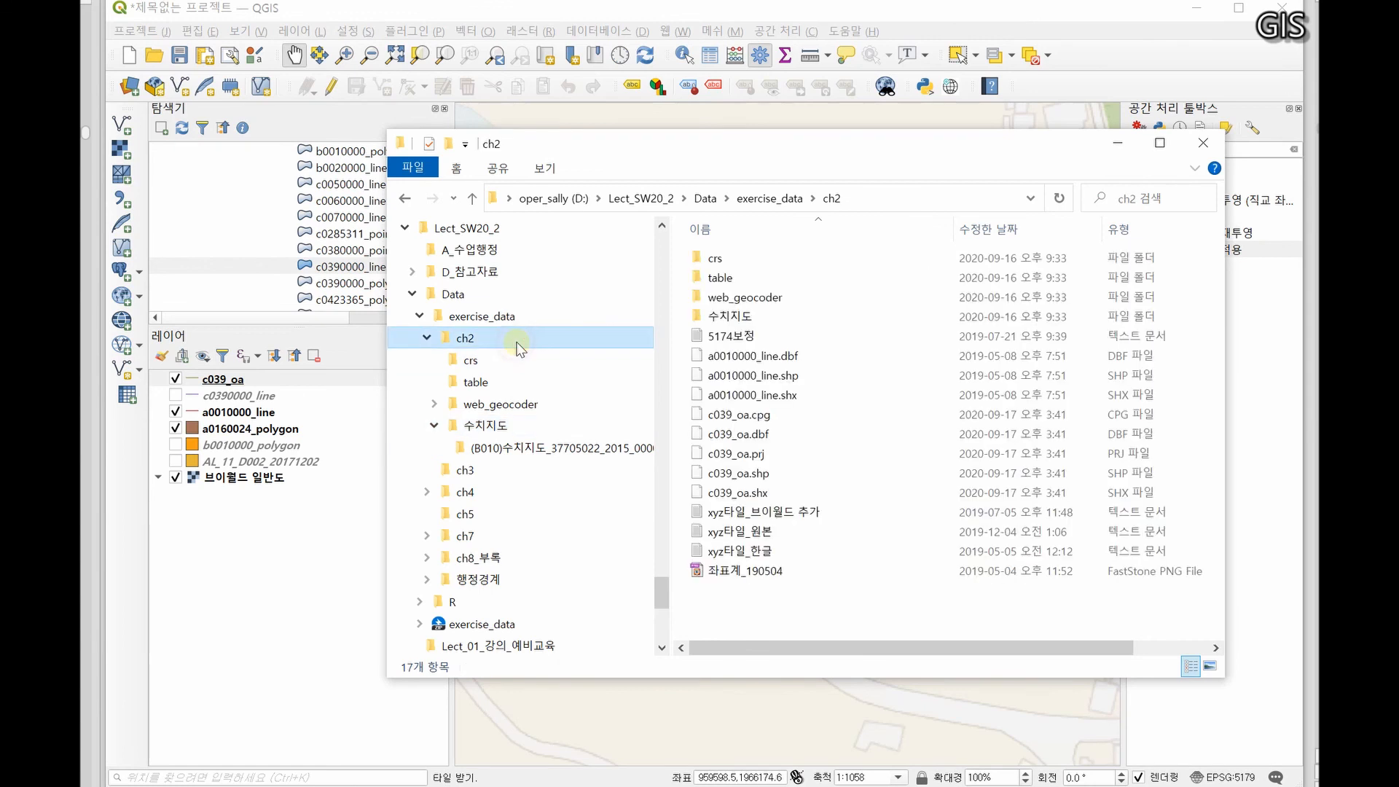
Select the five exported c039_oa files in the ch2 folder, and single out c039_oa.prj to check the projection file
click(820, 415)
shift+click(786, 494)
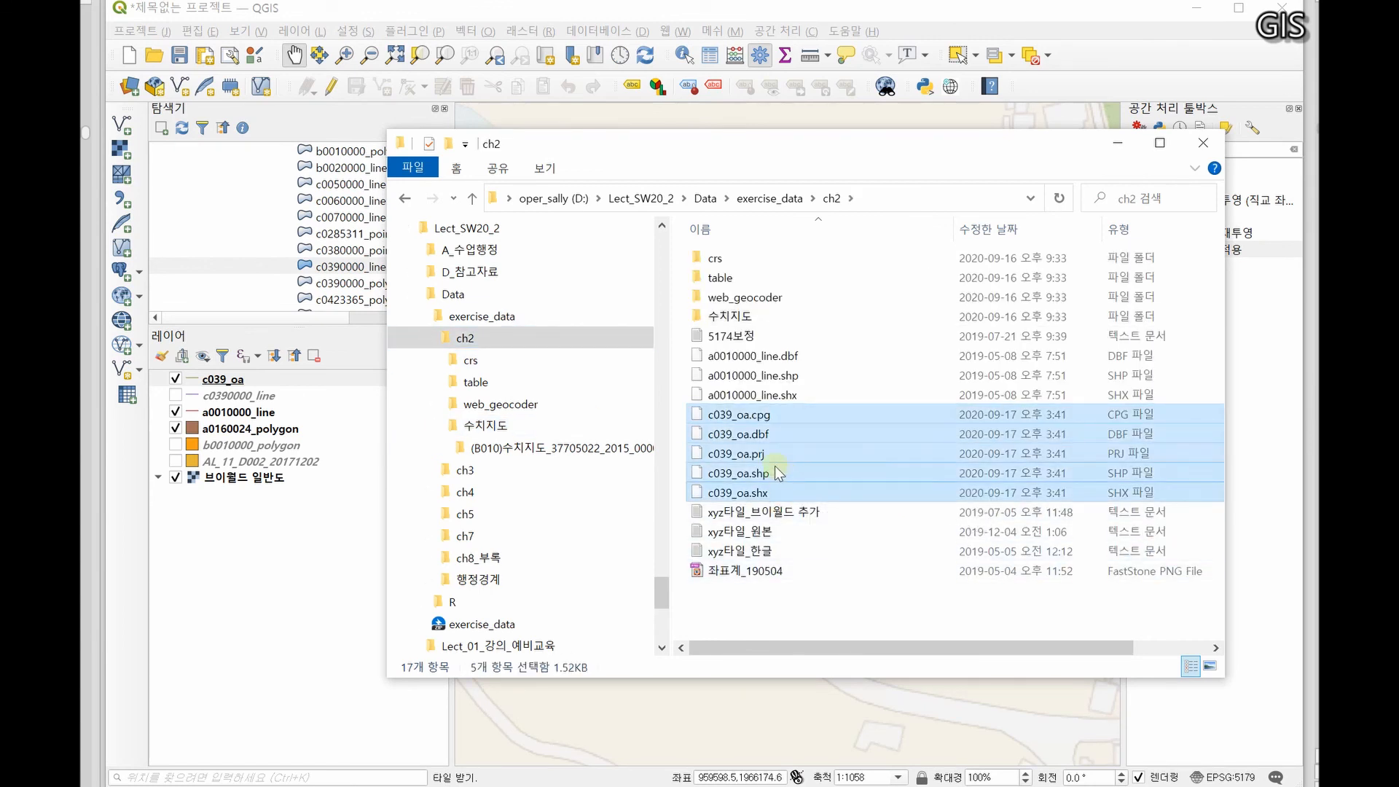
click(761, 457)
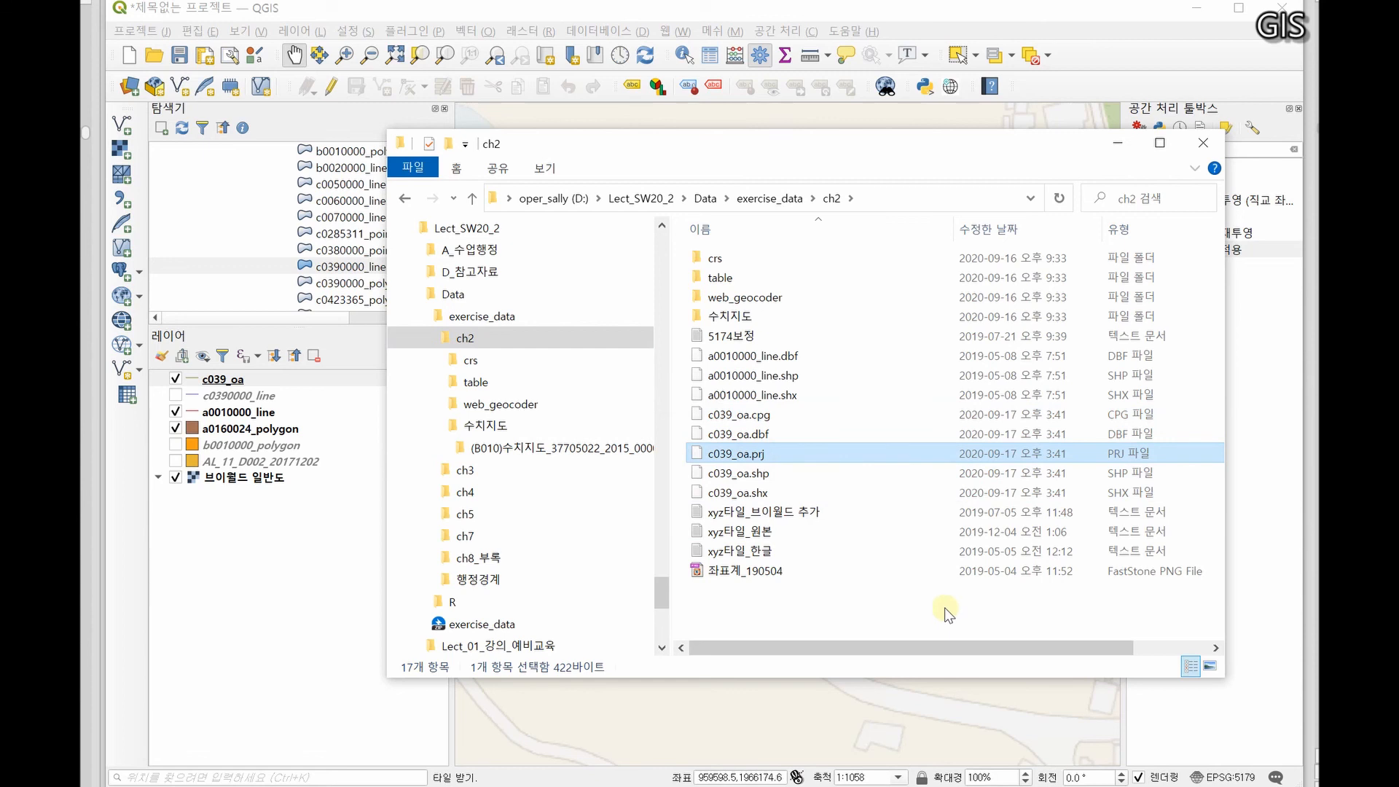
Switch to the QGIS cookbook PDF and read from the layer projection section through EPSG 5174 and on-the-fly reprojection to page II-42
key(alt+Tab)
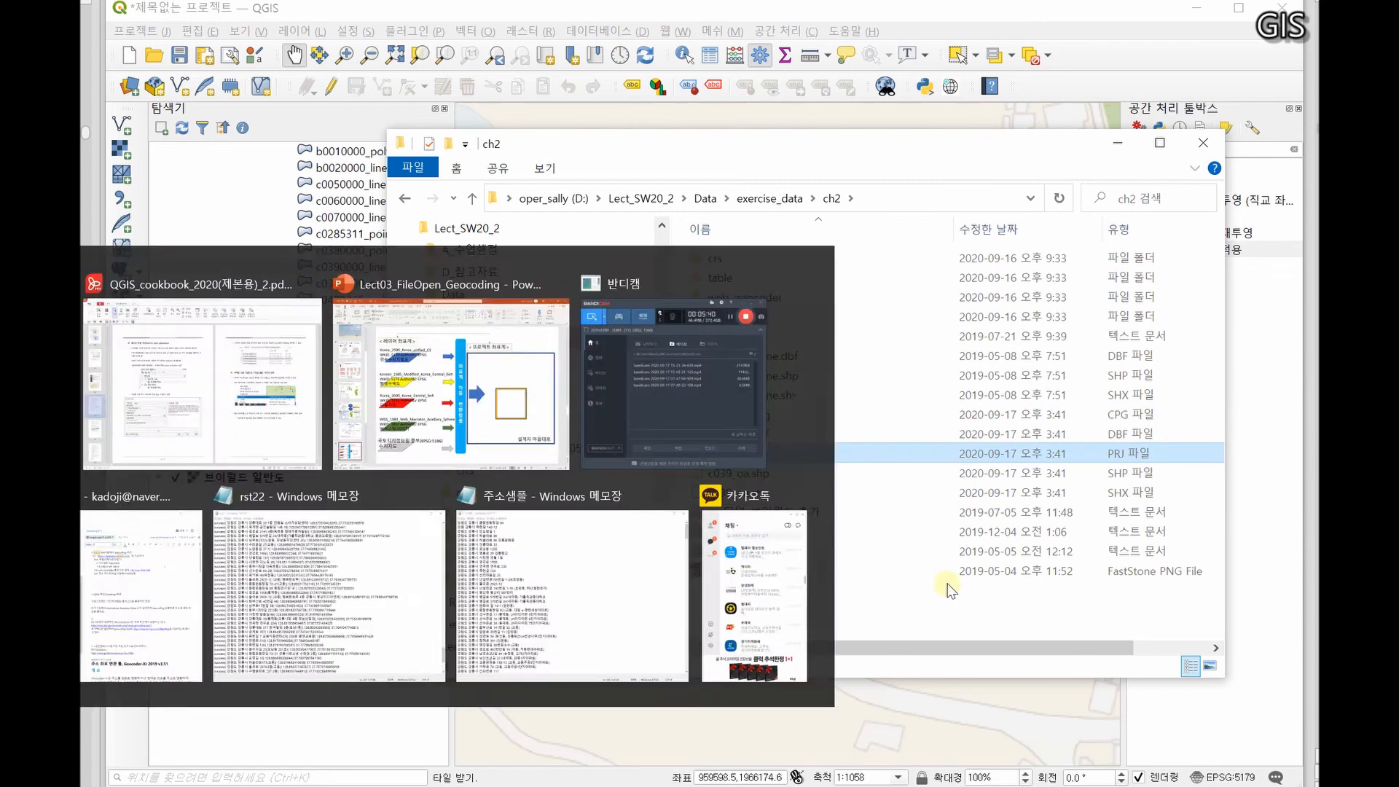
key(alt+Tab)
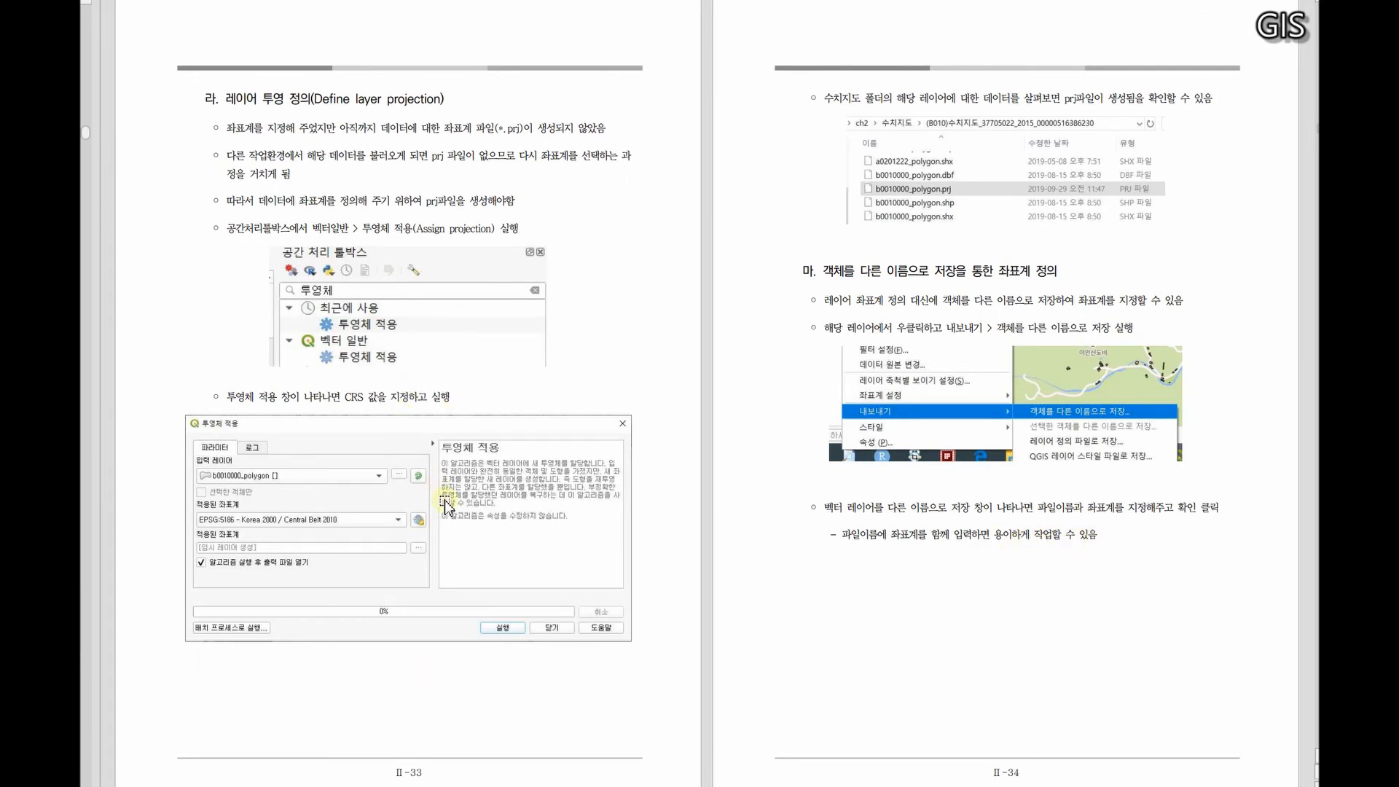
scroll(658, 424, down, 1)
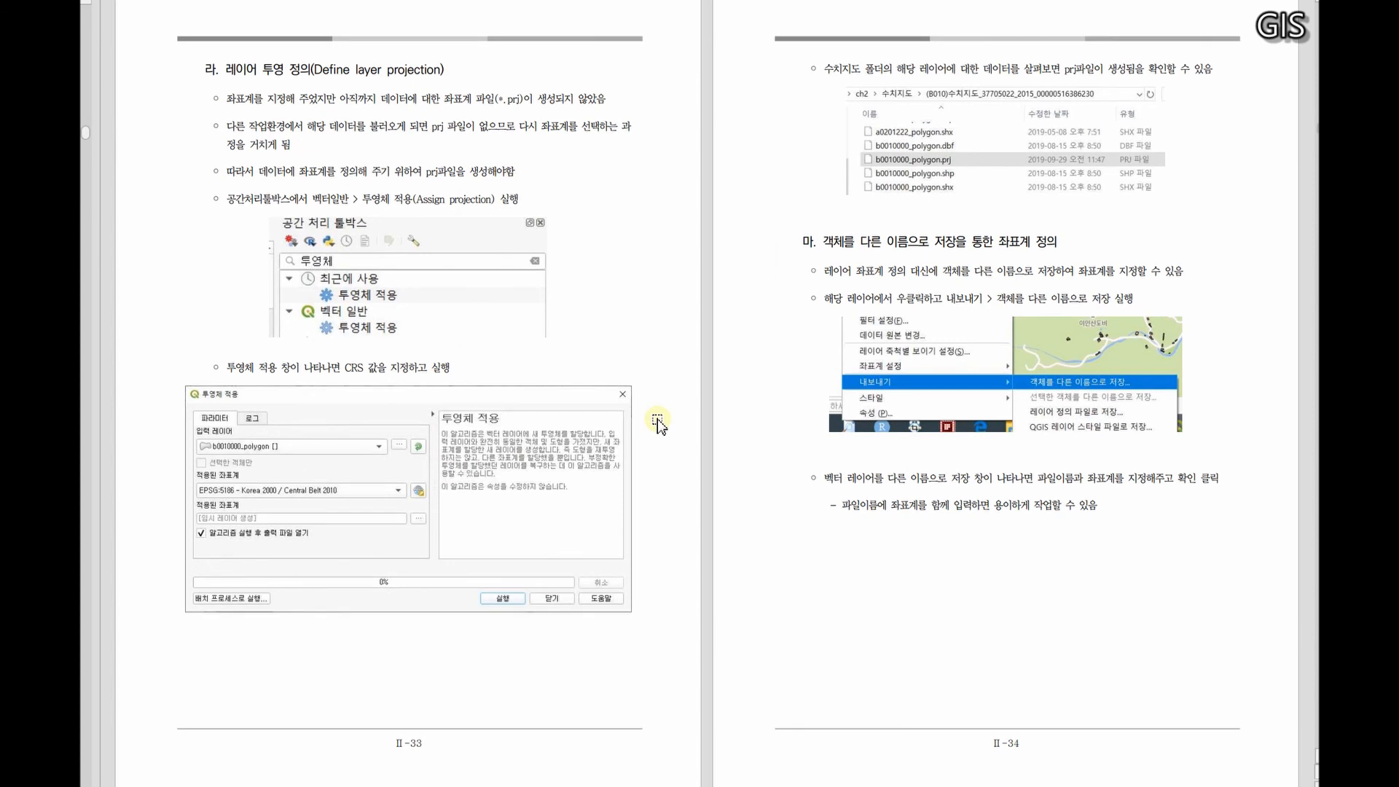
scroll(658, 423, down, 3)
scroll(660, 416, up, 3)
scroll(661, 416, down, 3)
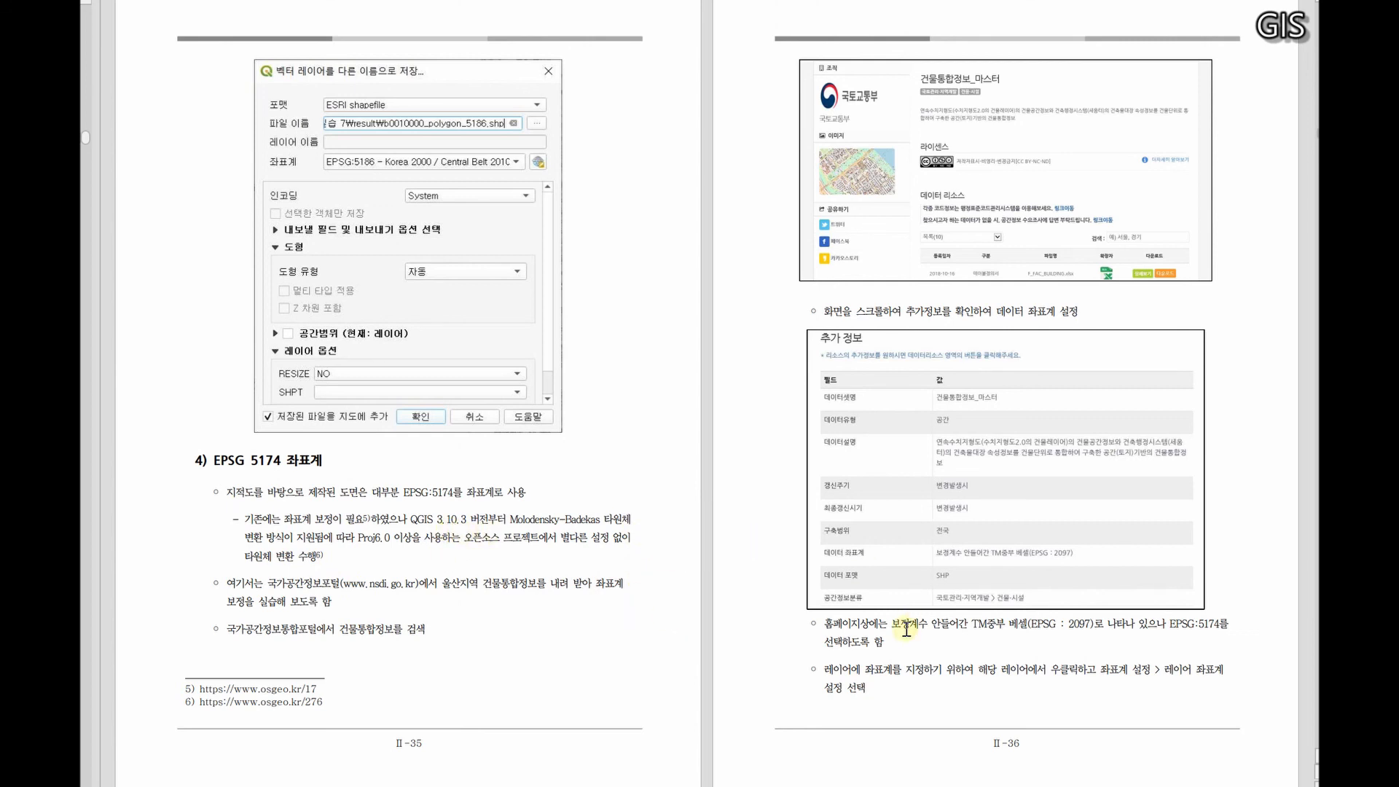
scroll(909, 628, down, 3)
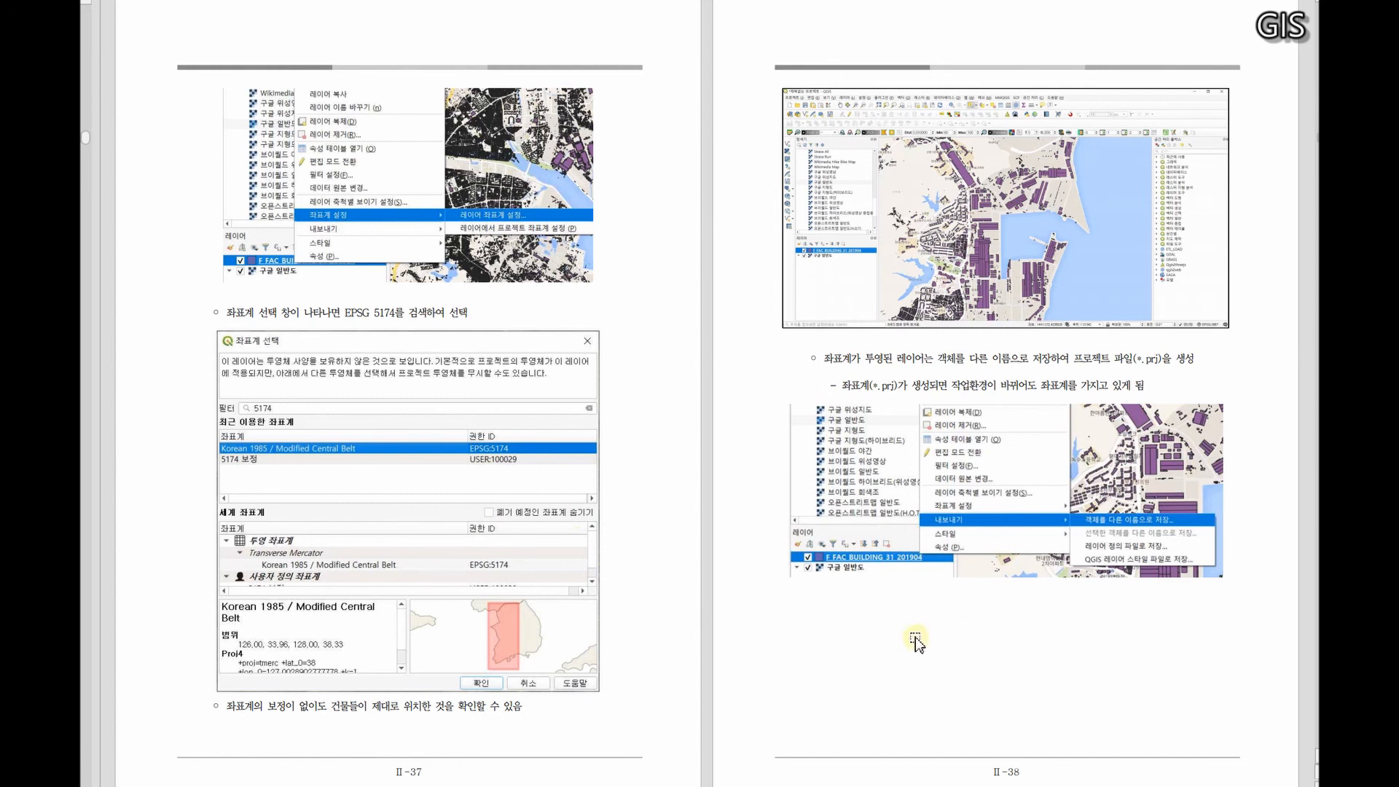
scroll(915, 636, down, 3)
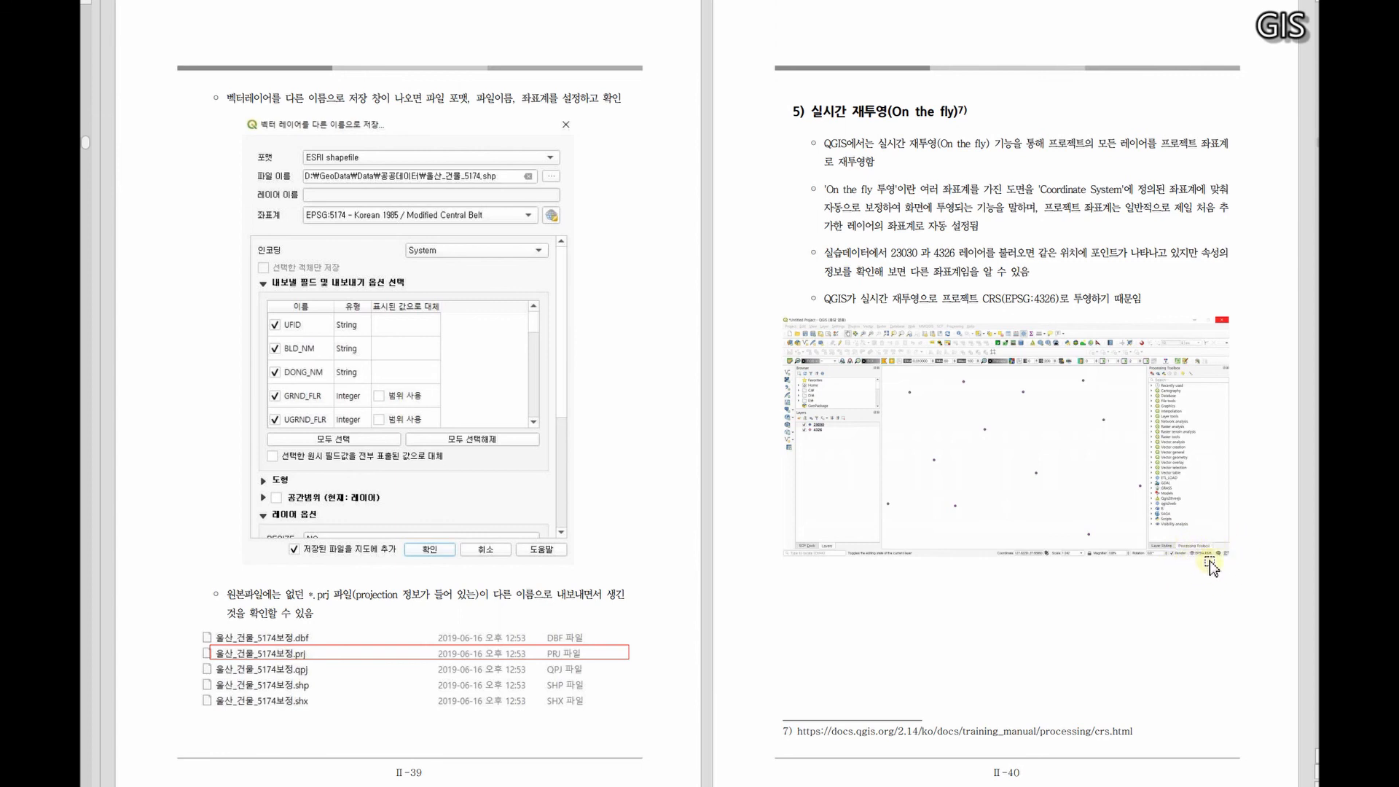
scroll(1210, 561, down, 5)
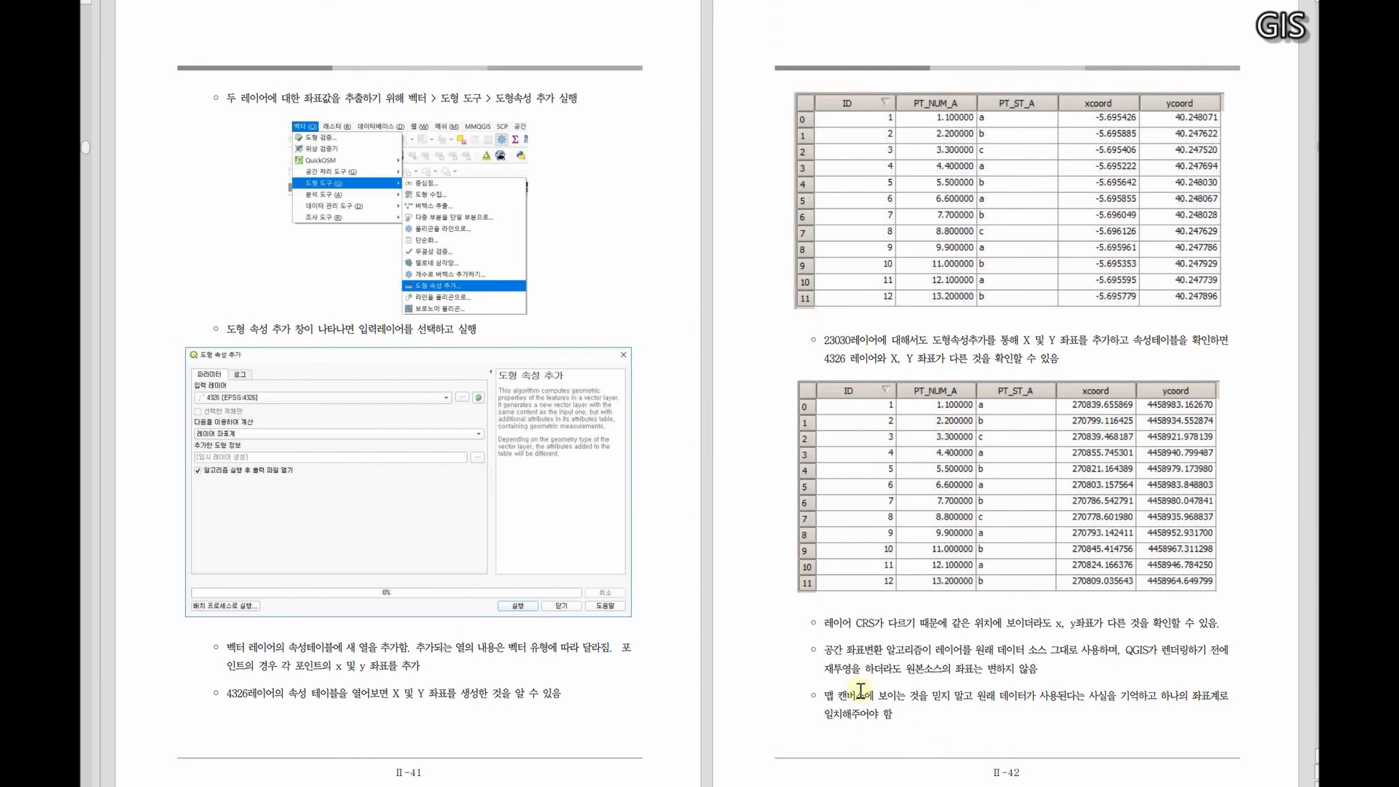
Highlight the page II-42 passages on algorithms using original source data and source coordinates staying unchanged despite on-the-fly reprojection
drag(826, 650, 1112, 649)
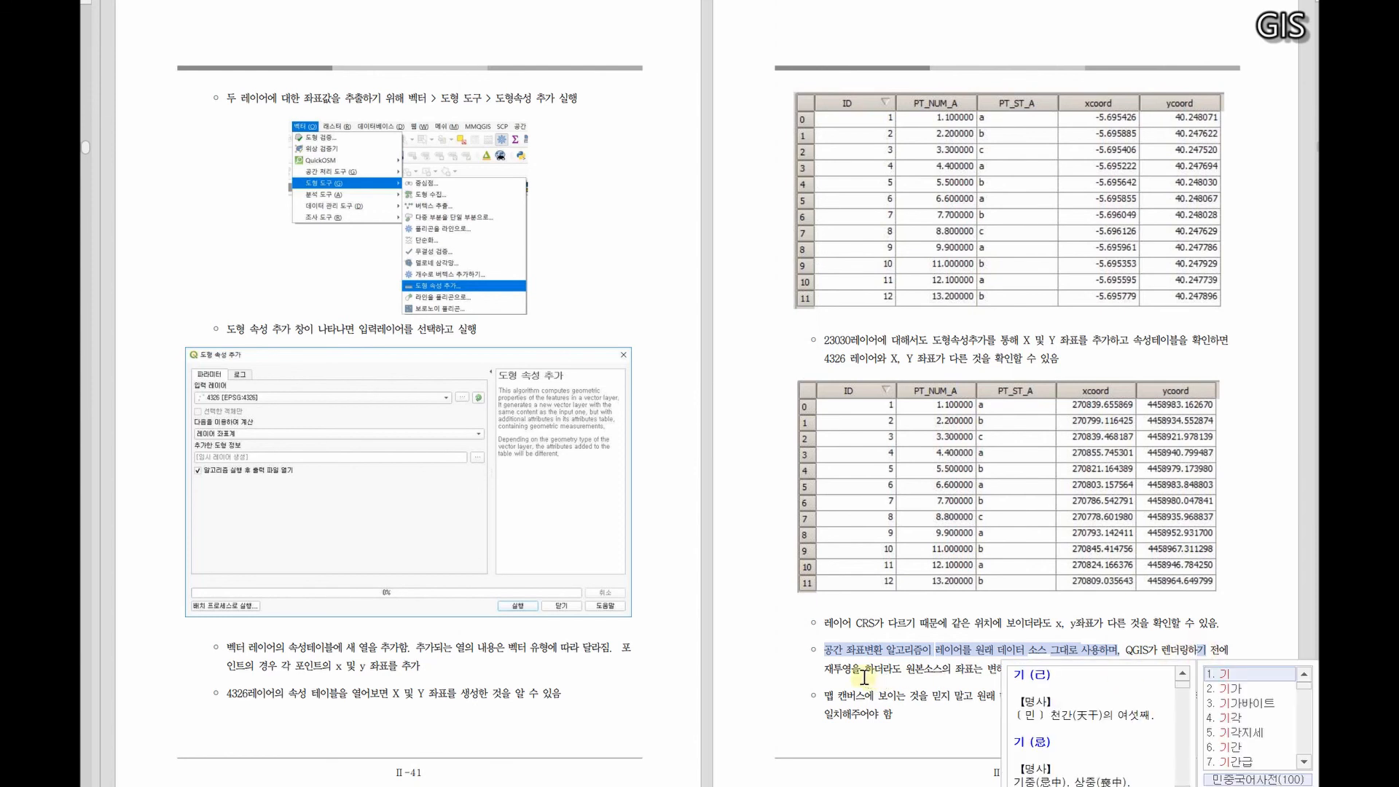
drag(826, 672, 1047, 668)
click(1066, 667)
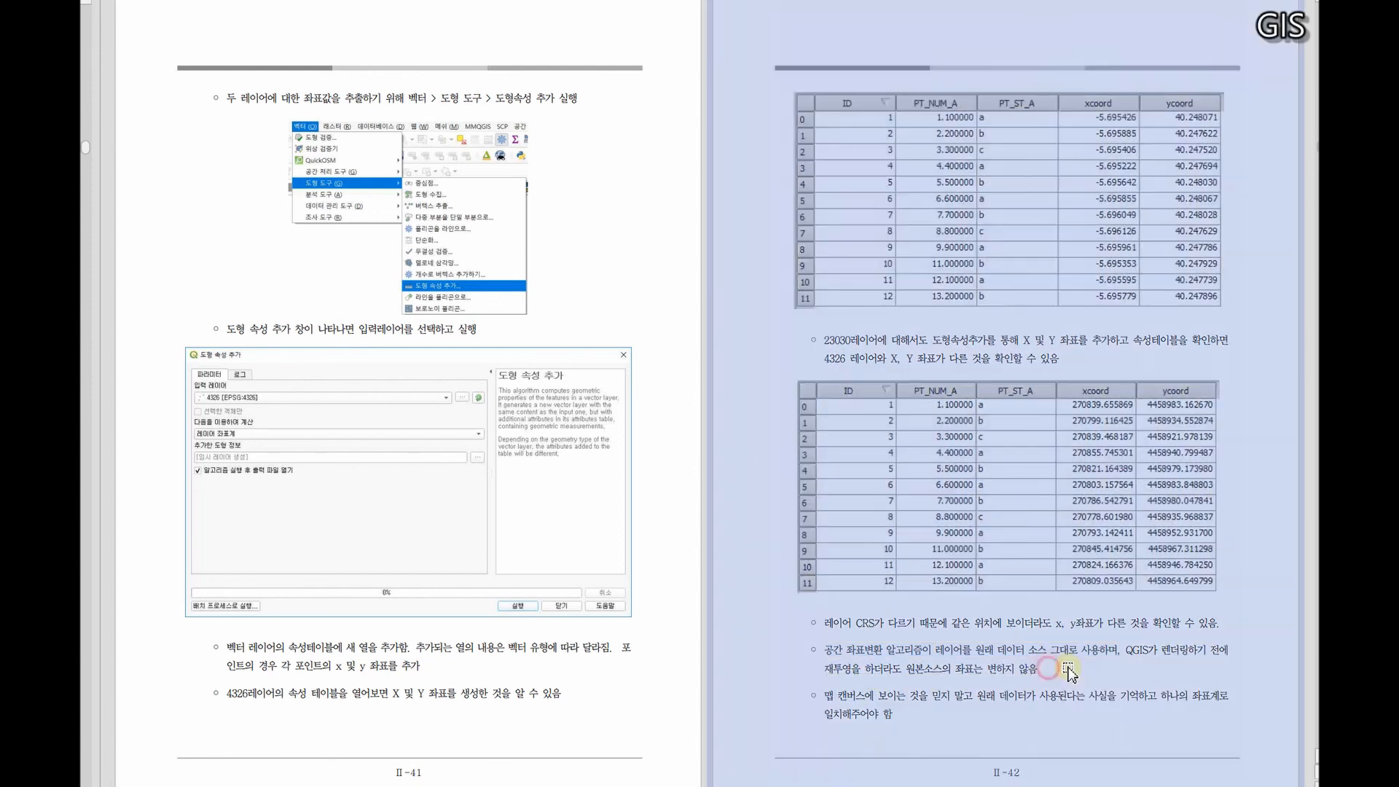
click(1034, 711)
click(703, 663)
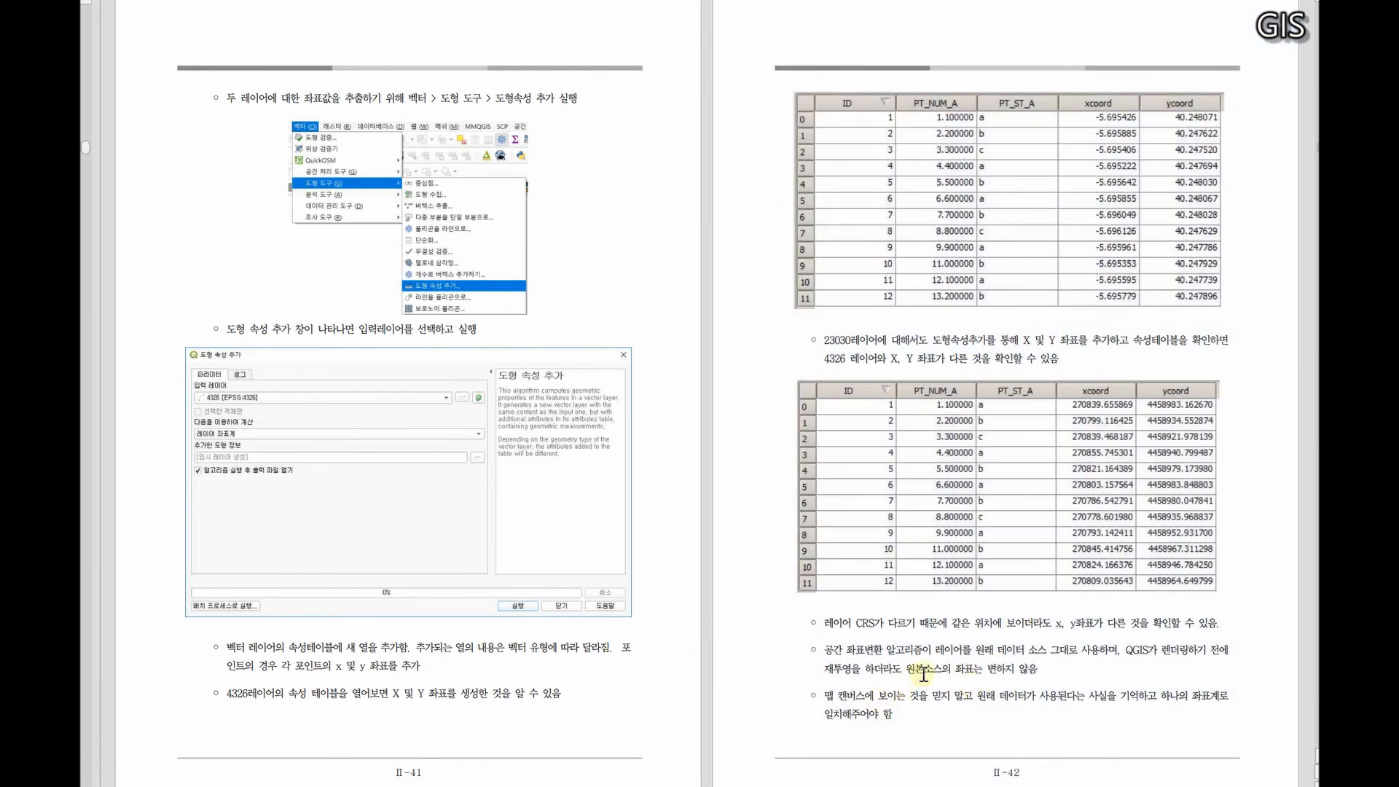
drag(893, 668, 1008, 668)
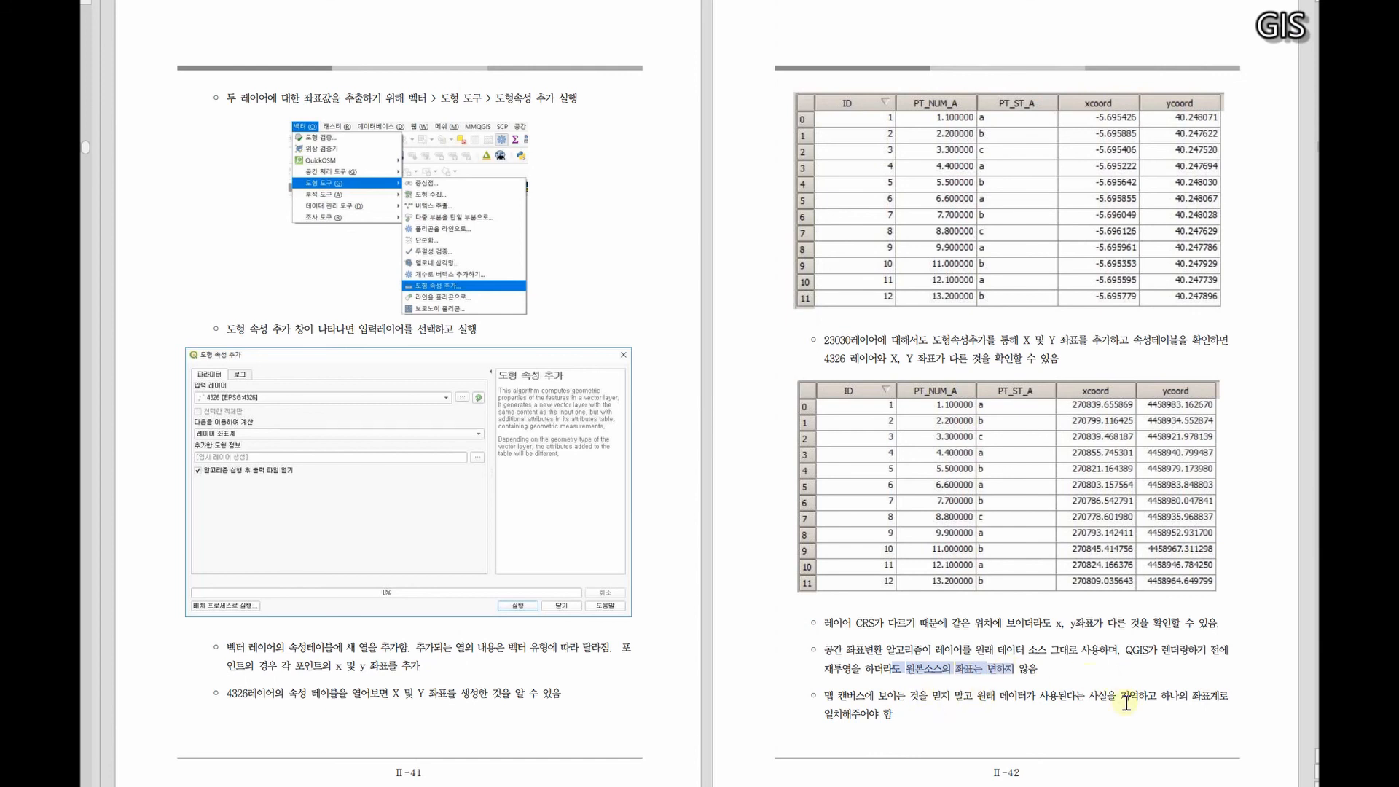
Read the pages on reprojecting layers, setting versus transforming a coordinate system, and changing the attribute table encoding
scroll(1126, 703, down, 1)
scroll(1126, 703, down, 1)
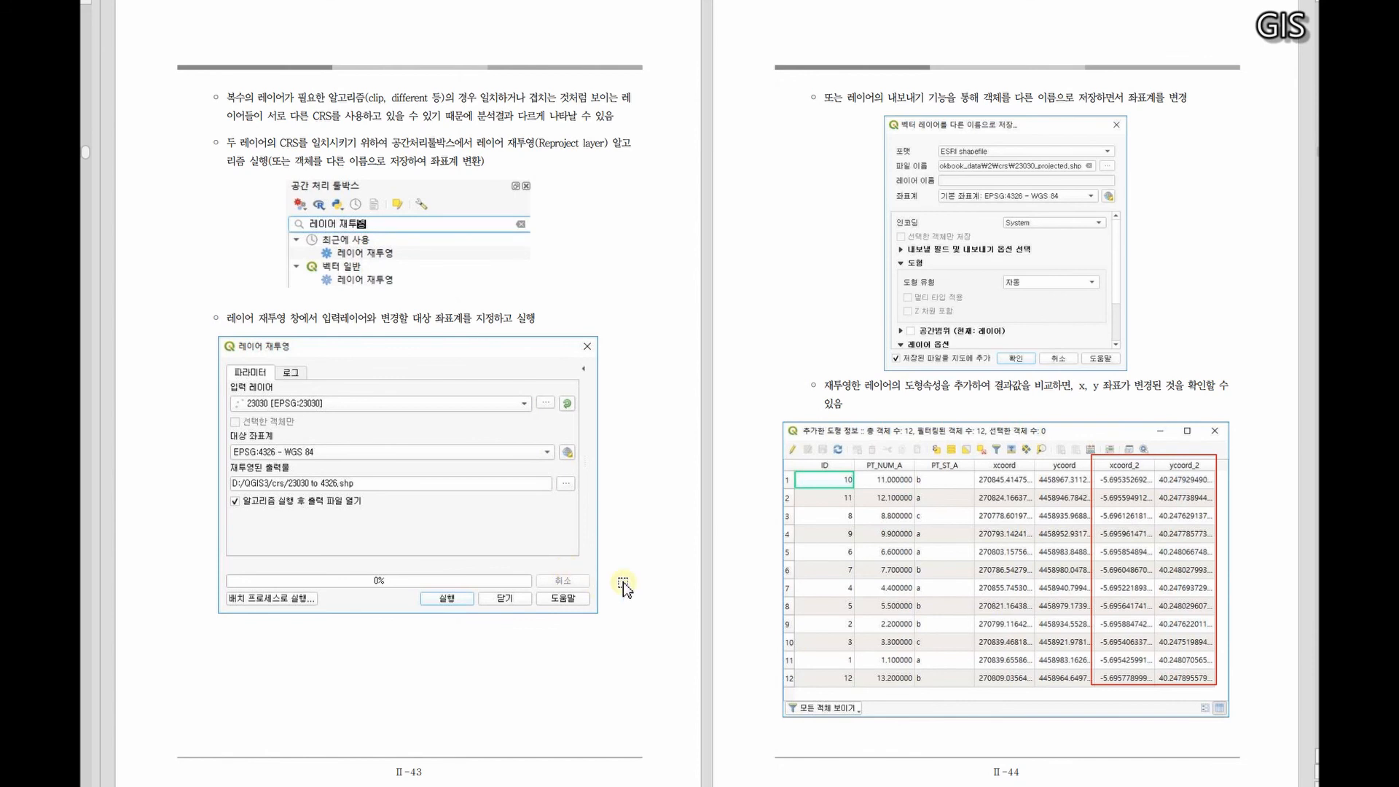
scroll(623, 589, down, 5)
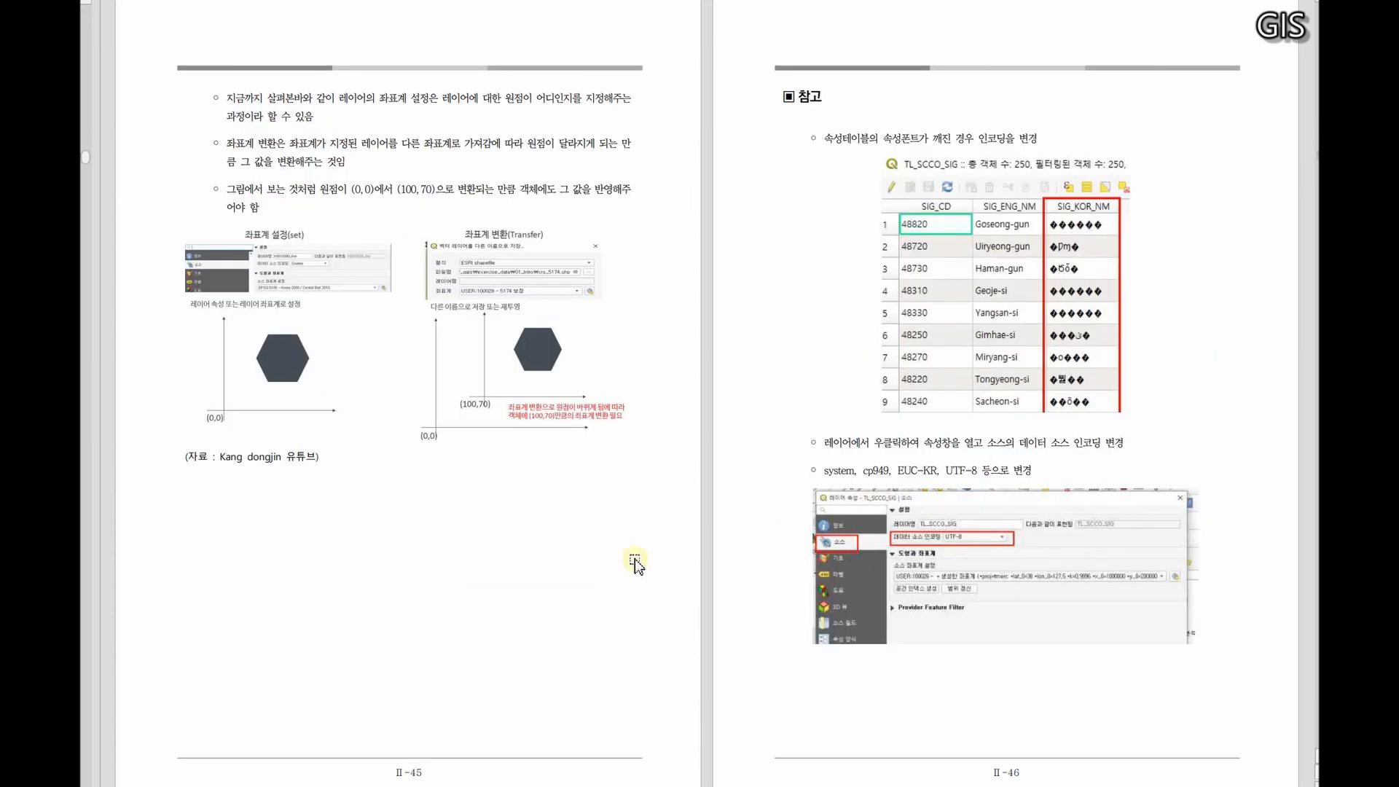